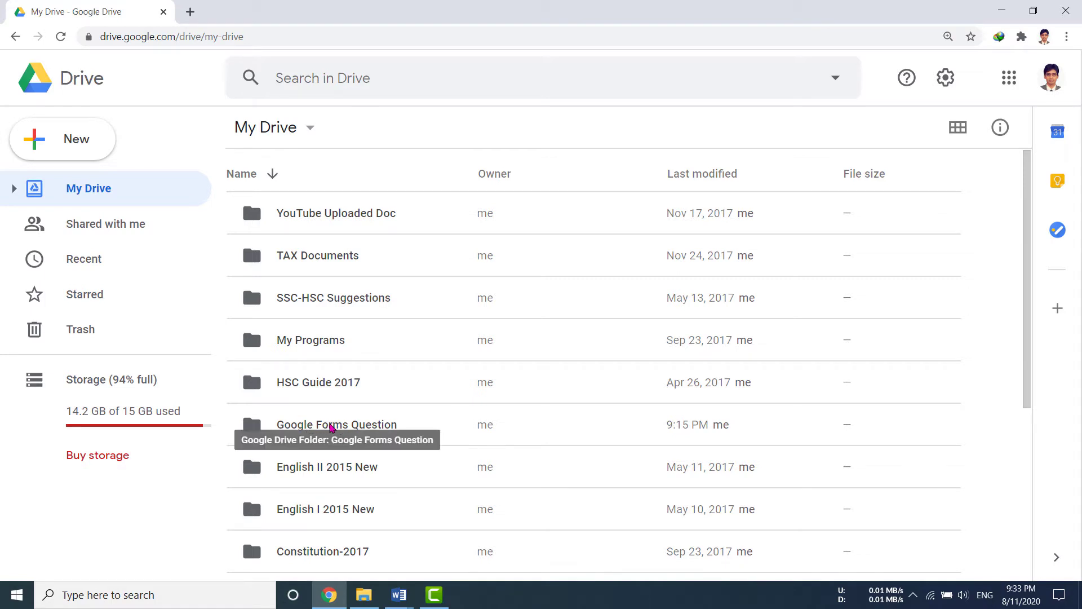
Open the Google Forms Question folder in Google Drive.
double_click(379, 425)
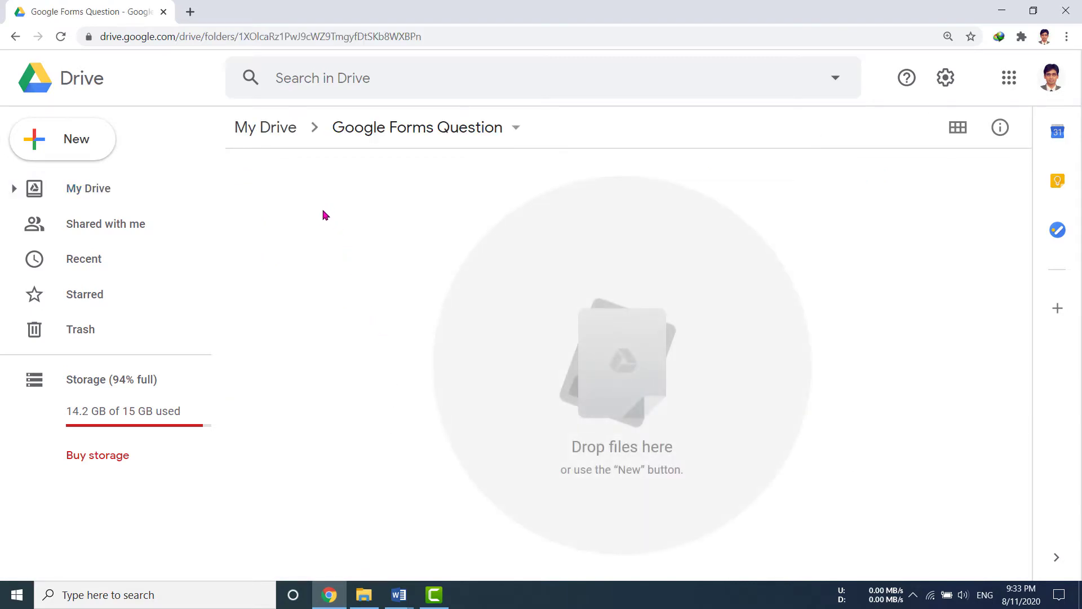
click(73, 142)
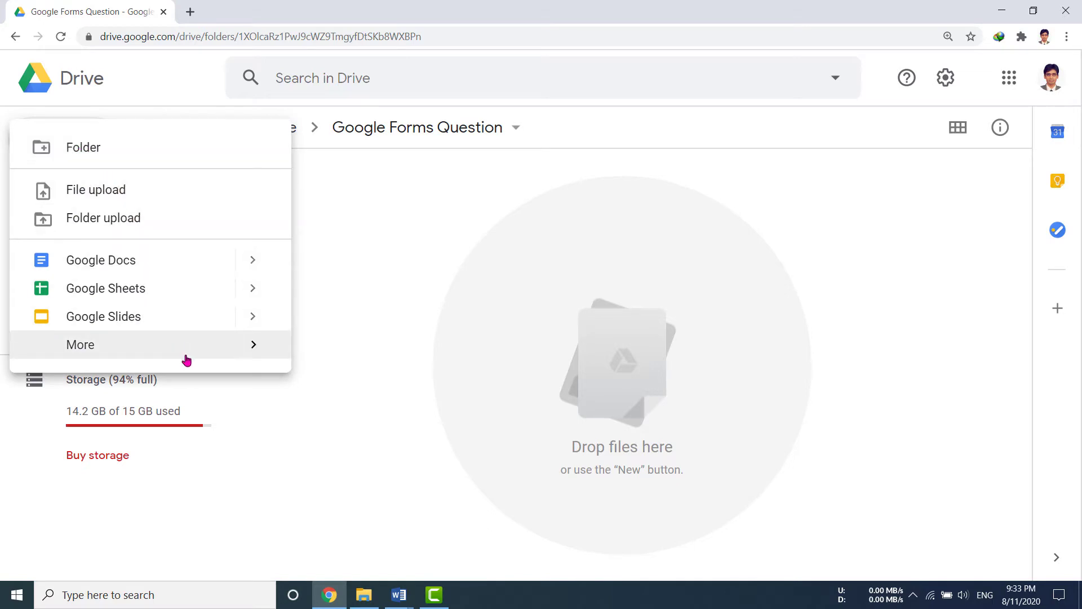
mouse_move(196, 355)
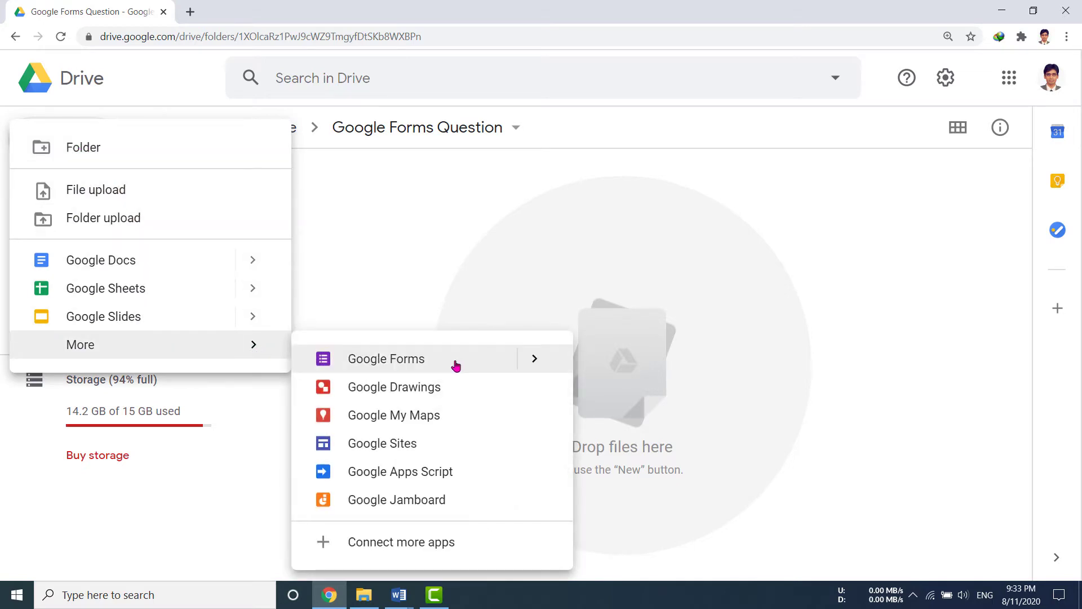
mouse_move(530, 359)
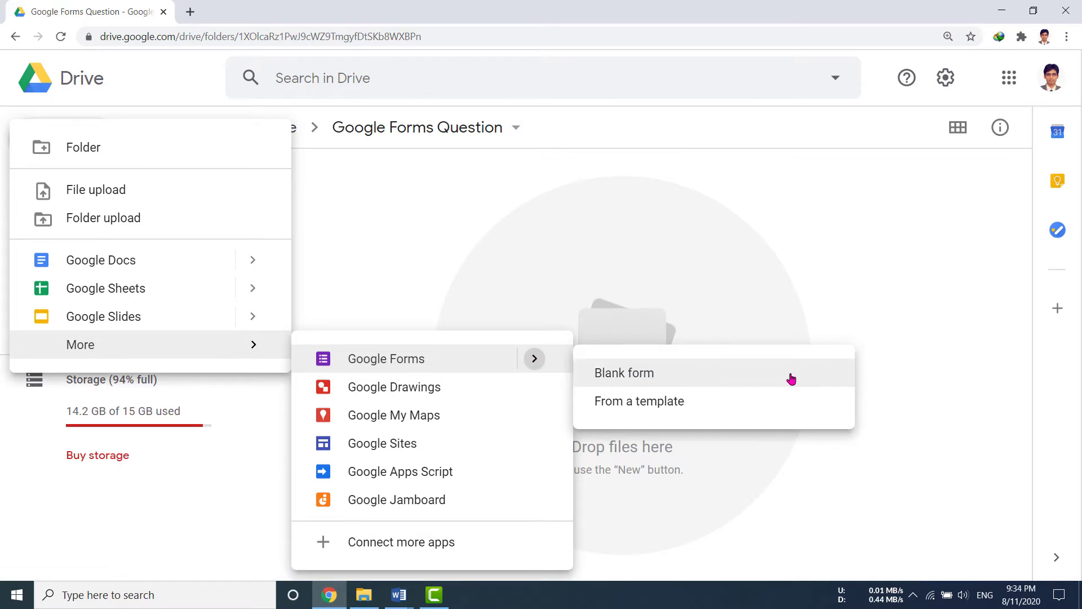
click(931, 290)
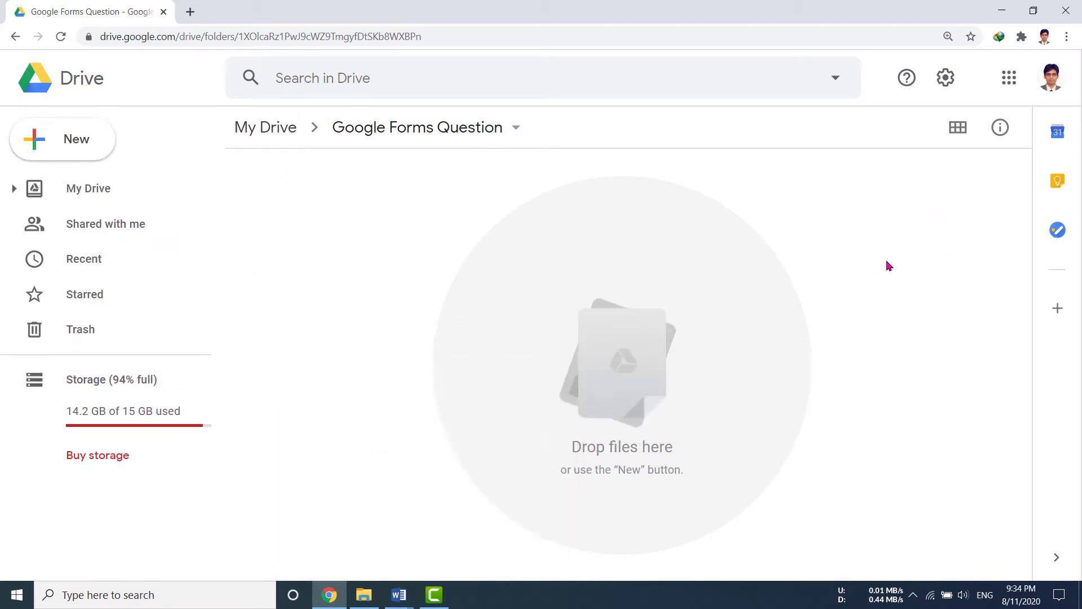
Create a blank Google Form inside the folder via More > Google Forms.
right_click(914, 253)
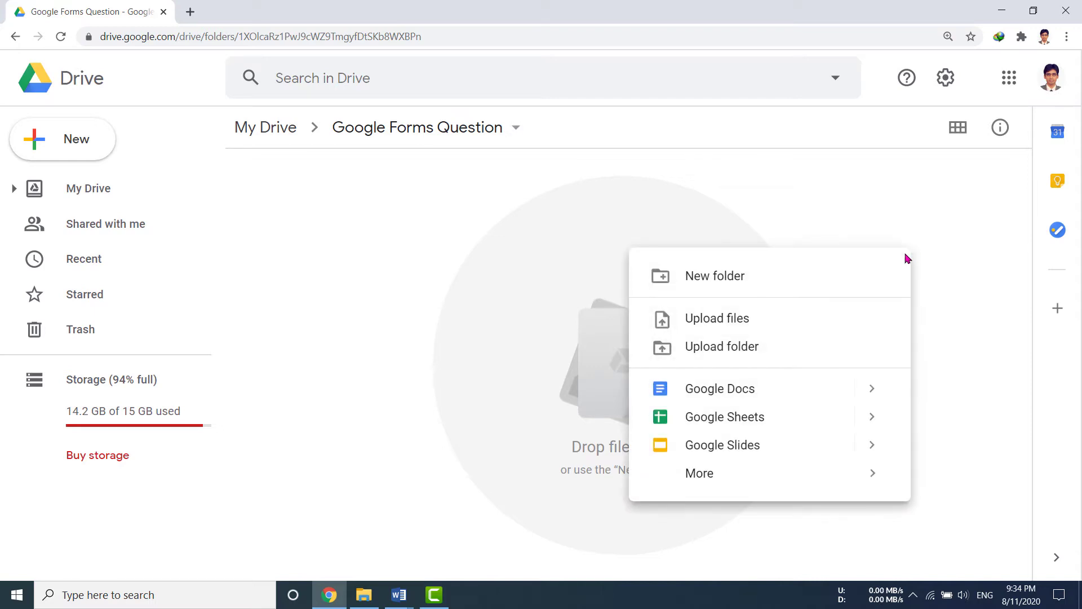
mouse_move(814, 486)
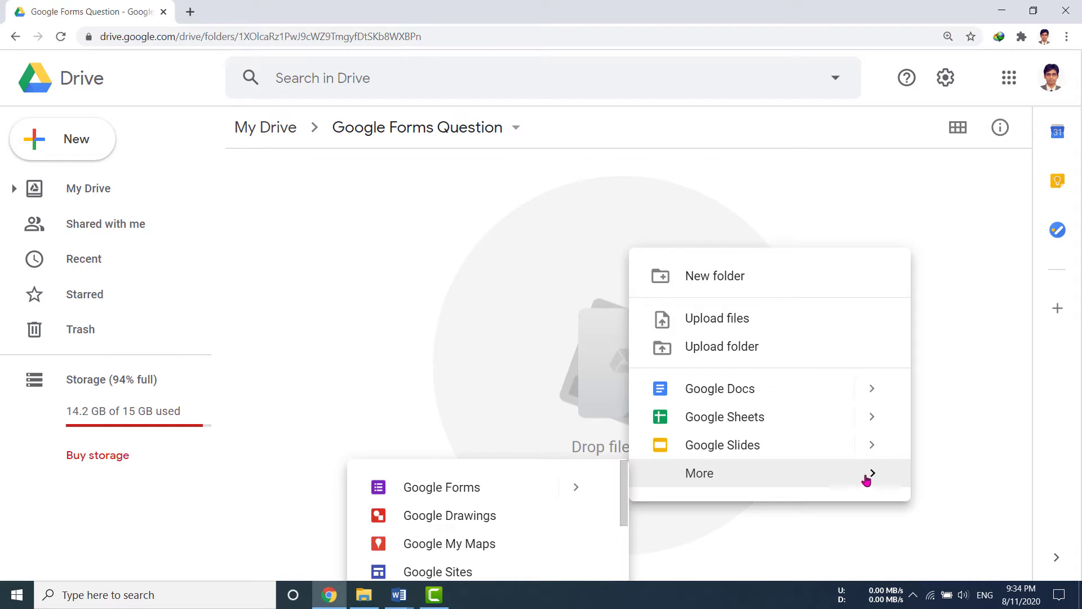
mouse_move(574, 488)
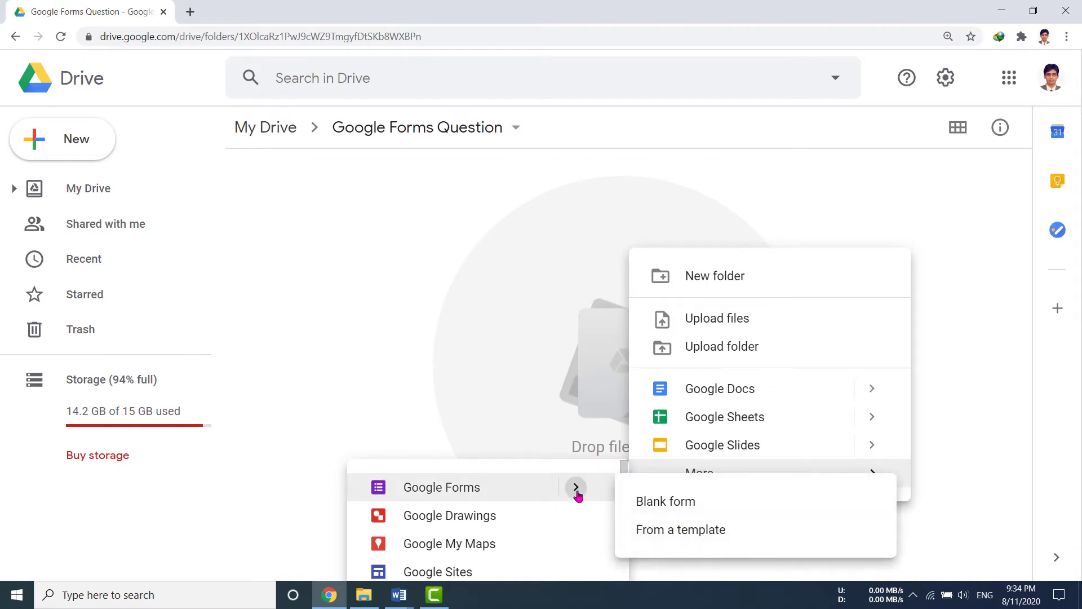
click(665, 508)
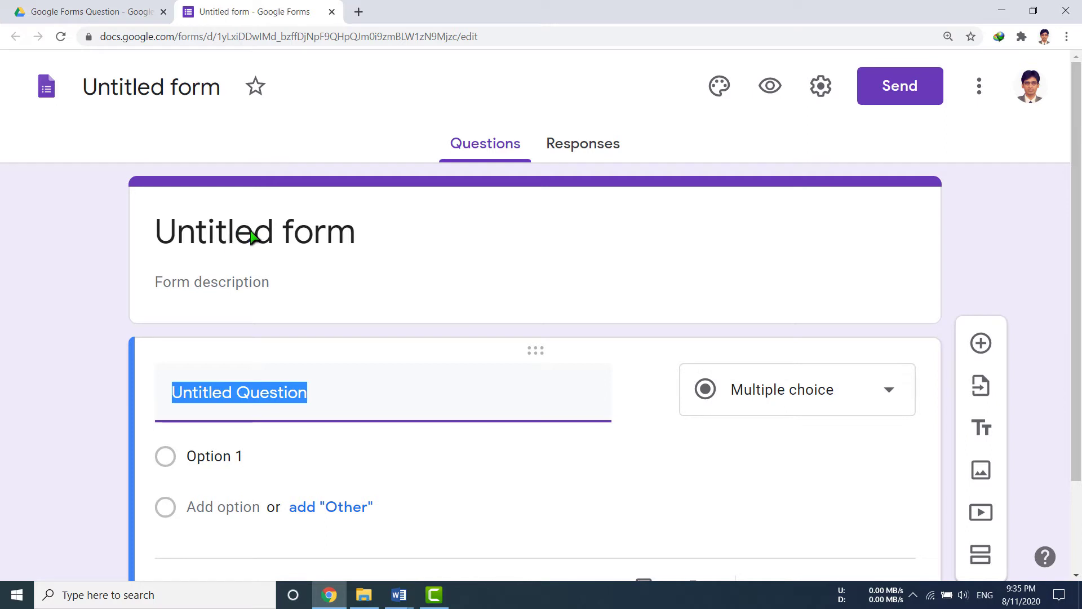
Title the form 'Online English Exam - 2020' with description 'Subject: English, Marks: 20, Time: 20 Min'.
click(280, 239)
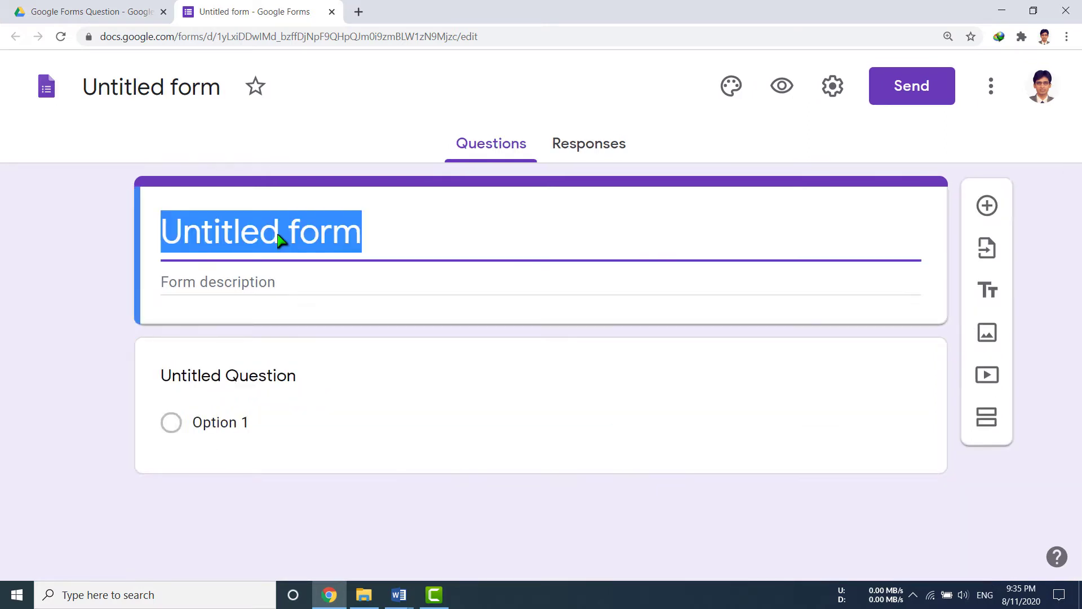
text(Onlin)
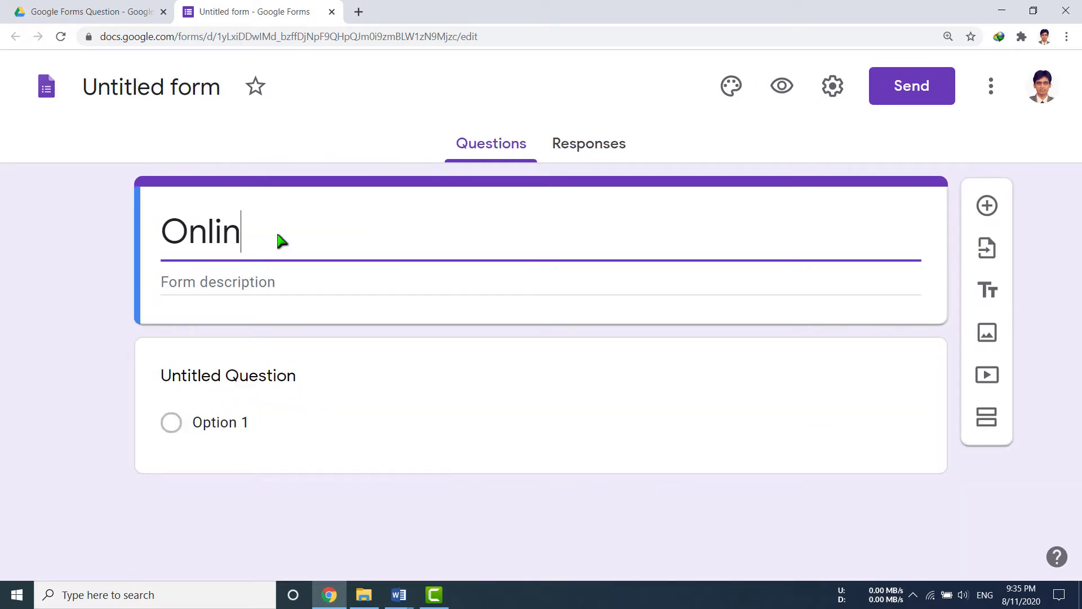
text(e English E)
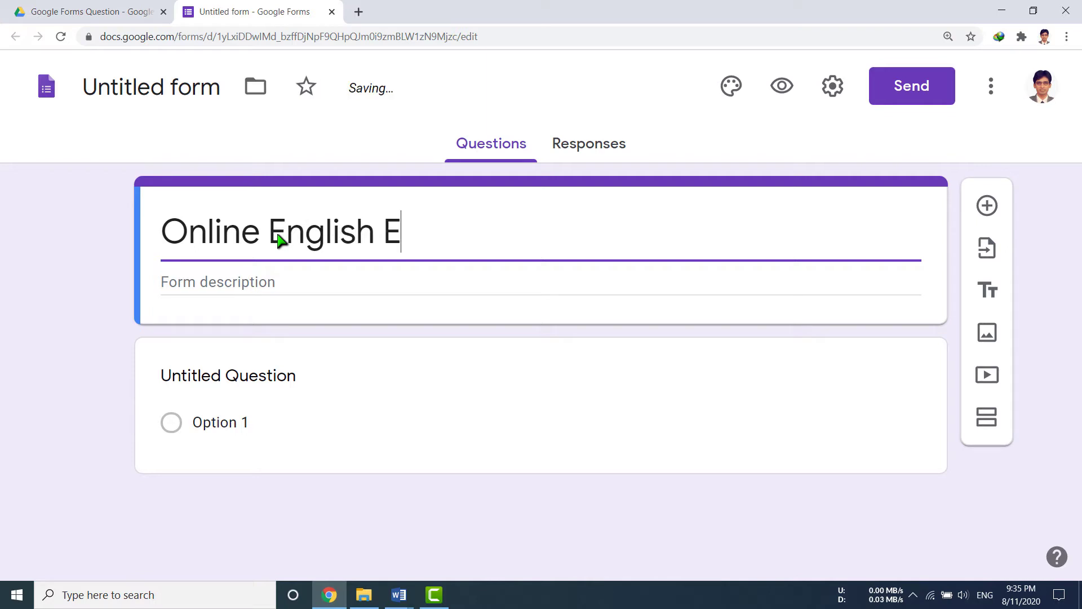
text(xam - 2020)
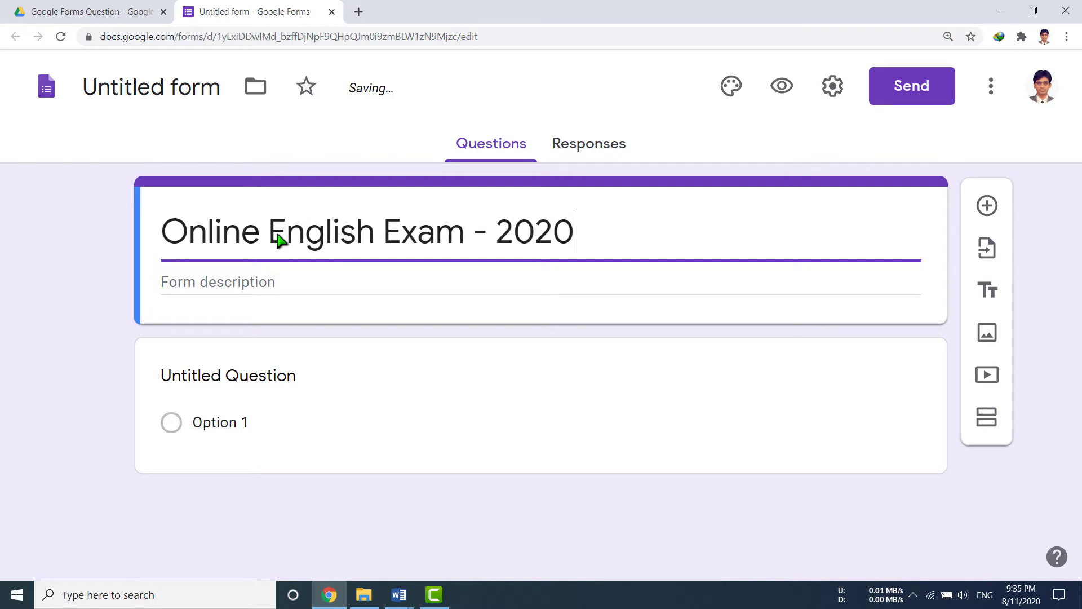
click(259, 283)
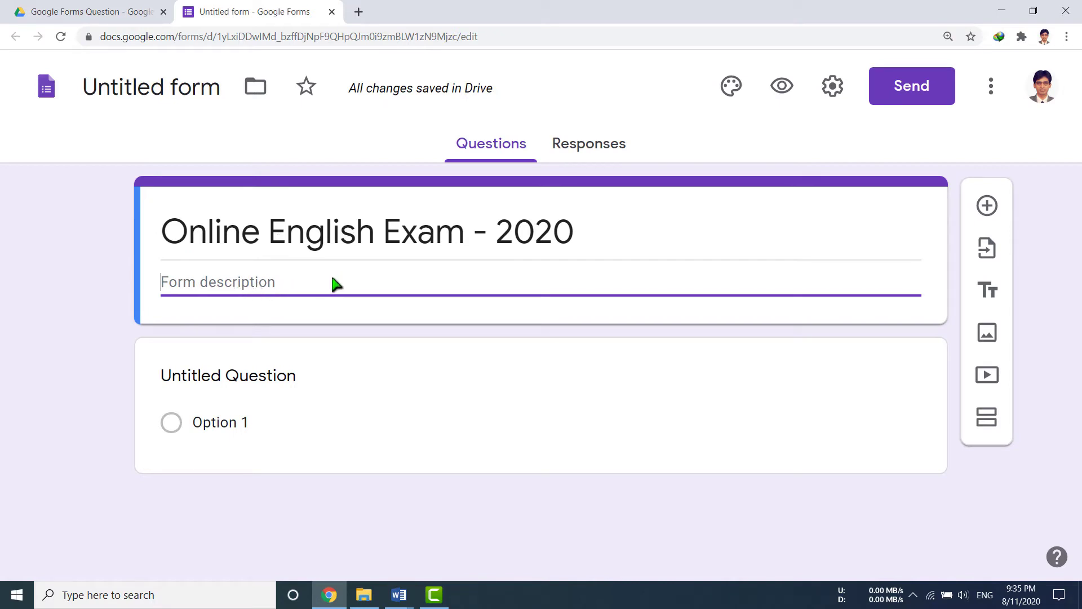
text(Subject: En)
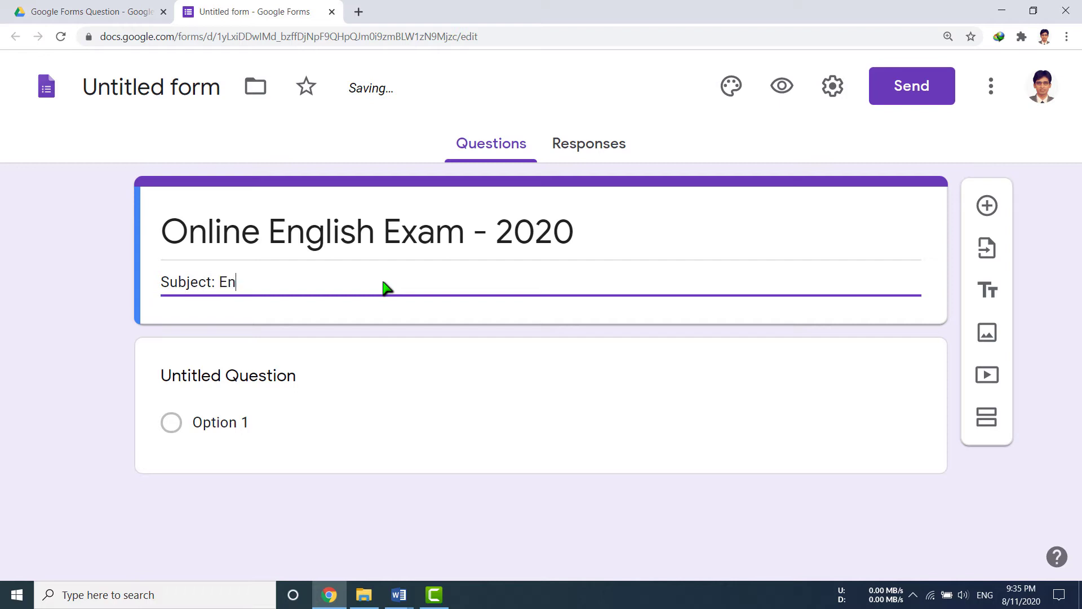
text(glish, Marks: 20, Tim)
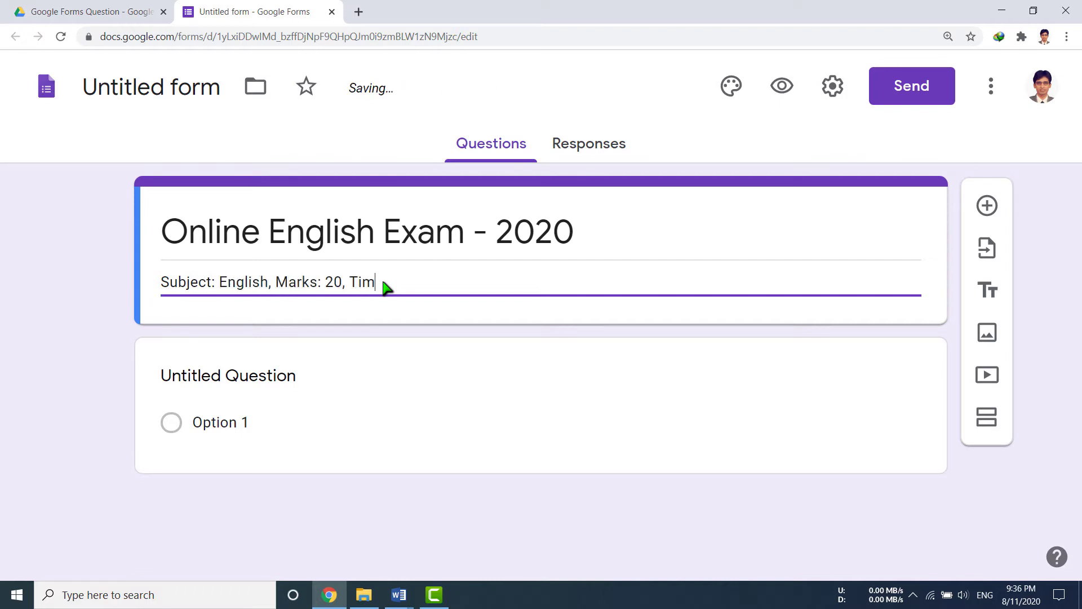
text(e: 20 Min)
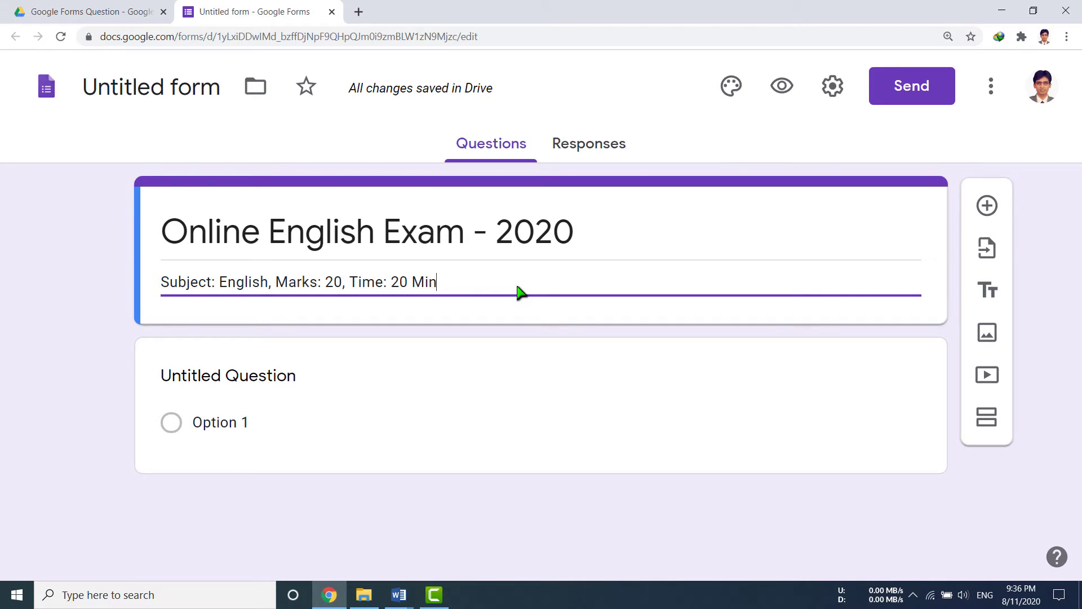
key(Return)
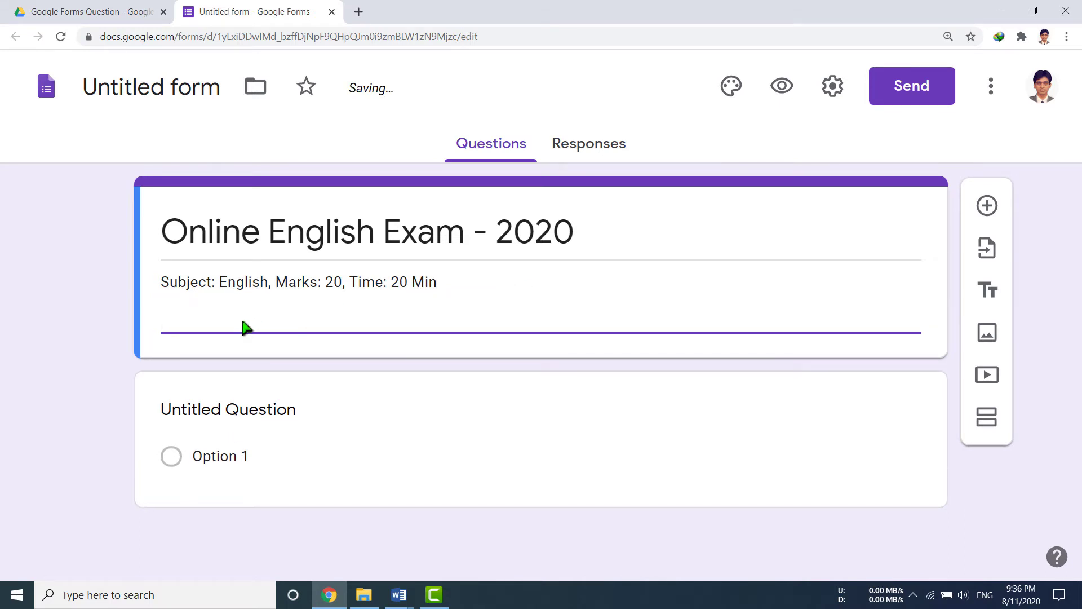
key(BackSpace)
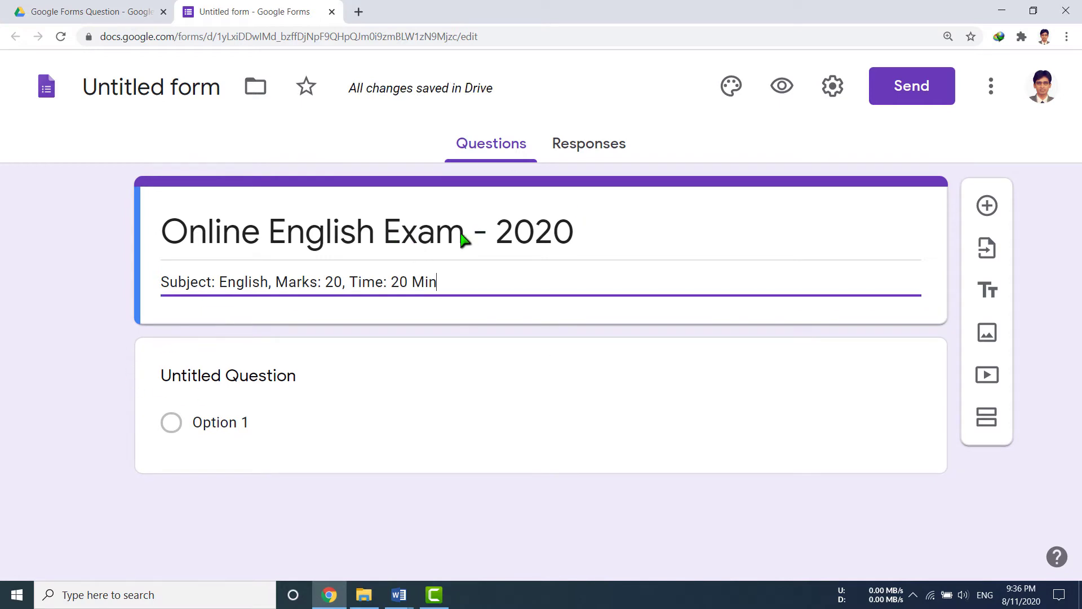
Rename the form file to 'Online English Exam - 2020' to match the form title.
triple_click(431, 241)
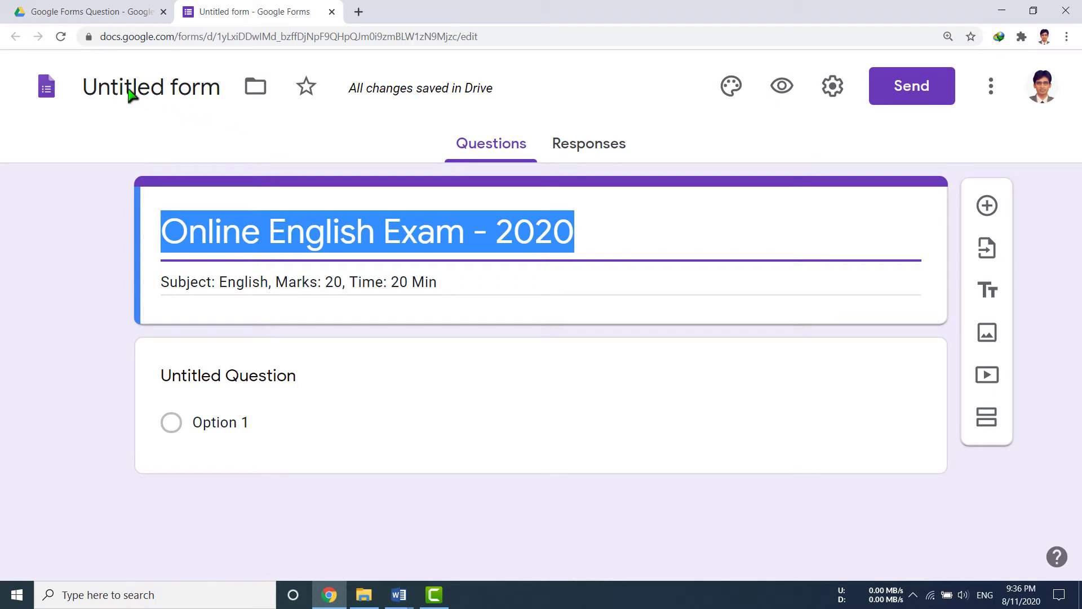
click(170, 103)
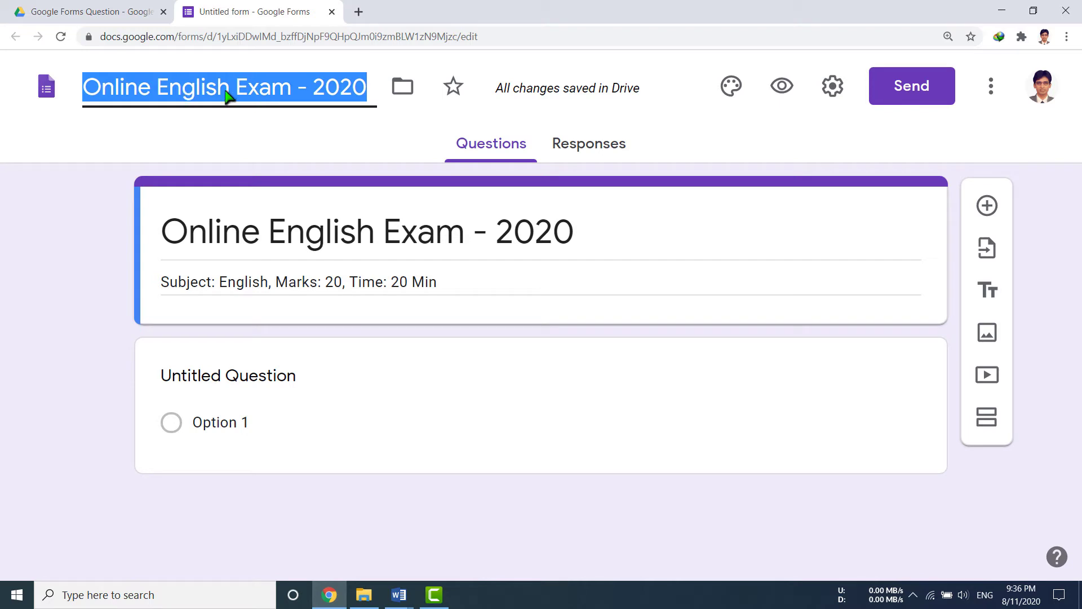
click(236, 380)
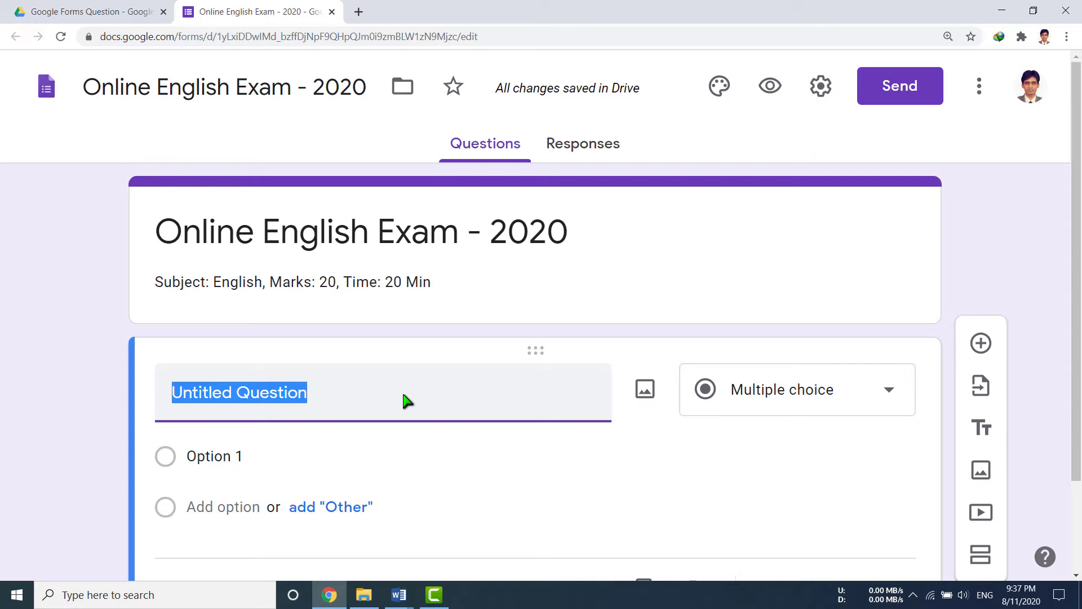
Make the first question 'Full Name of Student:' a Short answer question.
text(Full Name of )
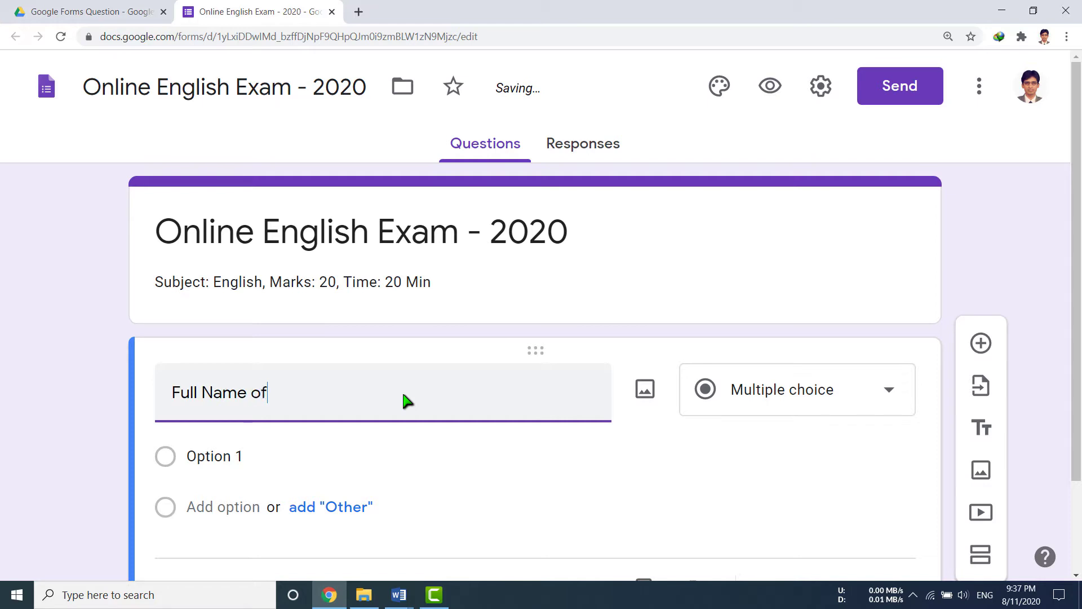
text(Student)
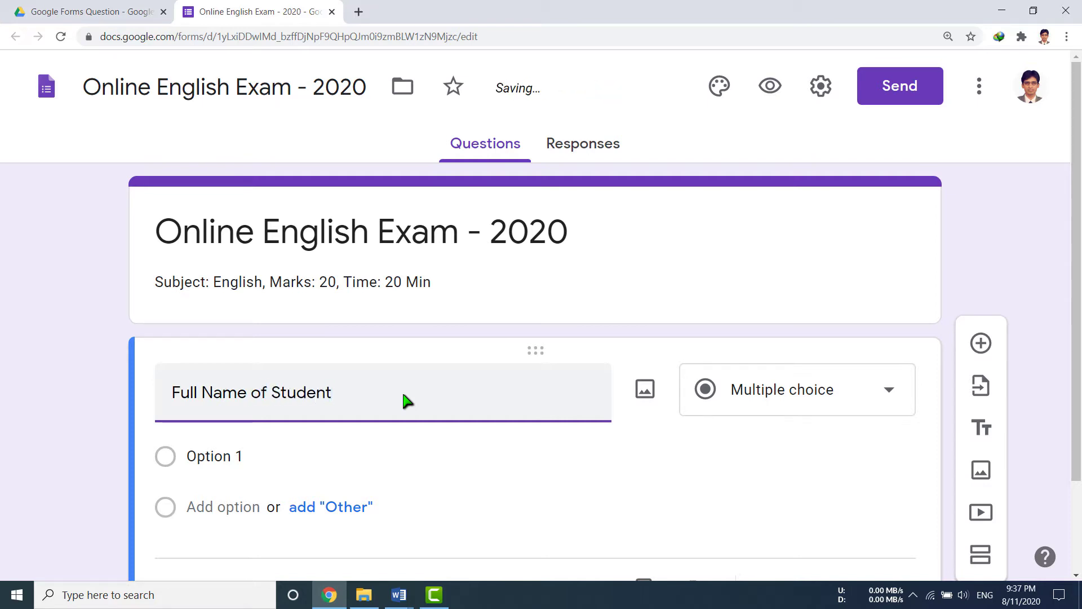
text(:)
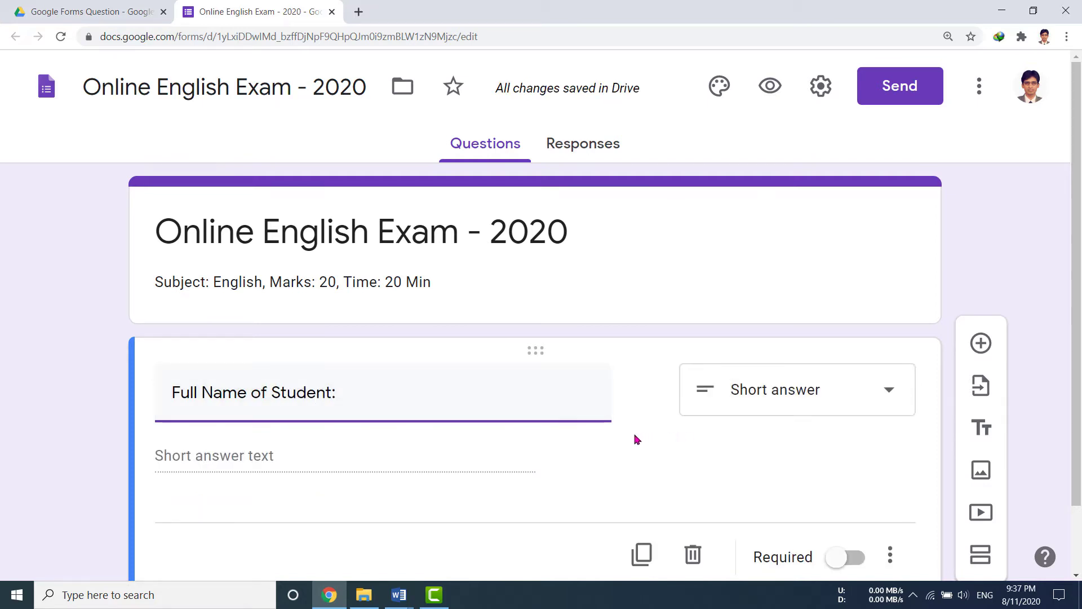
scroll(636, 439, down, 1)
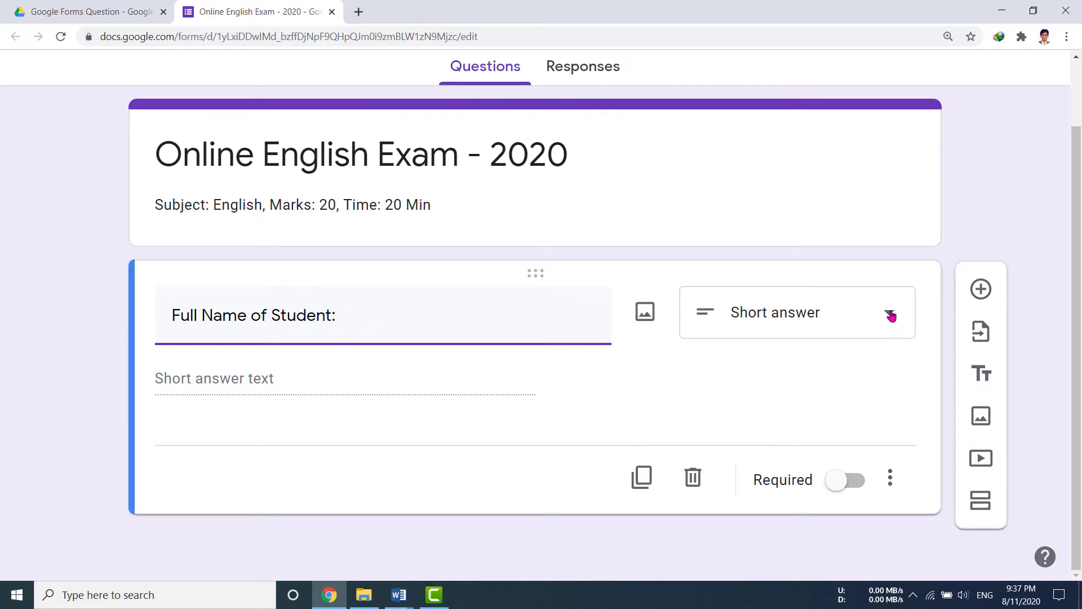
click(891, 315)
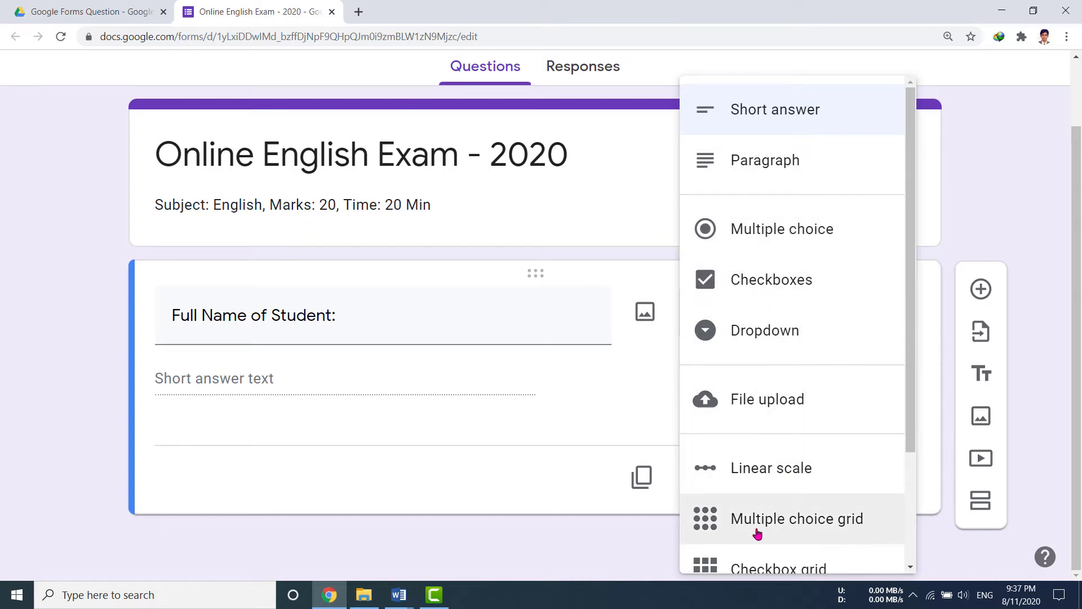
scroll(785, 558, down, 3)
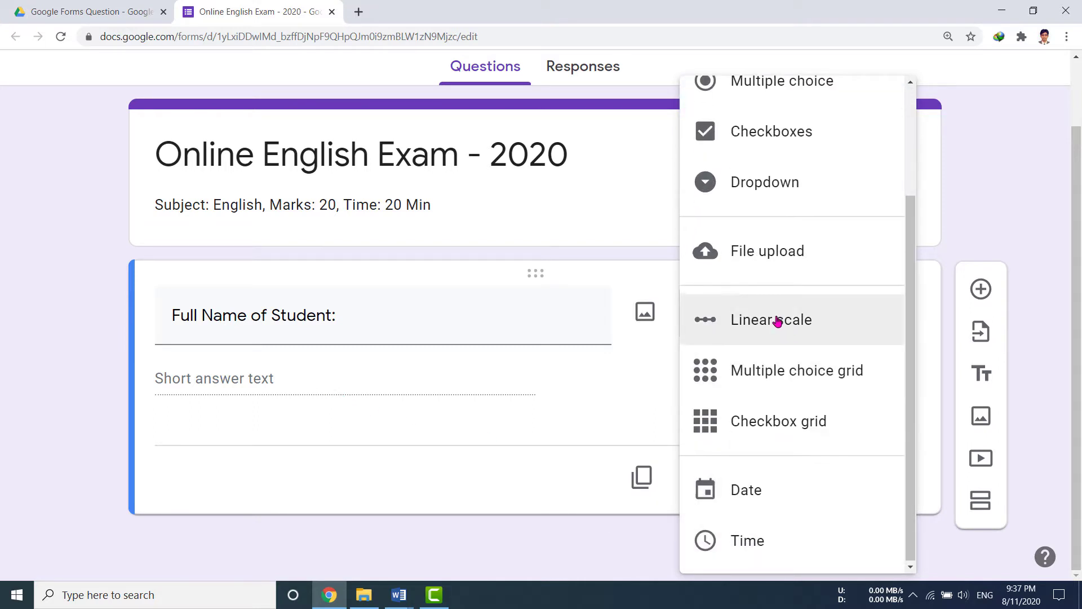
scroll(778, 318, up, 3)
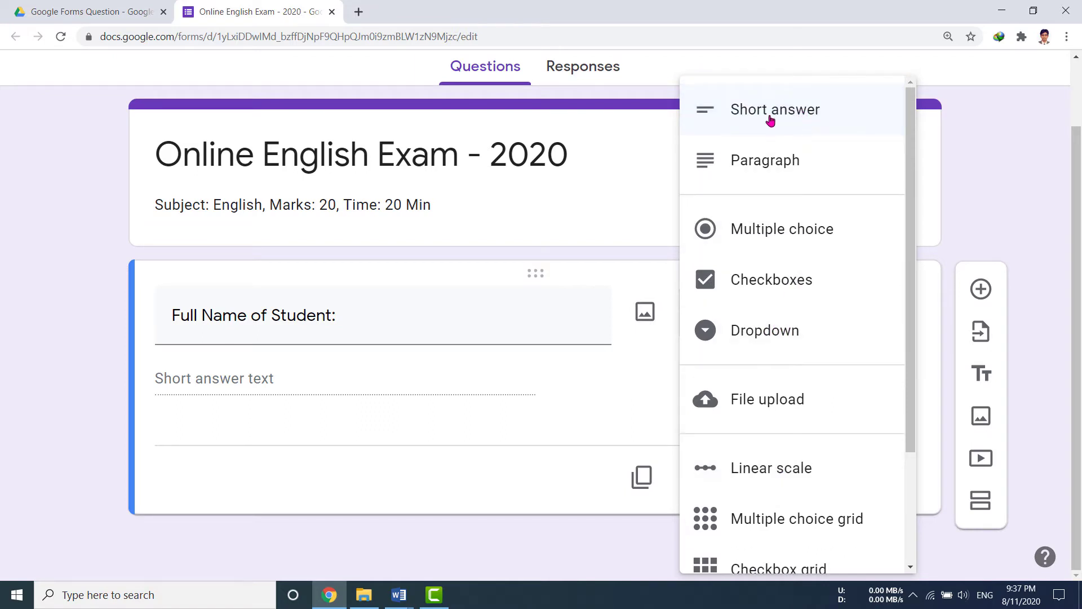
click(448, 395)
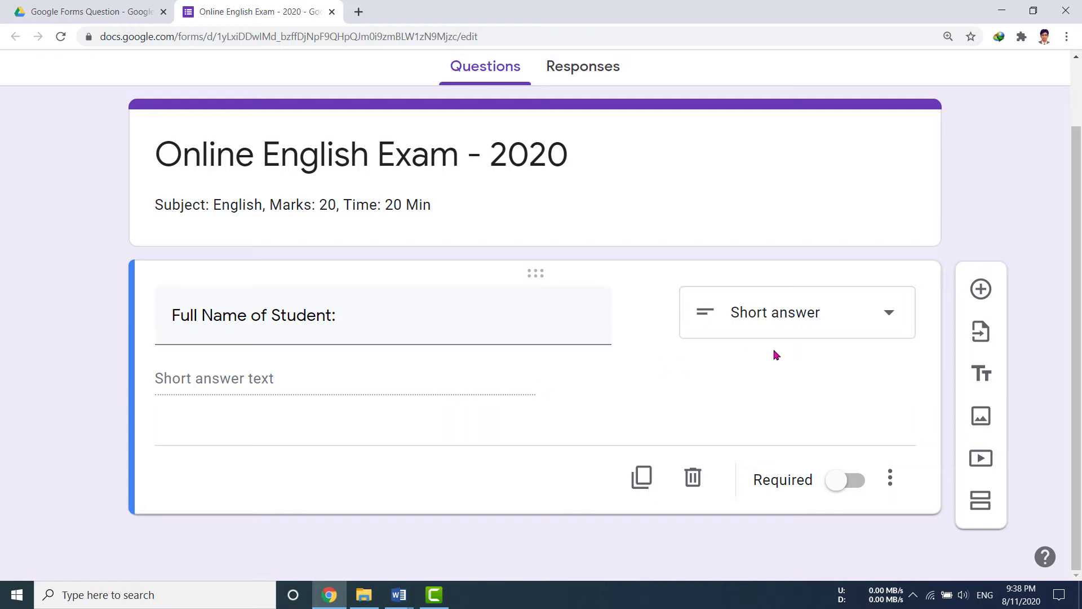
Add a Short answer question titled 'Class:'.
click(982, 291)
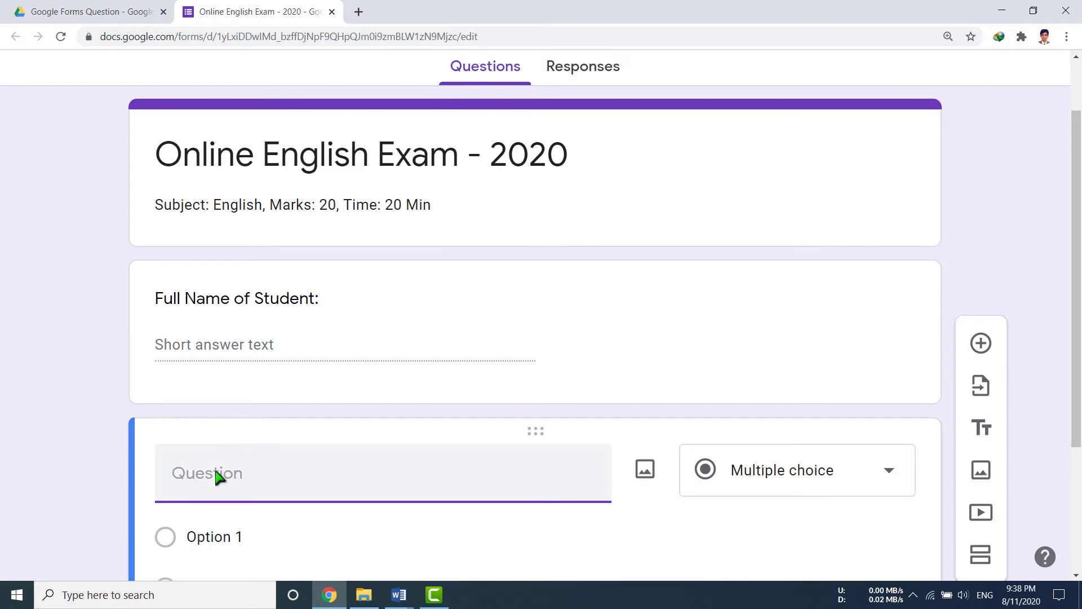
text(Class:)
click(890, 291)
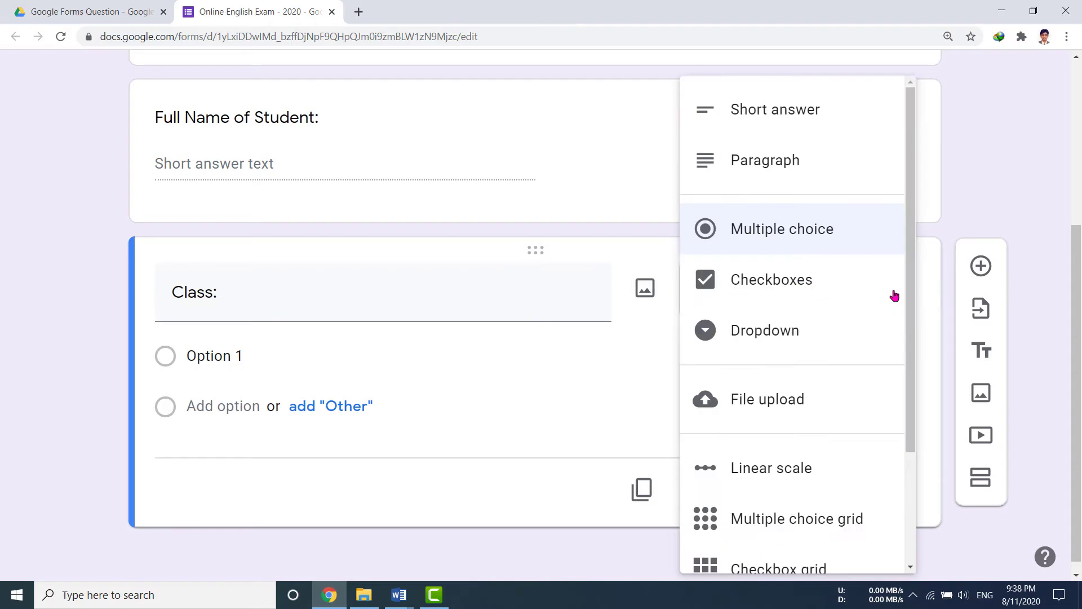
click(814, 108)
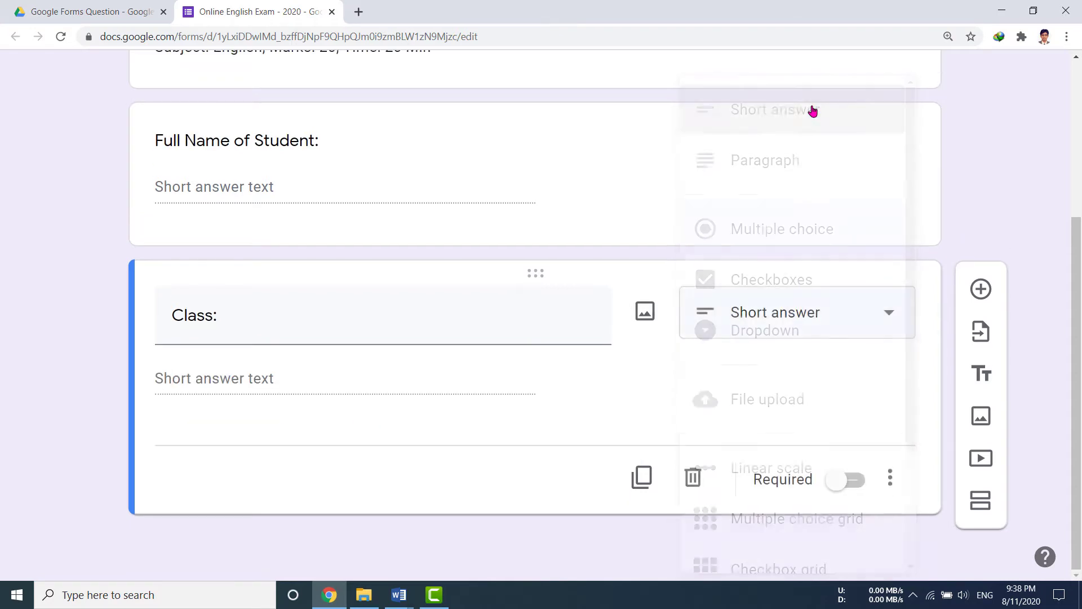
Add another question titled 'Class Roll Number:'.
click(981, 289)
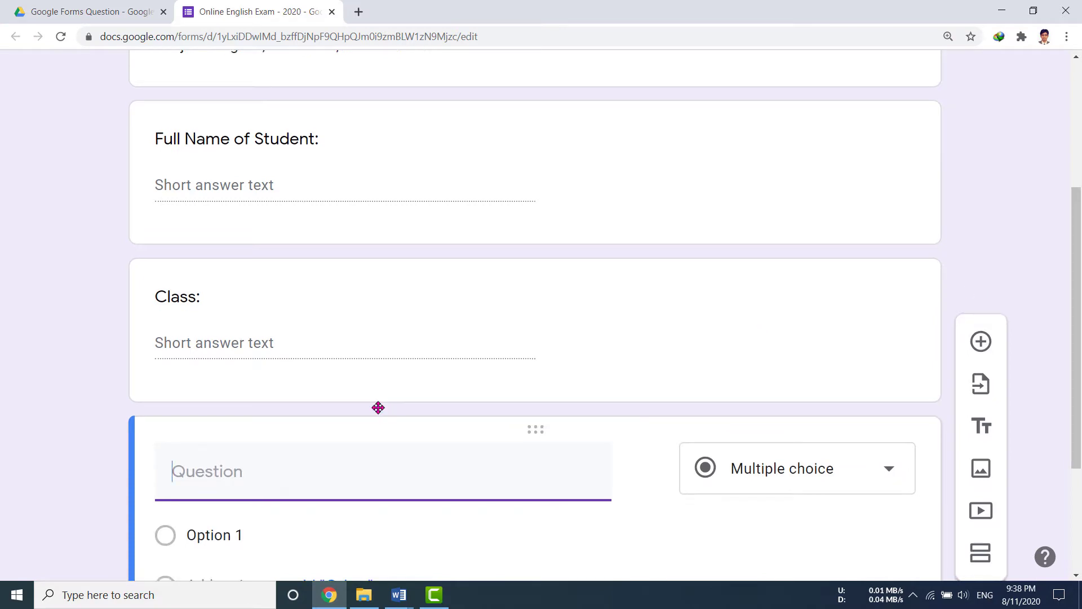
scroll(379, 412, down, 4)
text(Number:)
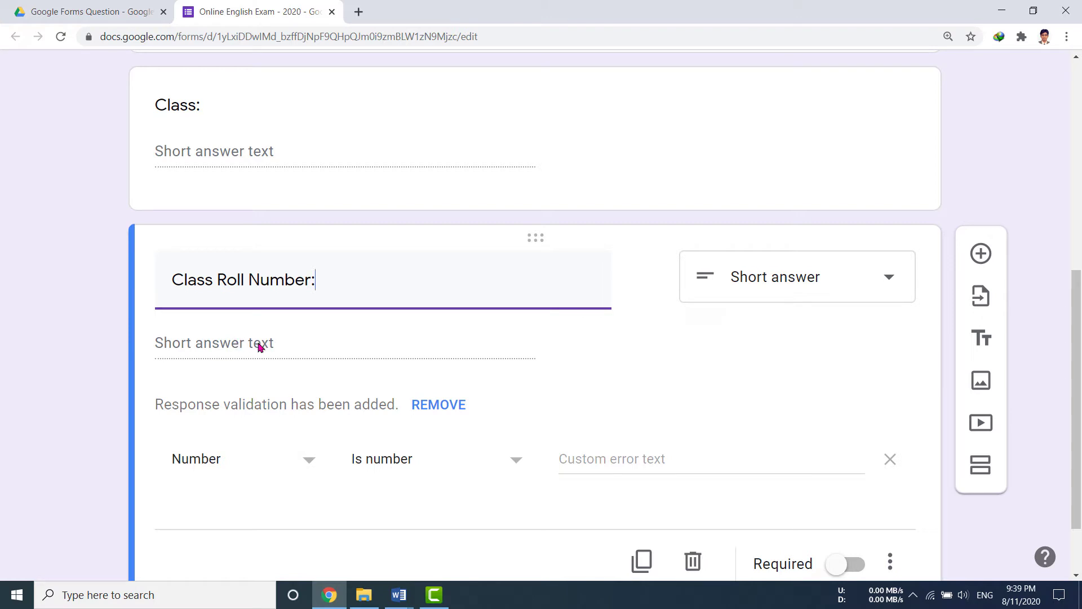
Validate Class Roll Number to accept only numbers between 101 and 199.
click(310, 463)
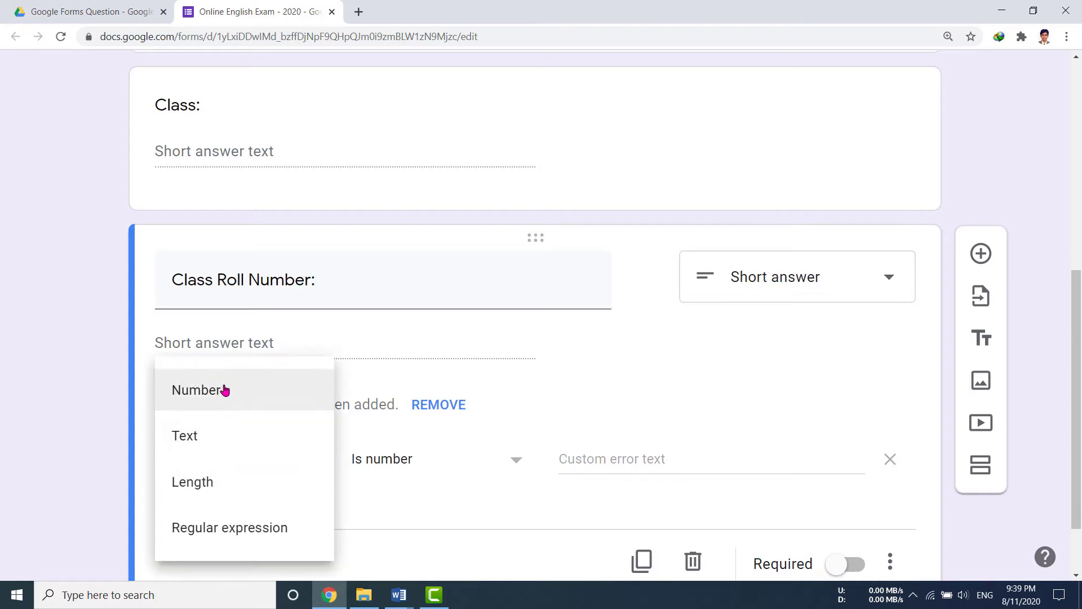
click(200, 391)
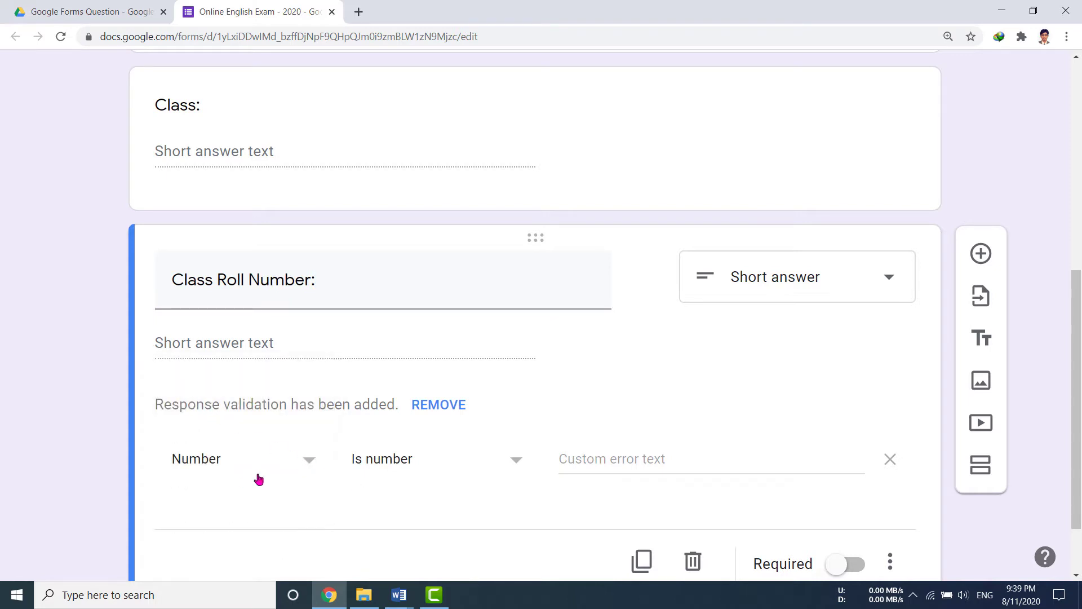
click(518, 463)
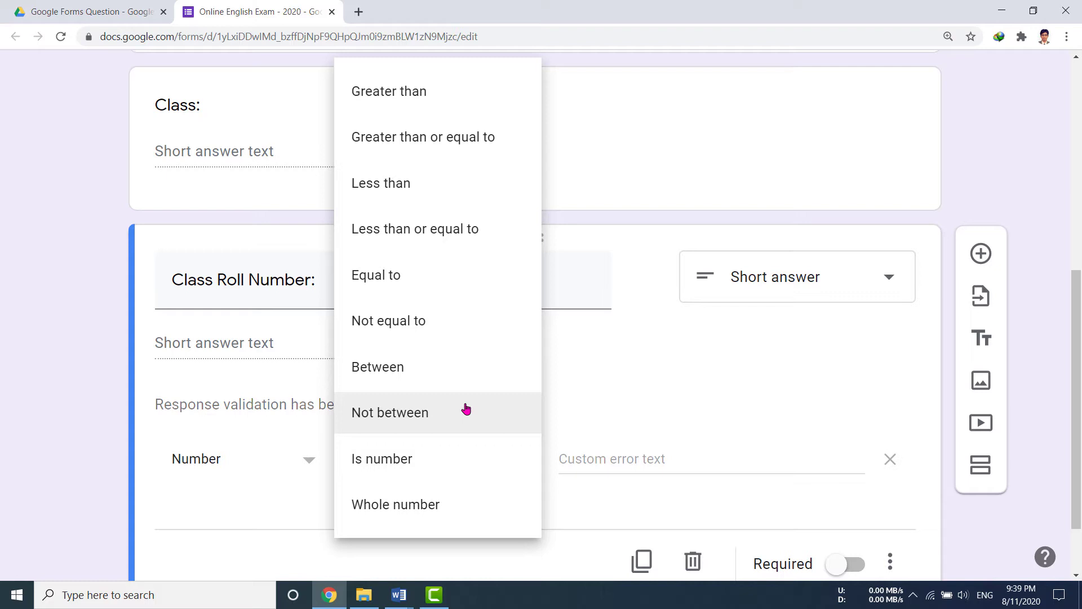
click(400, 370)
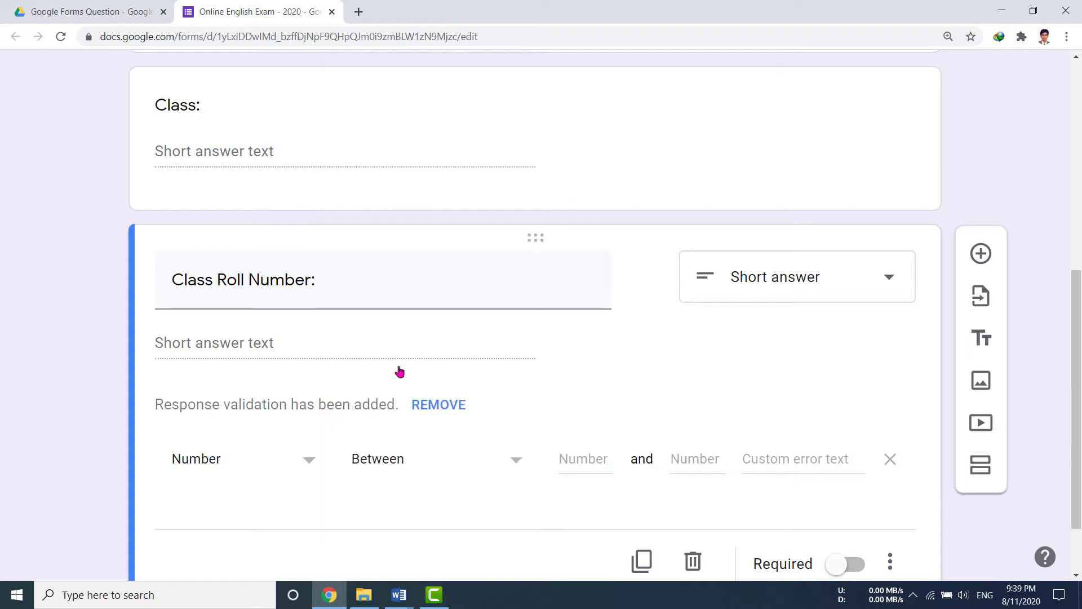
click(586, 461)
text(101)
click(695, 460)
text(199)
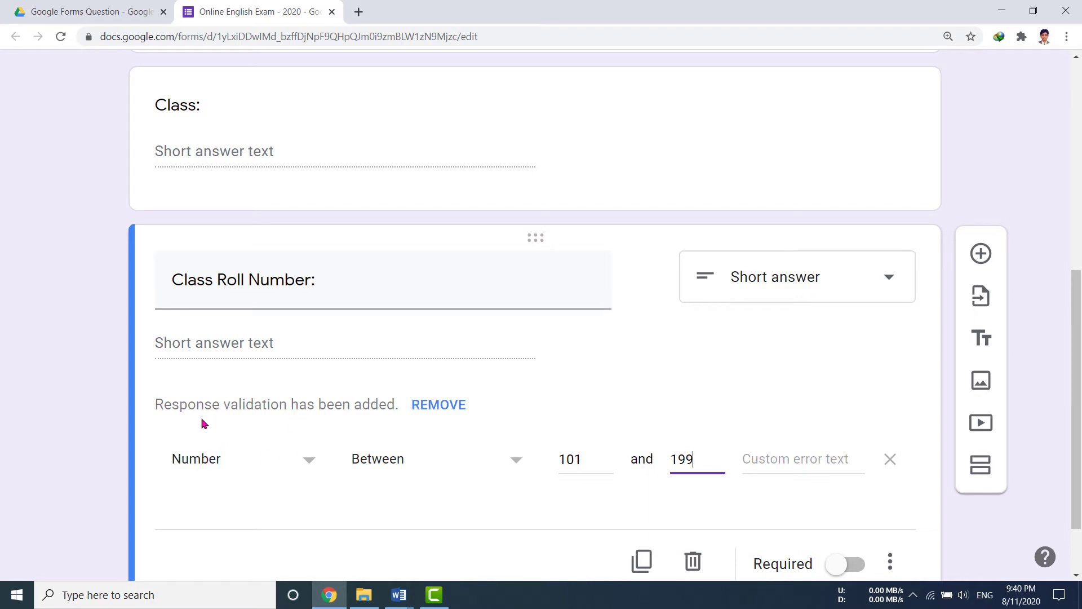
click(515, 463)
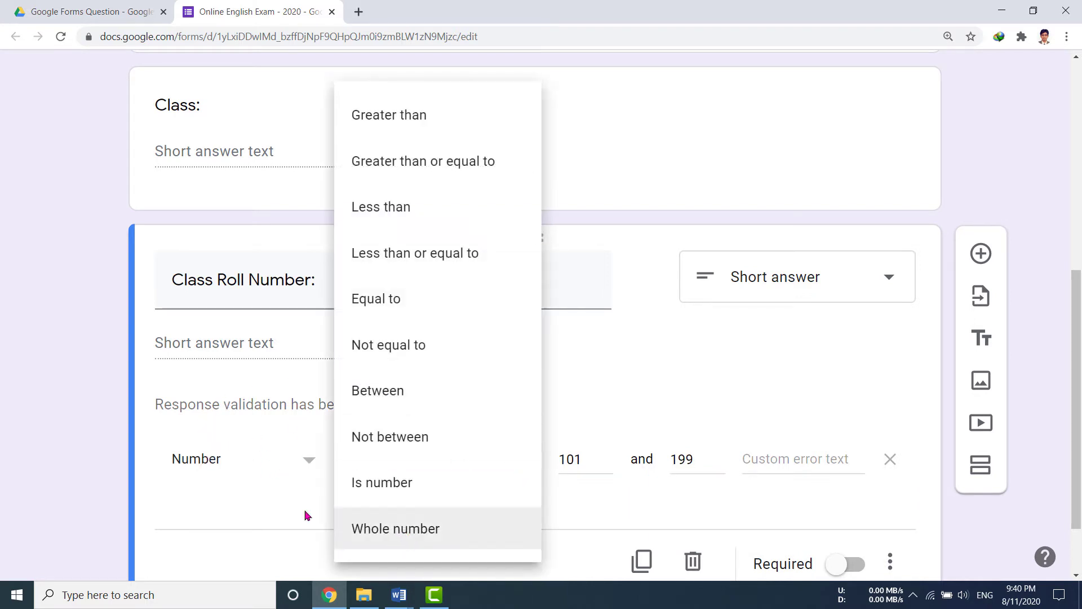
click(242, 505)
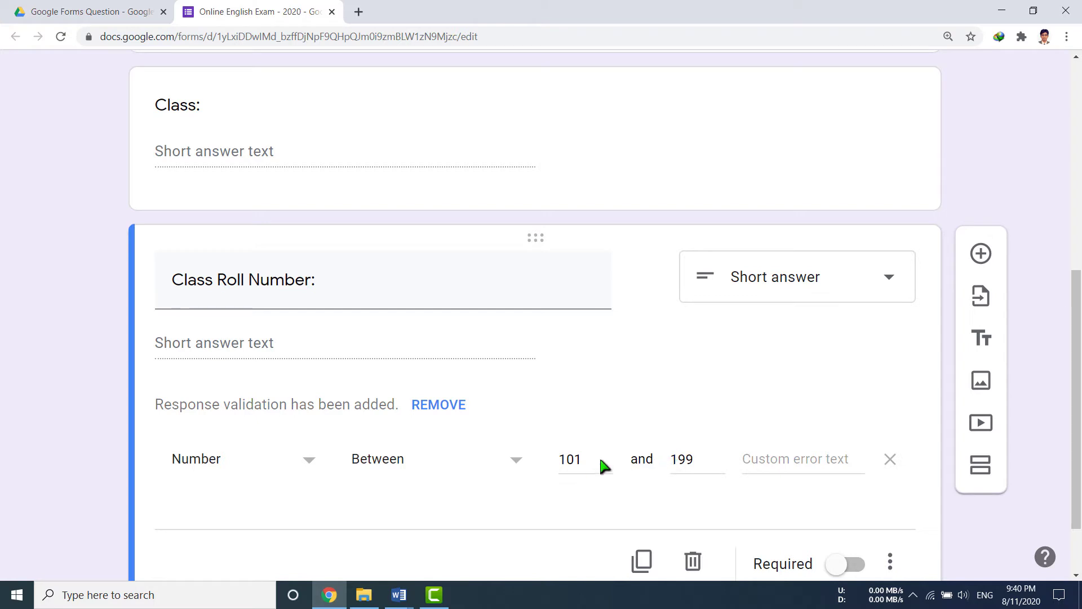
Set the validation error text 'Please write your correct class roll number'.
click(778, 462)
text(Plea)
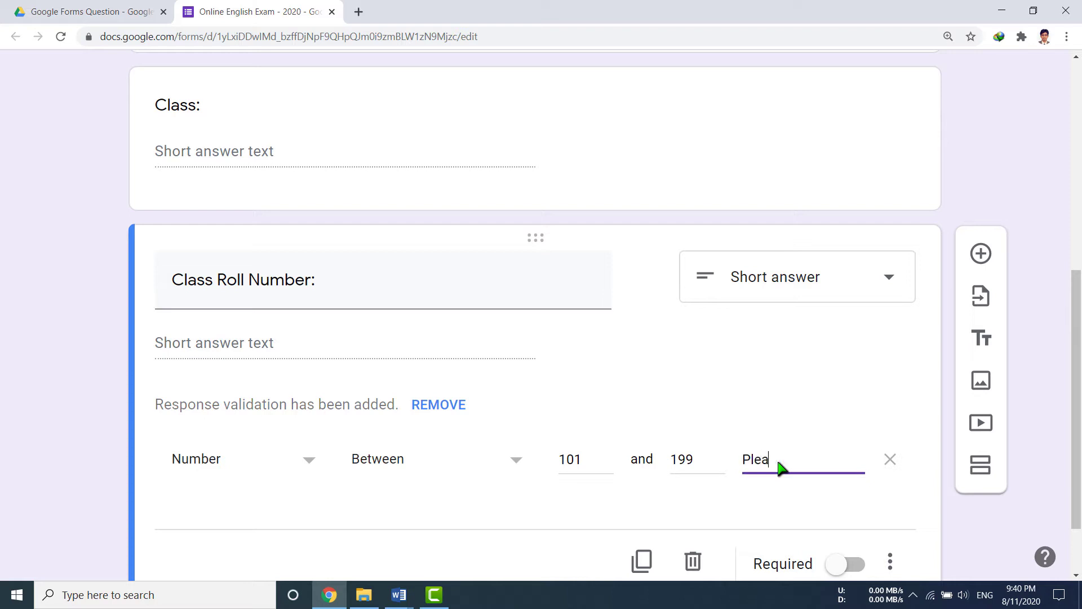
text(se write your correct class)
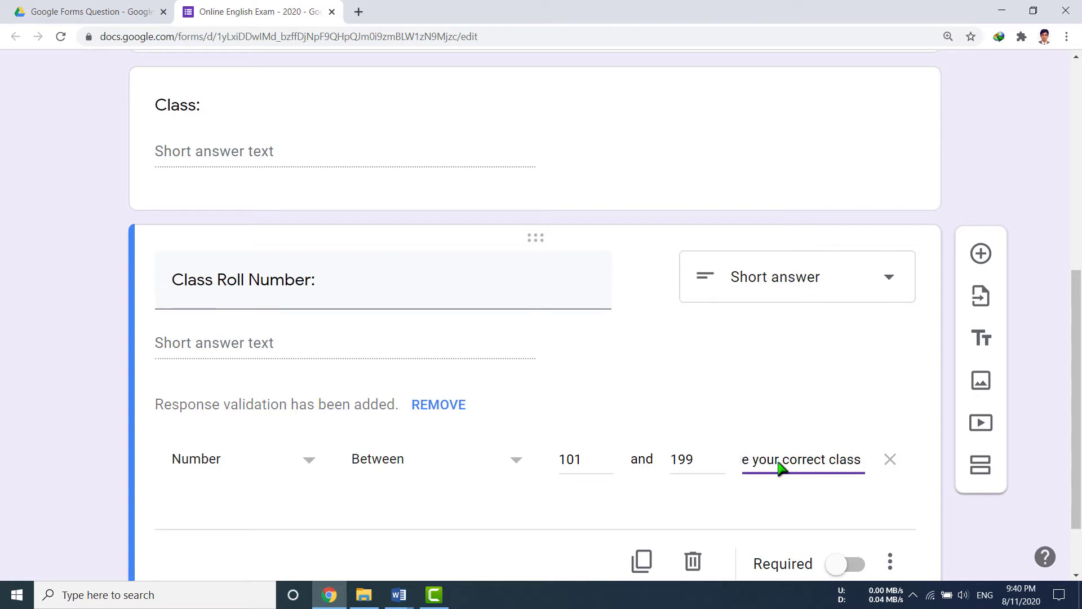
text( roll number)
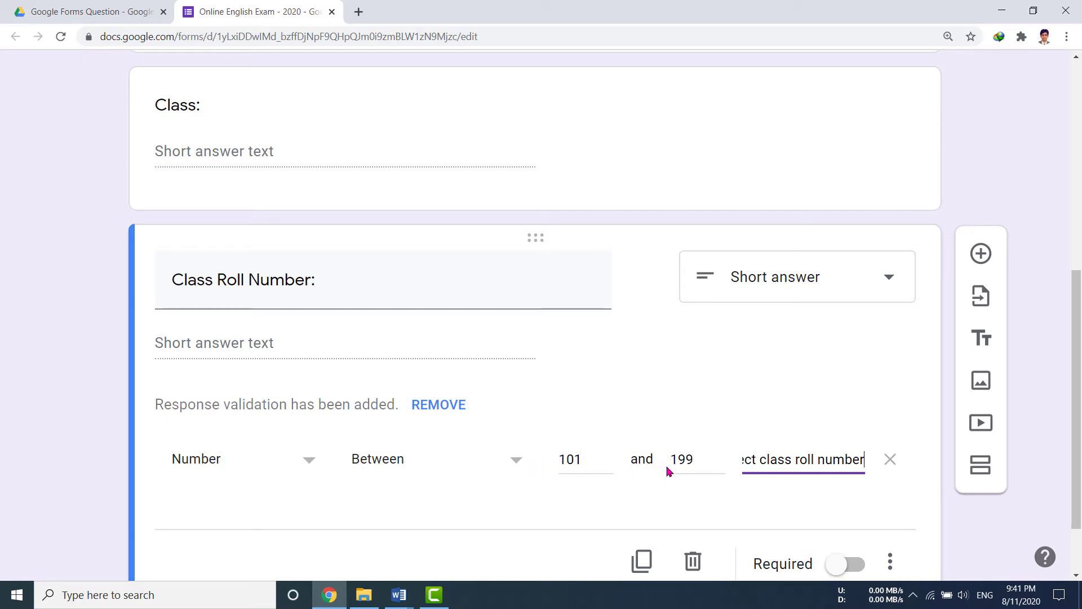
scroll(614, 400, up, 7)
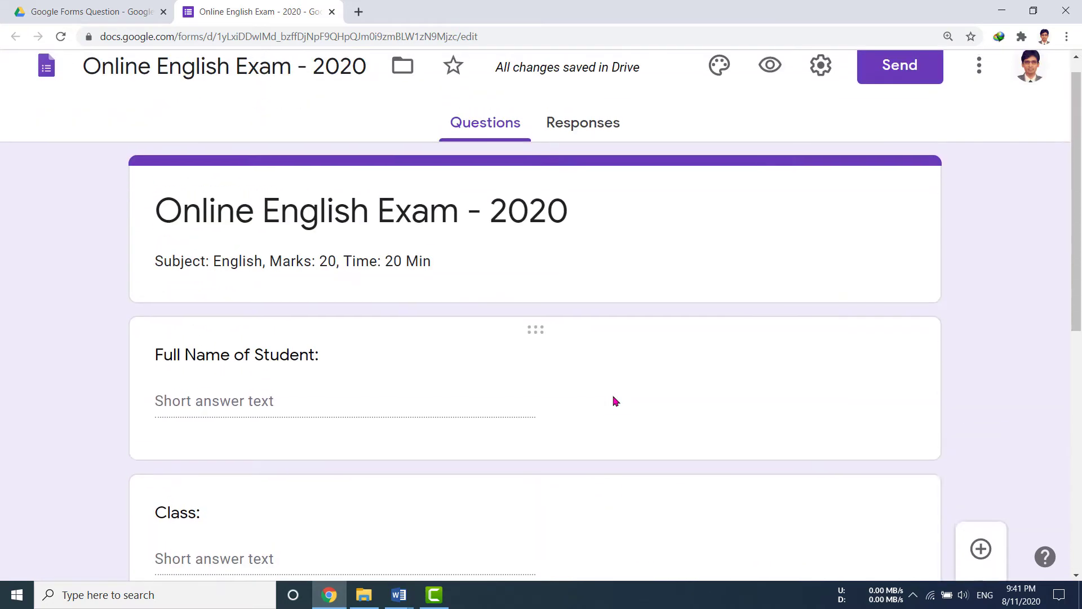
scroll(614, 400, down, 5)
scroll(613, 400, up, 5)
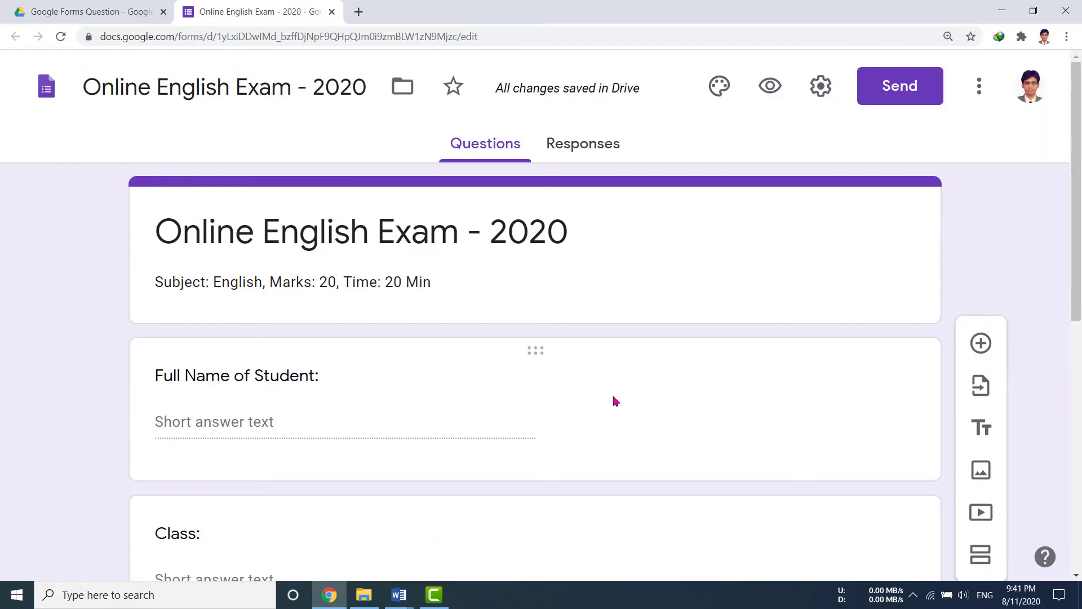
scroll(613, 400, down, 2)
scroll(615, 401, down, 6)
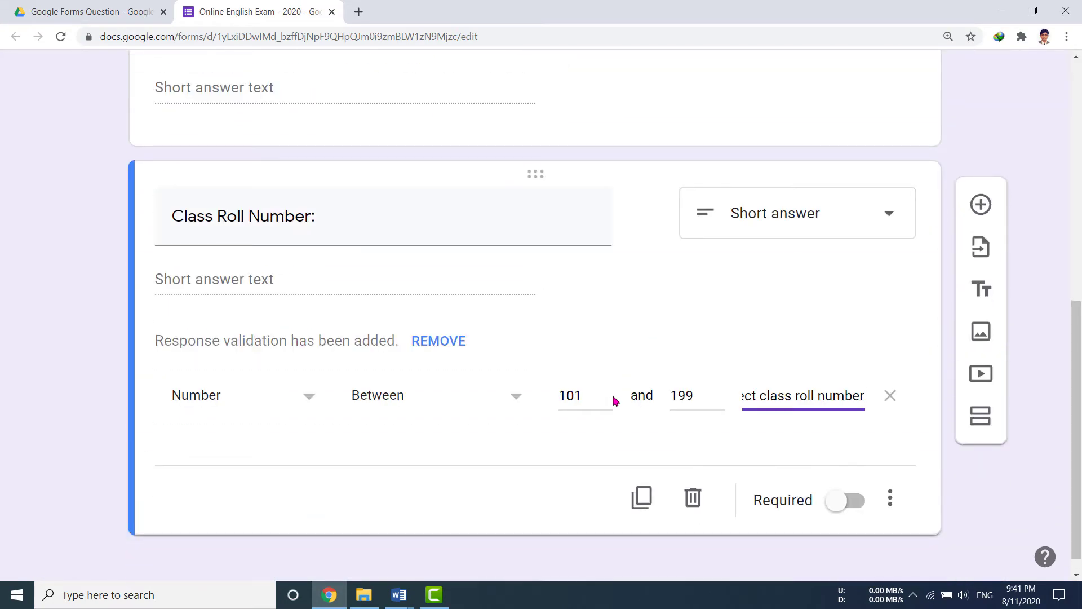
Check the Word lesson outline, then return to the form in the browser.
click(400, 595)
click(305, 546)
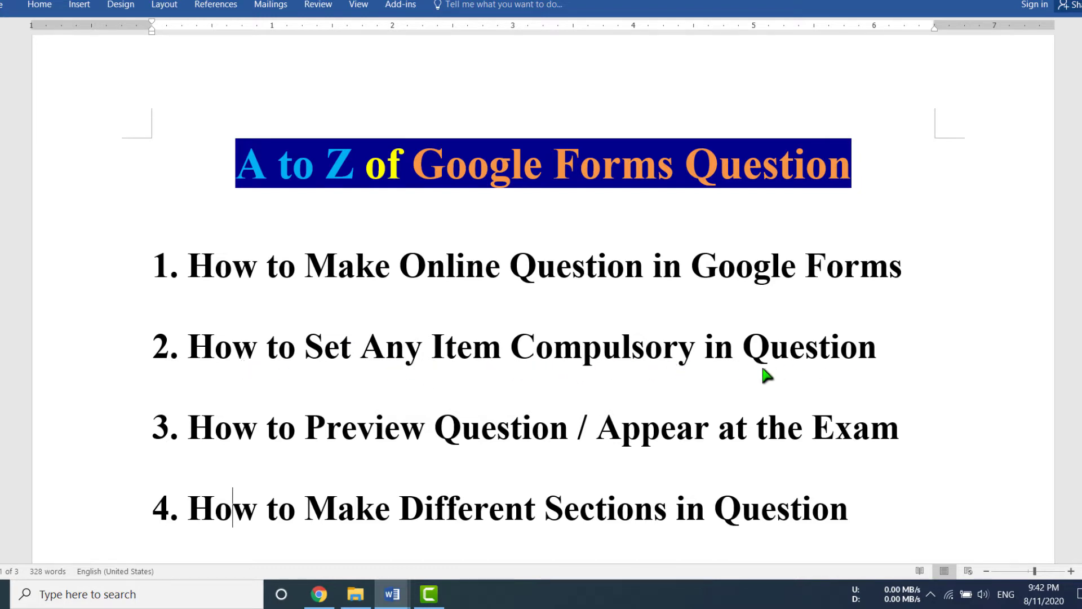
key(alt+Tab)
scroll(435, 439, down, 1)
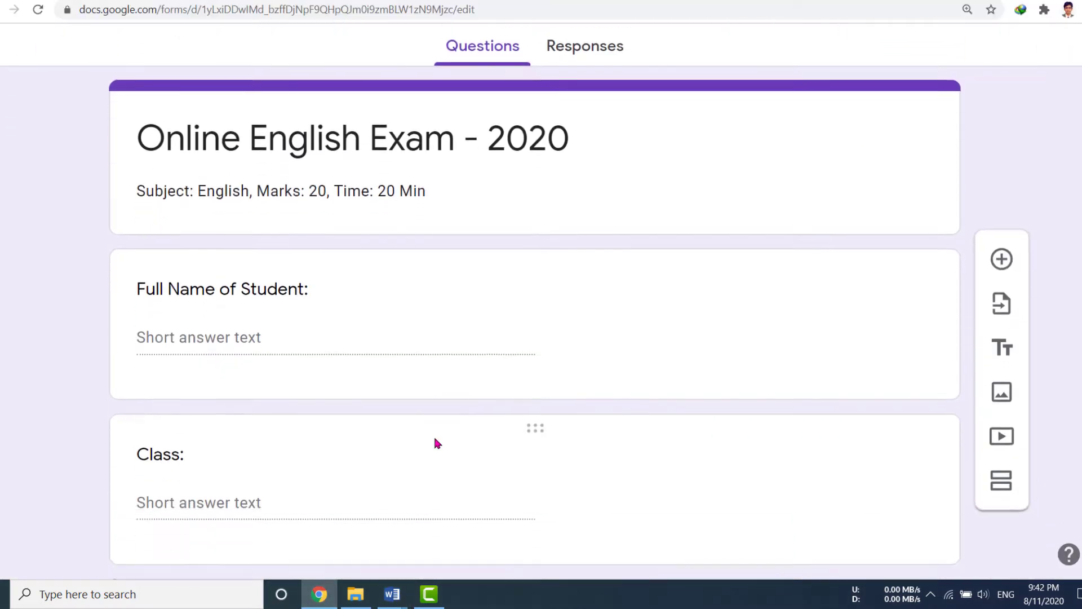
scroll(435, 442, down, 2)
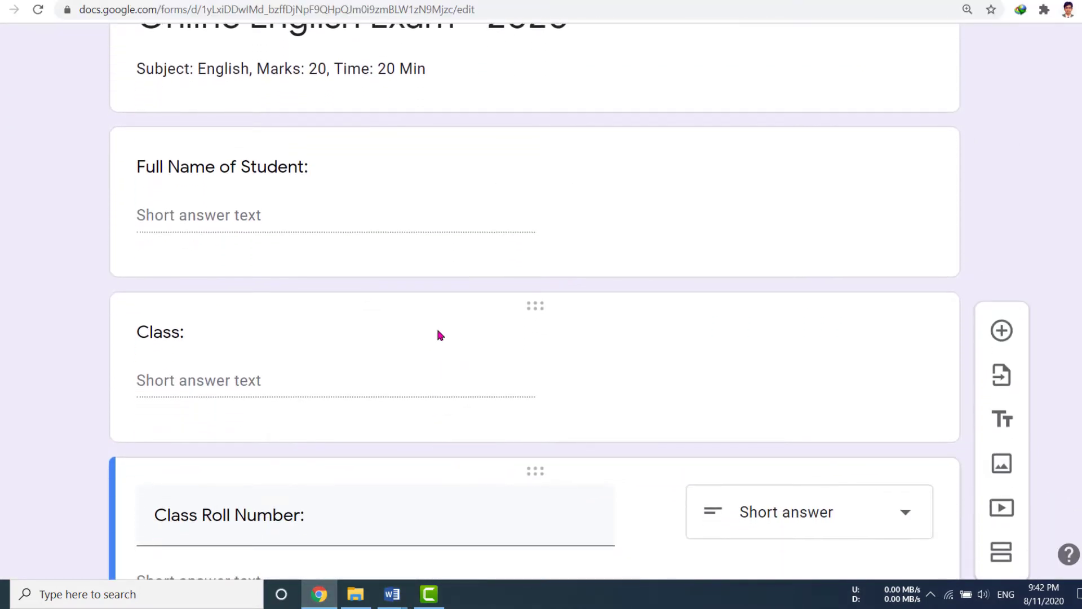
Make Full Name of Student, Class and Class Roll Number required questions.
scroll(438, 330, up, 2)
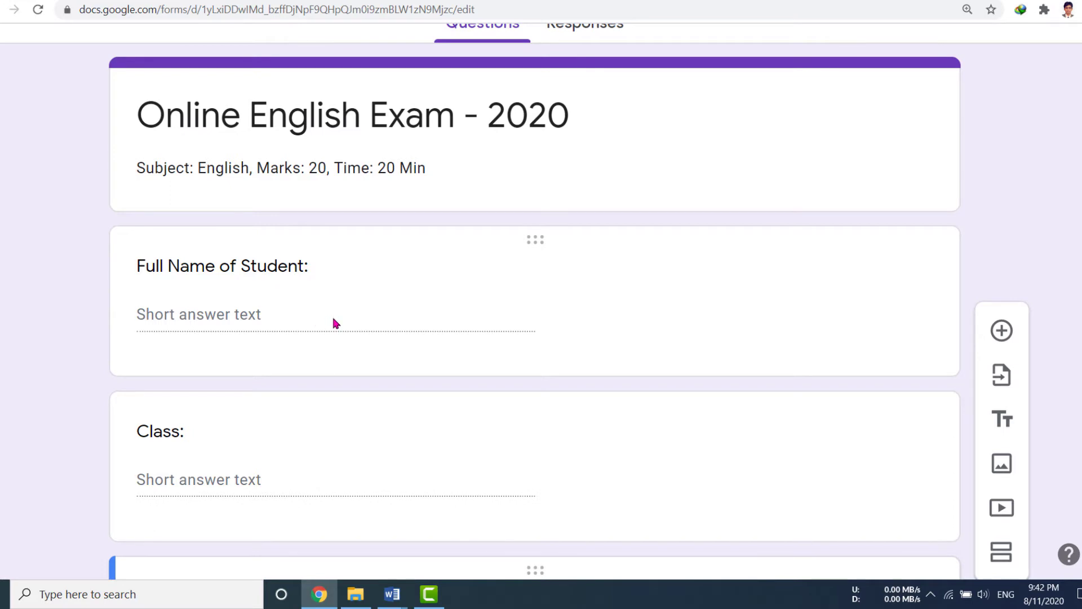
scroll(333, 321, down, 1)
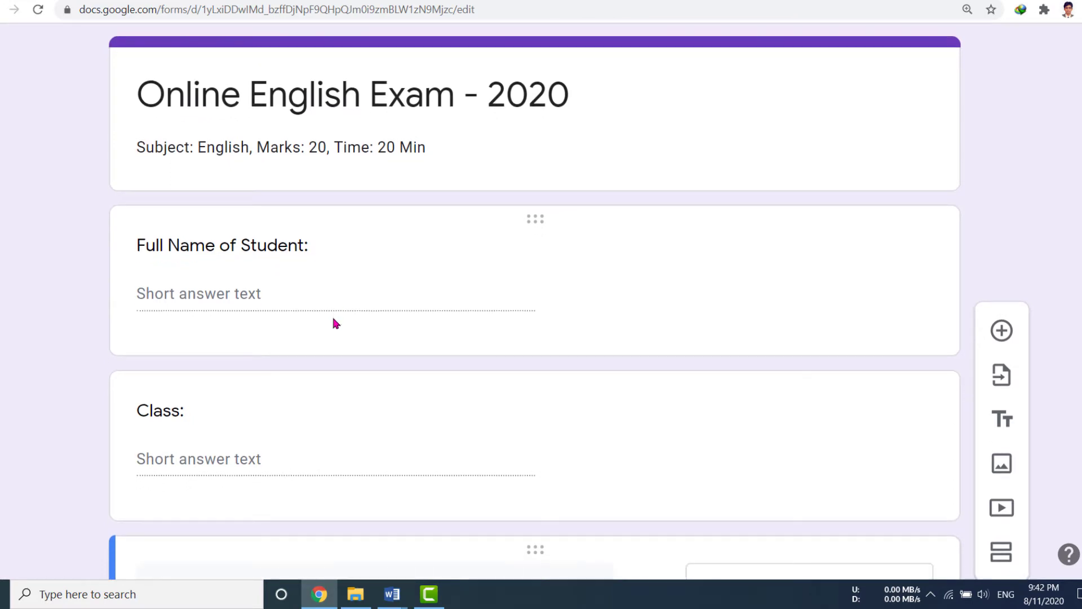
click(277, 292)
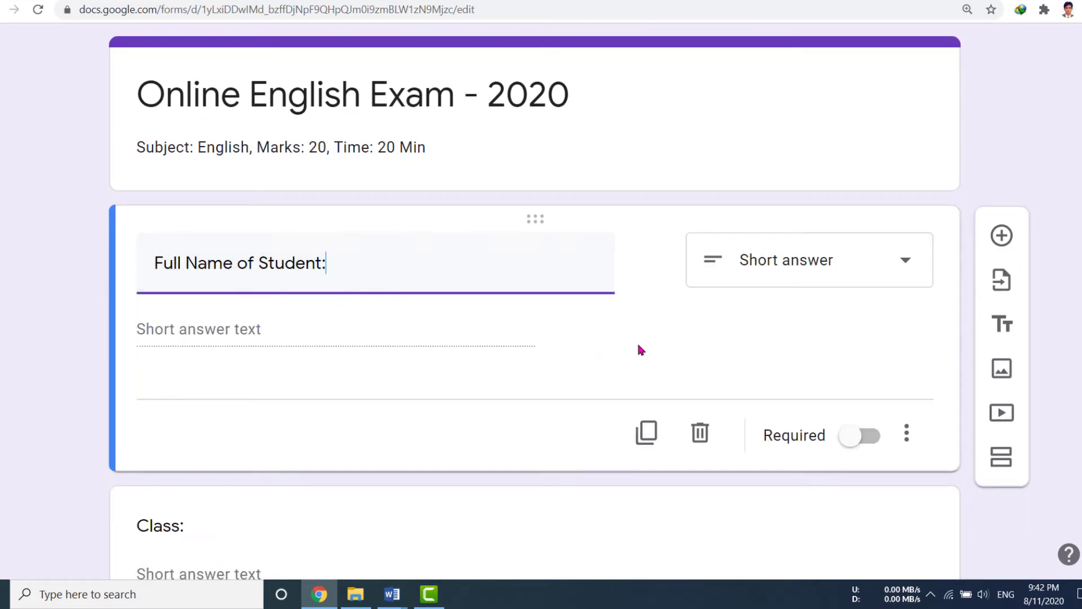
click(877, 441)
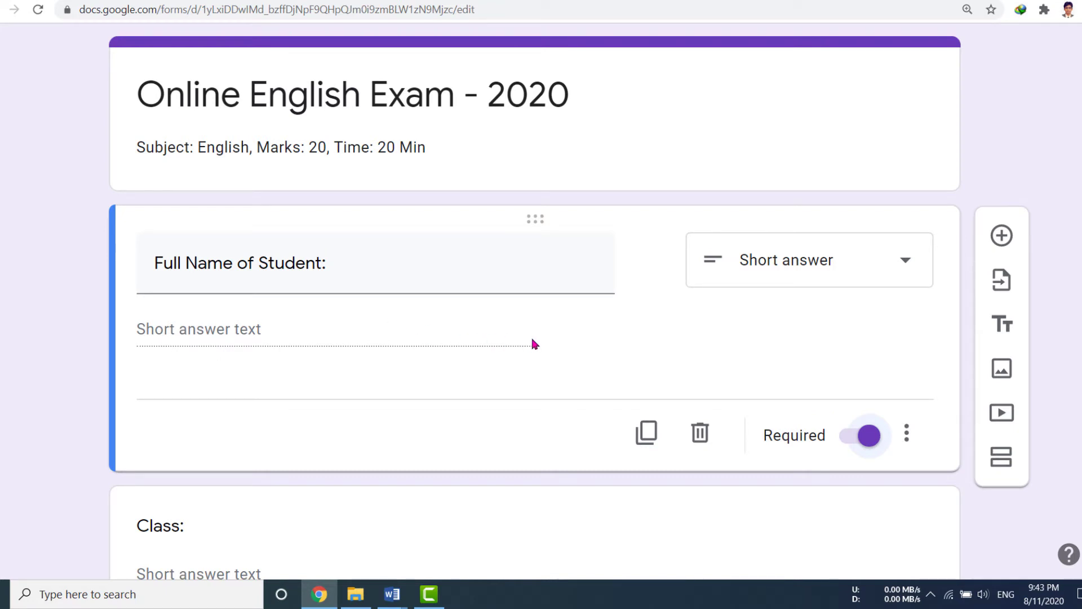
scroll(561, 339, down, 5)
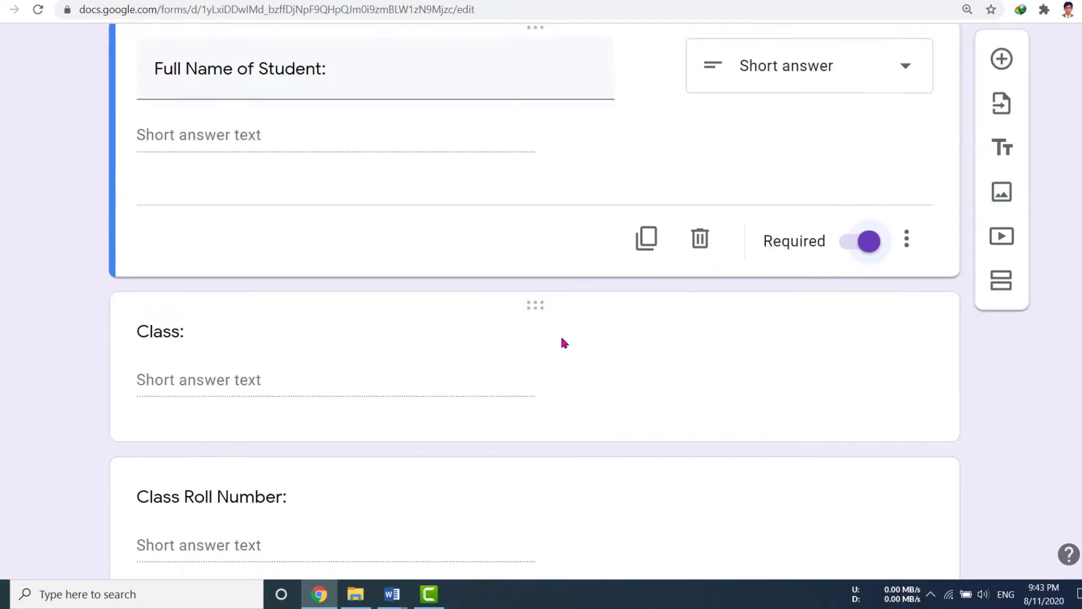
click(468, 315)
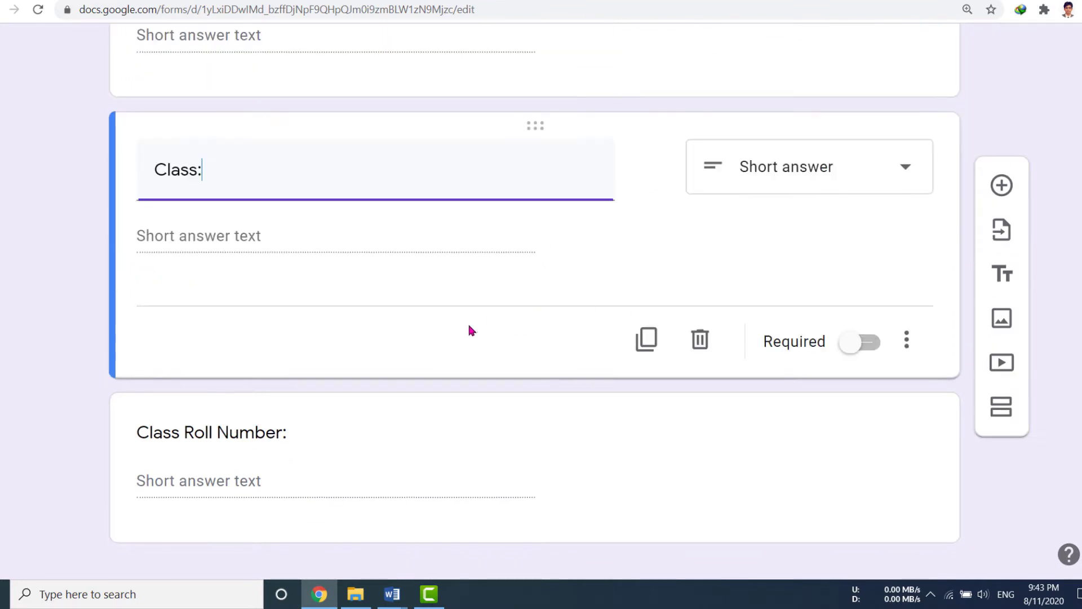
click(875, 349)
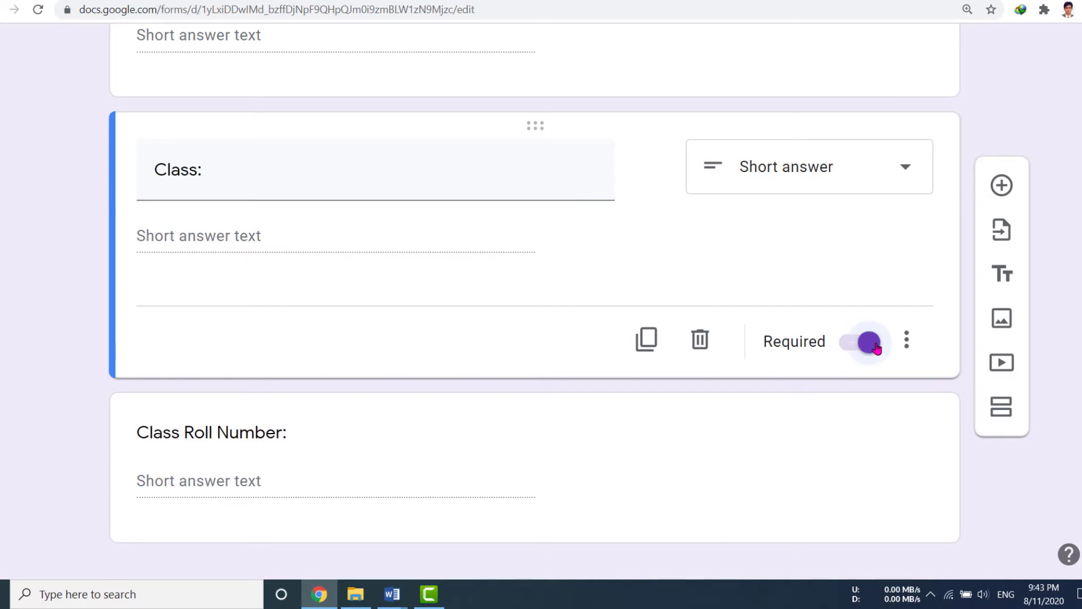
scroll(515, 391, down, 1)
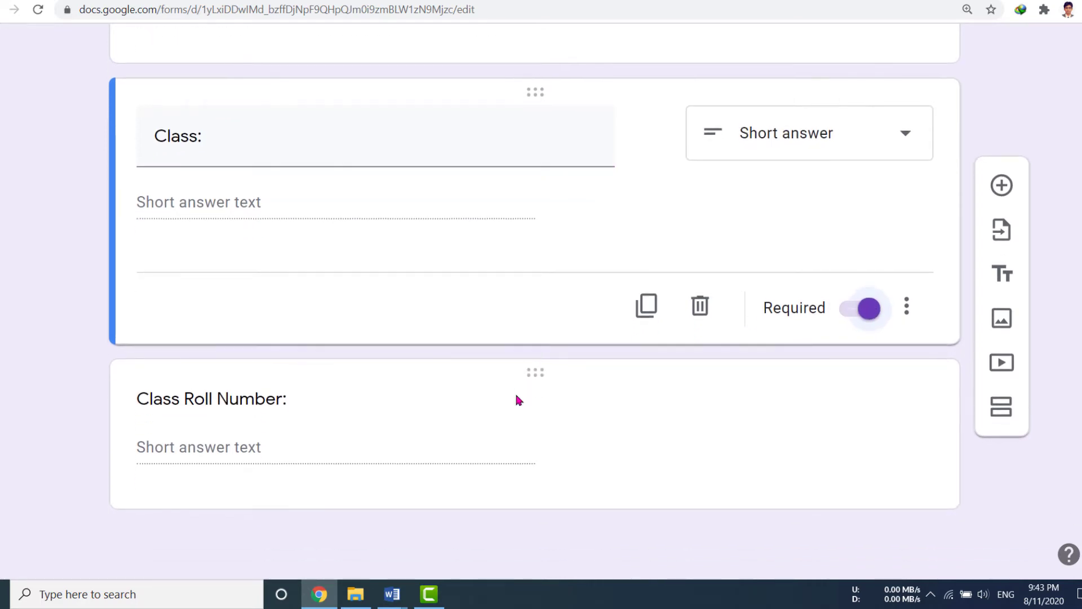
click(295, 430)
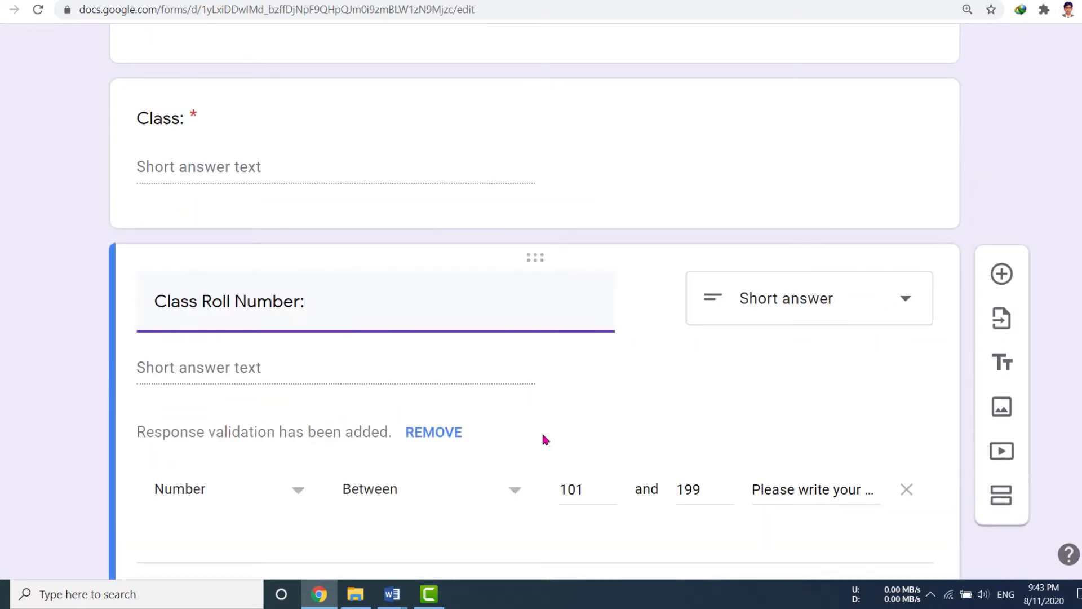
scroll(850, 418, down, 2)
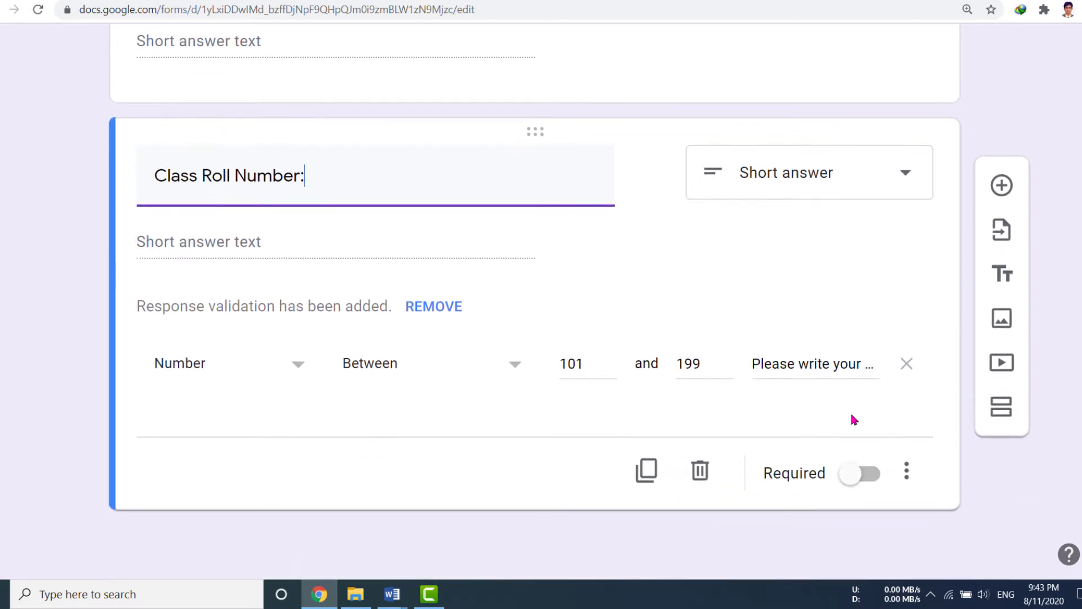
click(871, 477)
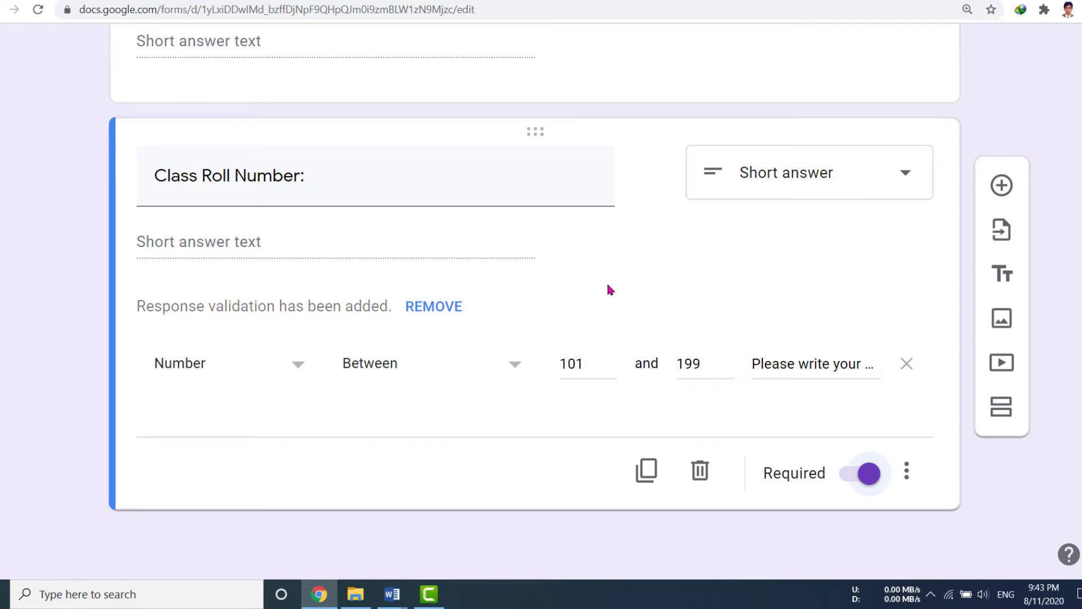
Bring the Word topic list document to the front.
scroll(609, 289, up, 8)
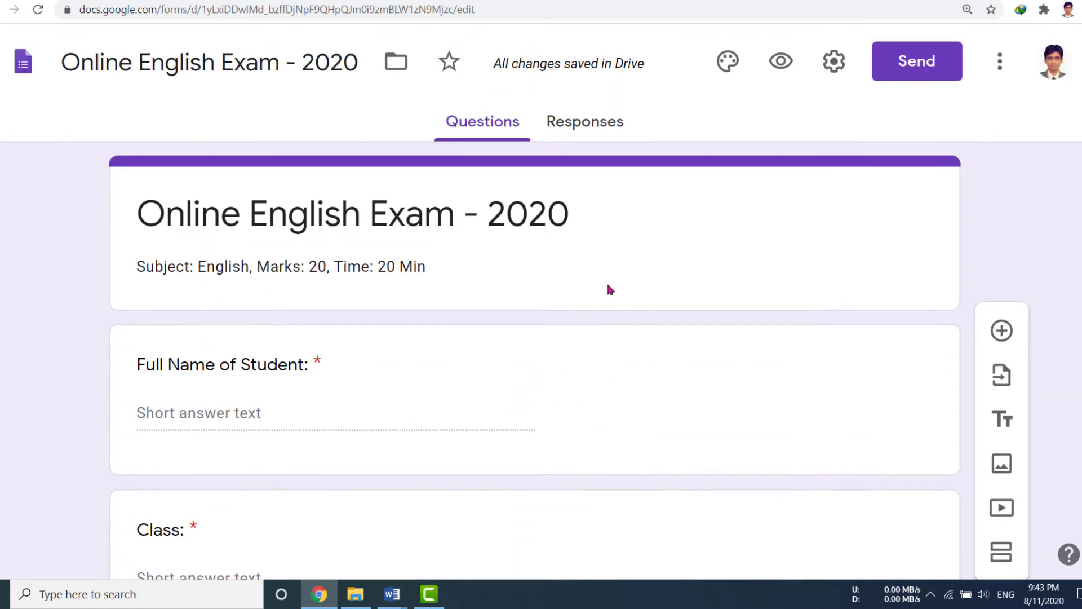
scroll(608, 289, down, 10)
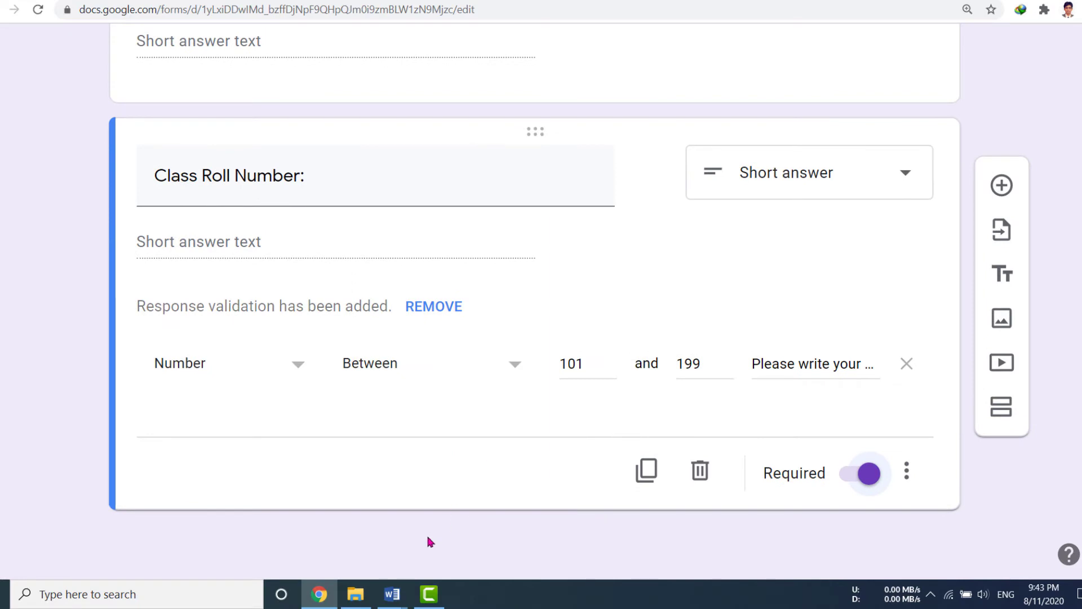
mouse_move(392, 593)
click(314, 540)
Open the exam's respondent preview from the top of the form.
scroll(535, 416, up, 7)
scroll(535, 412, up, 2)
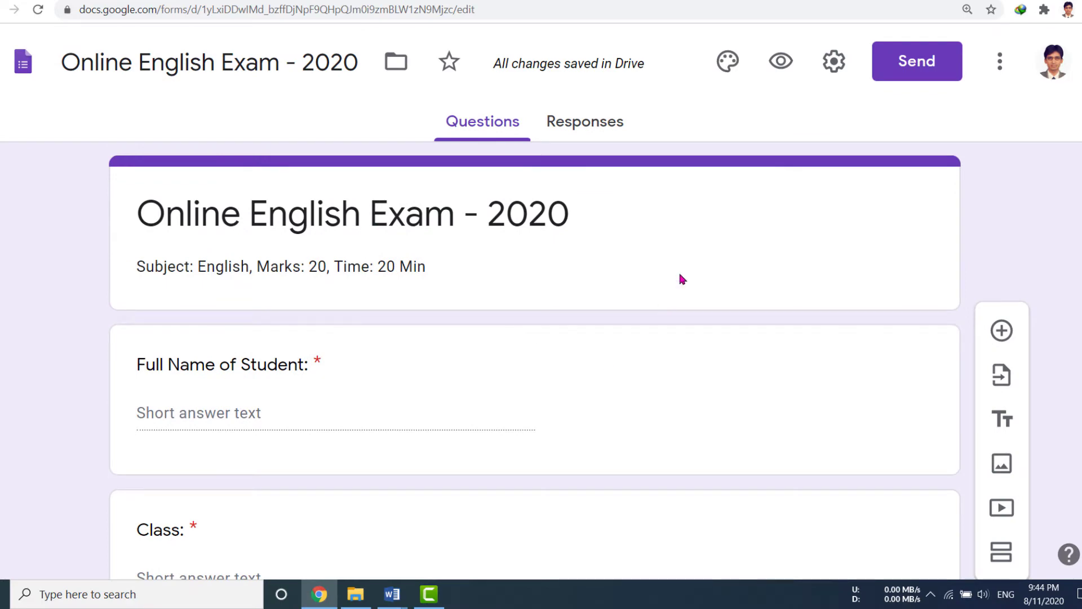
click(781, 63)
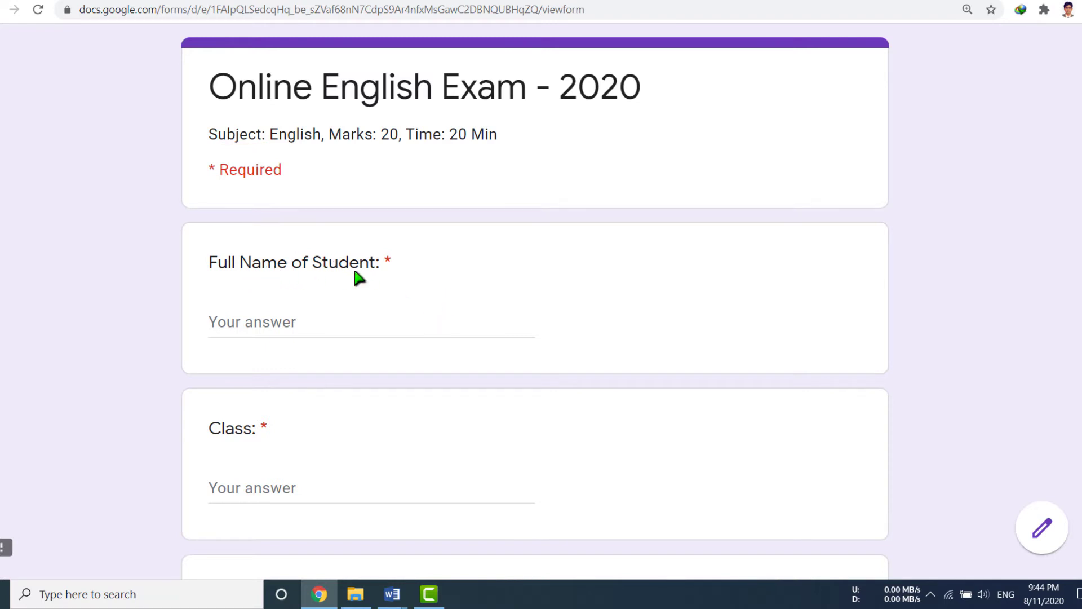
In the preview, enter a student's full name and class 'Eleven Sc-G'.
scroll(519, 310, down, 3)
scroll(306, 249, up, 3)
click(296, 332)
click(267, 493)
text(Eleven)
scroll(267, 492, down, 4)
text(Sc-G)
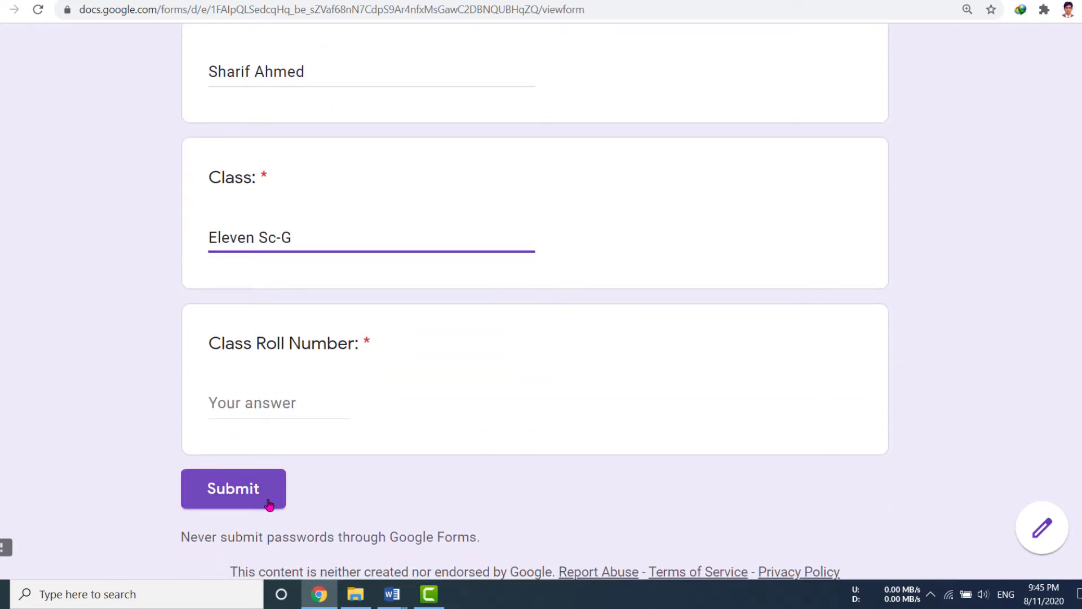
Test roll number 201 to trigger the validation error, then correct it to 104.
click(275, 405)
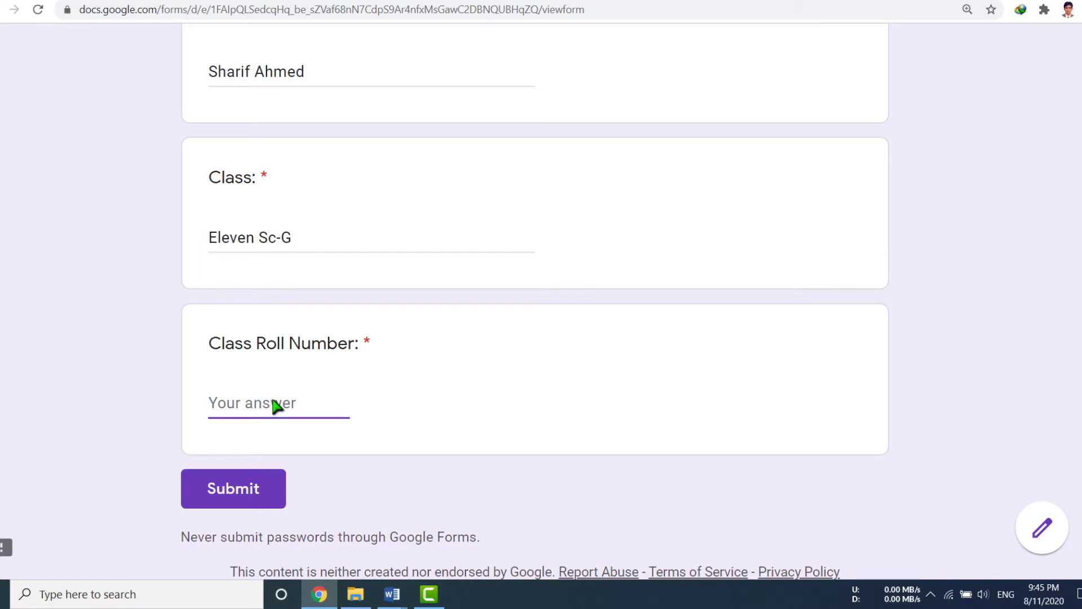
text(201)
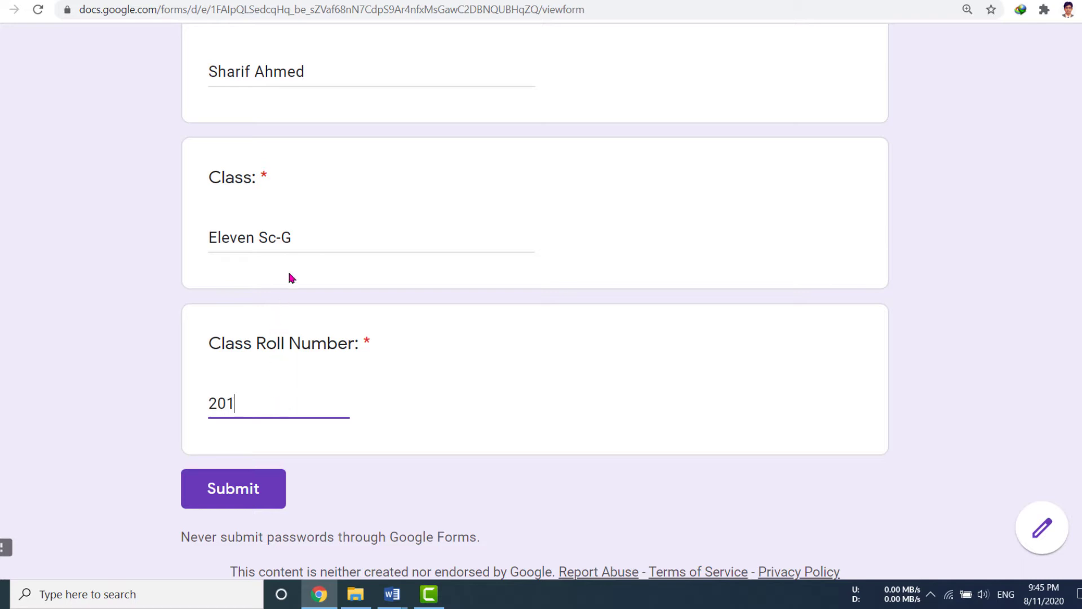
click(323, 233)
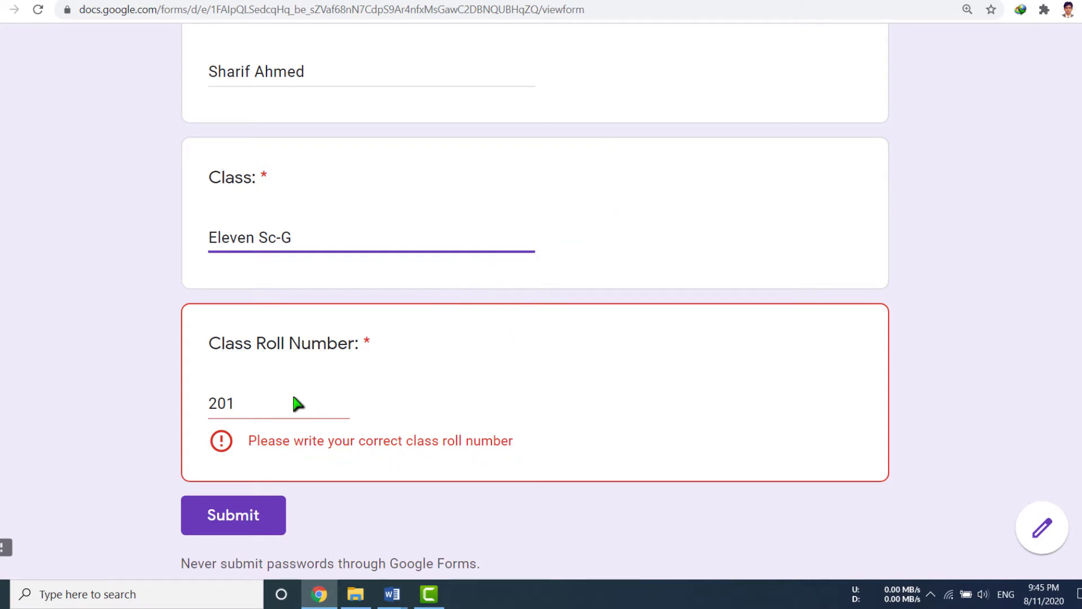
click(272, 408)
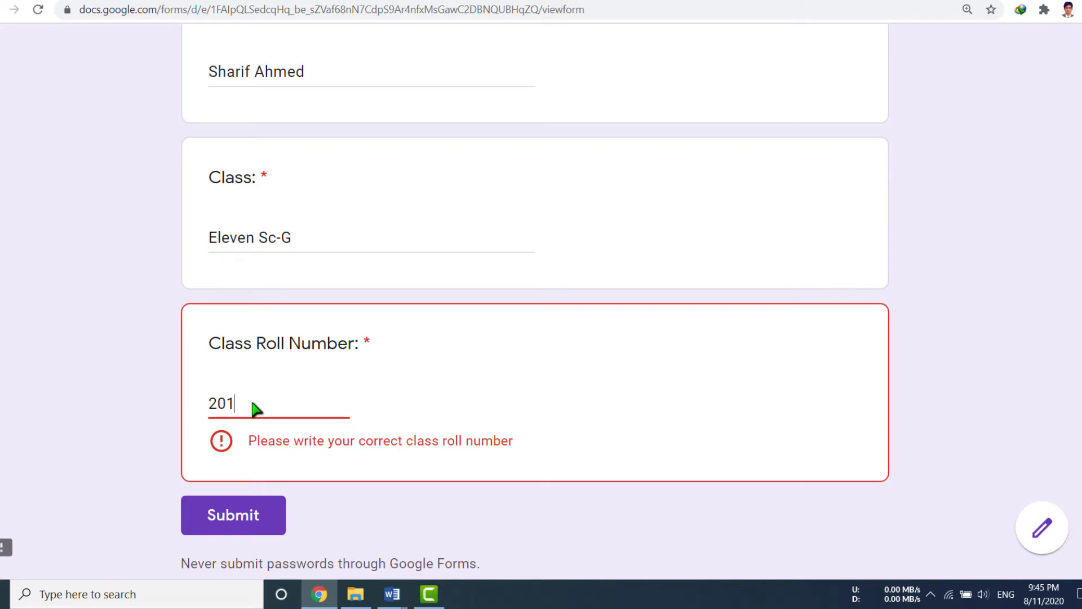
key(BackSpace)
key(BackSpace)
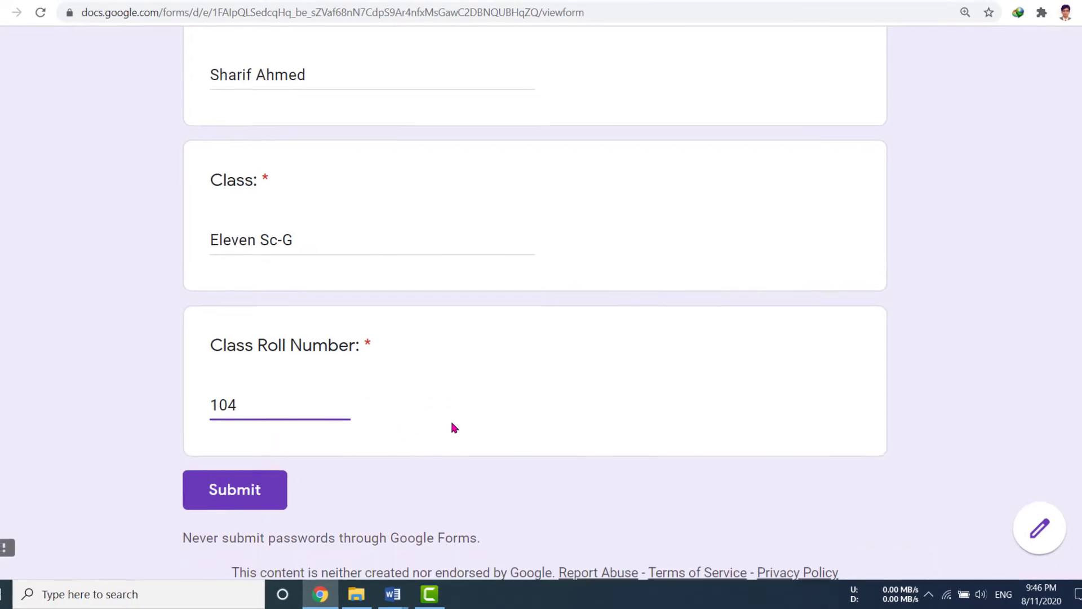
scroll(451, 423, up, 4)
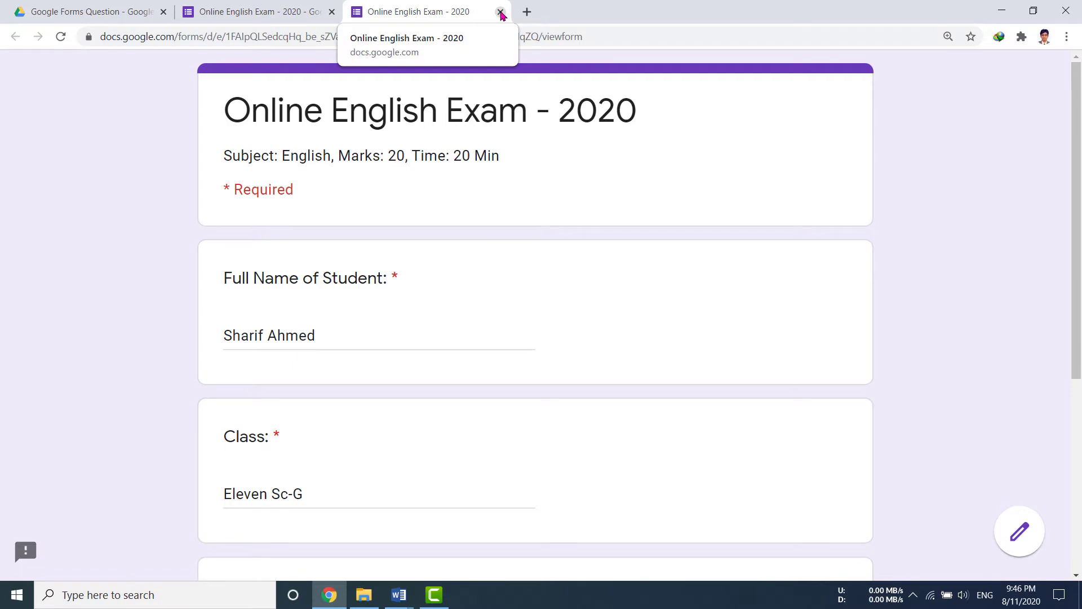
Close the form preview, review the Word topic list, and return to the form editor.
click(501, 13)
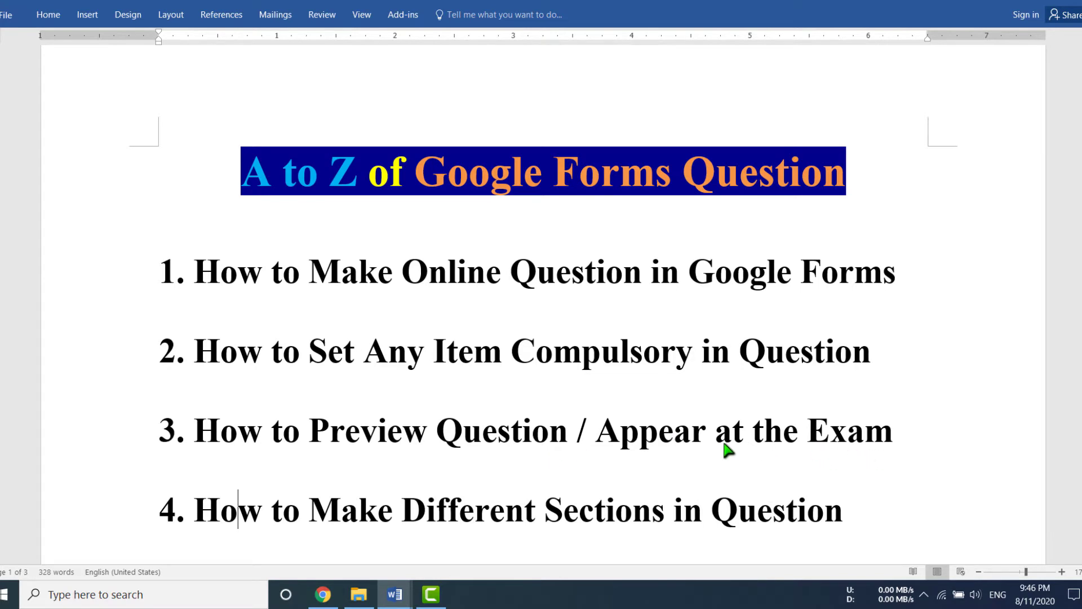
scroll(725, 446, down, 4)
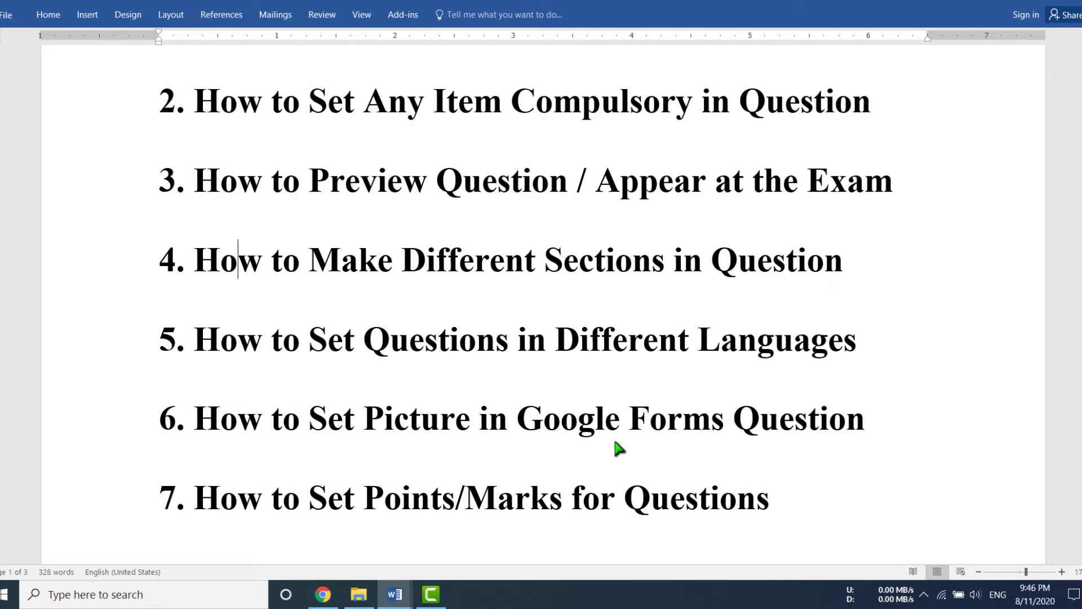
click(323, 595)
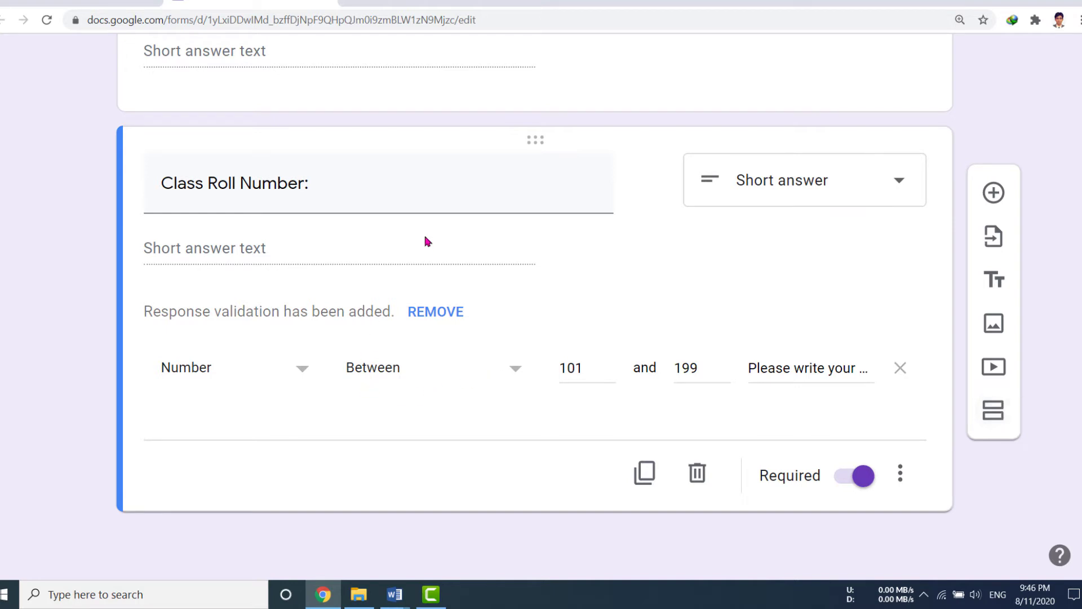
Insert a new Section 2 directly after the Class Roll Number question.
triple_click(457, 199)
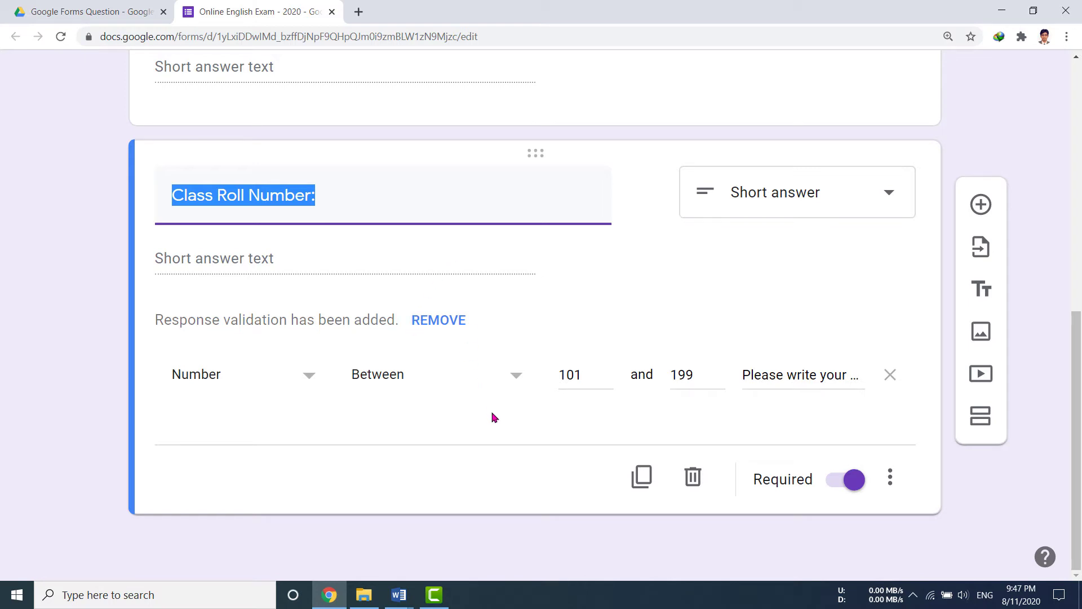
click(982, 423)
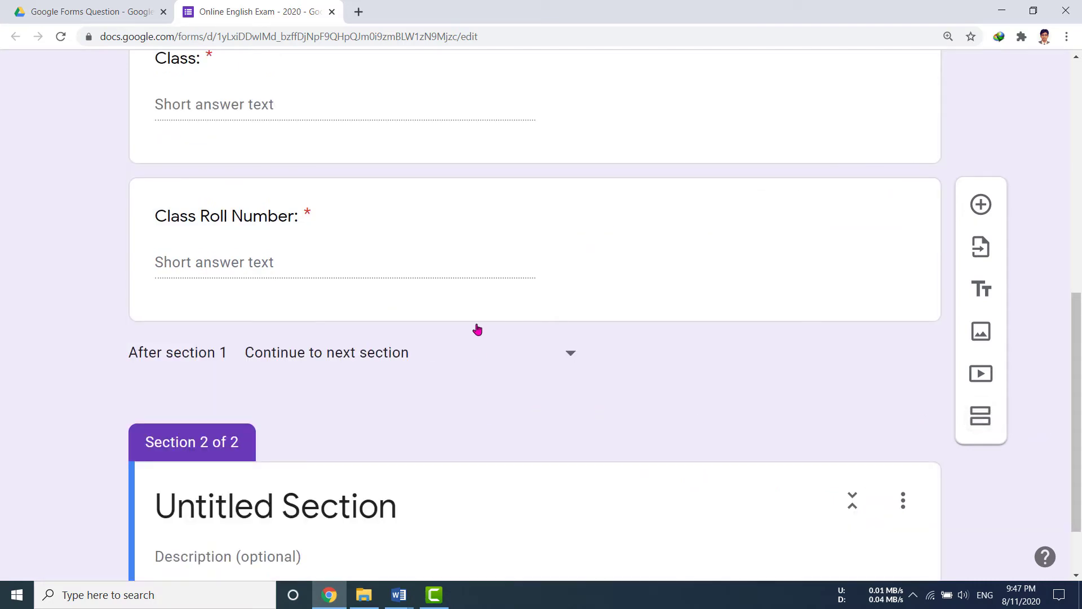
Title section 2 'Online English Exam - 2020'.
scroll(477, 330, up, 9)
scroll(477, 329, down, 5)
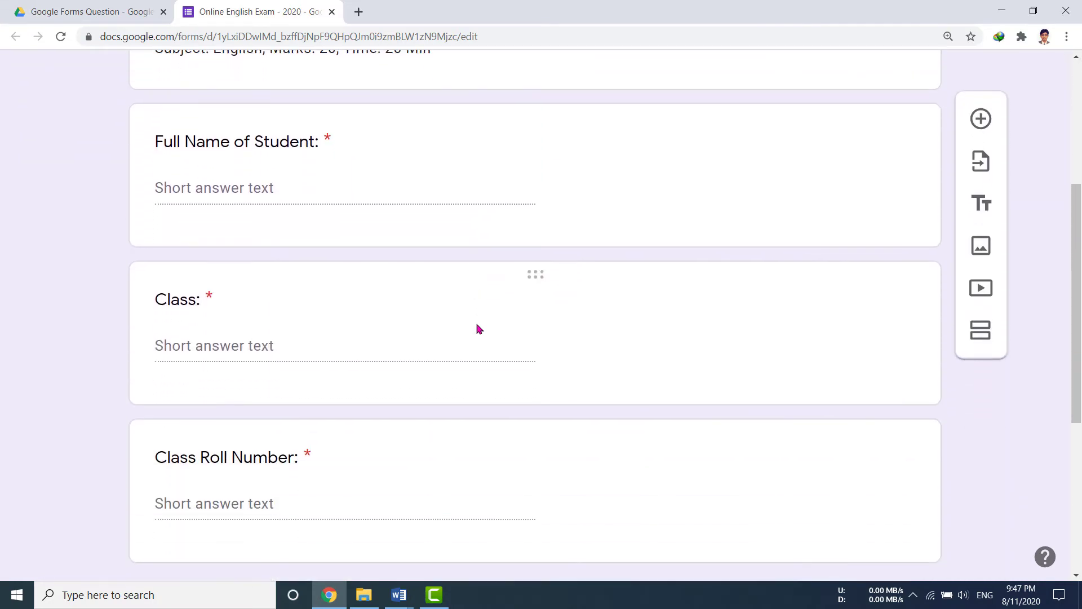
scroll(477, 329, down, 6)
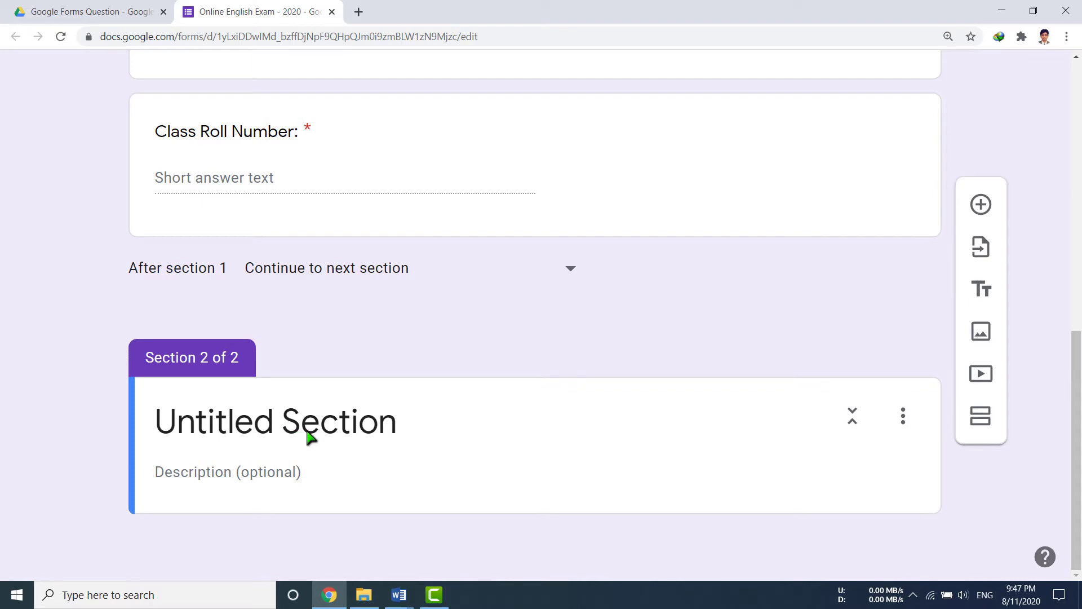
click(371, 434)
text(Online )
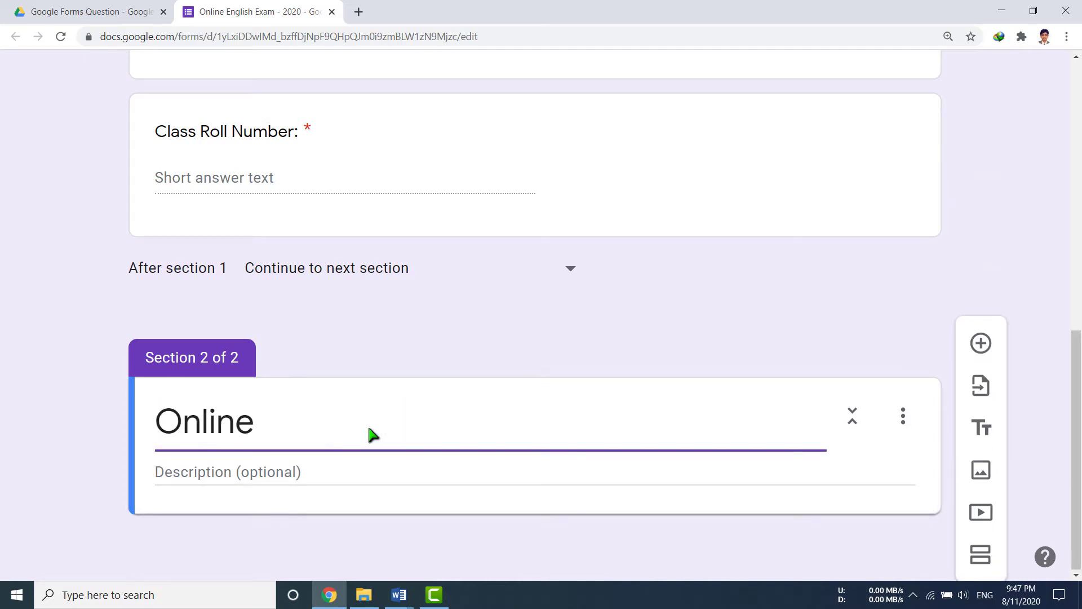
text(English Exam - 2020)
Add a section description warning that responses after the given time won't be accepted, so SUBMIT in time.
scroll(389, 411, down, 1)
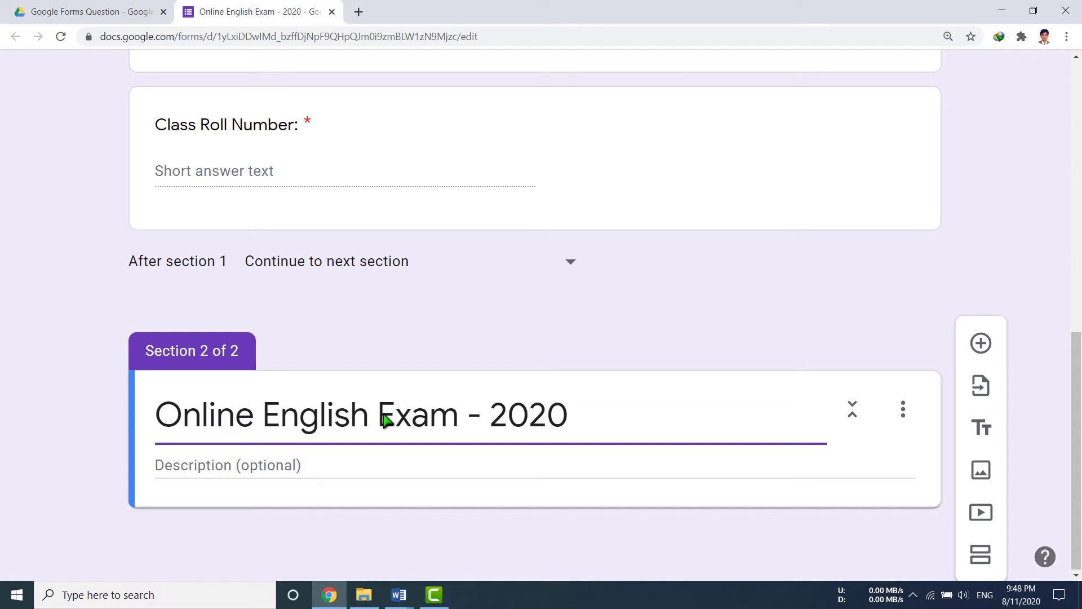
scroll(282, 451, down, 1)
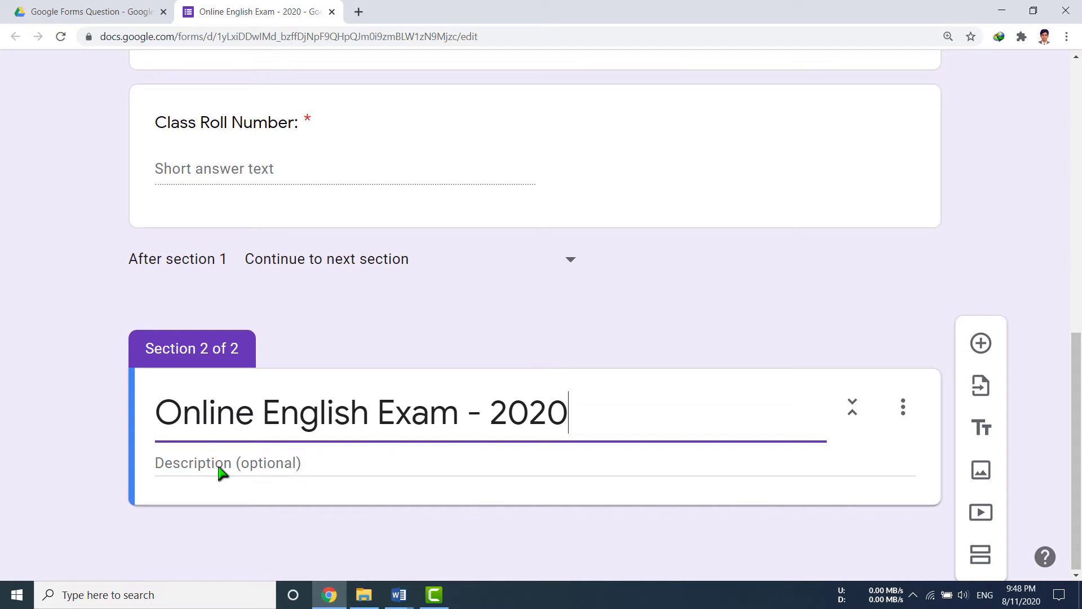
click(222, 473)
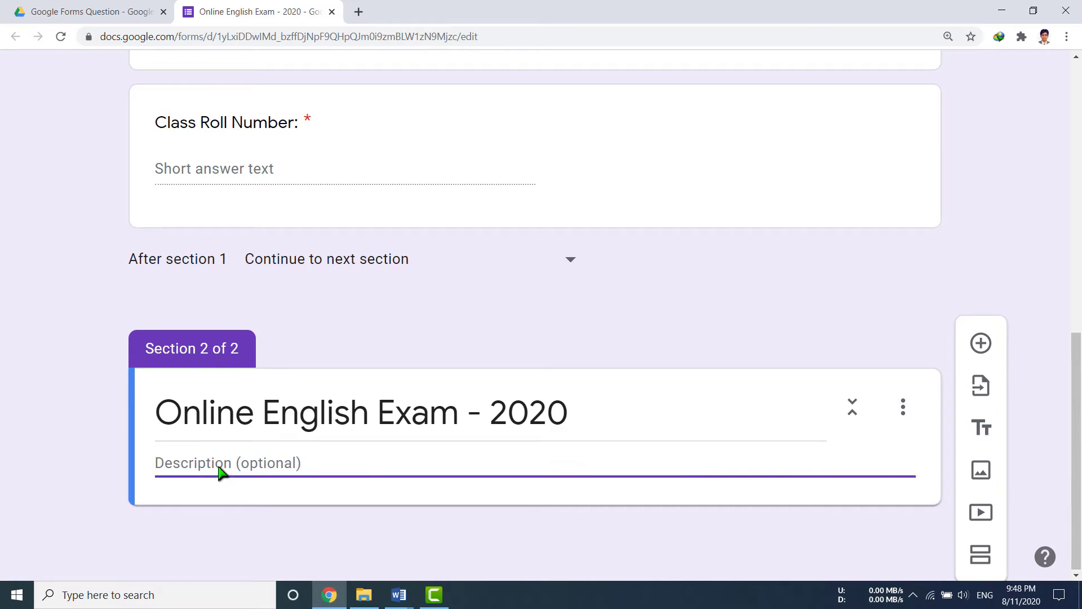
text(After the )
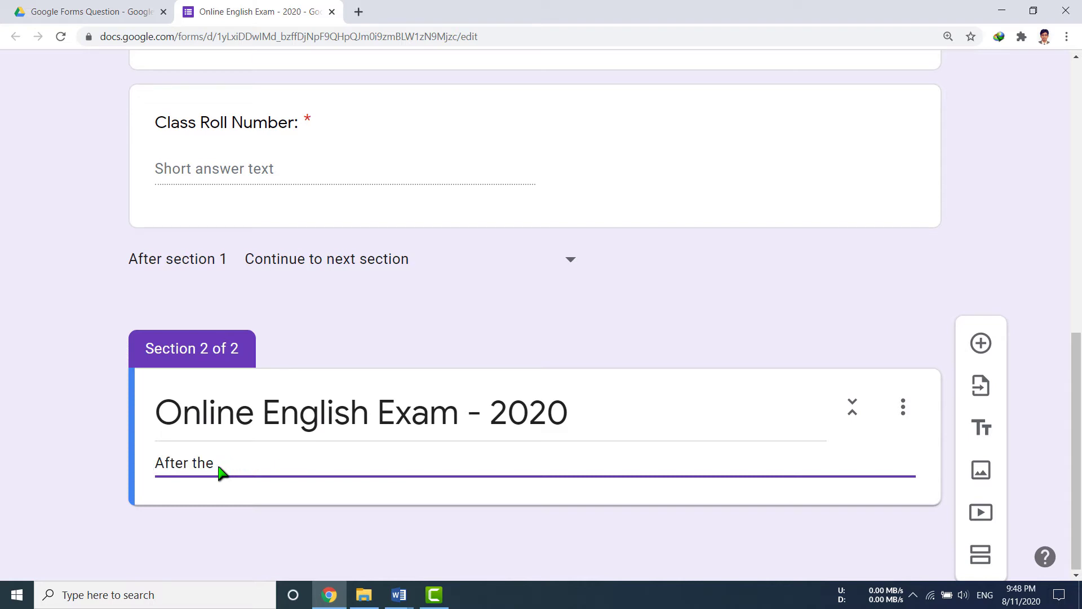
text(given time, the server will)
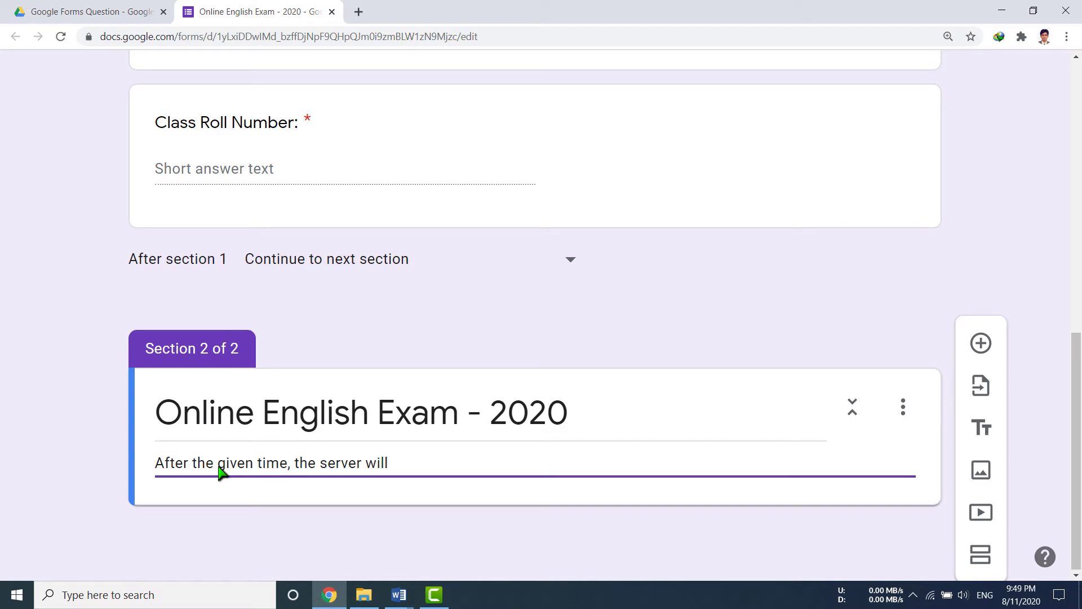
text( not accept the )
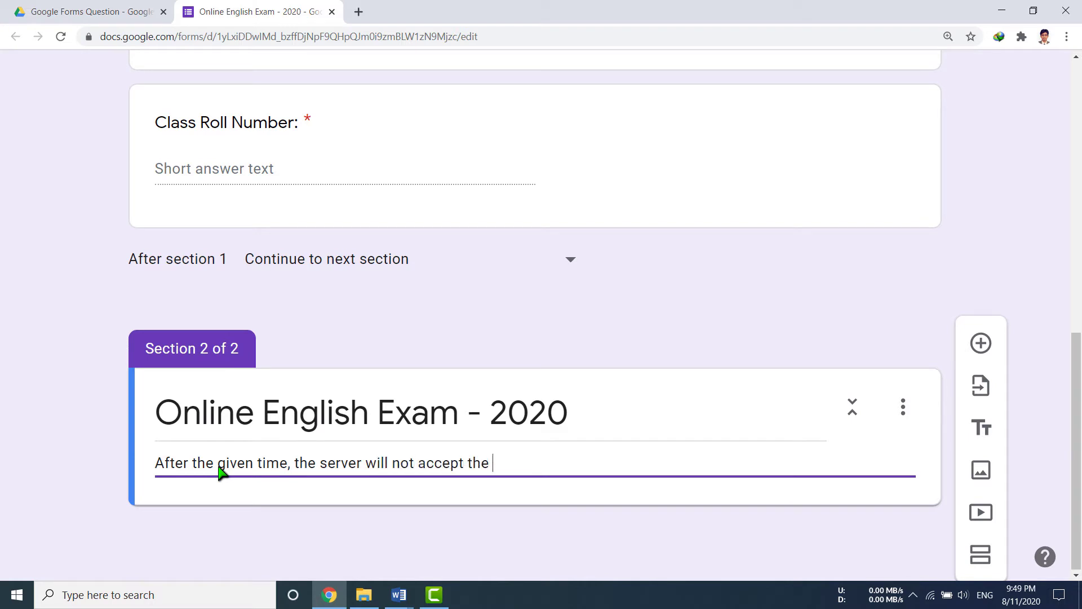
text(response. So, SUBMIT it in time.)
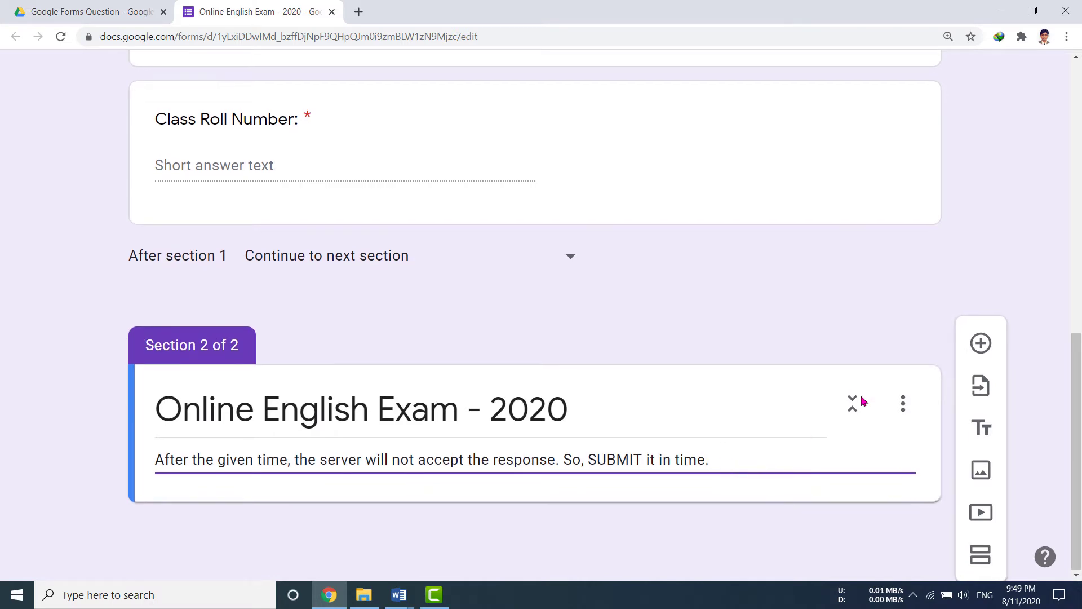
click(981, 345)
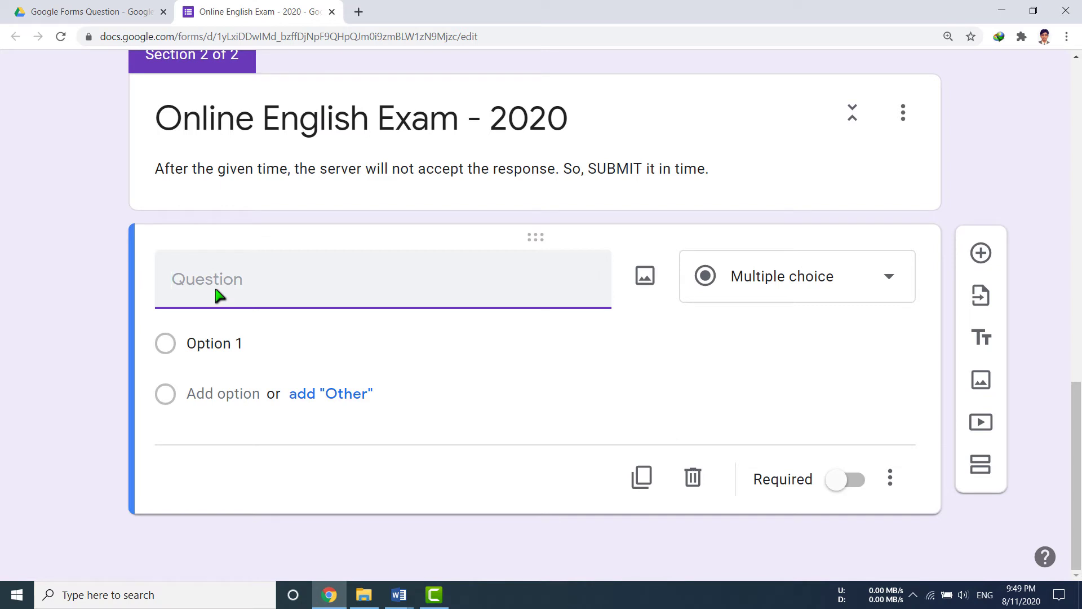
Enter question 1, 'A good student is never indifferent _____ to his studies.', as multiple choice.
text(1.)
text( A good stud)
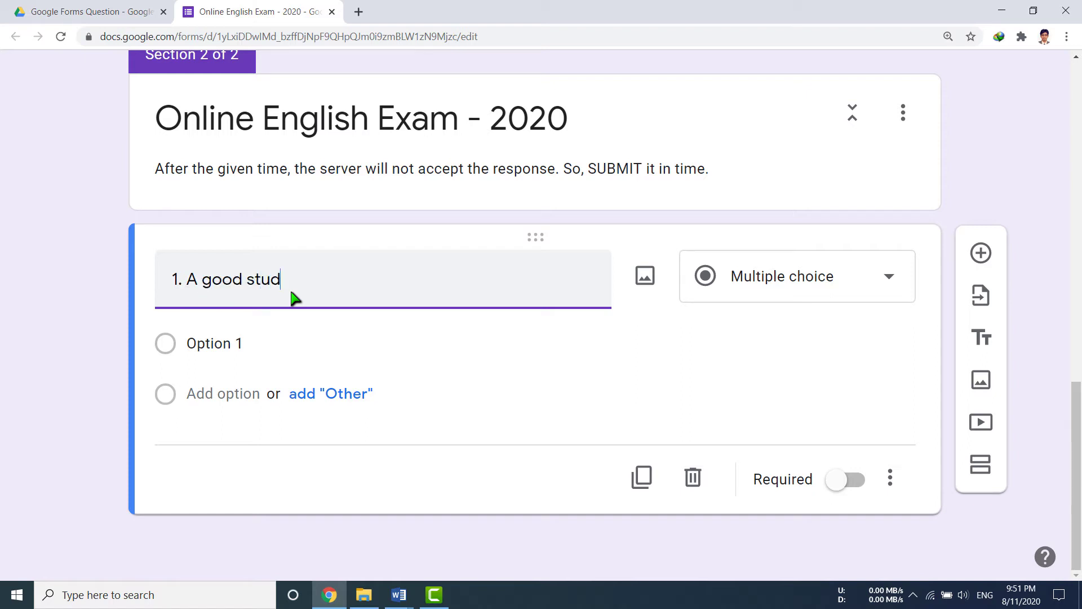
text(ent is never indifferent _____)
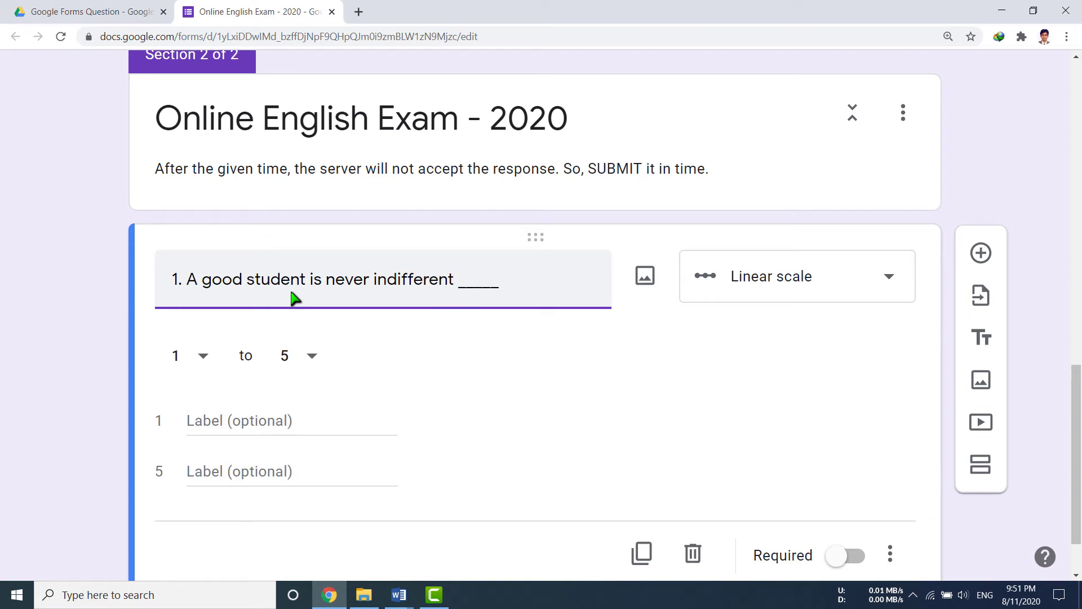
text( to his studies.)
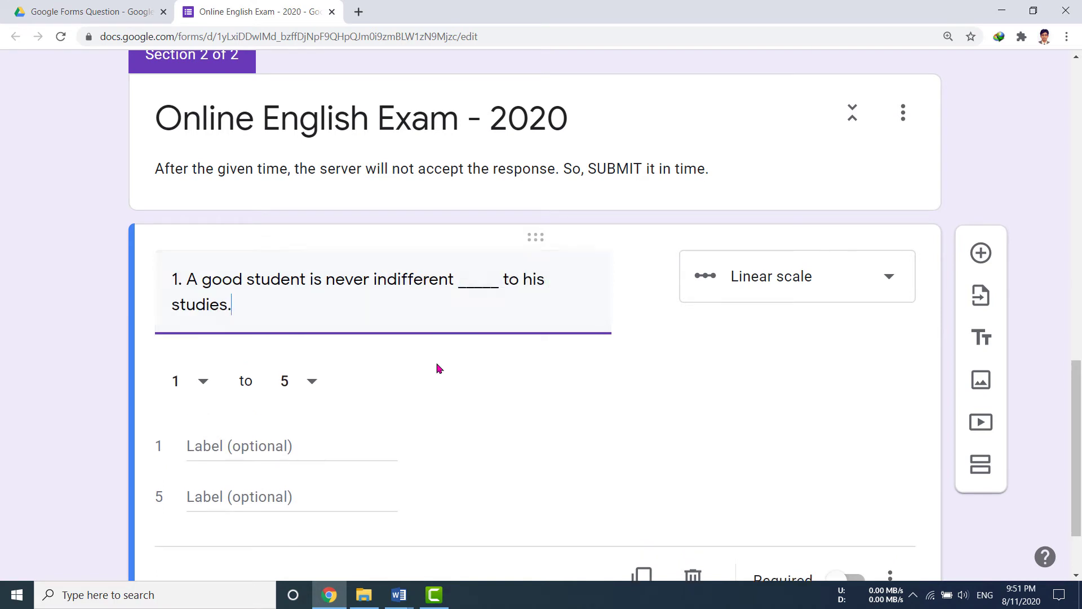
scroll(438, 367, down, 2)
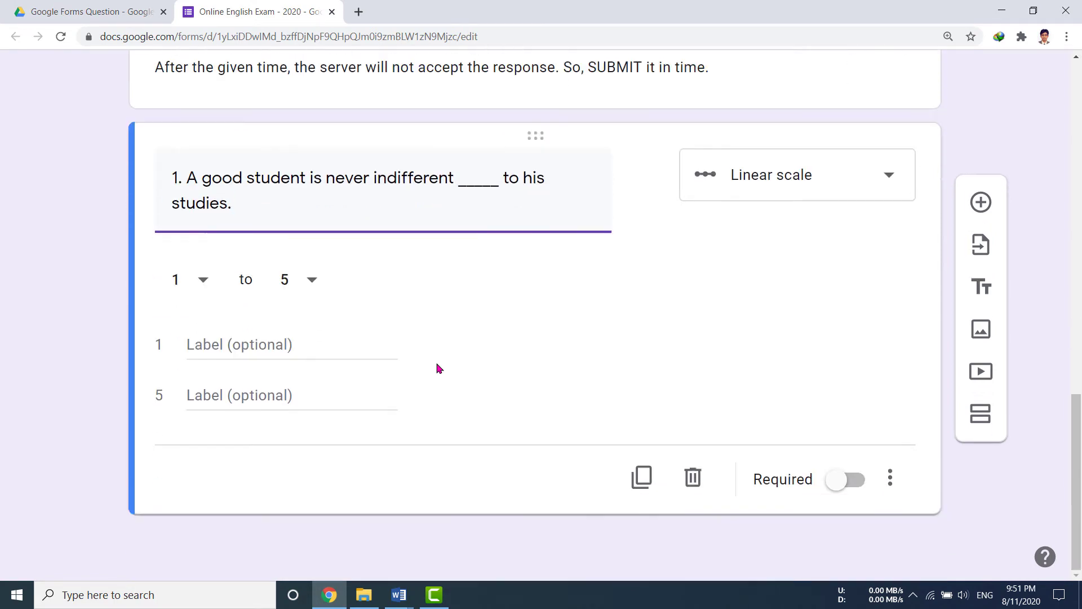
click(891, 177)
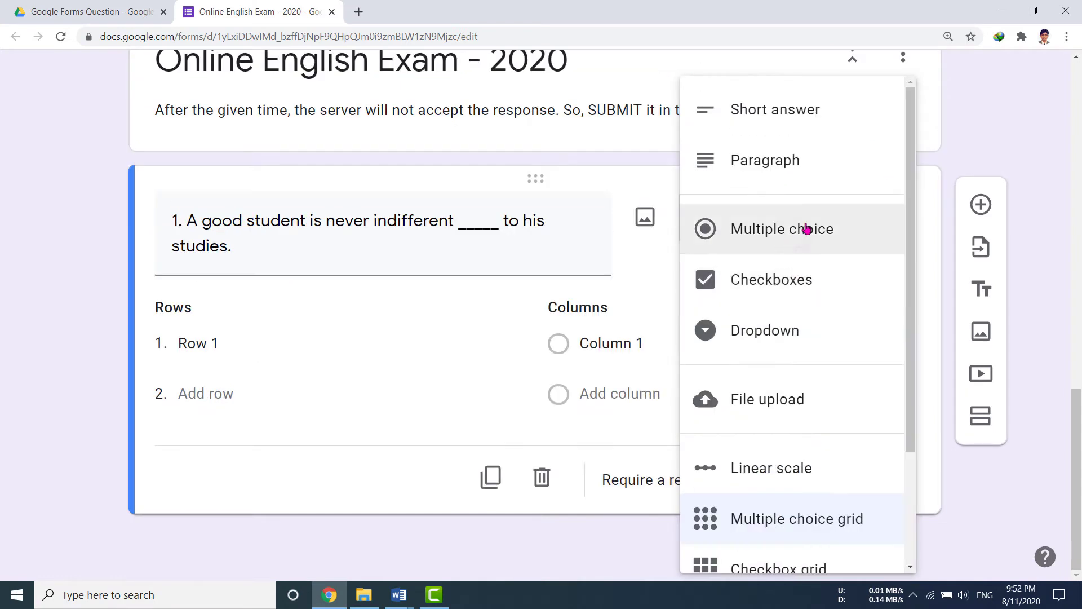
click(814, 228)
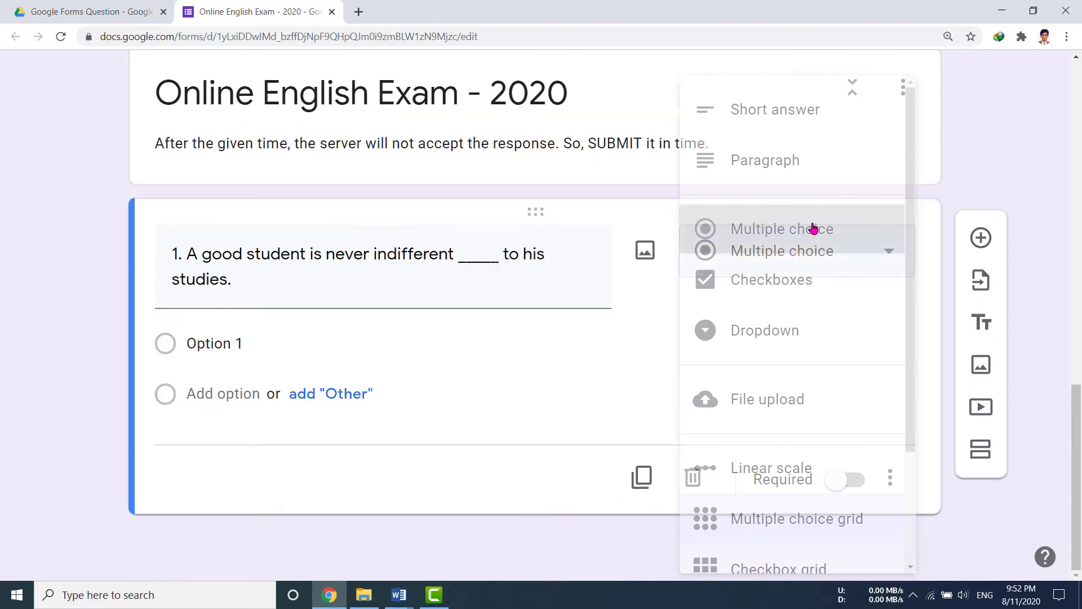
Fill in the options (a) with, (b) to, (c) from and (d) for.
click(225, 345)
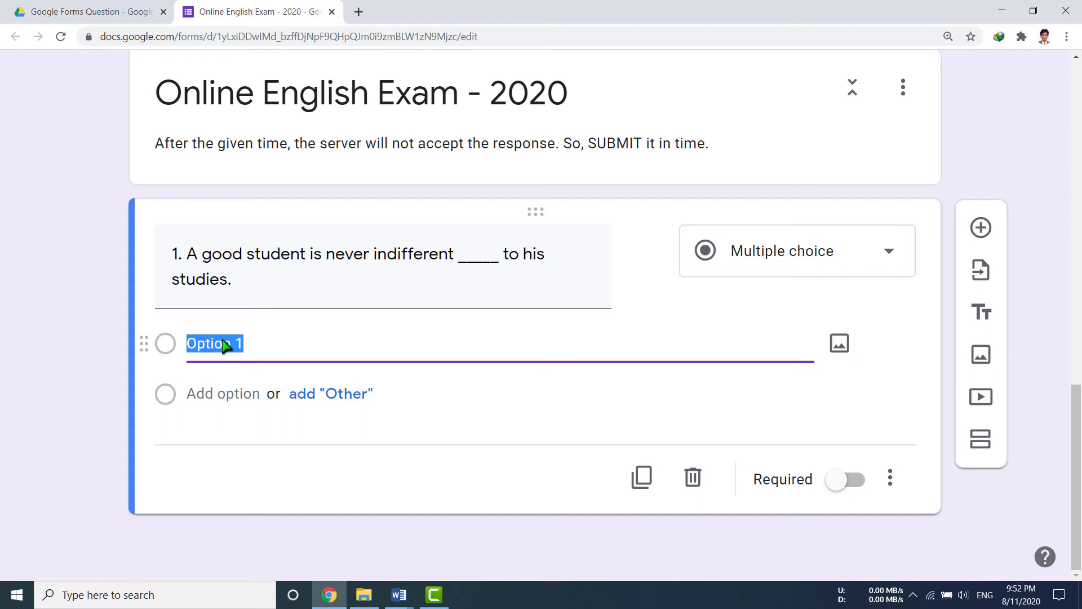
text((a) with)
key(Return)
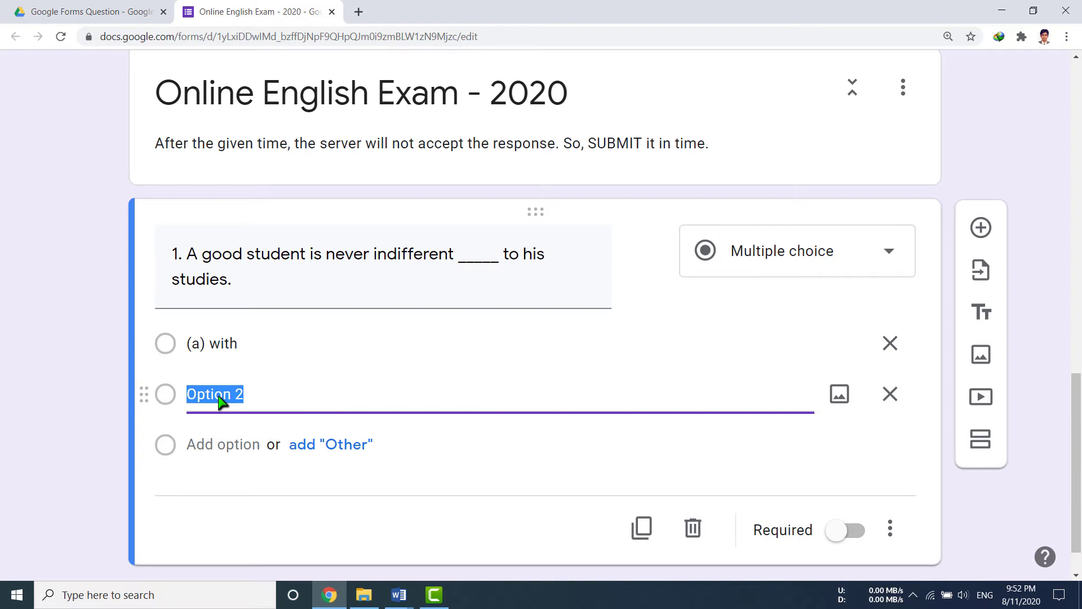
text((b) to)
click(219, 455)
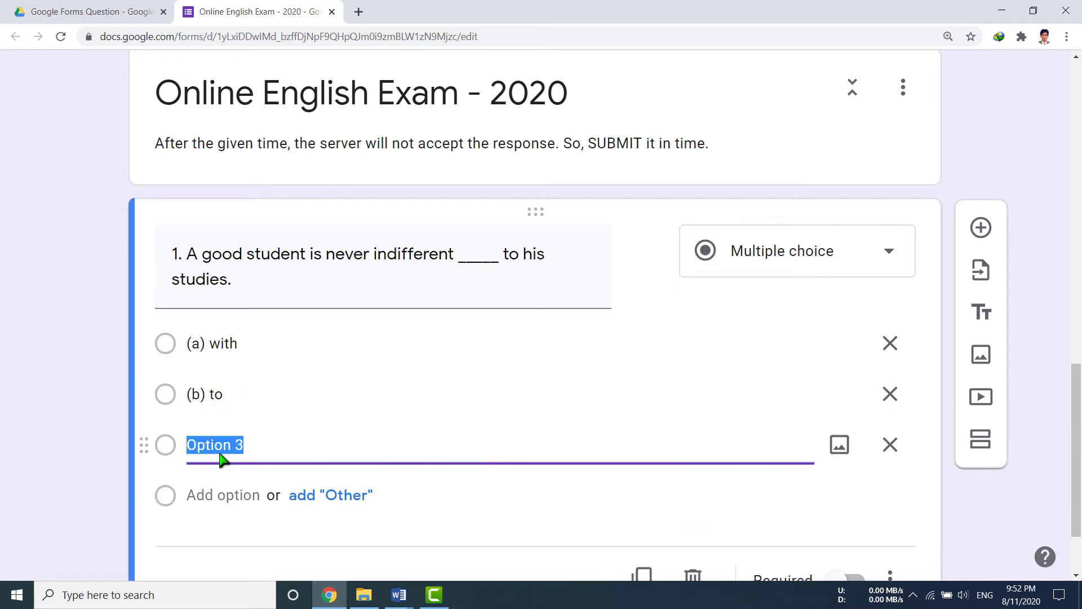
text((c) from)
click(221, 503)
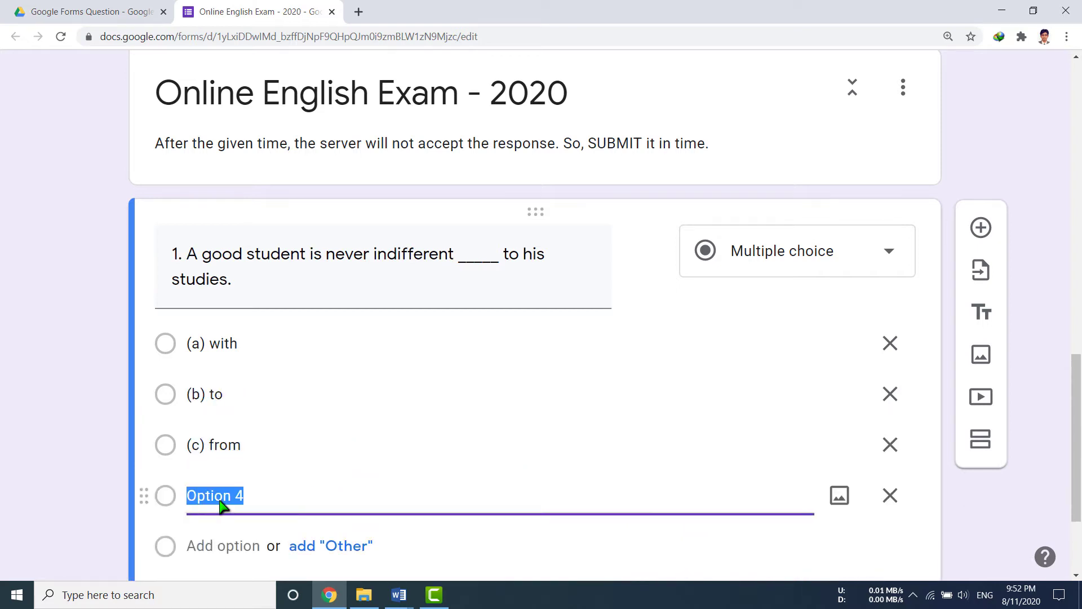
text((d) for)
scroll(281, 469, down, 3)
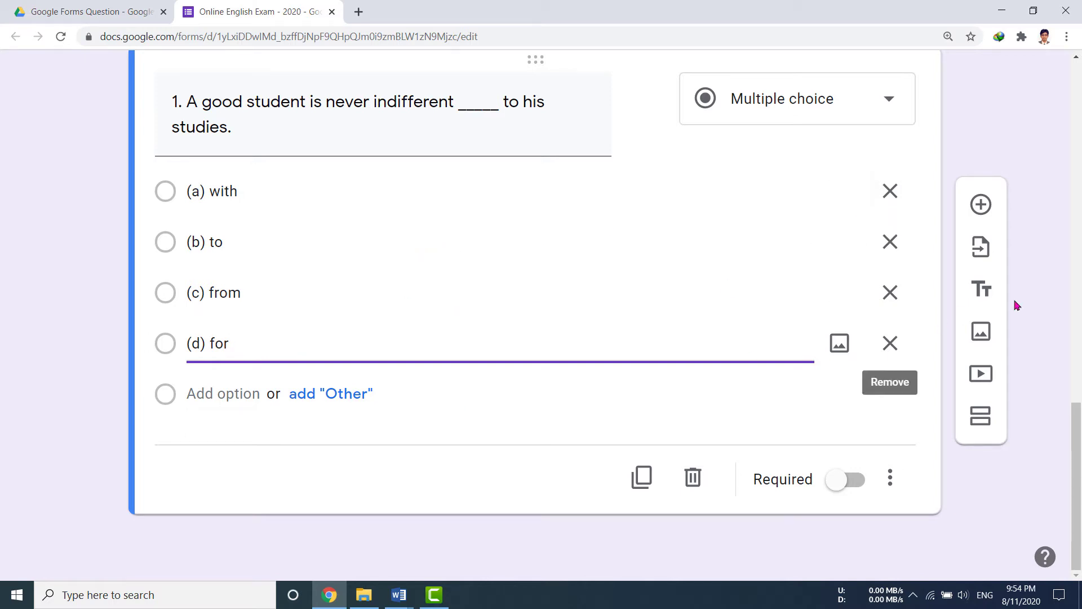
Add a blank question and copy question 2's full sentence from the Word document.
click(982, 204)
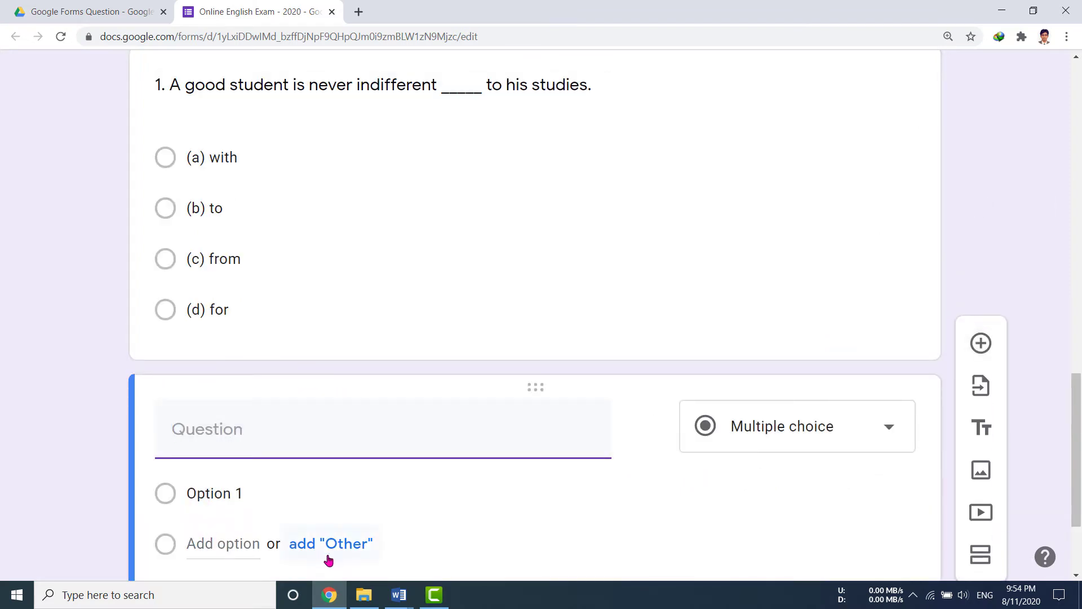
mouse_move(397, 597)
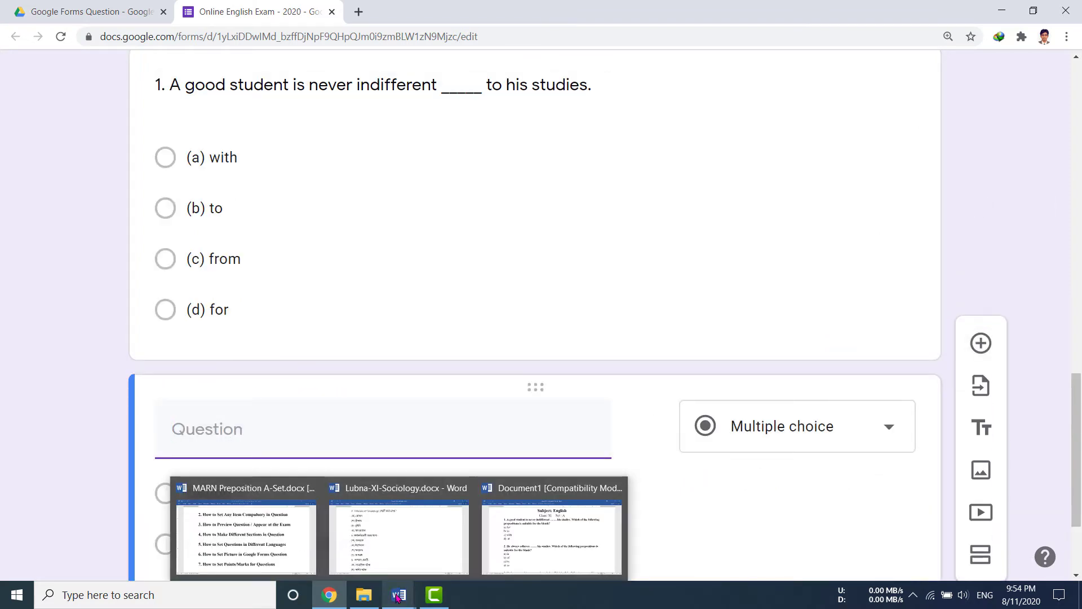
click(525, 552)
scroll(314, 212, up, 5)
scroll(246, 213, down, 4)
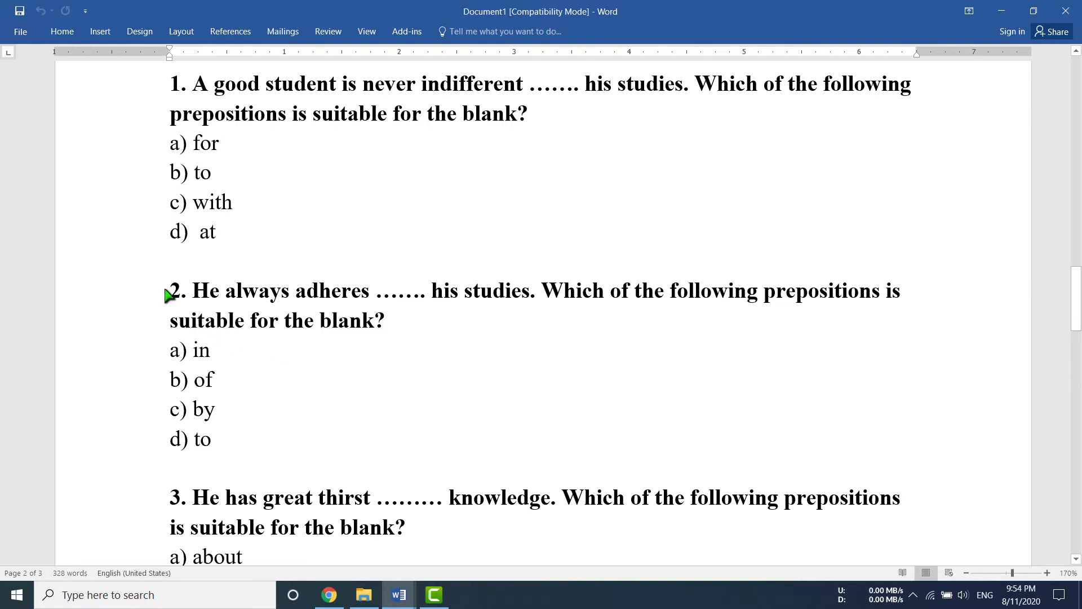
drag(167, 294, 387, 322)
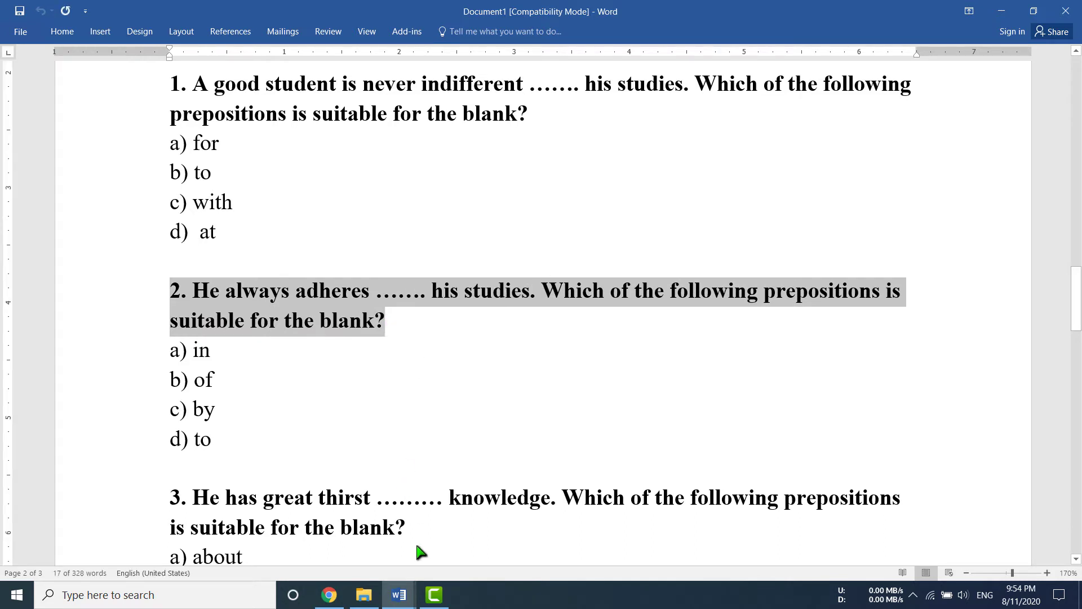
click(329, 595)
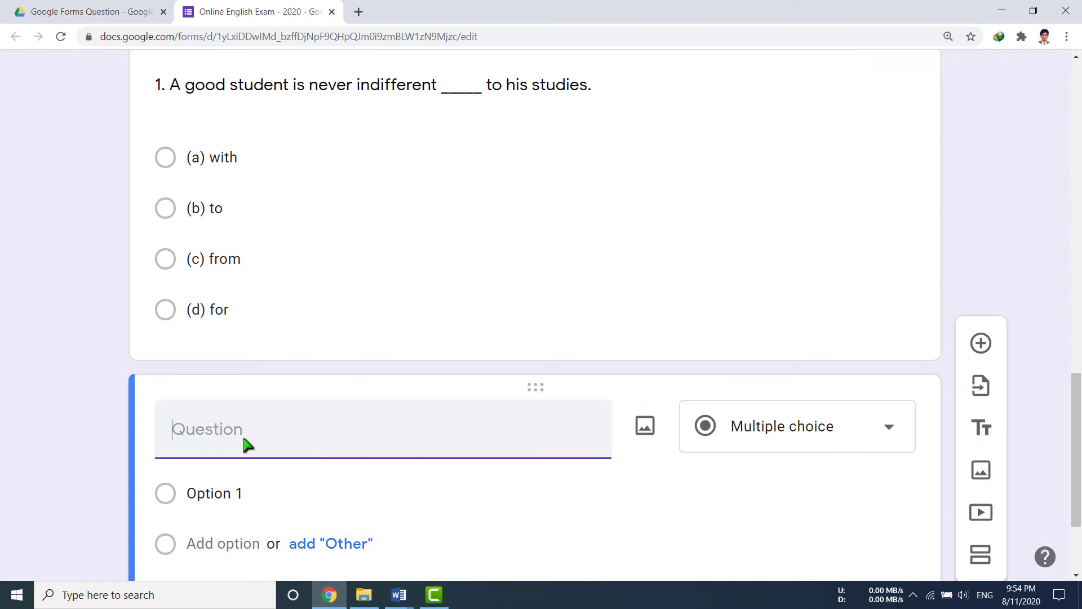
Paste question 2's sentence about adhering to studies as the question title.
text(2. He always adheres ....... his studies. Which of the following prepositions is suitable for the blank?)
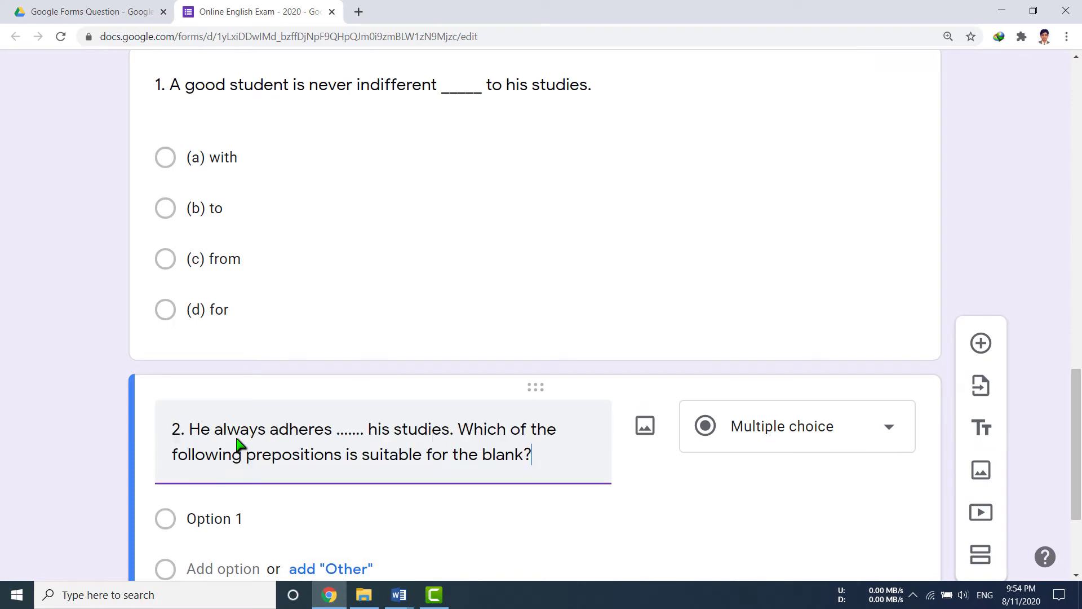
scroll(238, 445, down, 3)
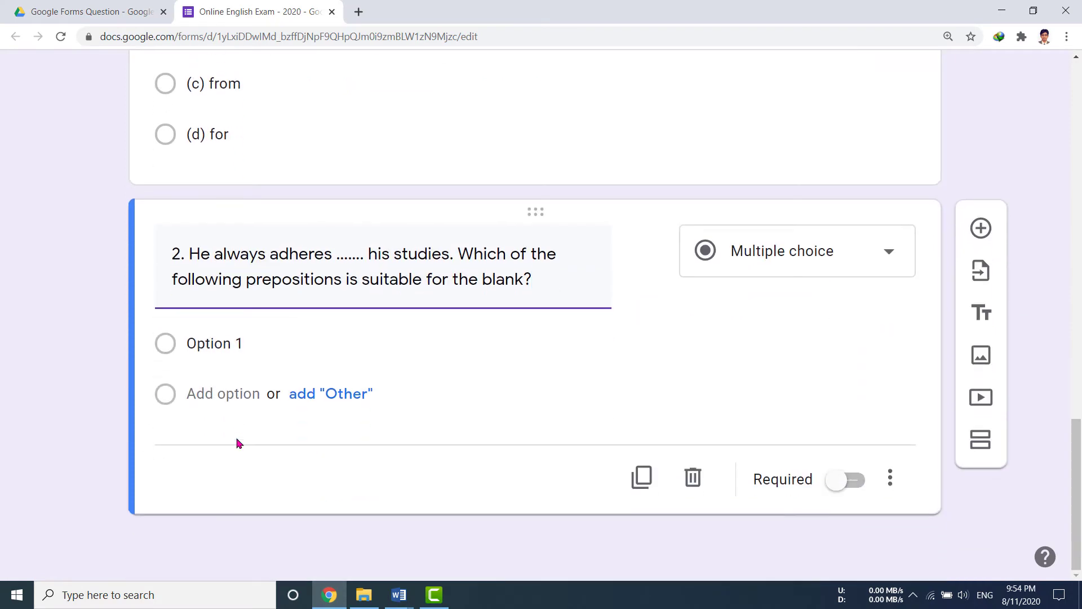
click(292, 337)
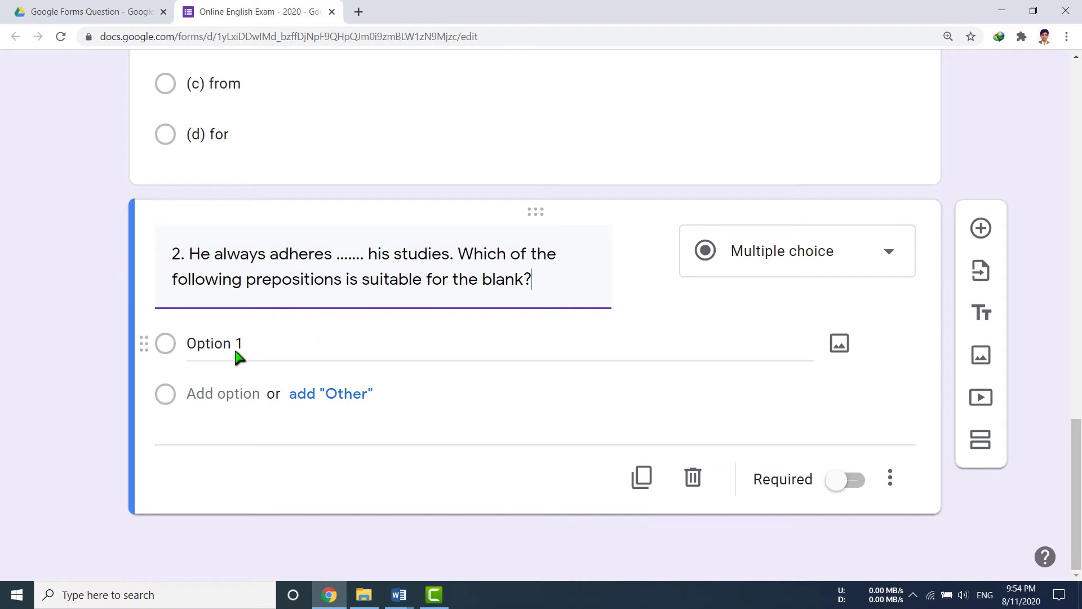
Copy question 2's choices from Word and paste them as options a) in, b) of, c) by, d) to.
click(399, 595)
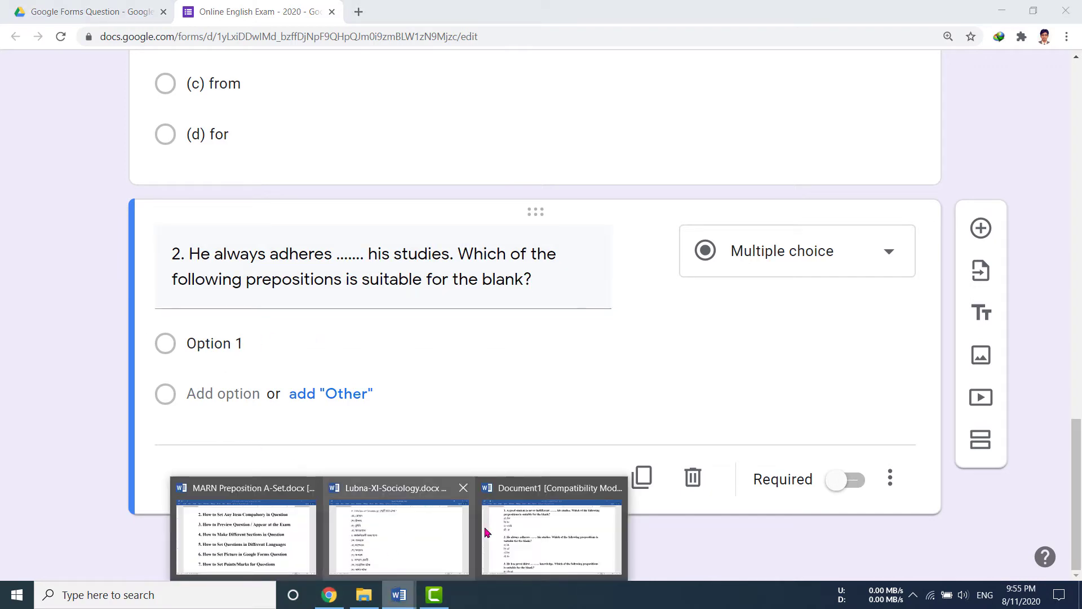
click(517, 537)
click(171, 354)
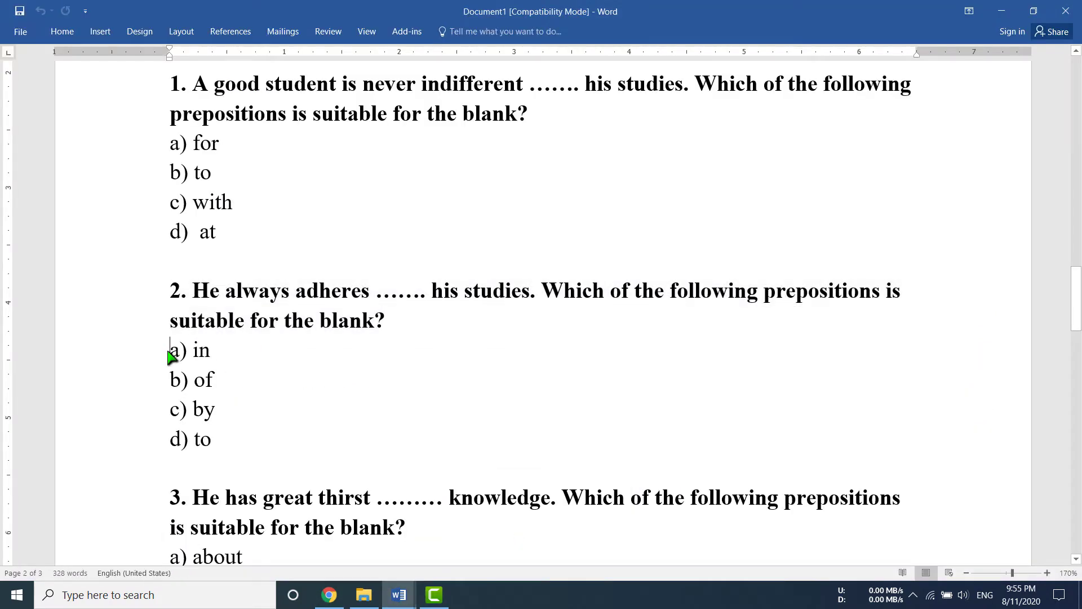
drag(170, 354, 221, 443)
key(ctrl+c)
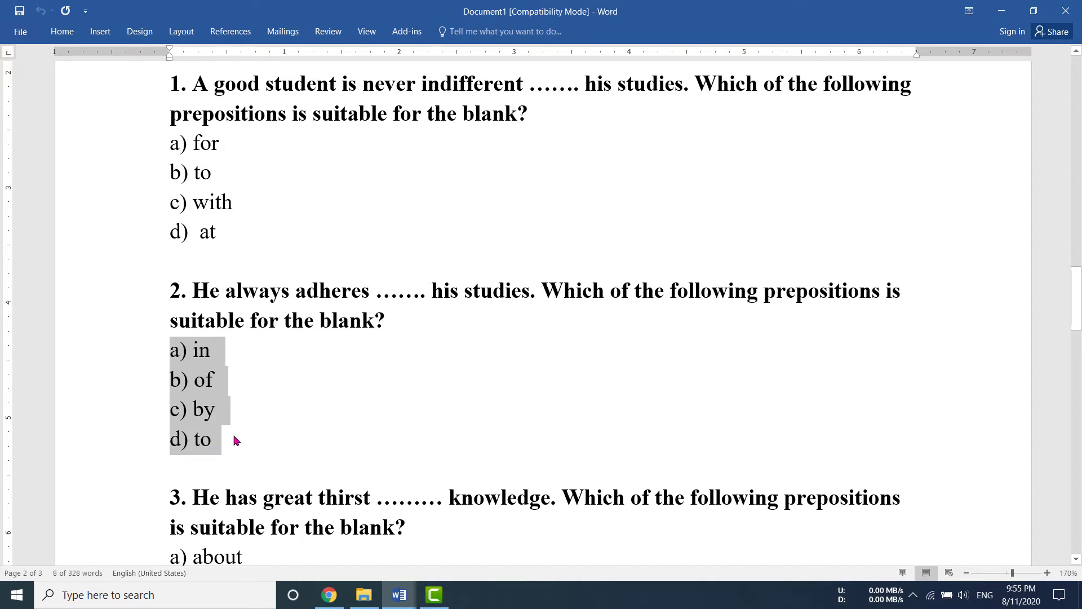
click(330, 594)
click(215, 344)
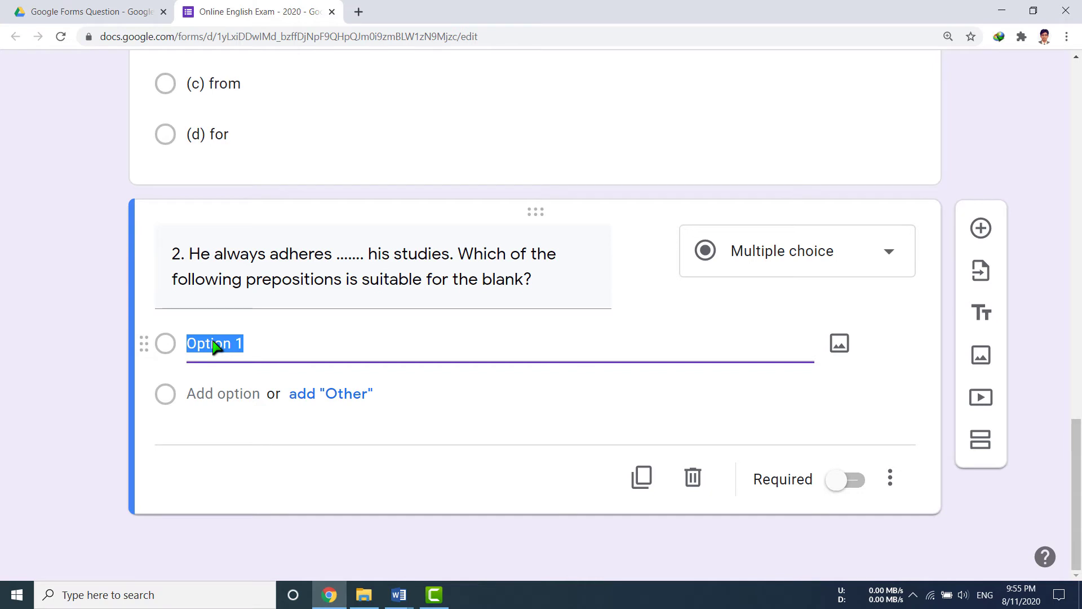
key(ctrl+v)
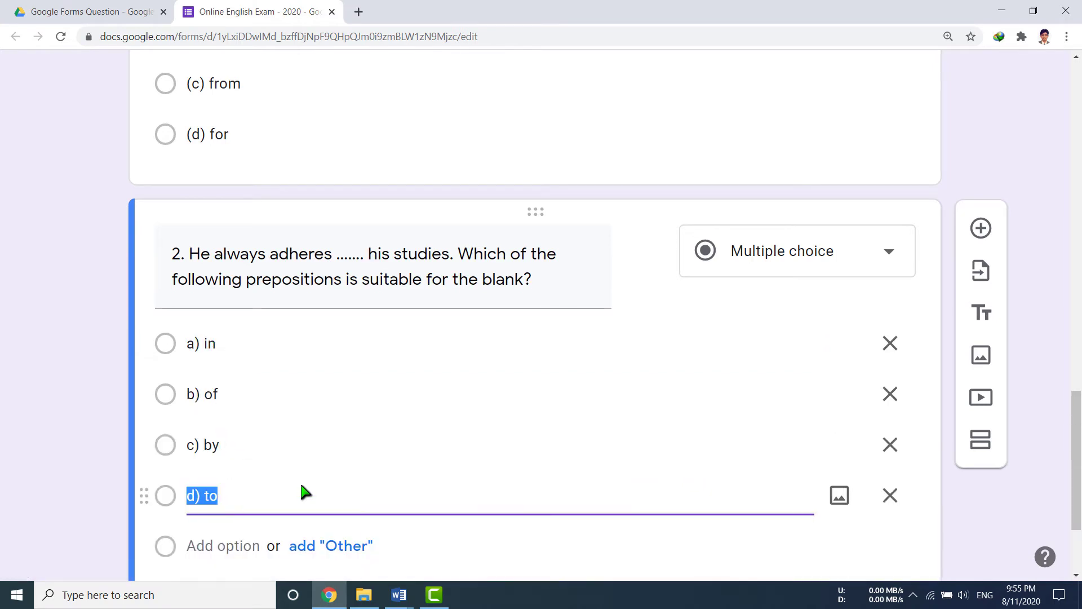
scroll(302, 488, down, 3)
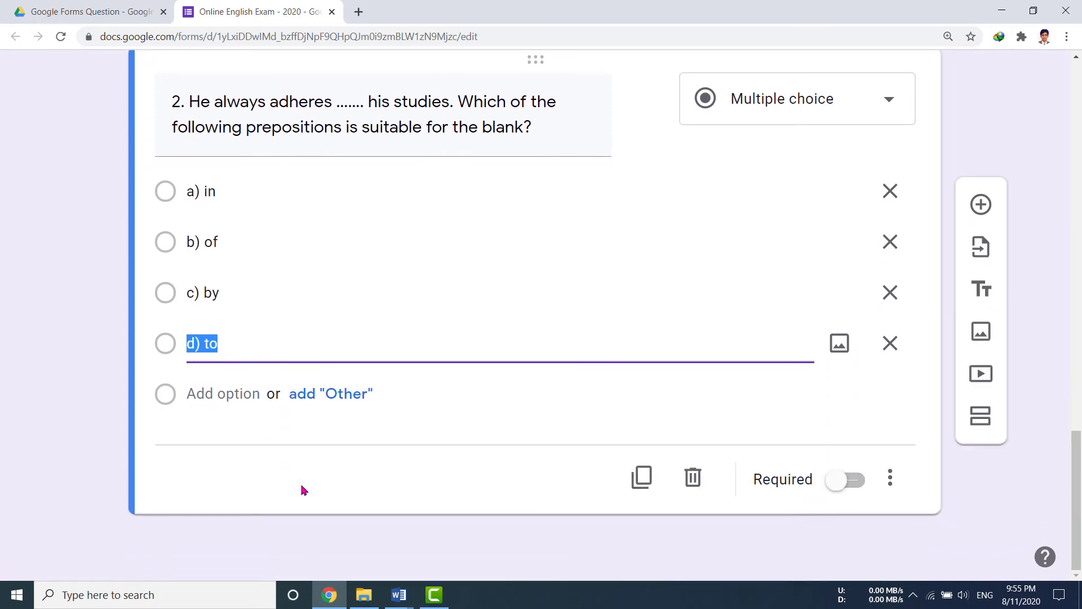
click(985, 208)
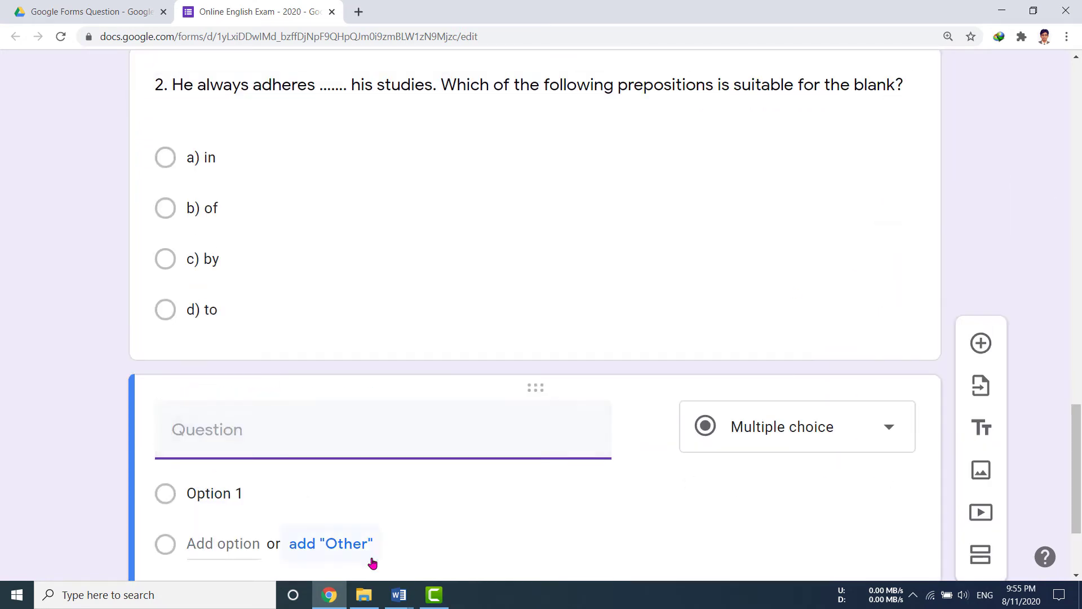
Copy question 3's sentence about thirst for knowledge from Word into the new question.
mouse_move(396, 600)
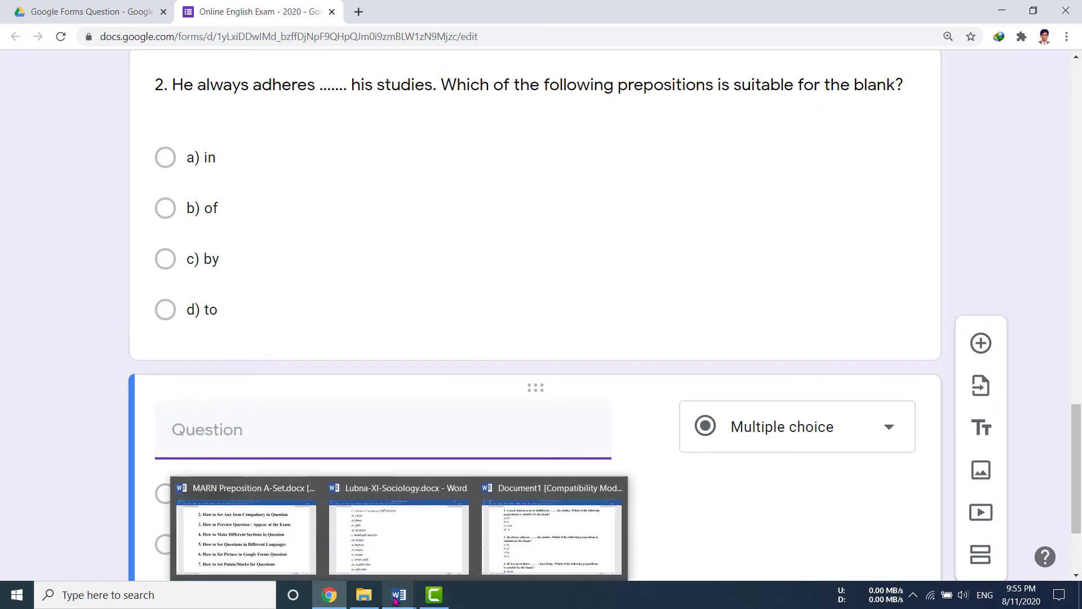
click(500, 564)
scroll(427, 501, down, 1)
scroll(427, 500, down, 3)
drag(170, 225, 416, 254)
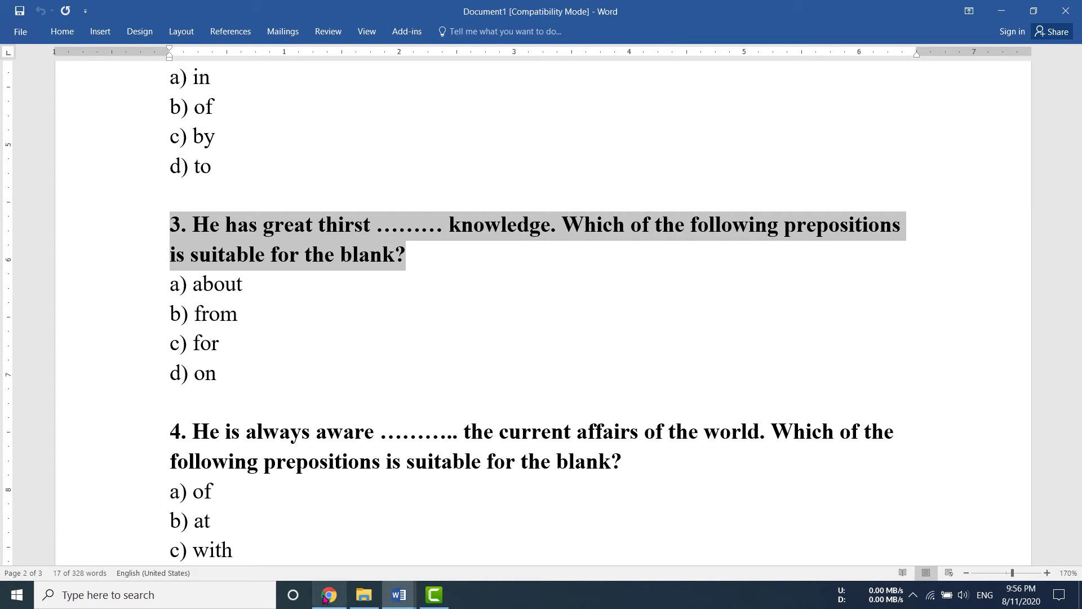
click(329, 595)
text(3. He has great thirst ........ knowledge. Which of the following prepositions is suitable for the blank?)
Copy question 3's choices from Word and paste them as options a) about, b) from, c) for, d) on.
click(211, 521)
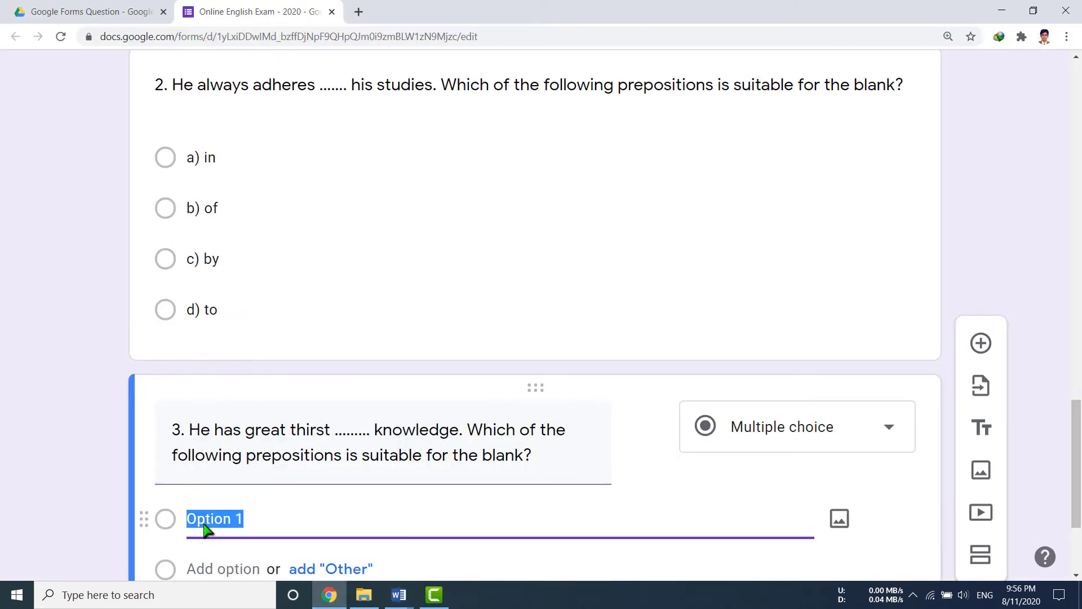
scroll(206, 527, down, 3)
click(399, 595)
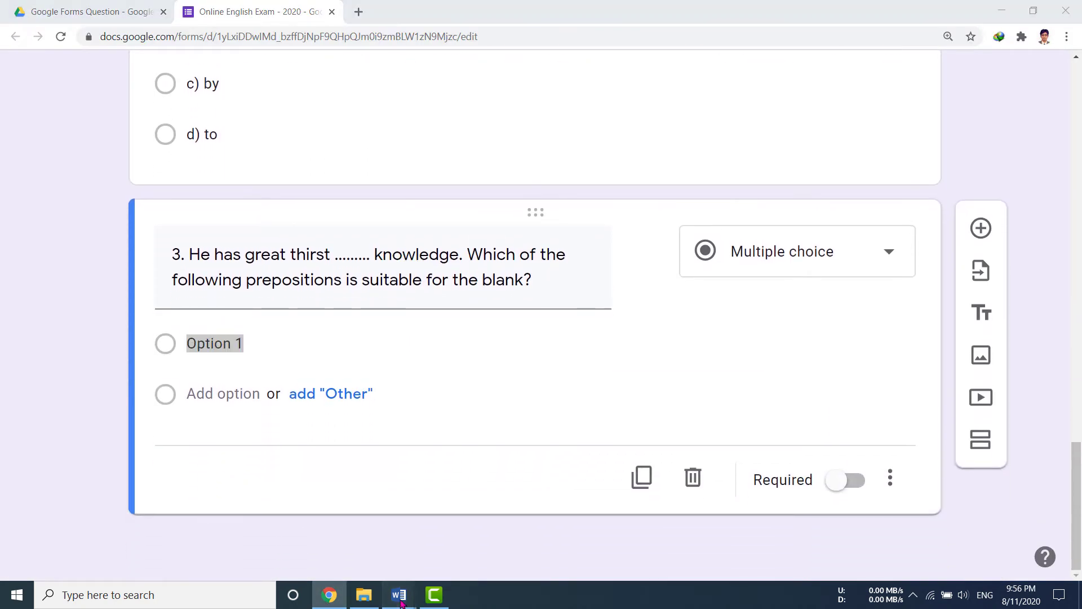
click(543, 537)
drag(175, 286, 240, 379)
key(ctrl+c)
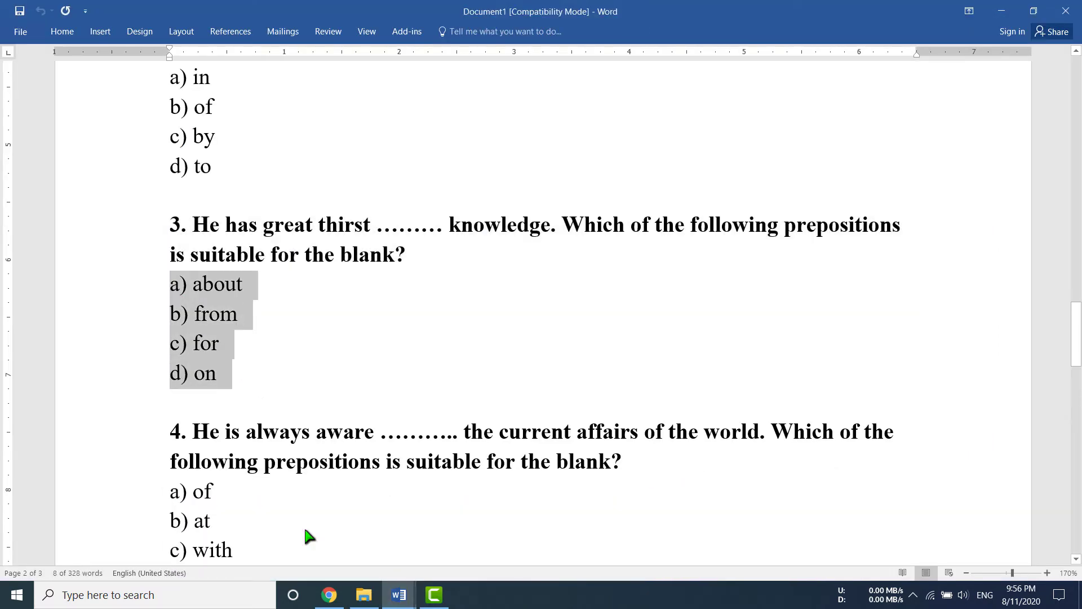
click(329, 595)
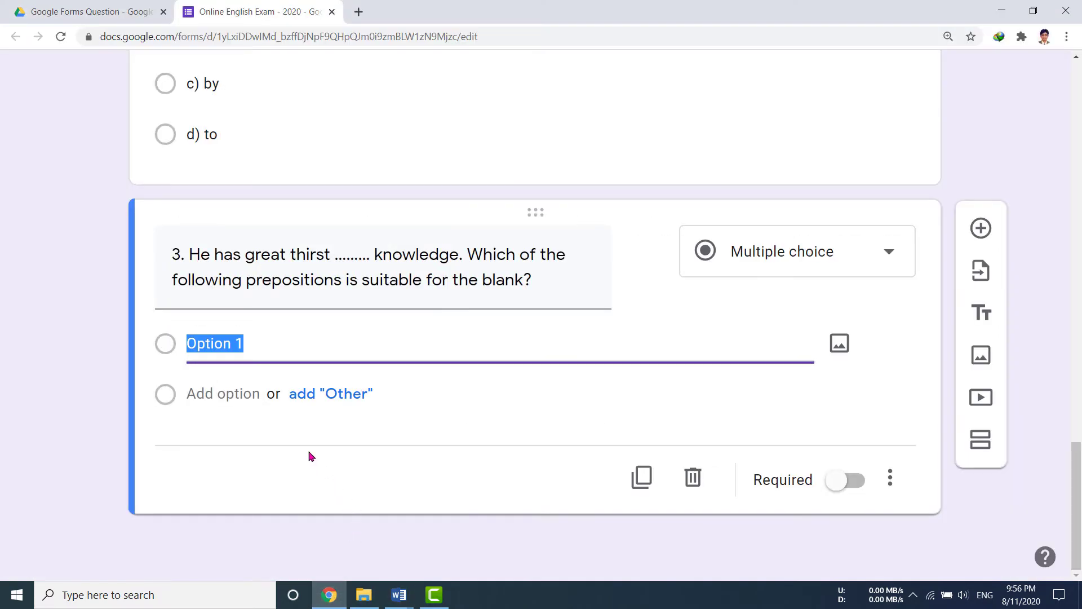
triple_click(217, 348)
key(ctrl+v)
scroll(350, 432, up, 4)
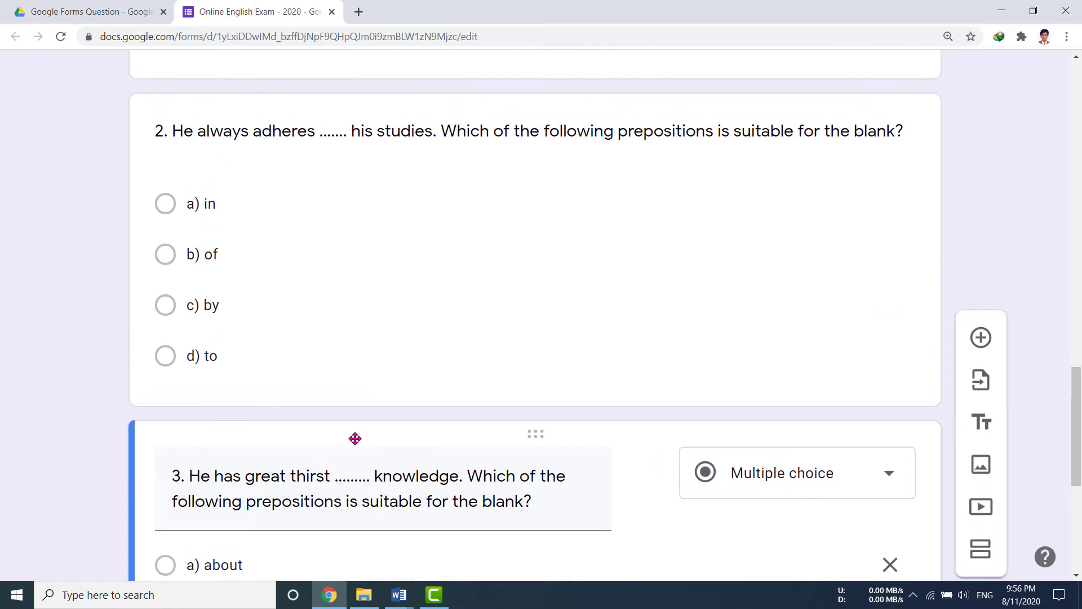
scroll(355, 439, down, 4)
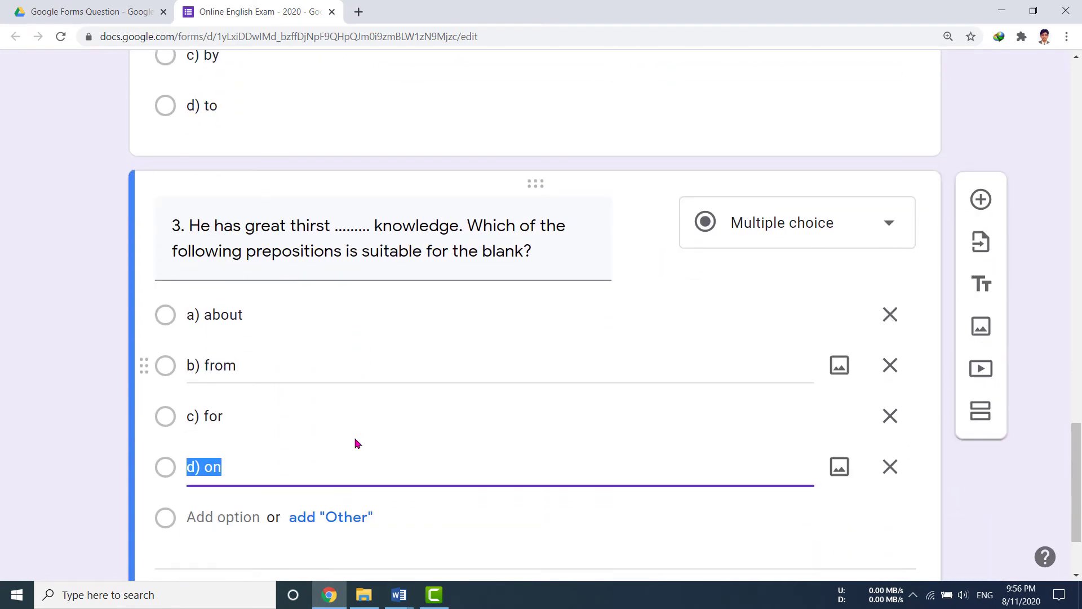
scroll(356, 443, down, 2)
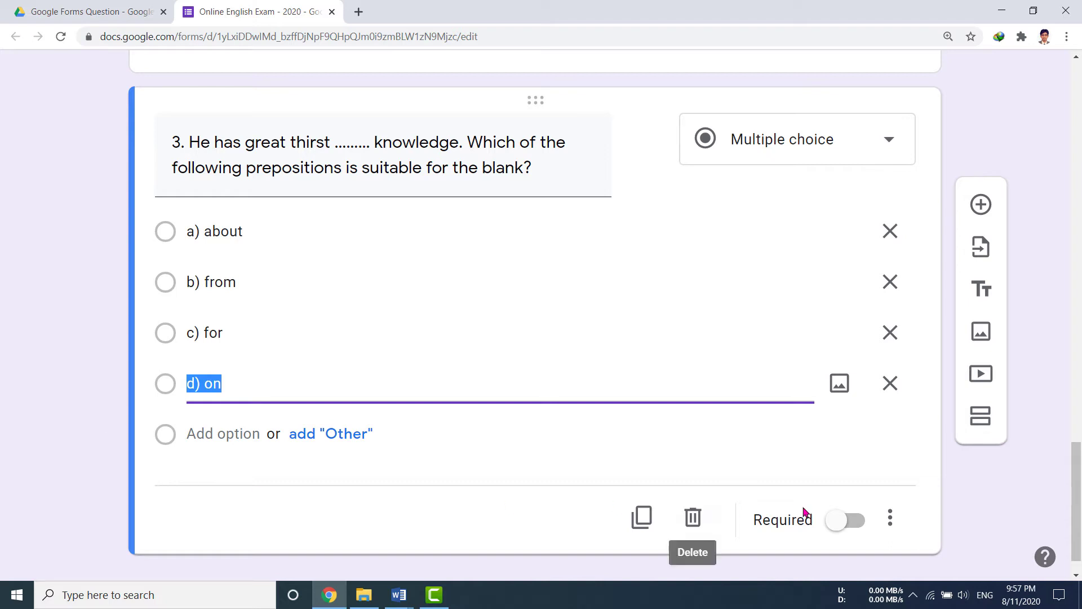
Switch the Bijoy Bayanno Bangla keyboard to Unicode mode from the system tray.
click(914, 594)
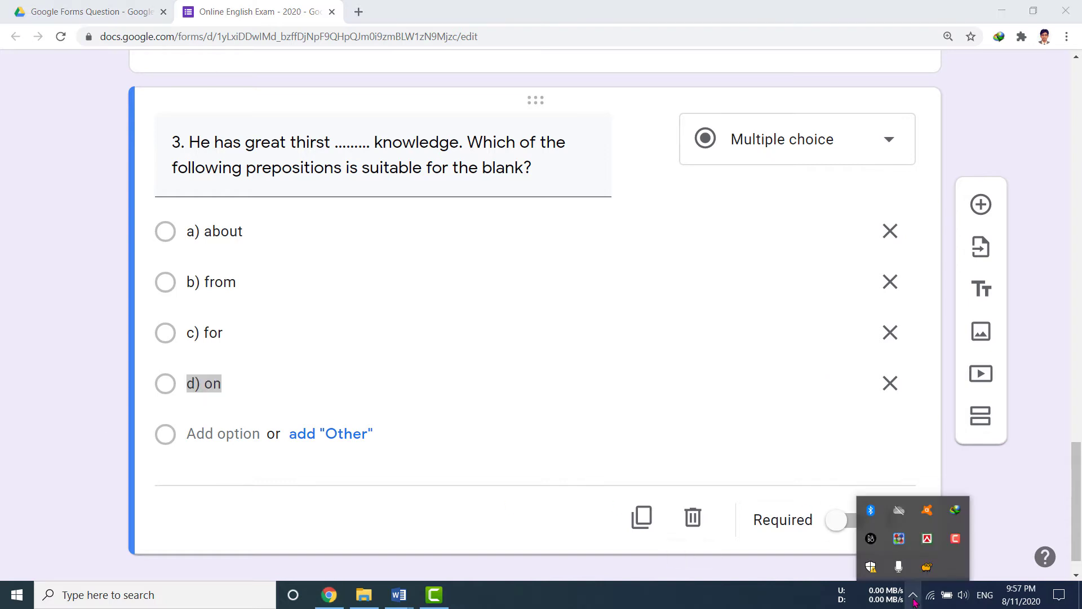
right_click(928, 540)
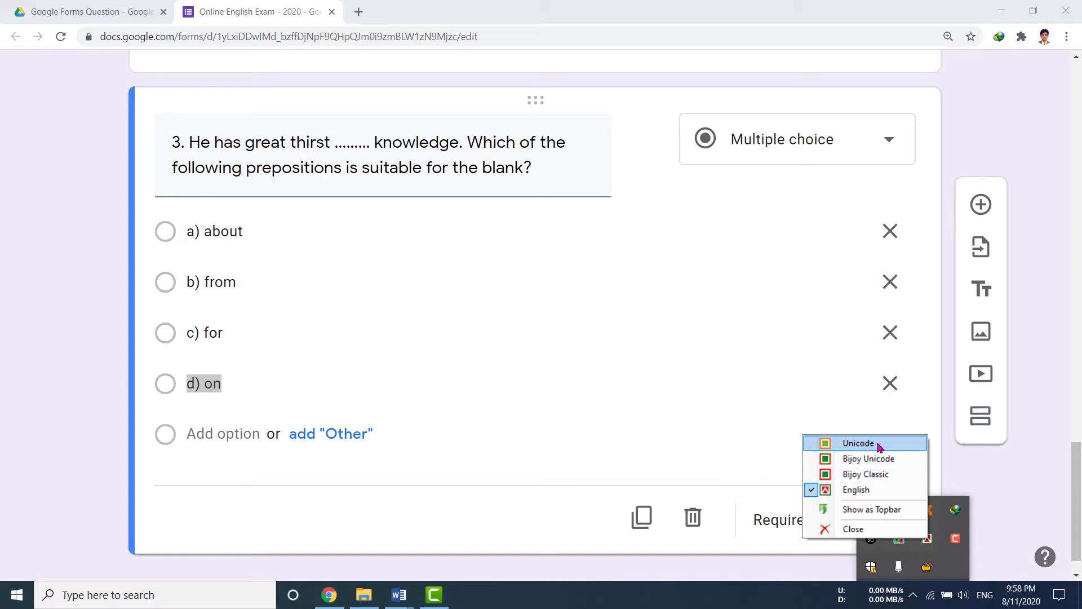
click(872, 447)
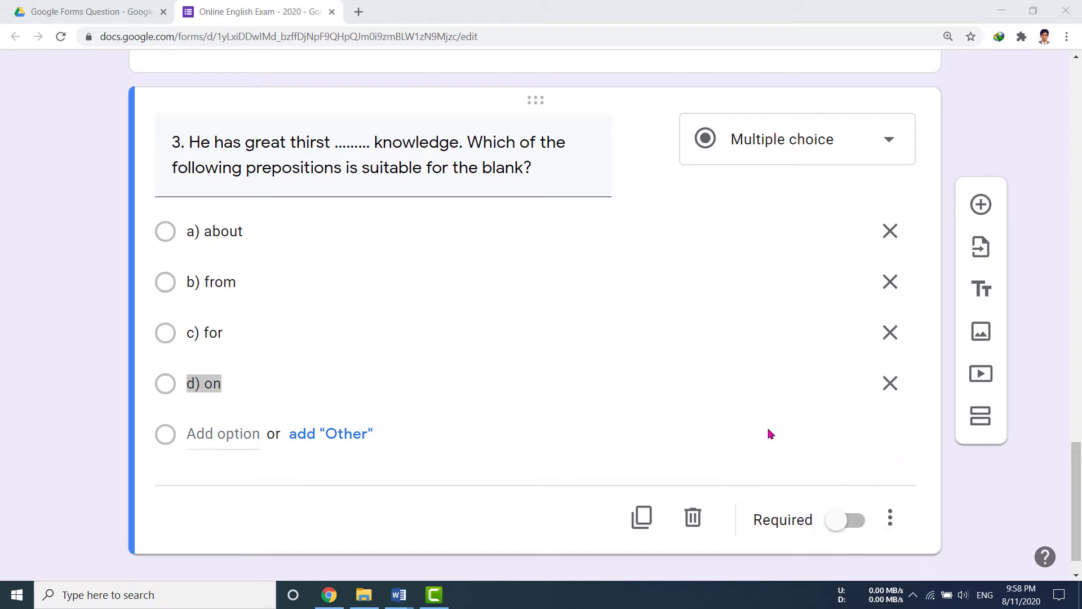
scroll(731, 429, down, 1)
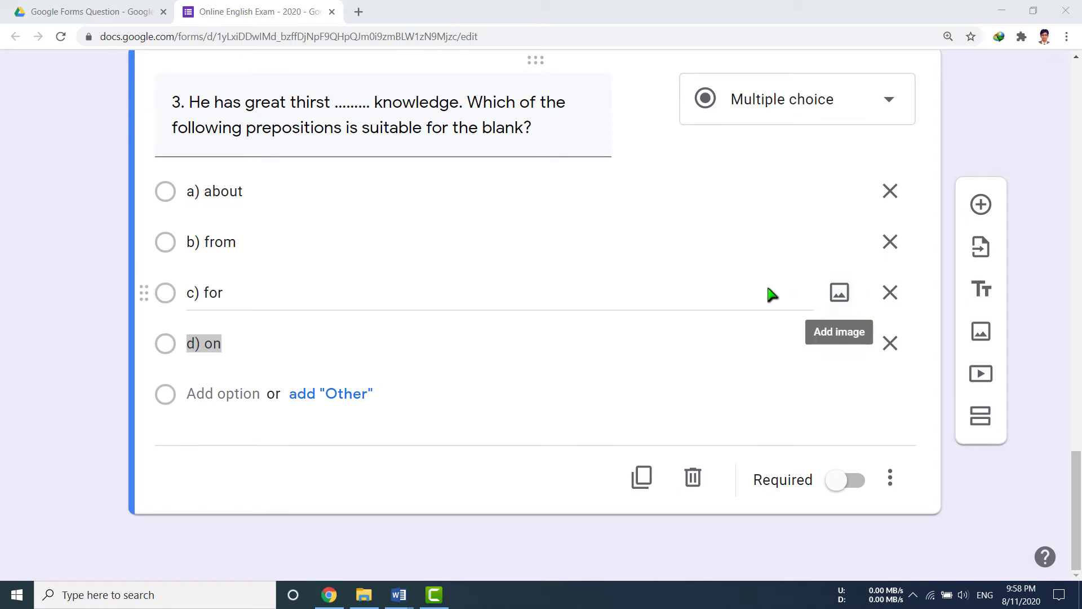
Add question ৪ asking 'বাংলাদেশের রাজধানীর নাম কী?'.
click(978, 209)
text(8)
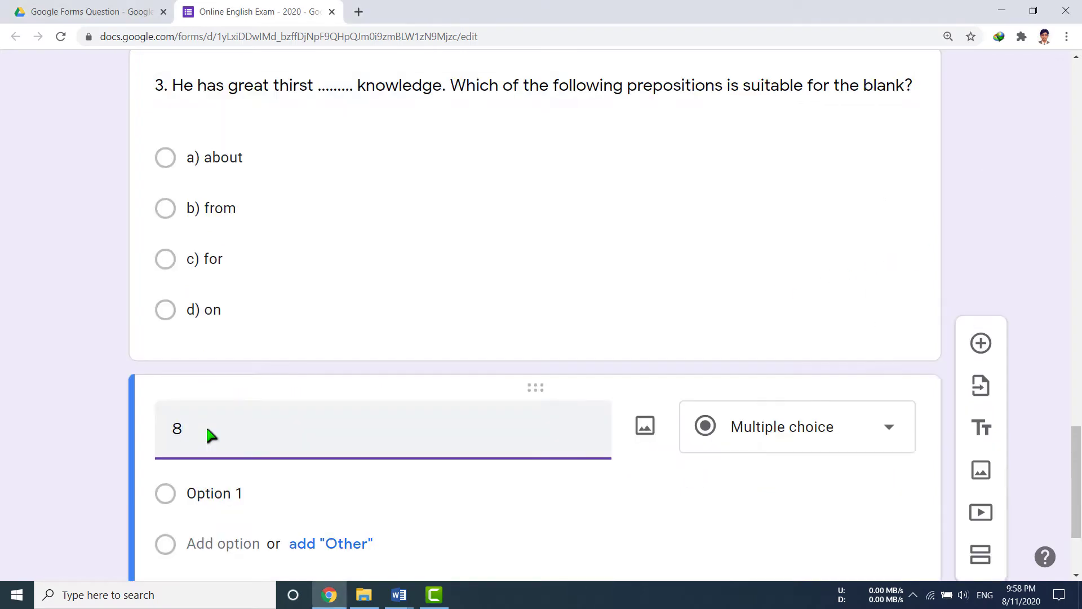
text(. বাংলাদেশের রাজধানীর নাম কী?)
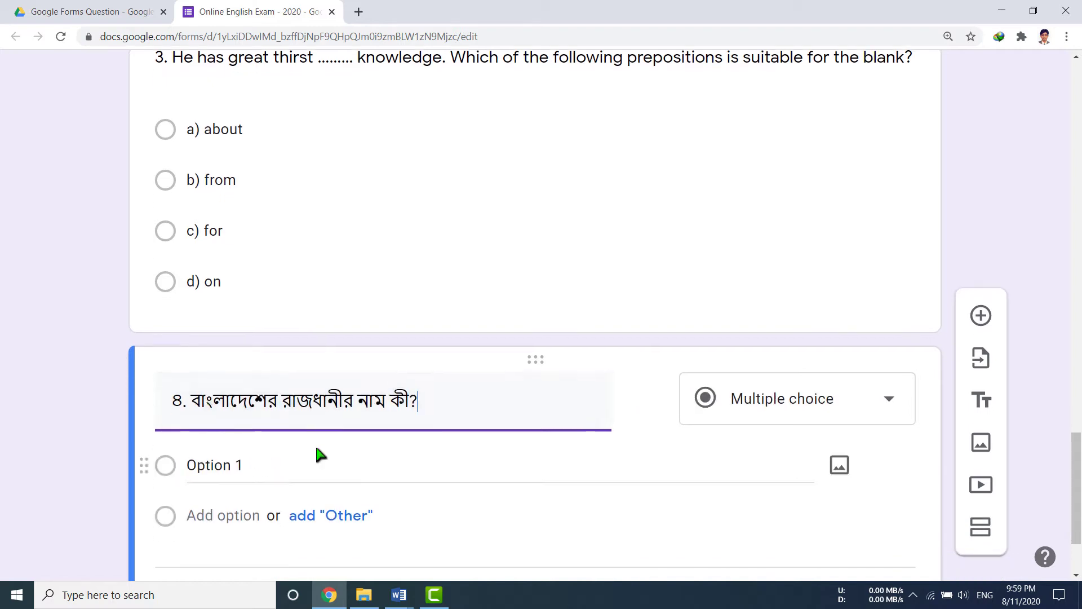
scroll(318, 453, down, 3)
Enter the options ক) ফরিদপুর, খ) গাজীপুর, গ) মিরপুর and ঘ) ঢাকা.
click(237, 338)
text(ক) ফরিদপুর)
click(233, 394)
text(খ) )
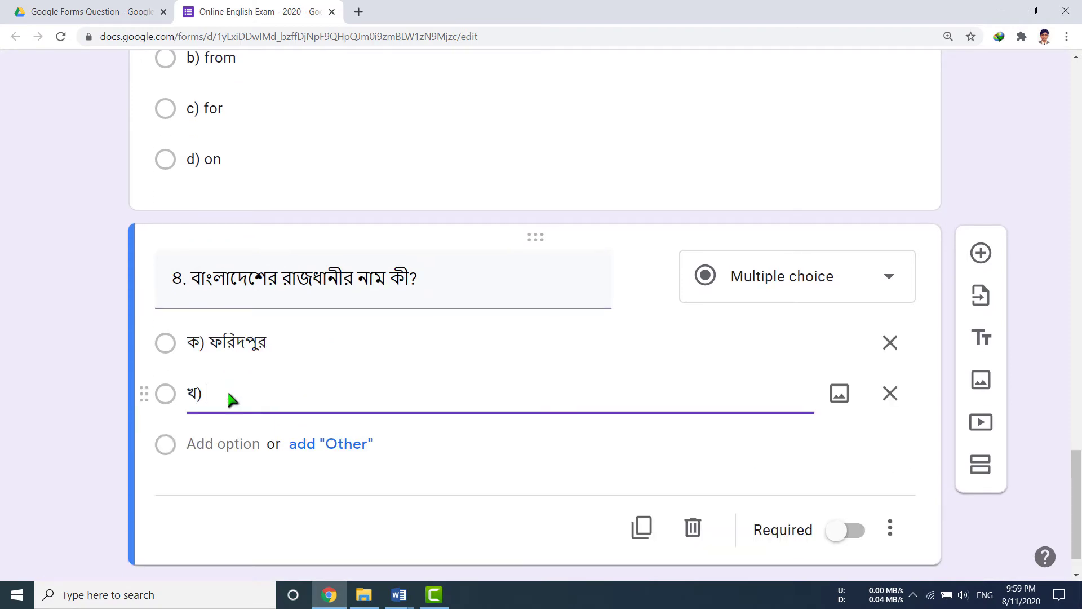
text(গাজীপুর)
click(227, 445)
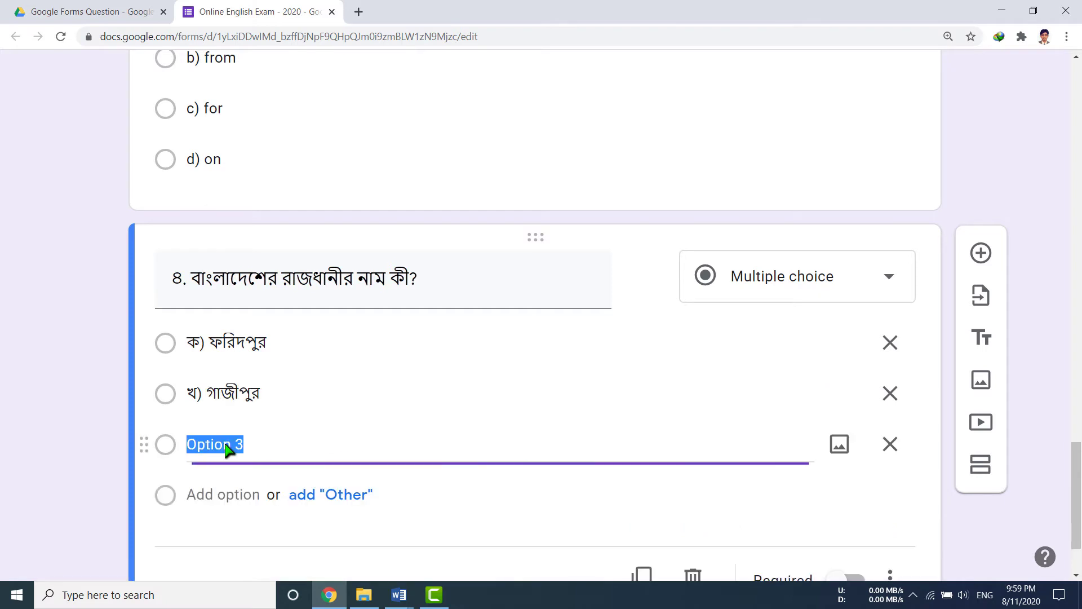
text(গ) মিরপুর)
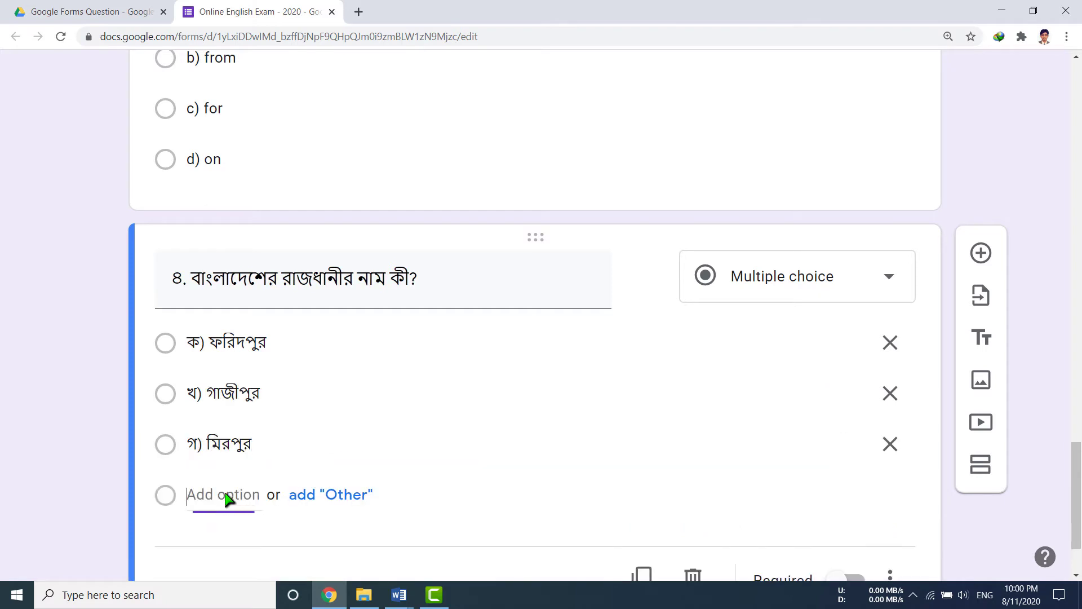
click(226, 495)
text(ঘ) ঢাকা)
scroll(342, 502, down, 3)
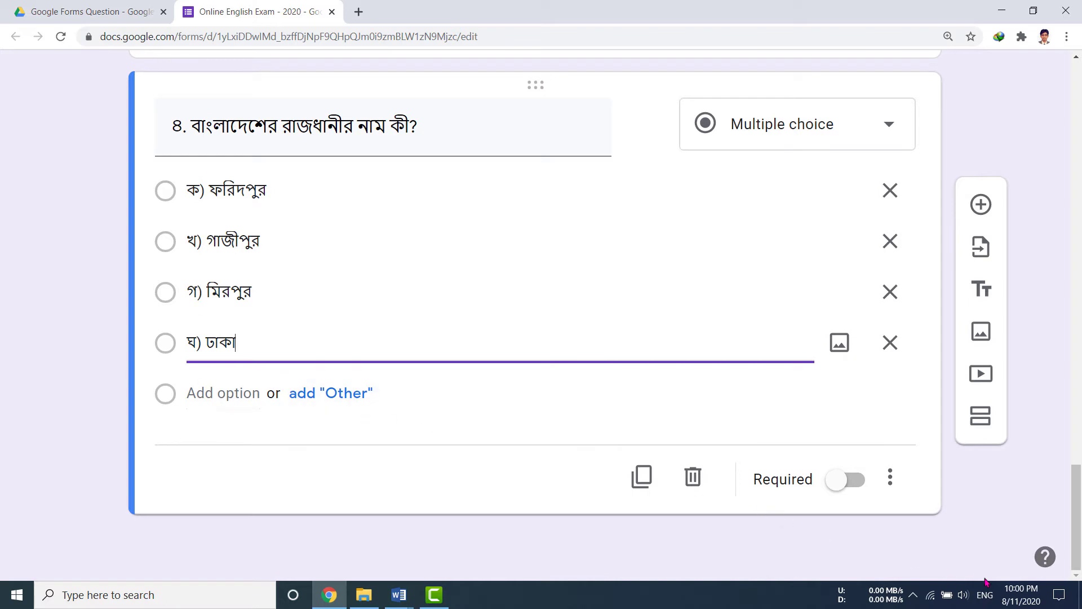
Leave the Bijoy keyboard mode unchanged and bring the Word Sociology question document to the front.
click(914, 594)
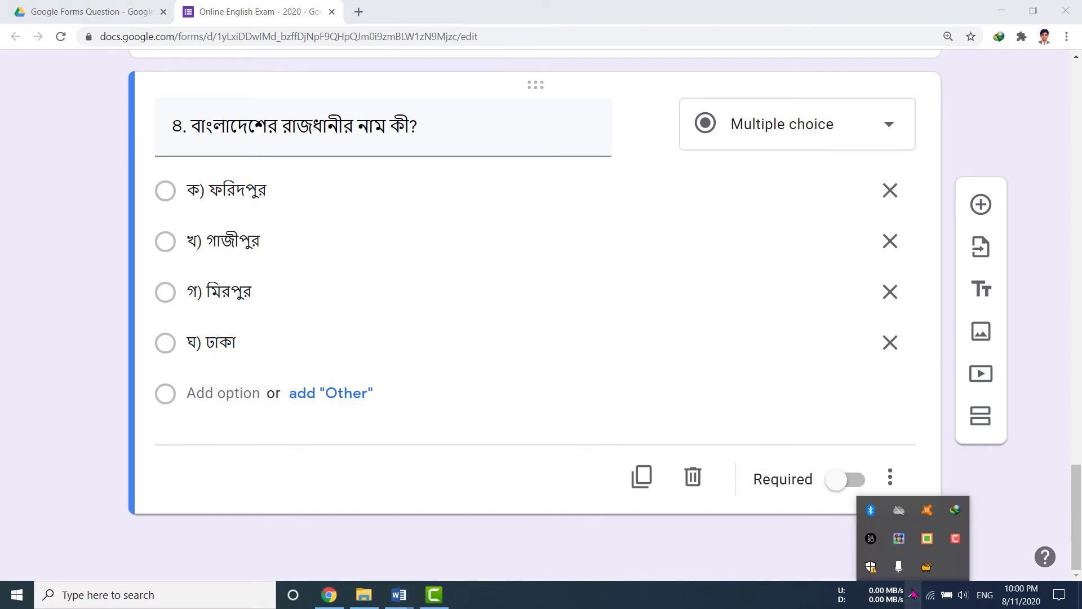
click(936, 547)
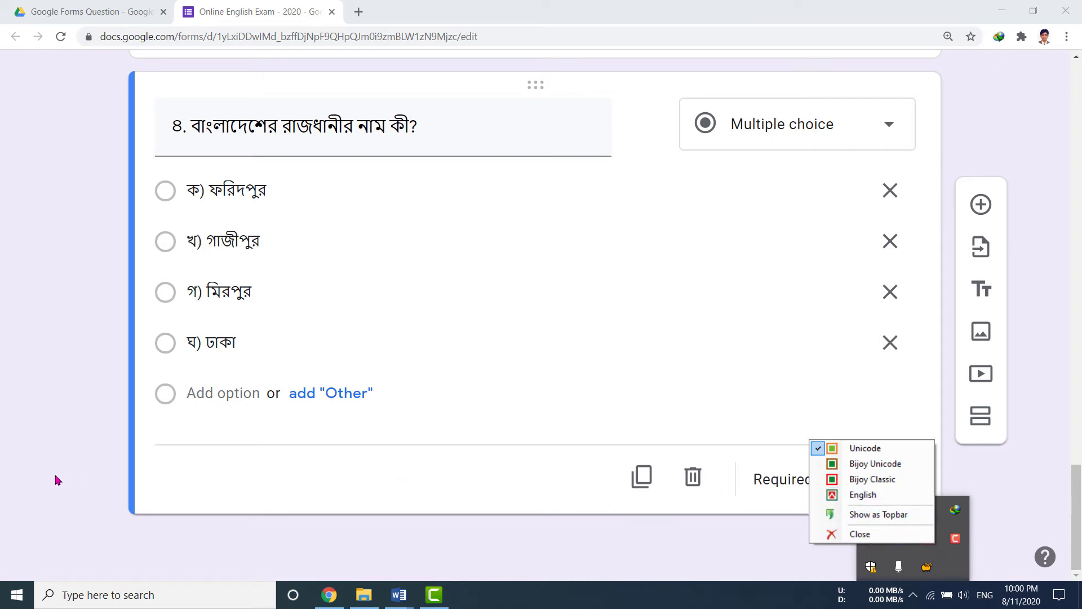
click(346, 544)
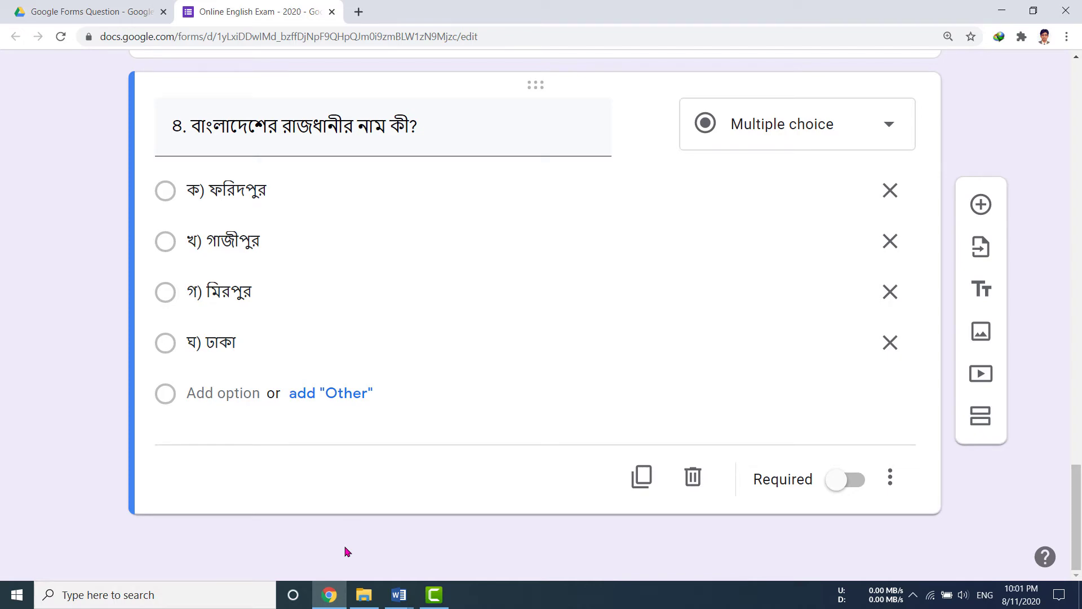
click(398, 595)
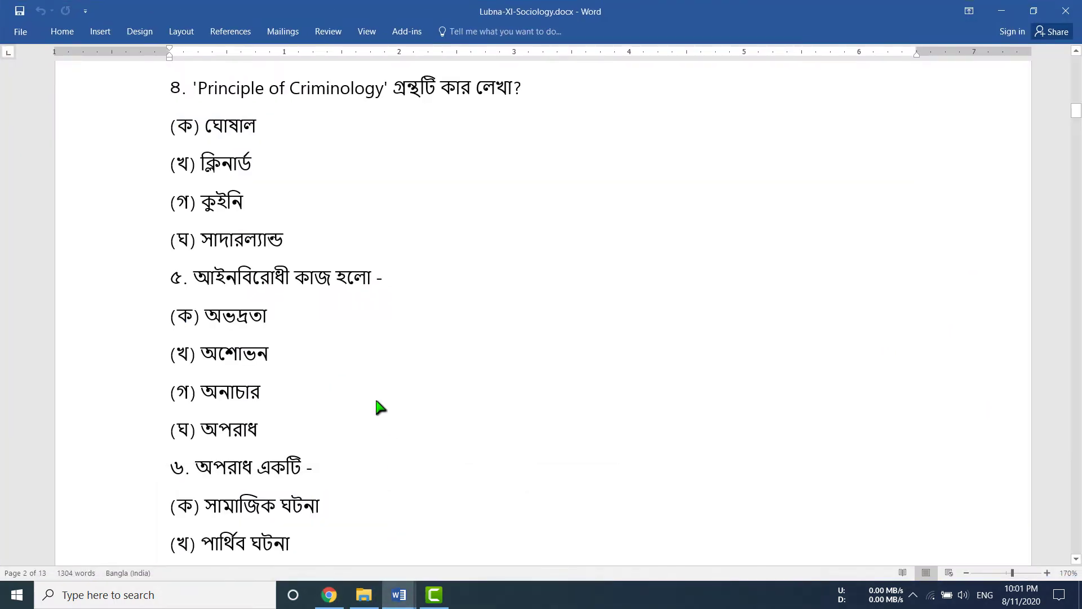
Select the whole line of question ৪ asking who wrote 'Principle of Criminology'.
scroll(377, 402, down, 1)
scroll(336, 266, up, 2)
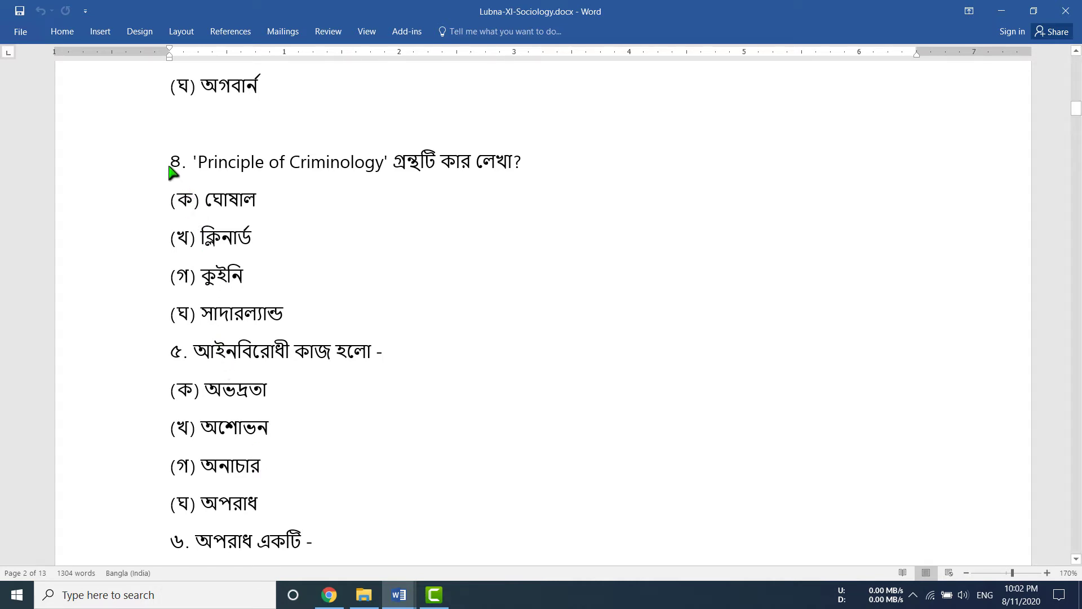
drag(171, 168, 529, 169)
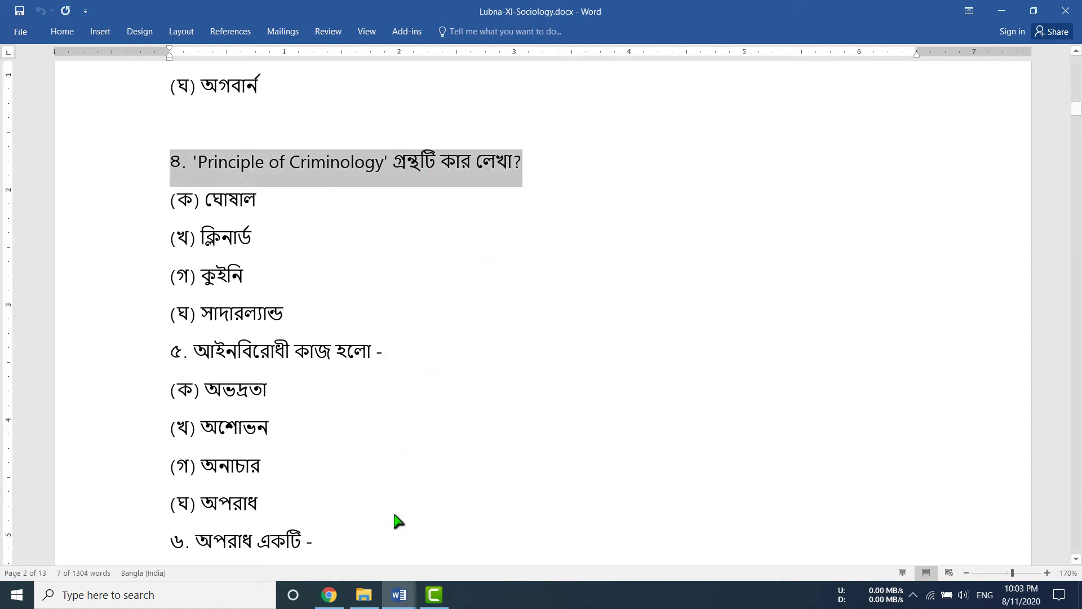
Add a question with the pasted 'Principle of Criminology' line, renumbered ৫.
click(329, 595)
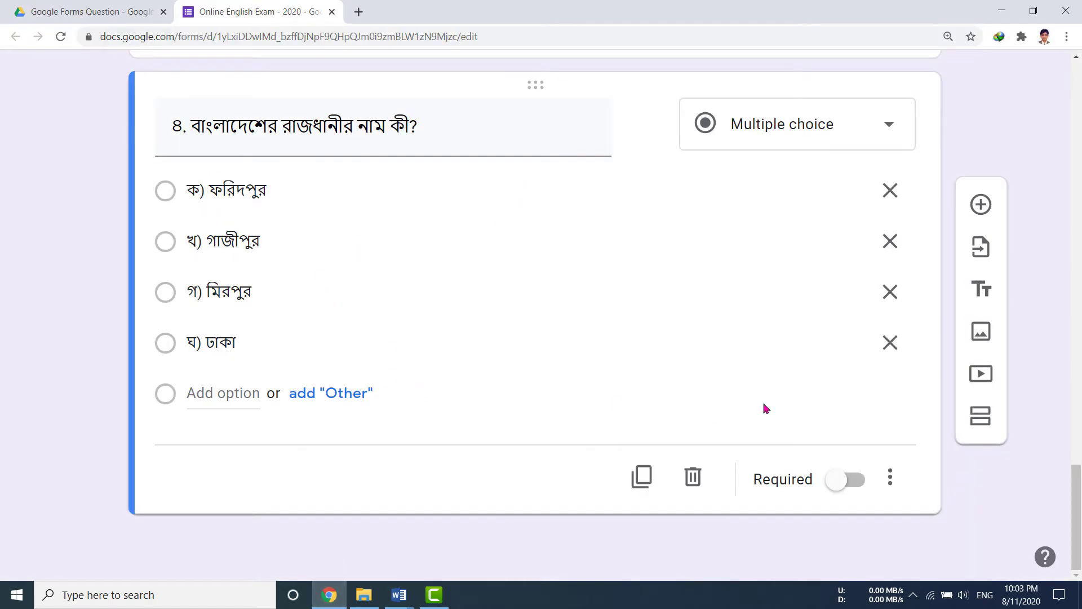
click(982, 206)
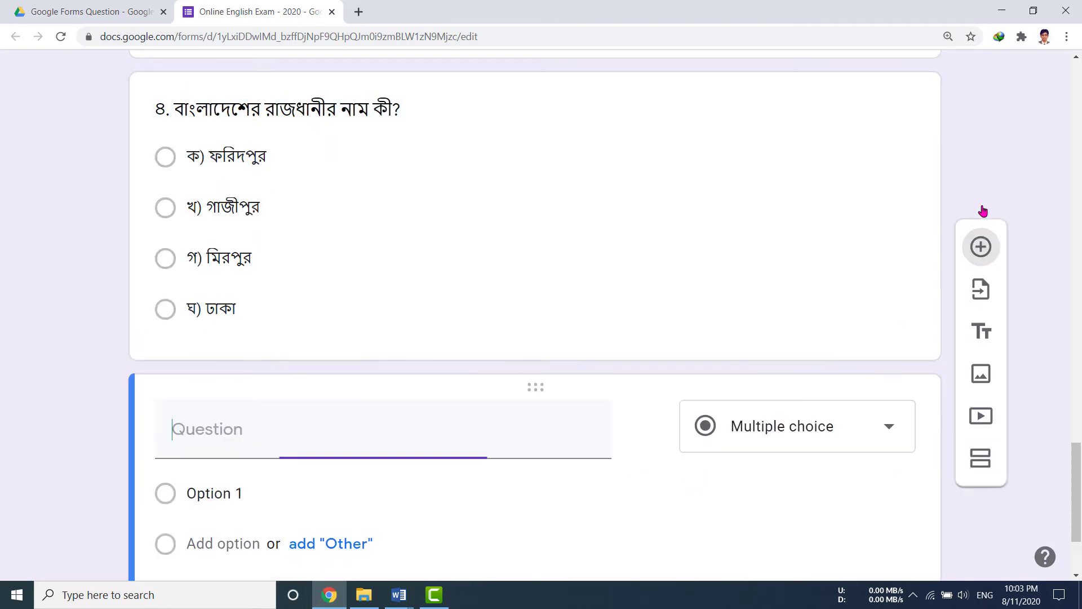
text(8. 'Principle of Criminology' গ্রন্থটি কার লেখা?)
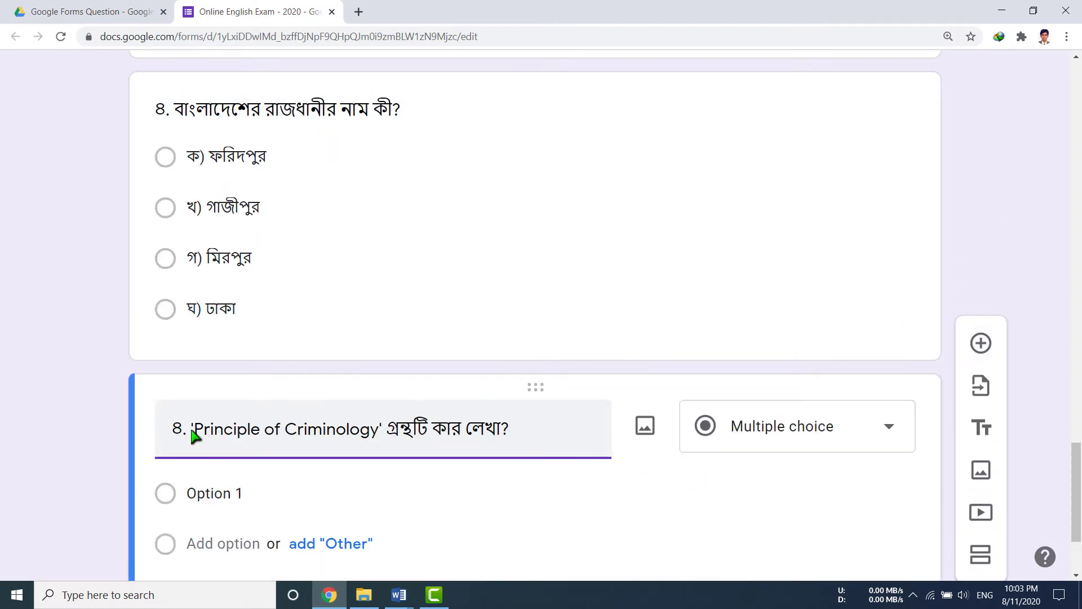
click(175, 436)
key(shift+Right)
text(৫)
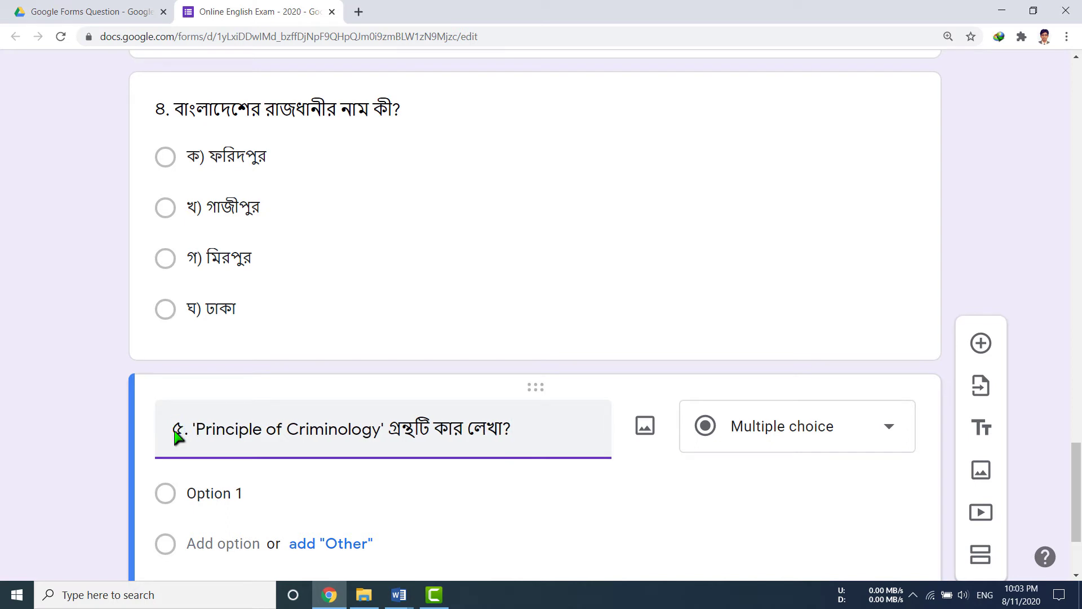
Paste the four options (ক) ঘোষাল through (ঘ) সাদারল্যান্ড from Word into question ৫.
scroll(375, 435, down, 3)
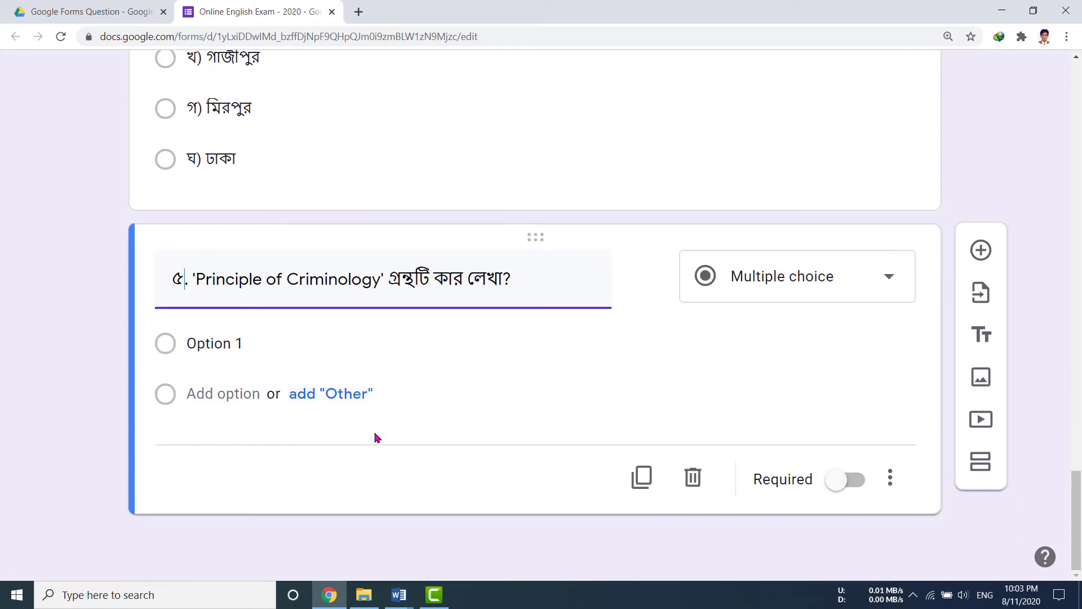
click(233, 348)
mouse_move(399, 595)
click(402, 535)
click(167, 196)
drag(183, 213, 297, 317)
key(ctrl+c)
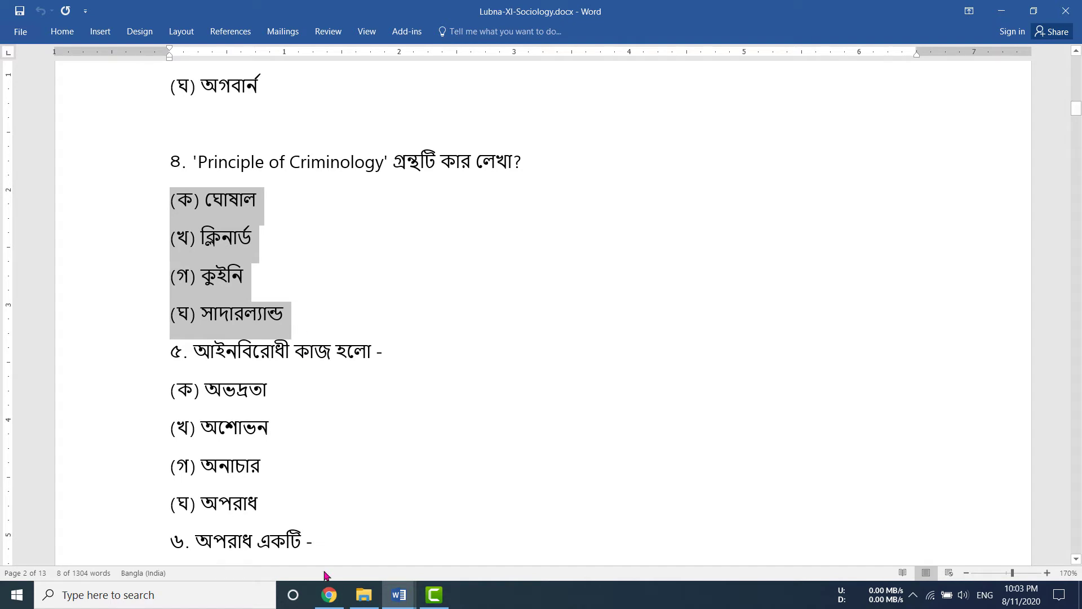
click(330, 595)
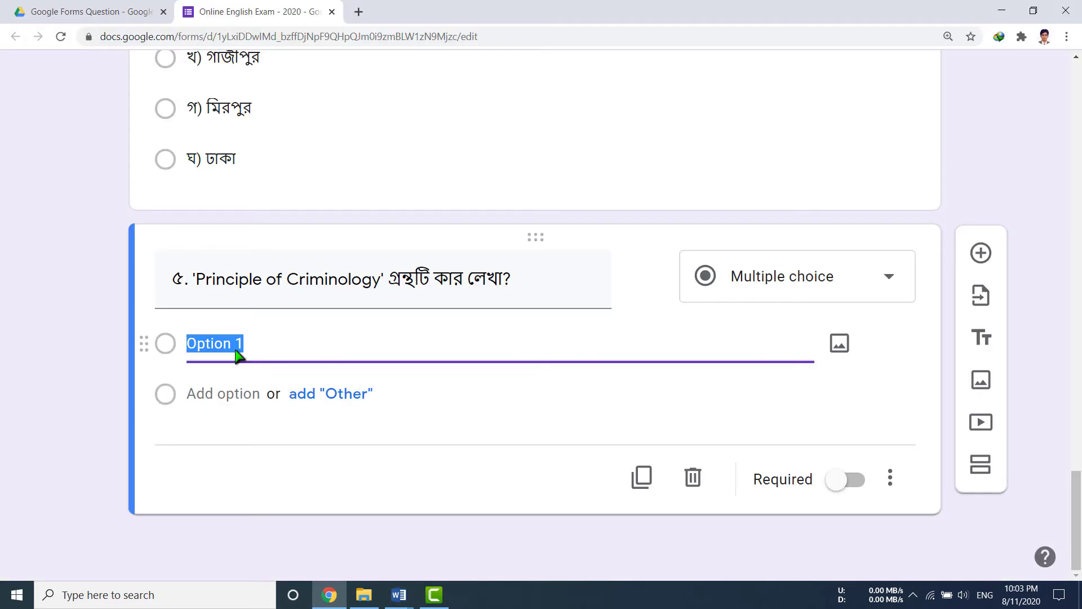
key(ctrl+v)
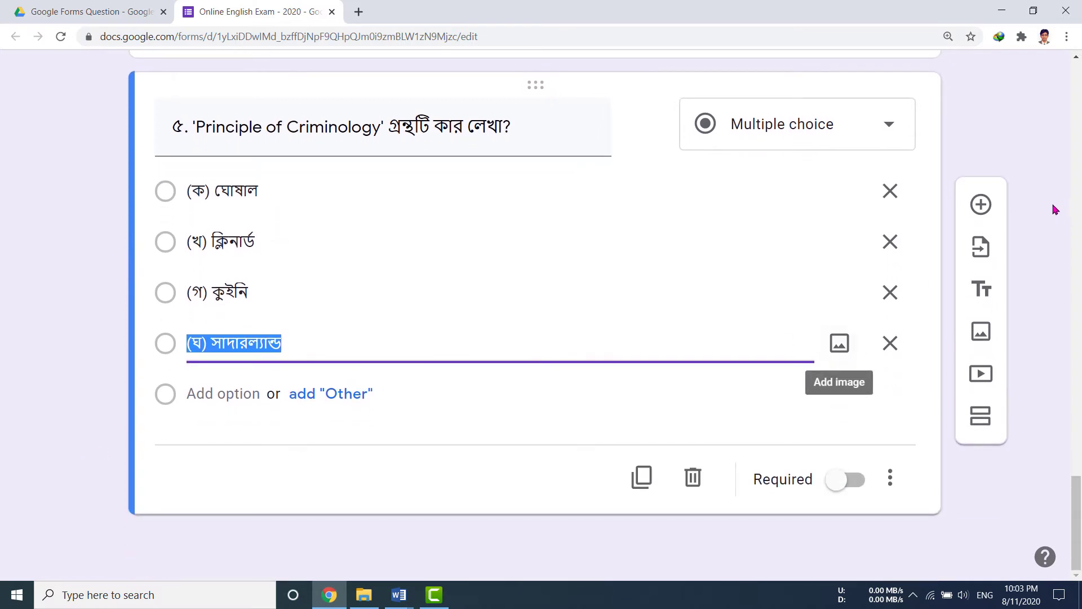
Add a new blank question below question ৫.
click(988, 206)
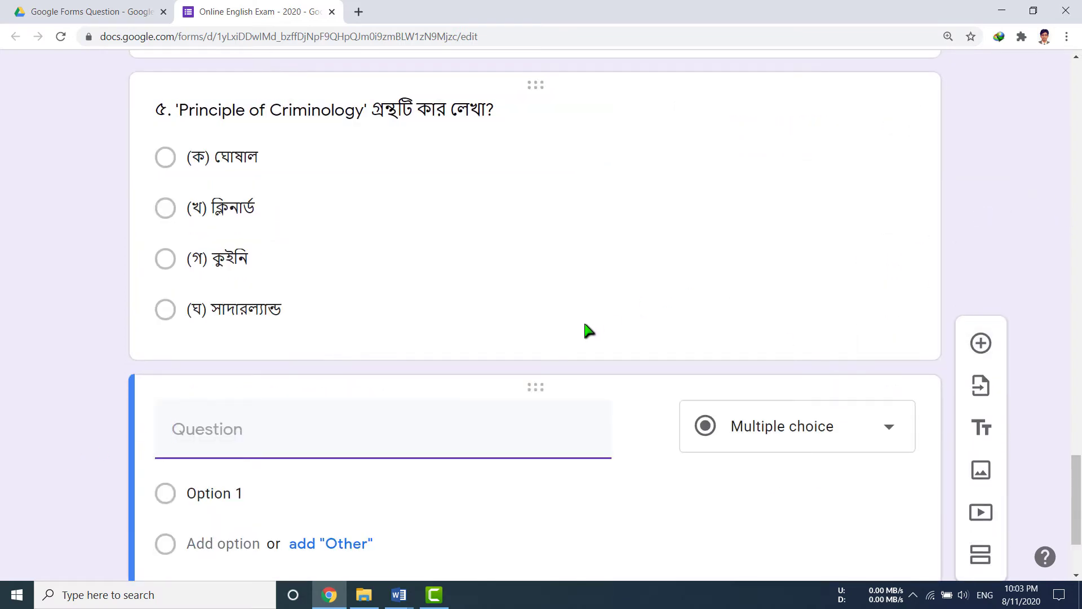
scroll(583, 317, down, 1)
click(397, 597)
Paste question ৬ 'অপরাধ একটি -' as the new question's title.
click(404, 541)
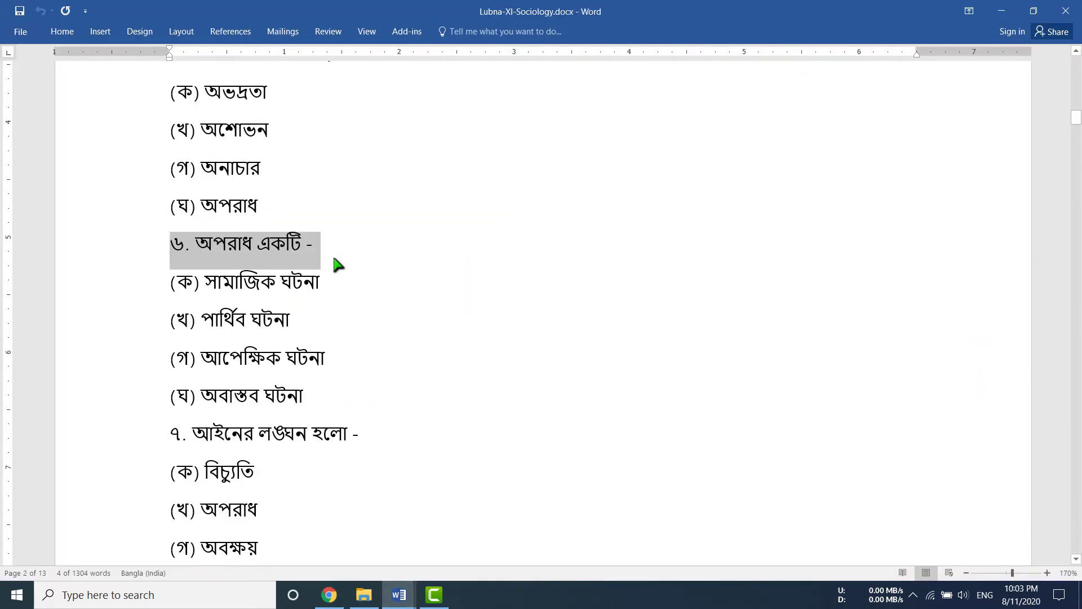
key(alt+Tab)
text(৬. অপরাধ একটি -)
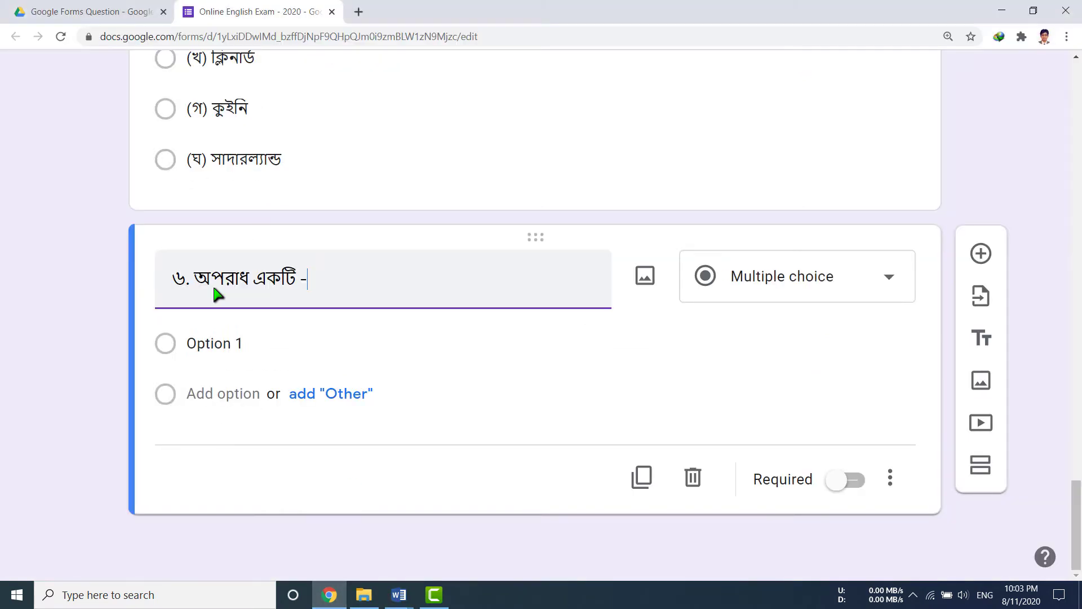
Paste question ৬'s four Bangla options, সামাজিক ঘটনা through অবাস্তব ঘটনা, from Word.
click(305, 345)
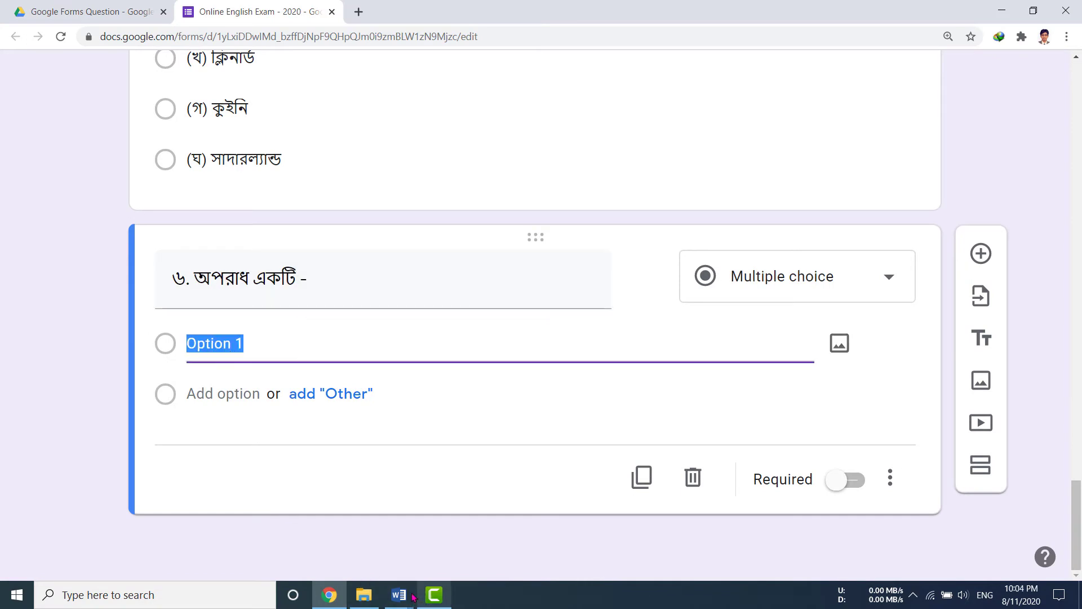
click(367, 545)
drag(170, 279, 336, 398)
key(ctrl+c)
key(alt+Tab)
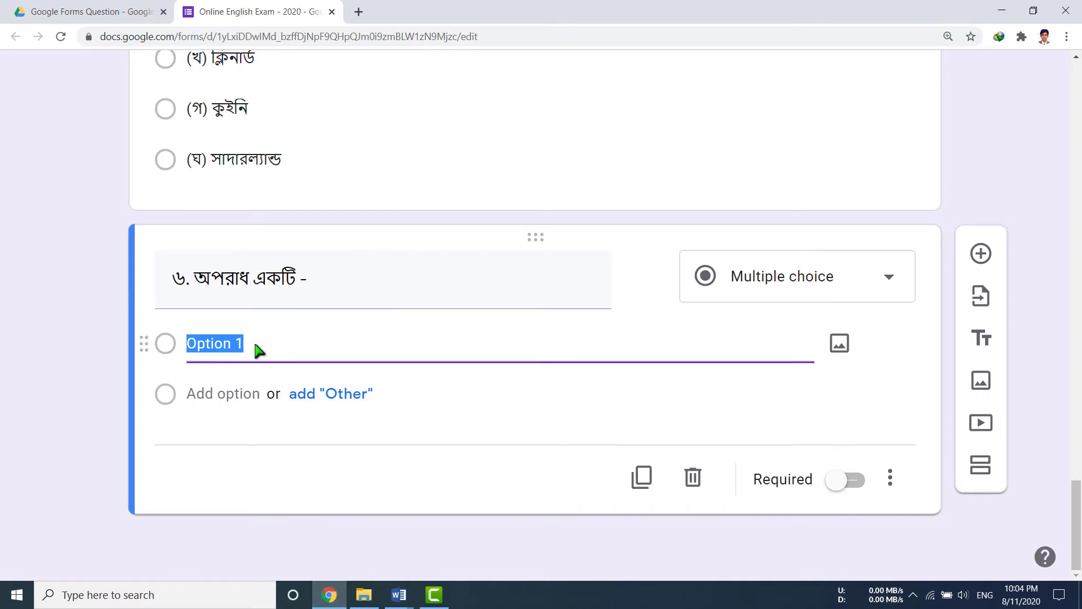
key(ctrl+v)
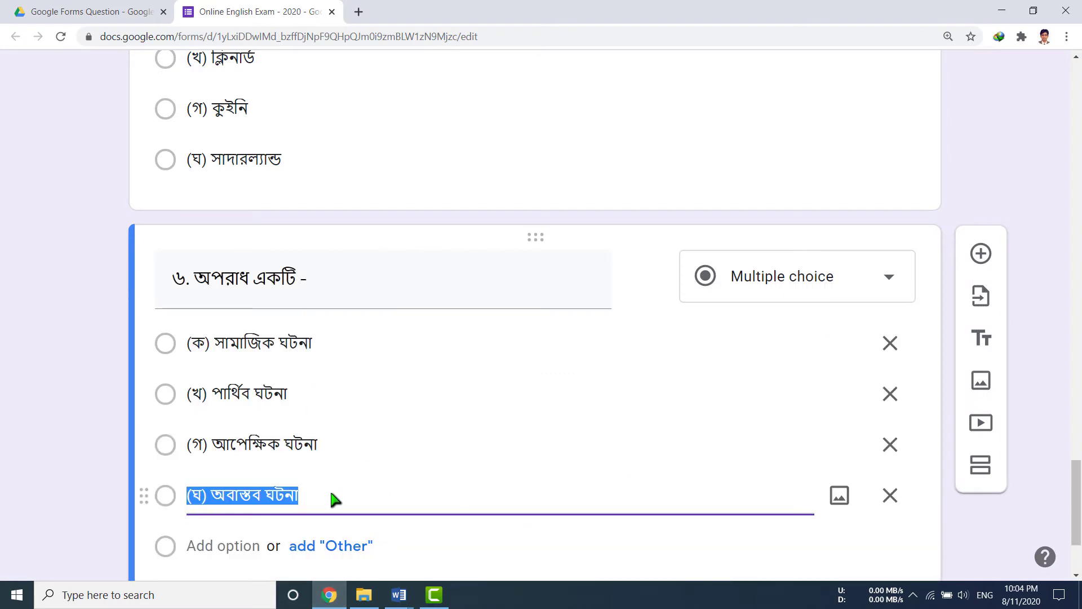
scroll(520, 490, down, 3)
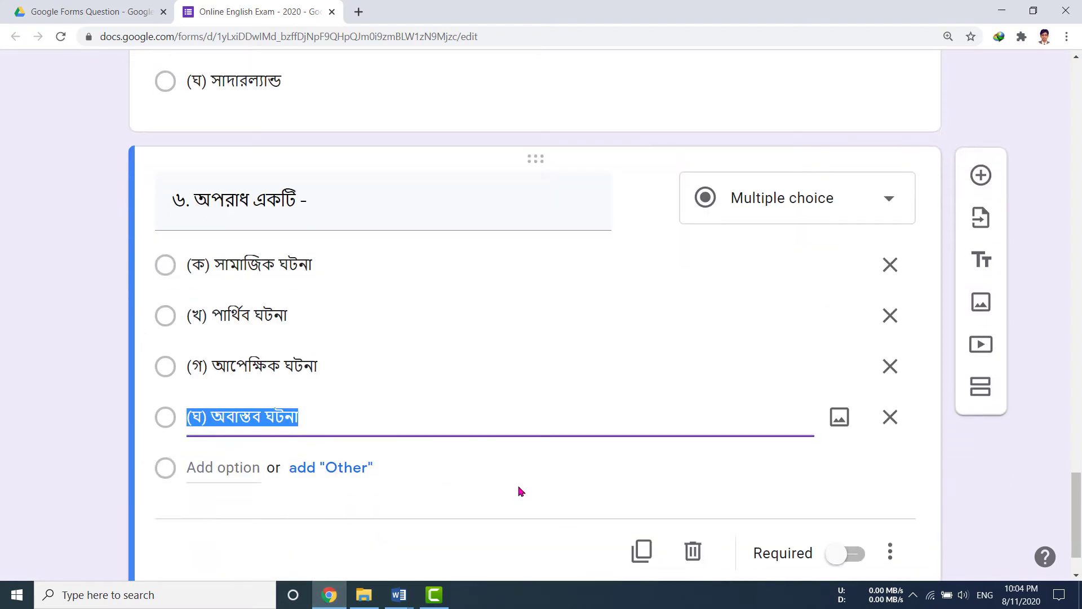
scroll(103, 420, up, 5)
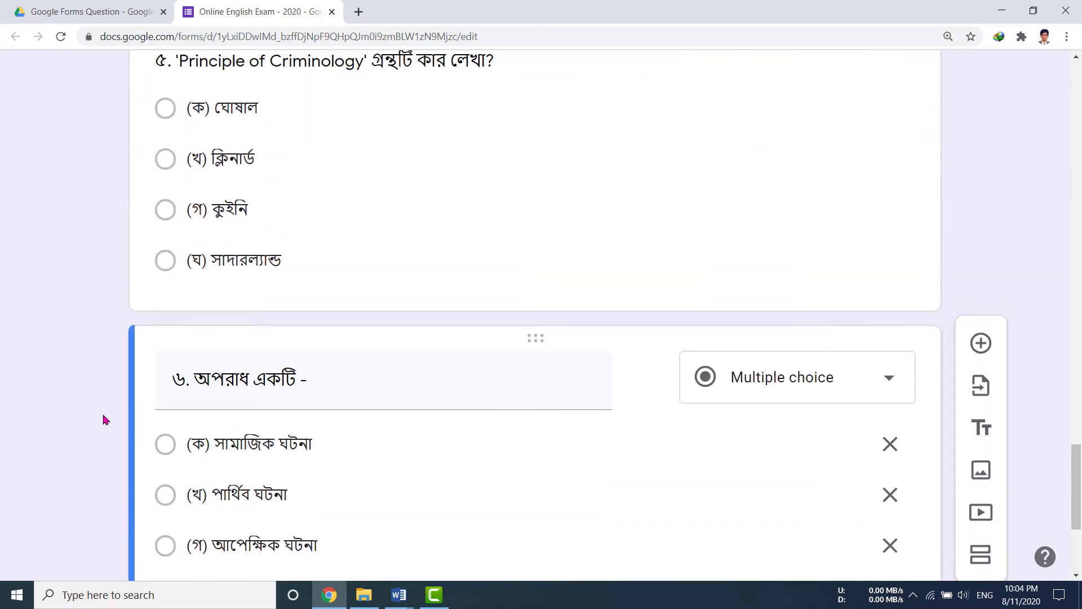
Switch the Bijoy Bayanno keyboard input to English from the system tray.
click(913, 594)
right_click(928, 540)
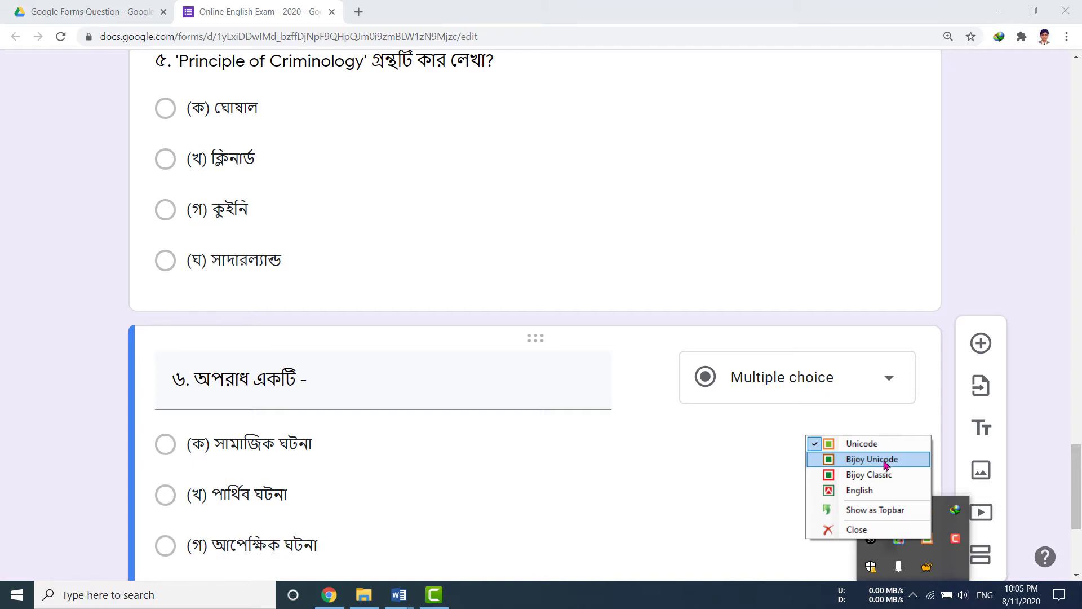
click(860, 490)
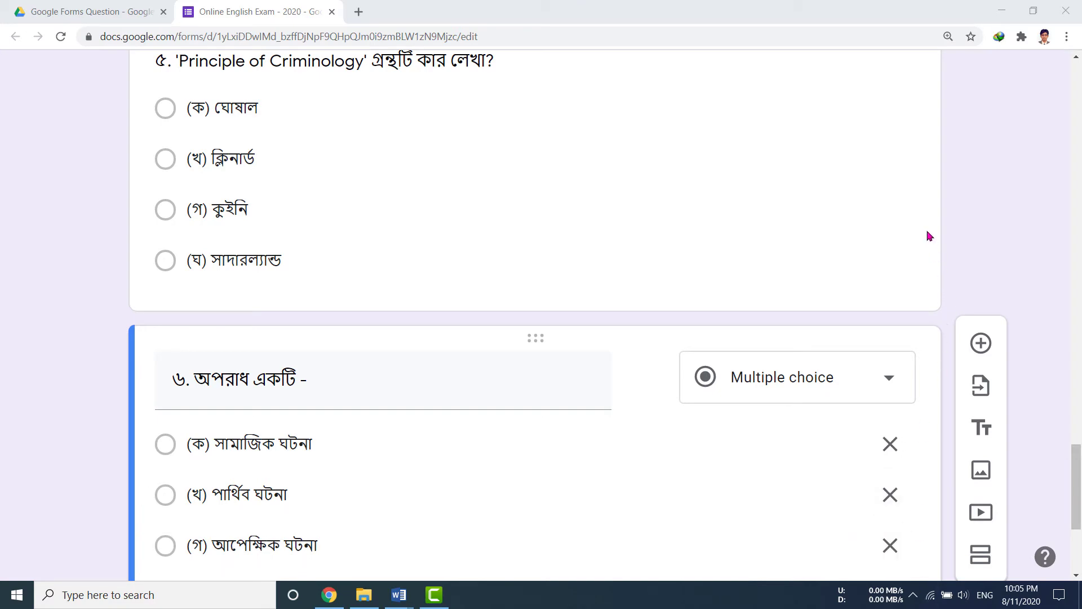
scroll(929, 236, down, 5)
mouse_move(399, 595)
click(242, 519)
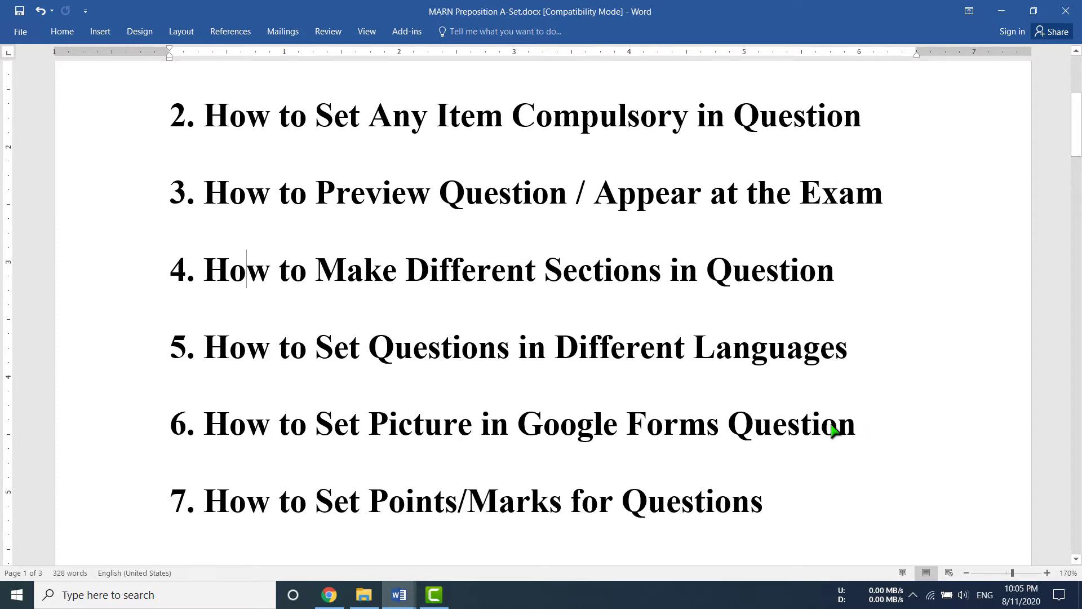
Review the MARN Preposition topic list, then add a question after ৬ in the form.
scroll(833, 430, down, 3)
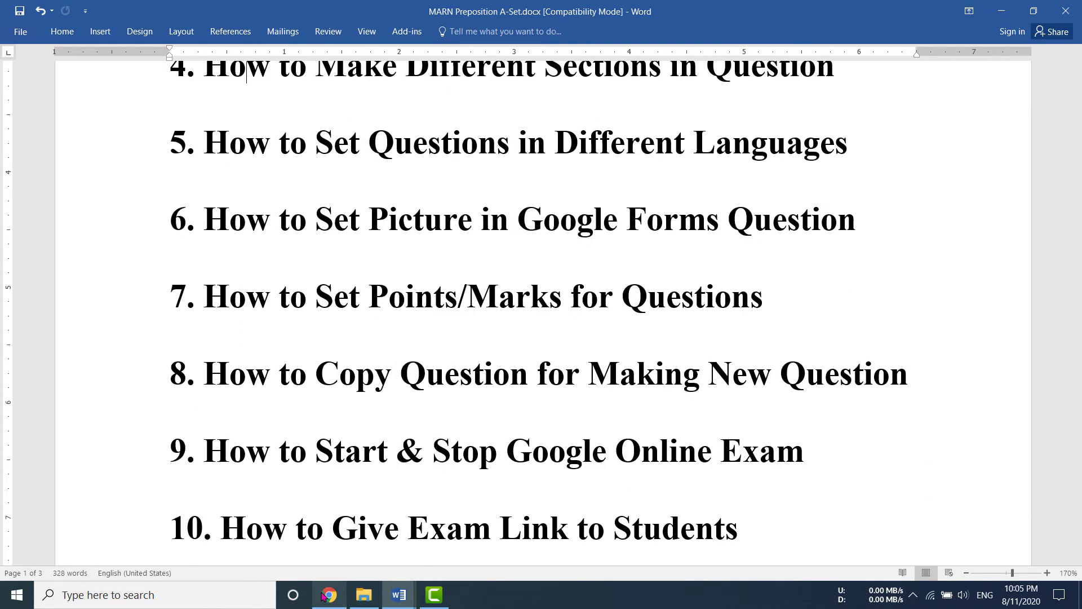
click(329, 596)
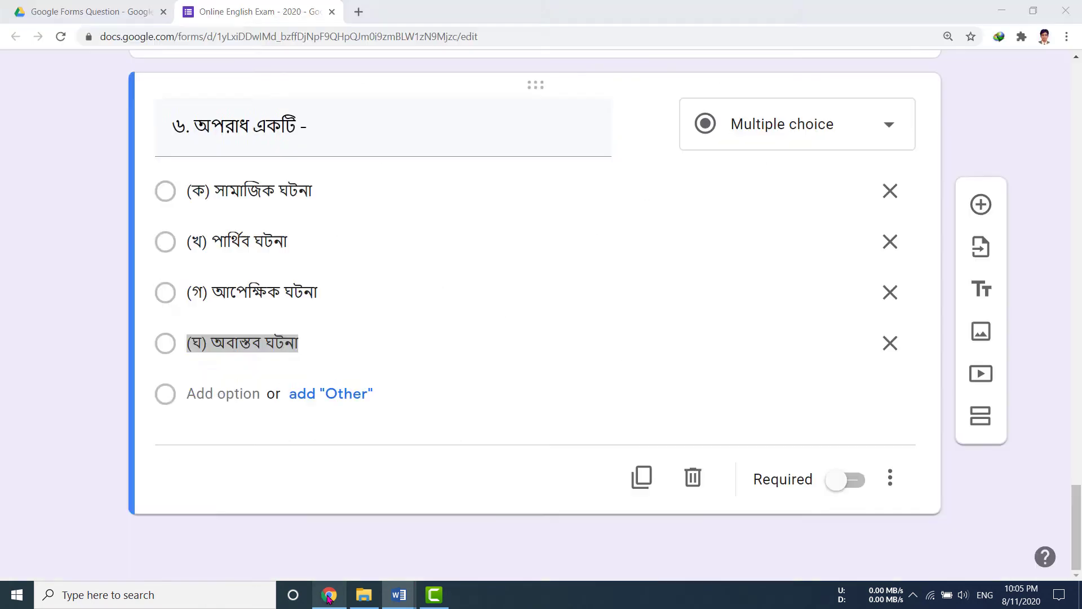
click(982, 206)
Title the new question '7. Who is this person' and open Insert image for it.
scroll(213, 281, up, 2)
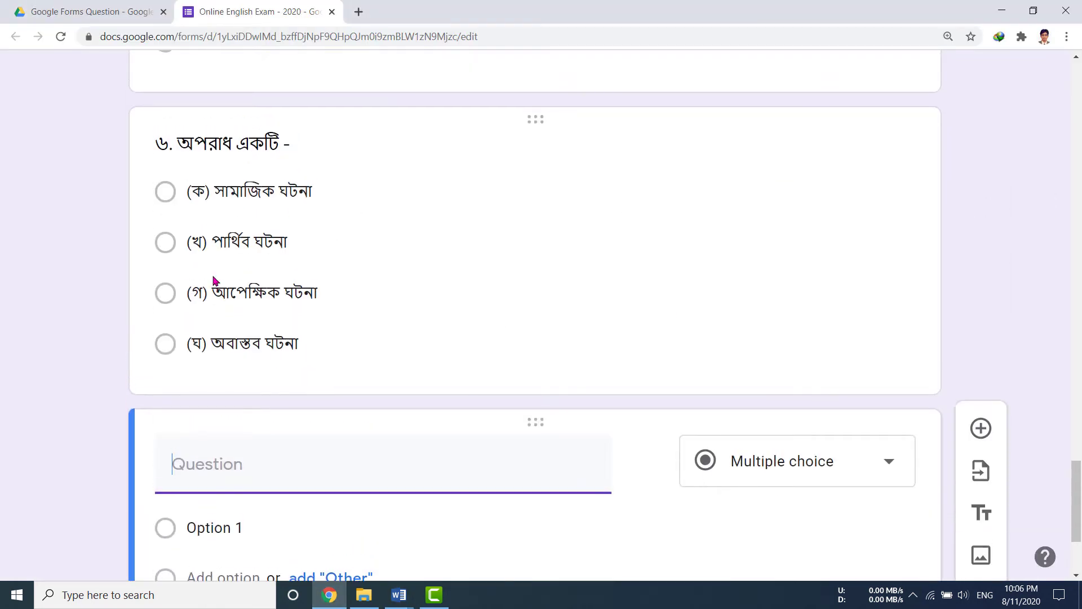
scroll(213, 281, down, 3)
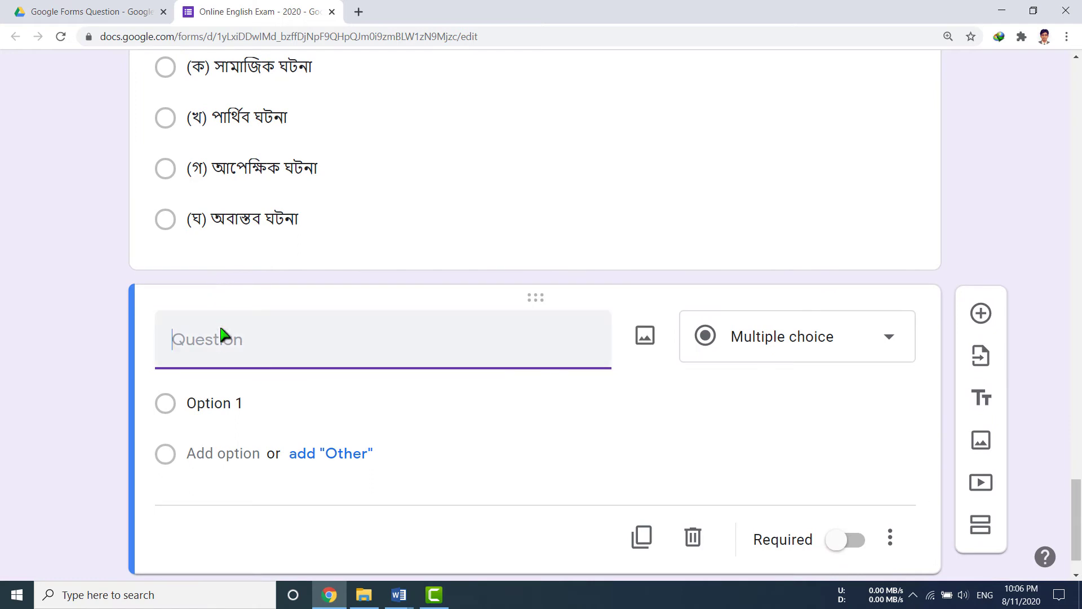
text(7. Who is this person?)
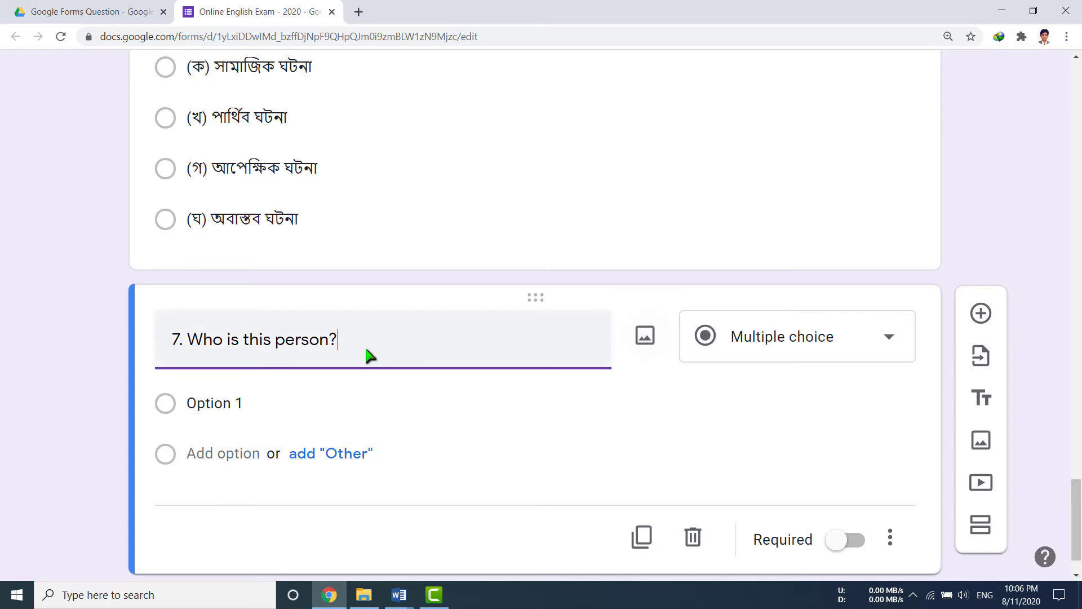
click(645, 345)
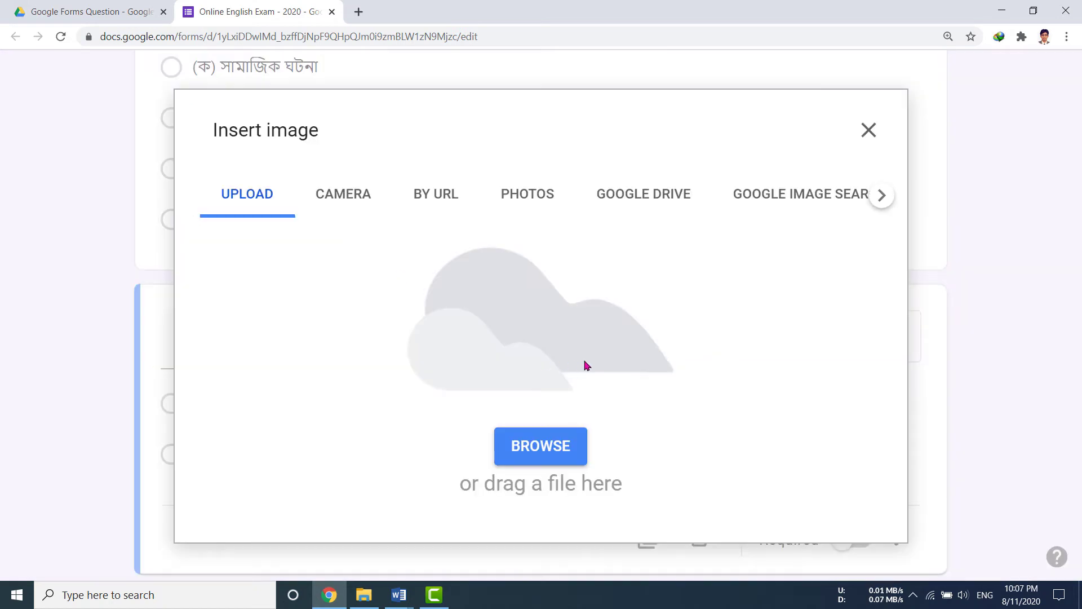
Upload the portrait JPG from the BSD folder as question 7's image.
click(349, 213)
click(255, 199)
click(553, 445)
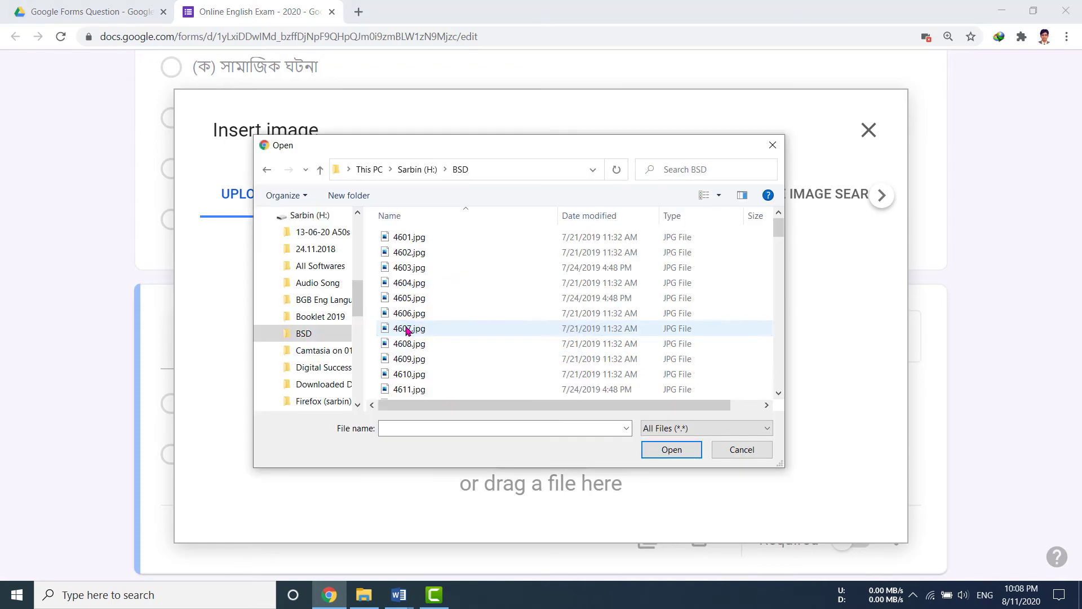
click(671, 450)
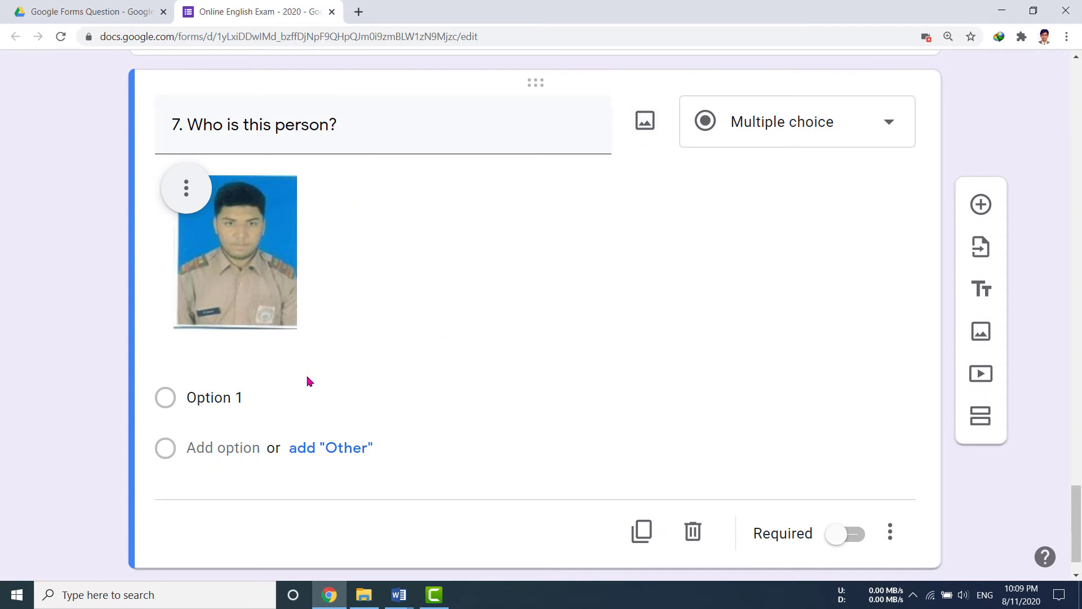
Enter four candidate names as options a) to d) for question 7, then add a new question.
click(228, 402)
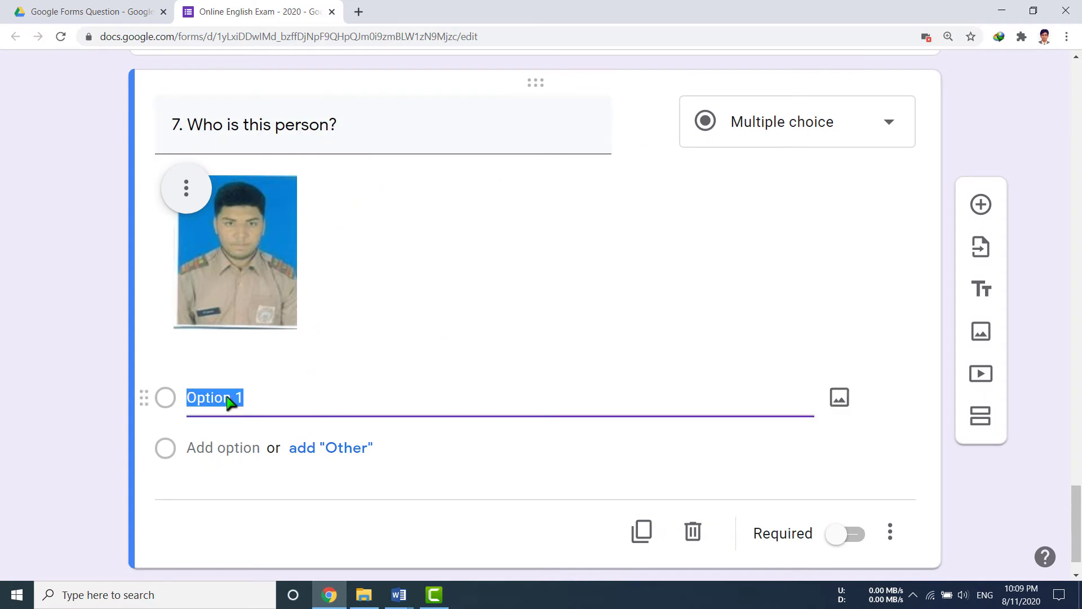
text(a) Alfaz)
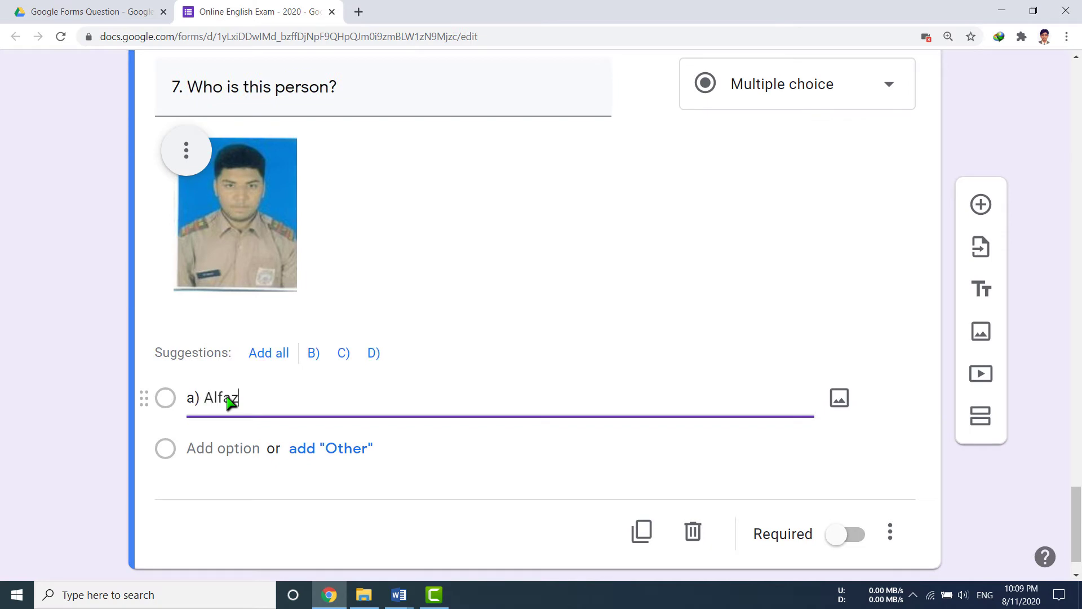
click(221, 449)
text(b) Akteruzzaman)
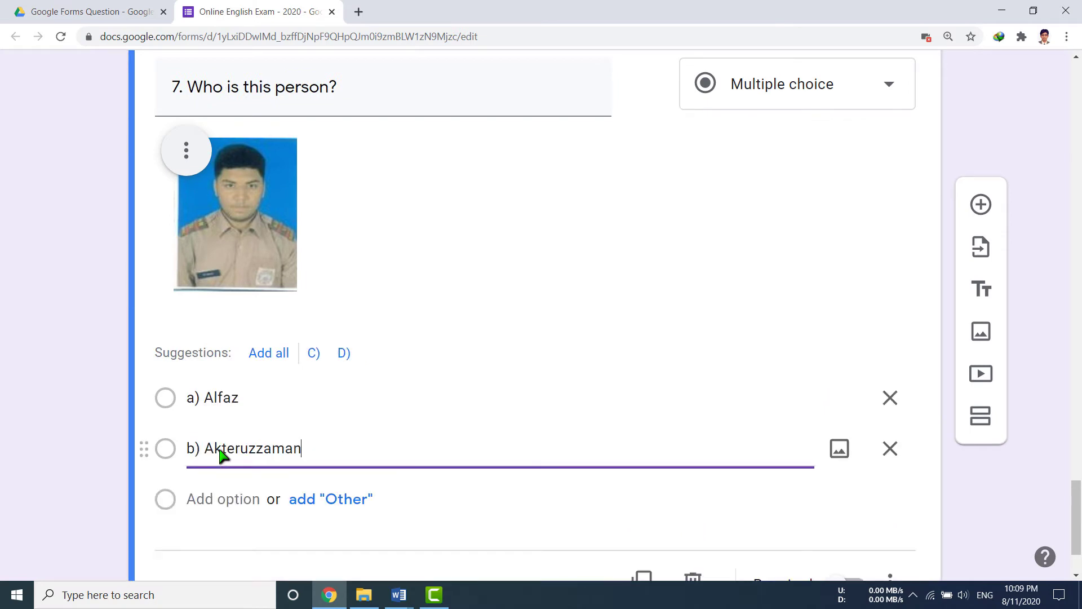
click(220, 499)
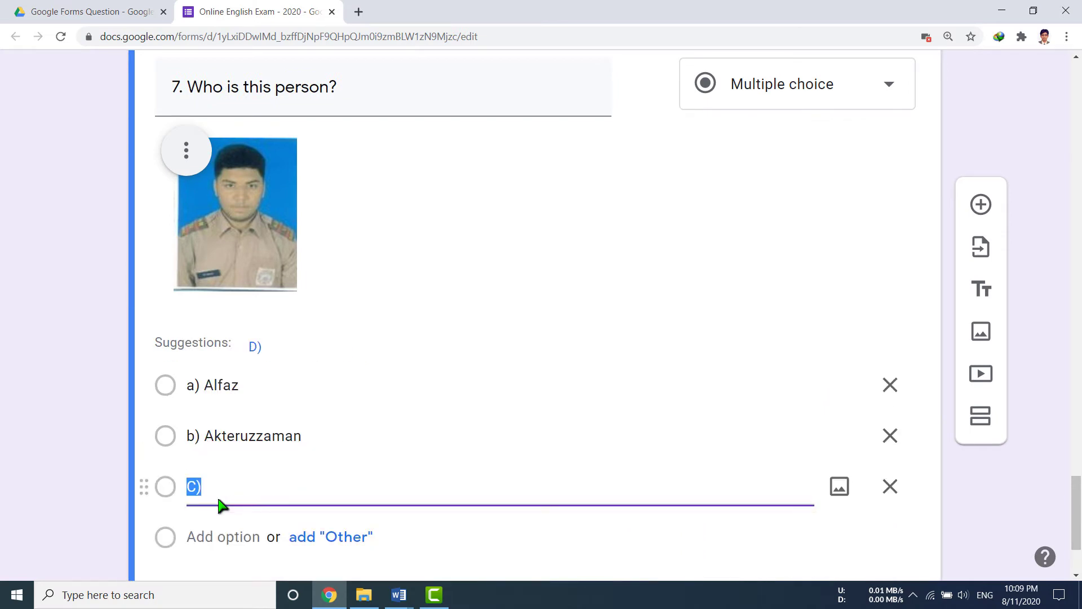
text(c) Rafiq)
click(215, 535)
text(d) Rezaul)
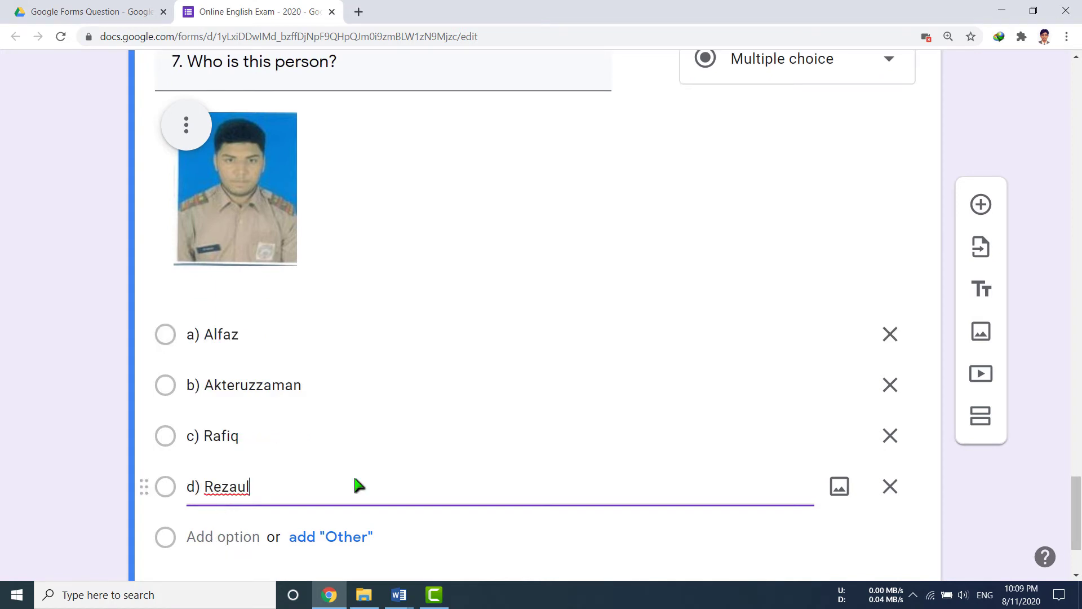
scroll(357, 485, down, 3)
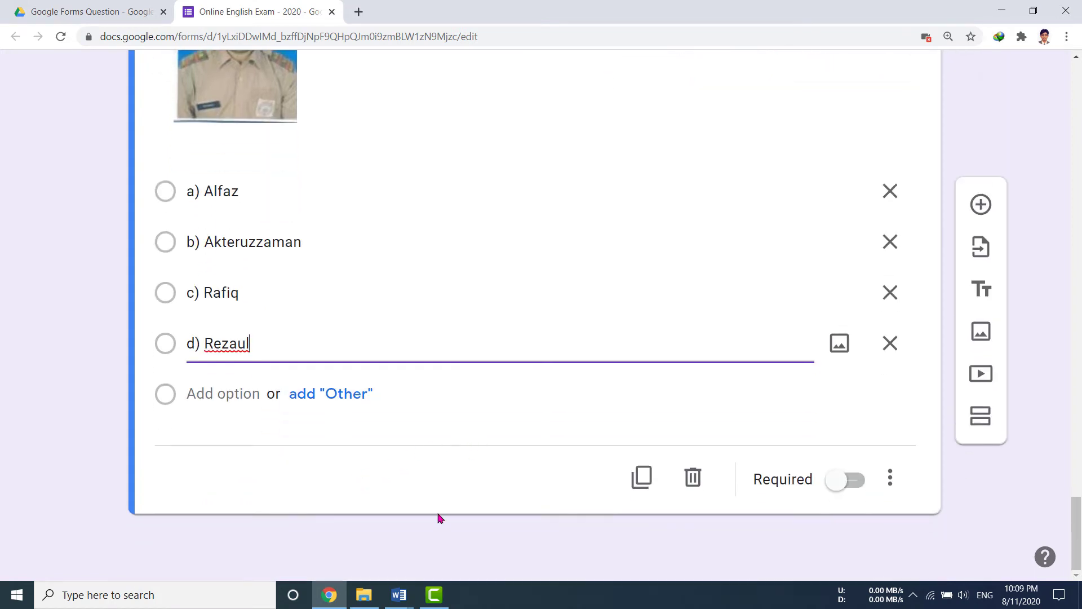
click(984, 208)
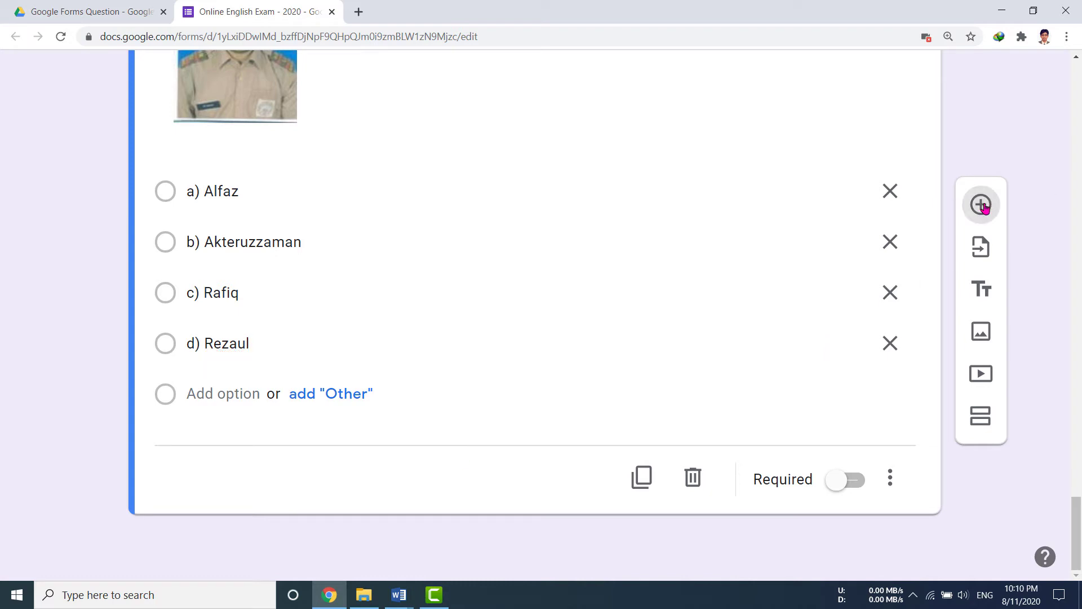
Start the new question's text with '8.' and minimize the browser to reveal Word.
text(8)
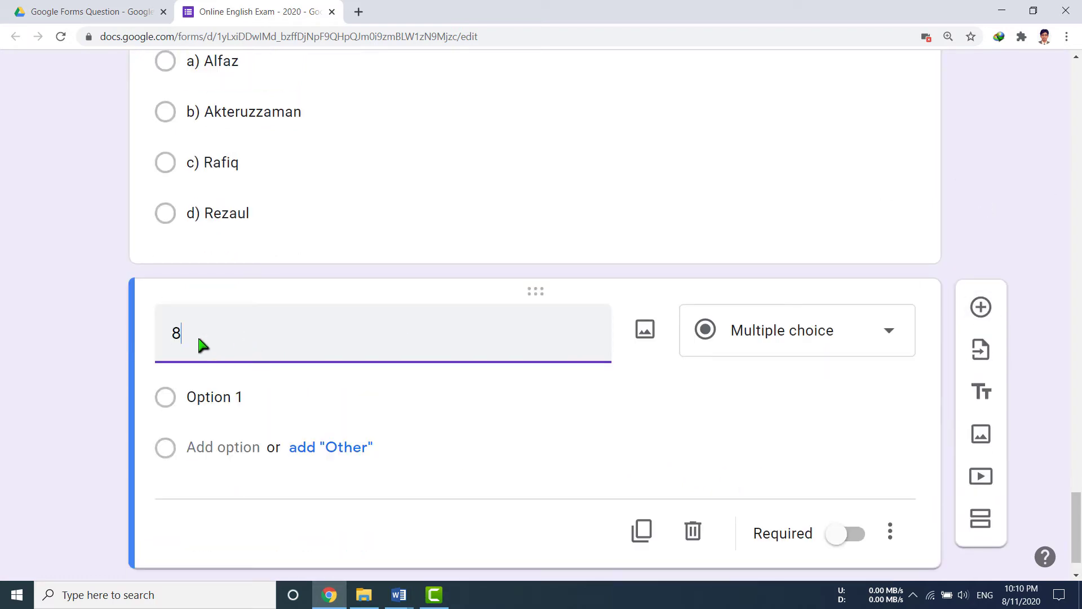
text(.)
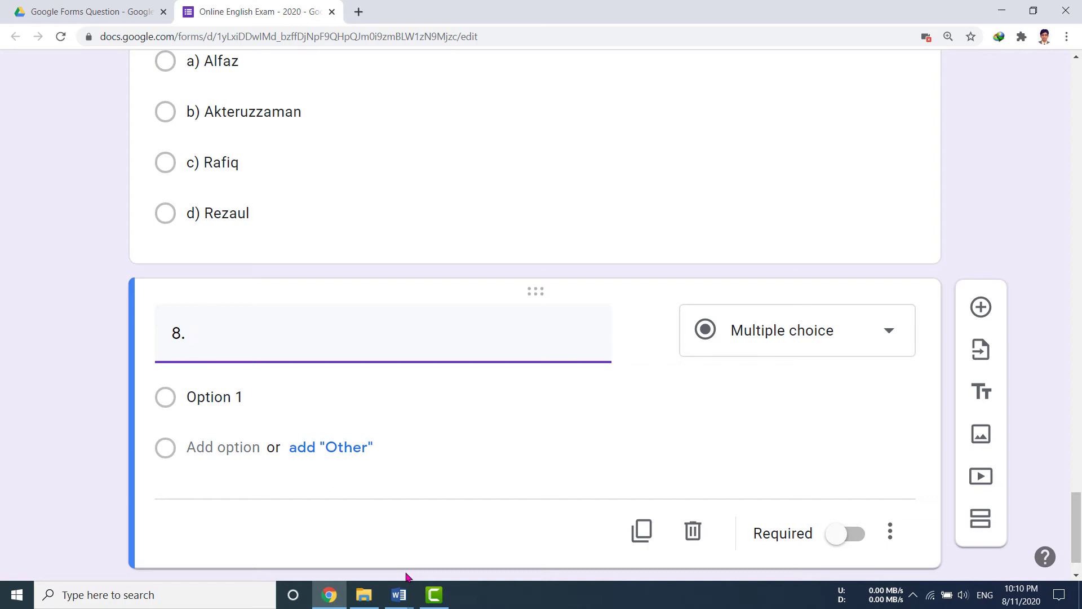
click(1005, 13)
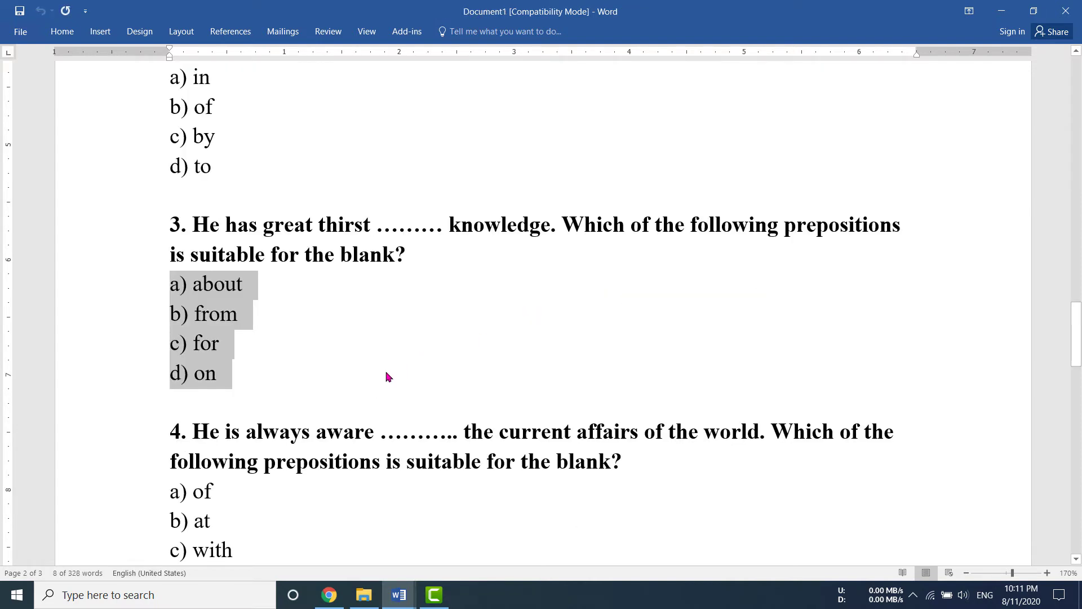
Bring up the XI Sociology document showing the Bangla prompt and portrait photo.
click(399, 595)
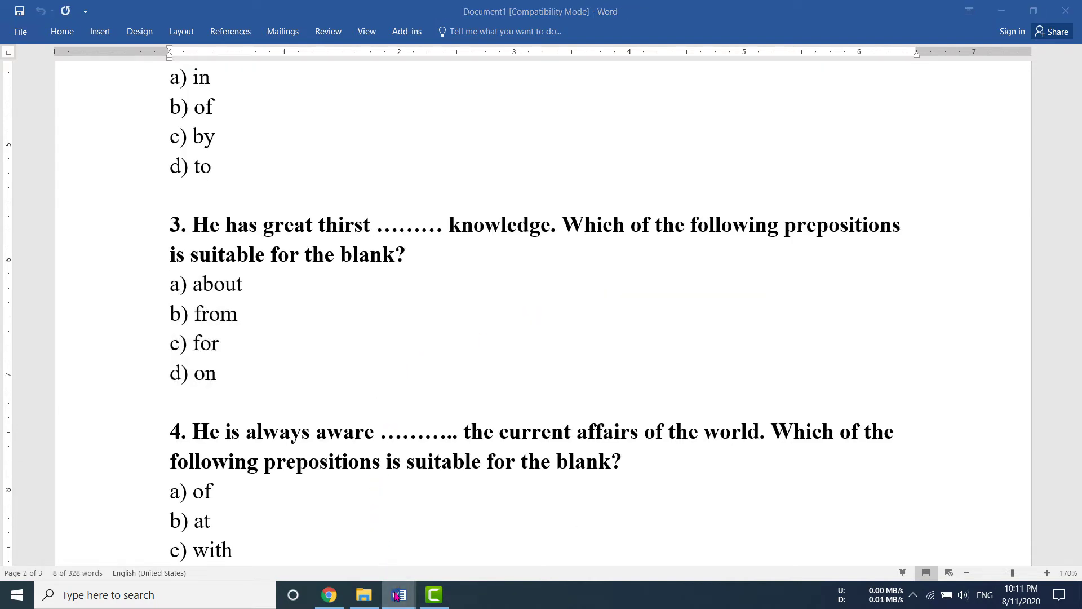
click(393, 543)
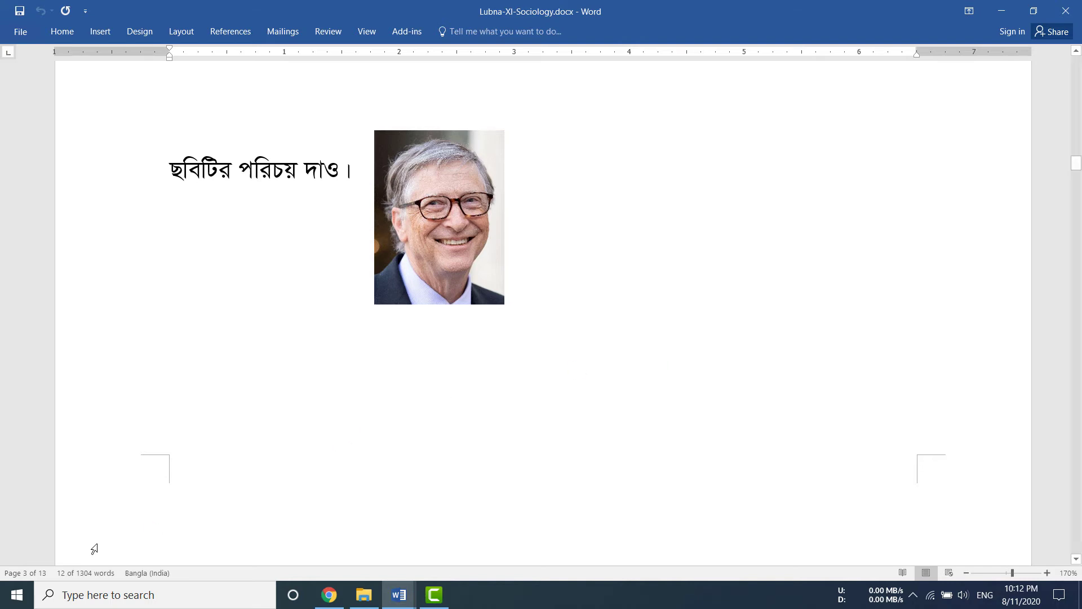
In Paint, paste the Word screenshot and crop it to the Bangla prompt and photo.
click(17, 597)
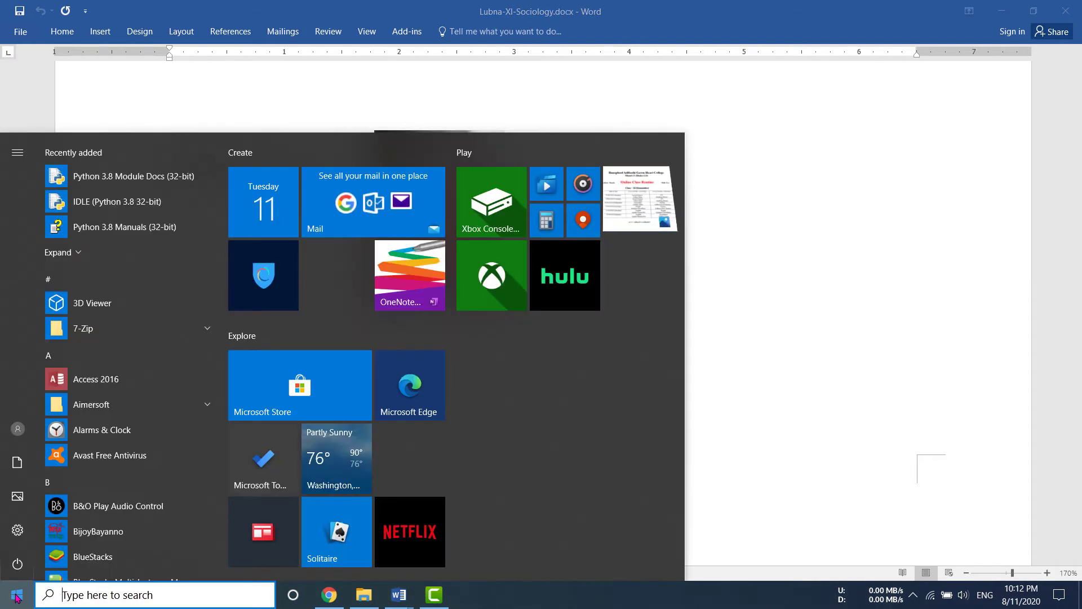
text(paint)
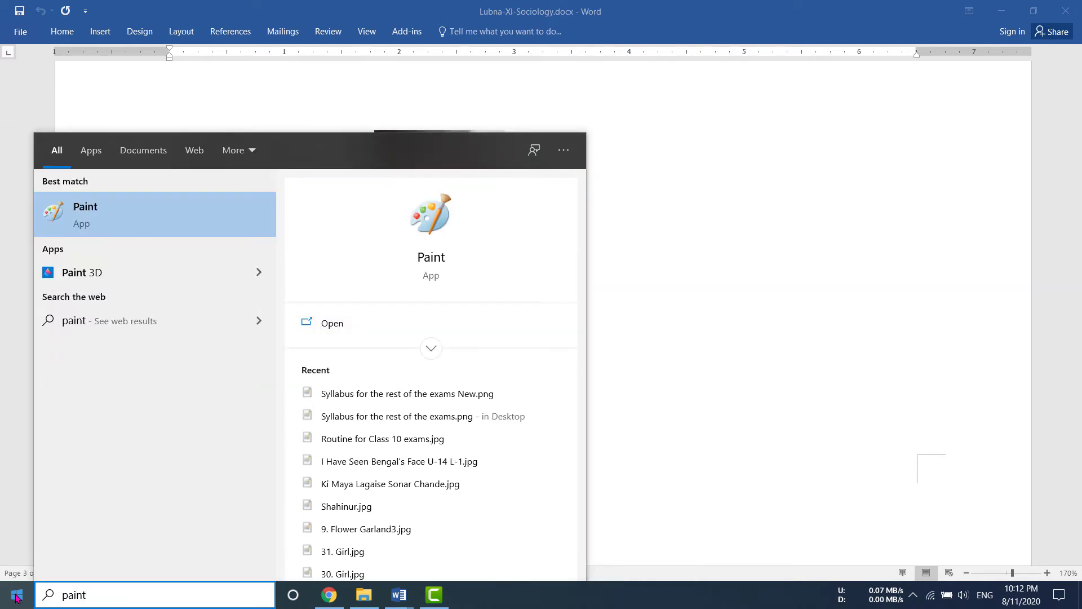
key(Return)
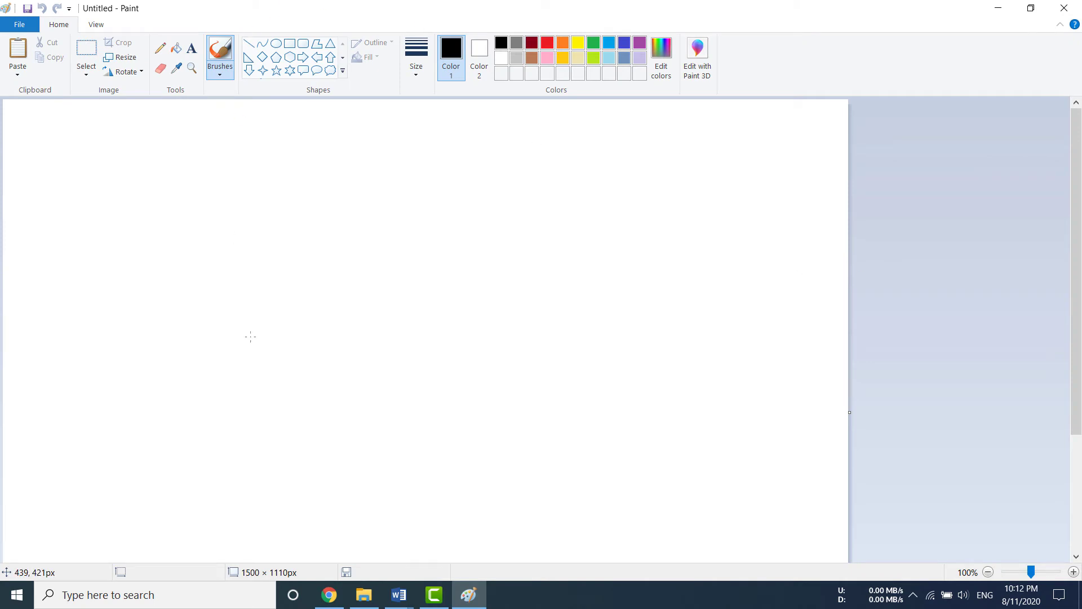
key(ctrl+v)
click(86, 70)
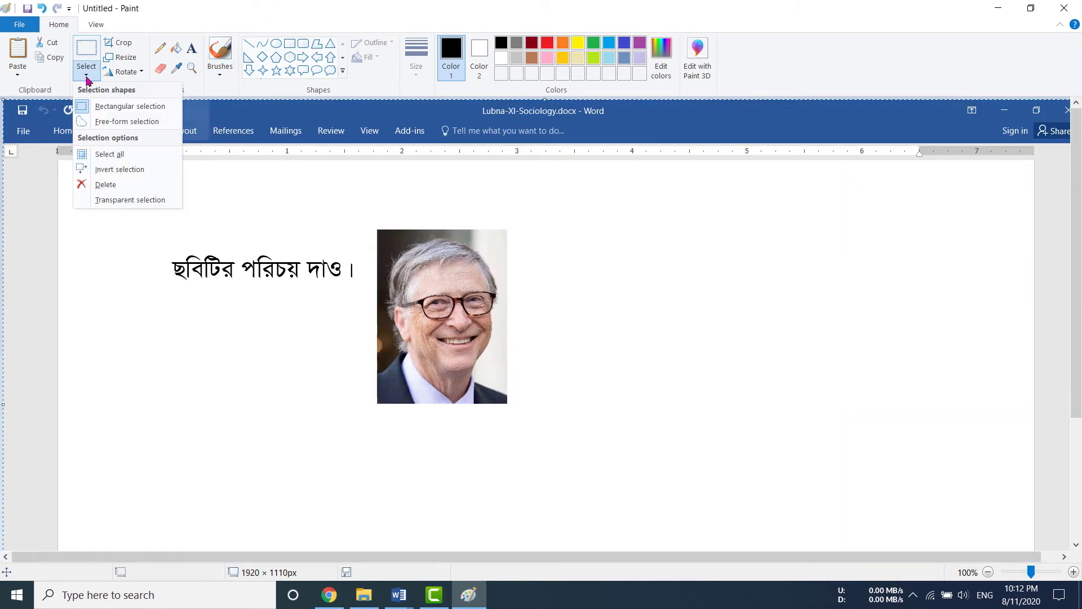
click(113, 106)
drag(171, 196, 523, 417)
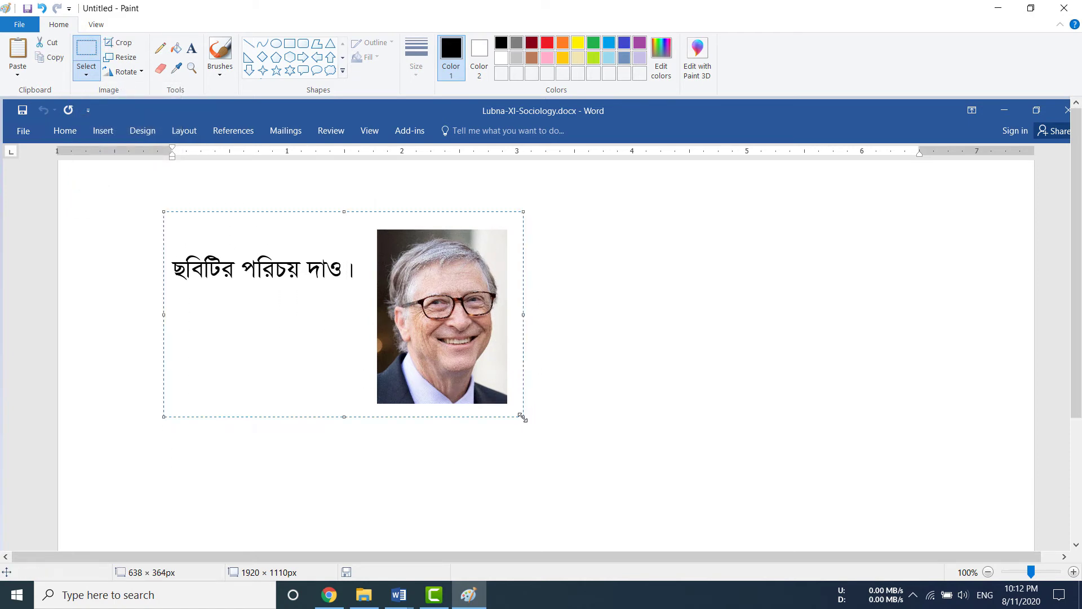
click(130, 45)
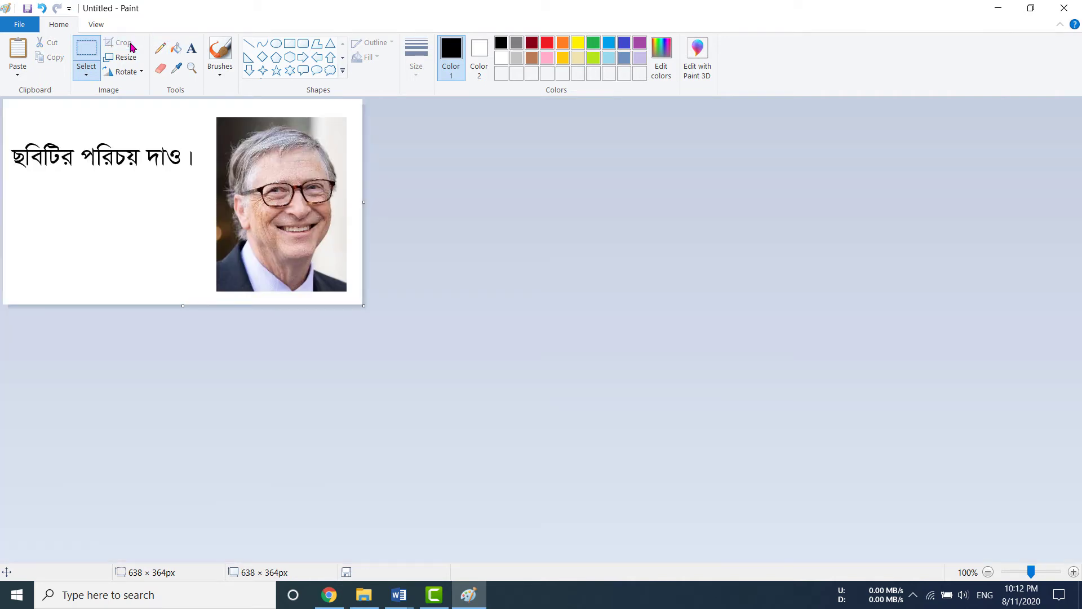
Save the cropped picture to the Desktop as JPEG Q-8.jpg.
click(28, 25)
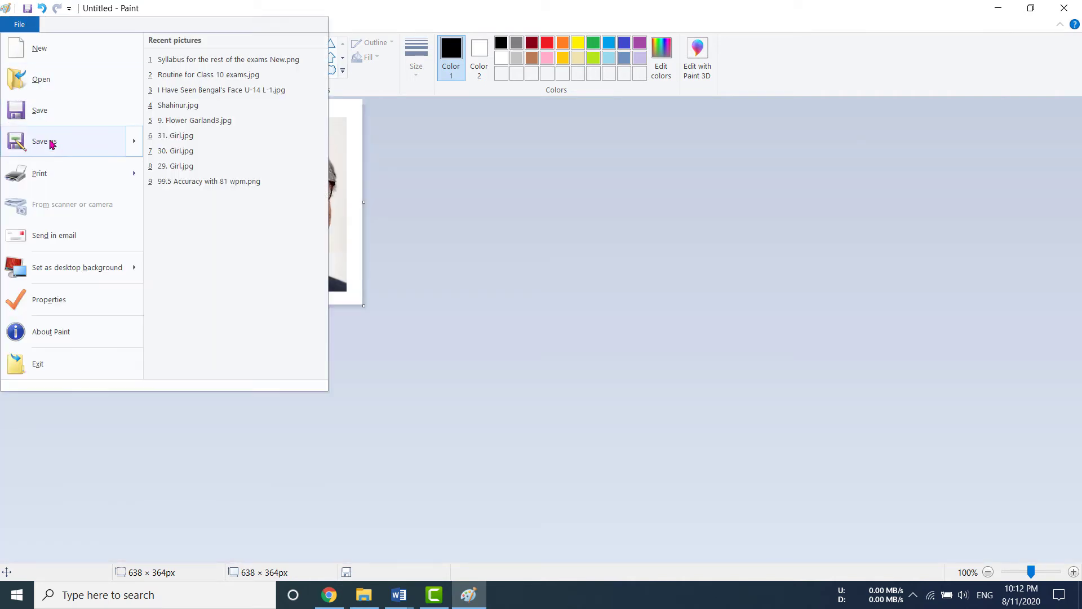
mouse_move(73, 143)
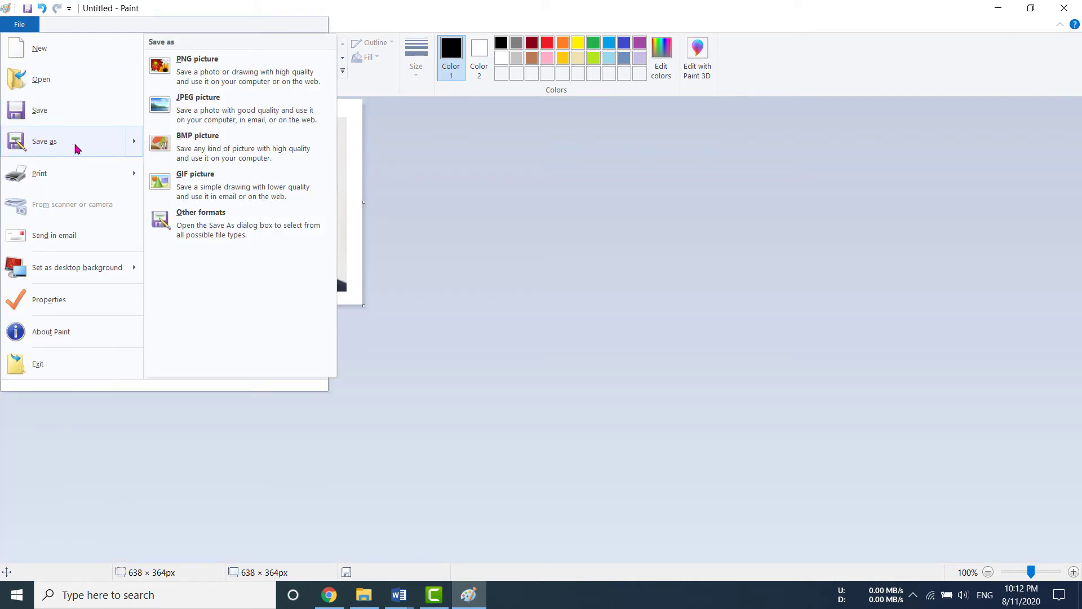
click(223, 115)
click(396, 222)
text(Q-8)
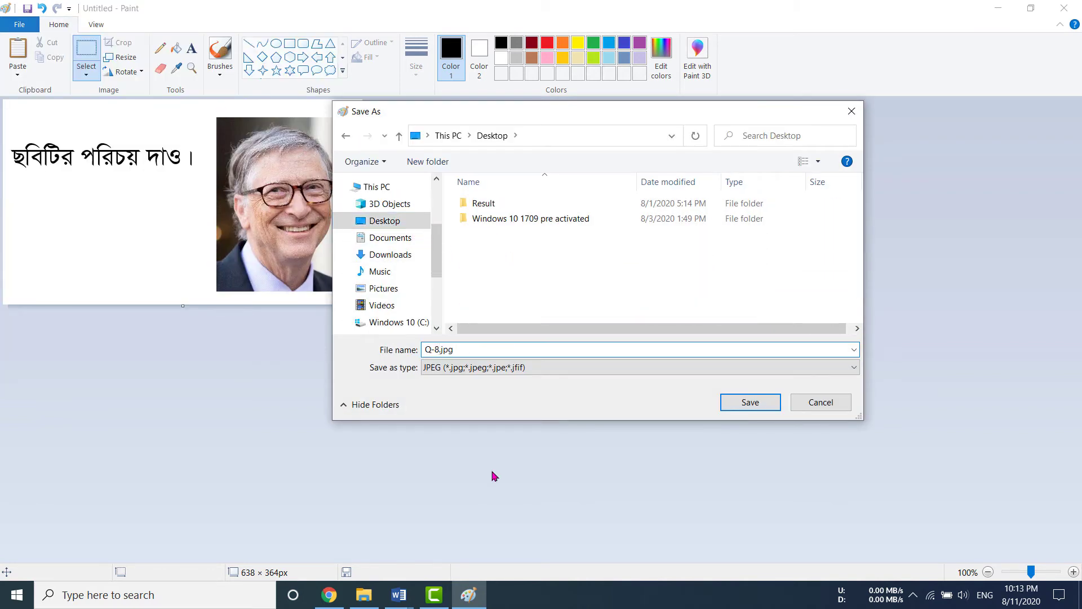
click(755, 403)
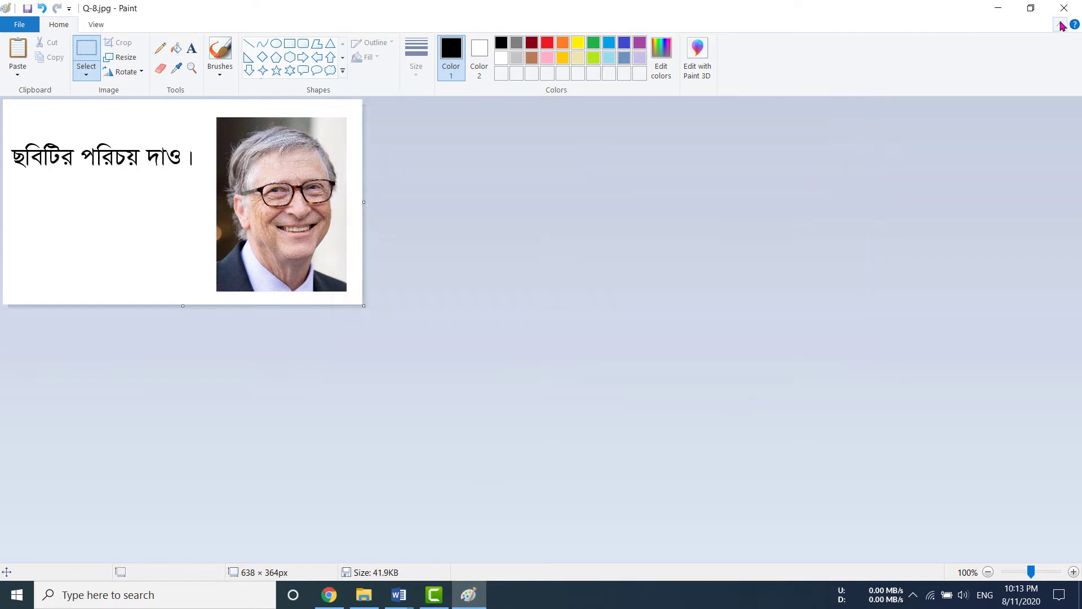
click(998, 7)
Back in the form, upload Q-8.jpg from the Desktop as question 8's picture.
click(998, 17)
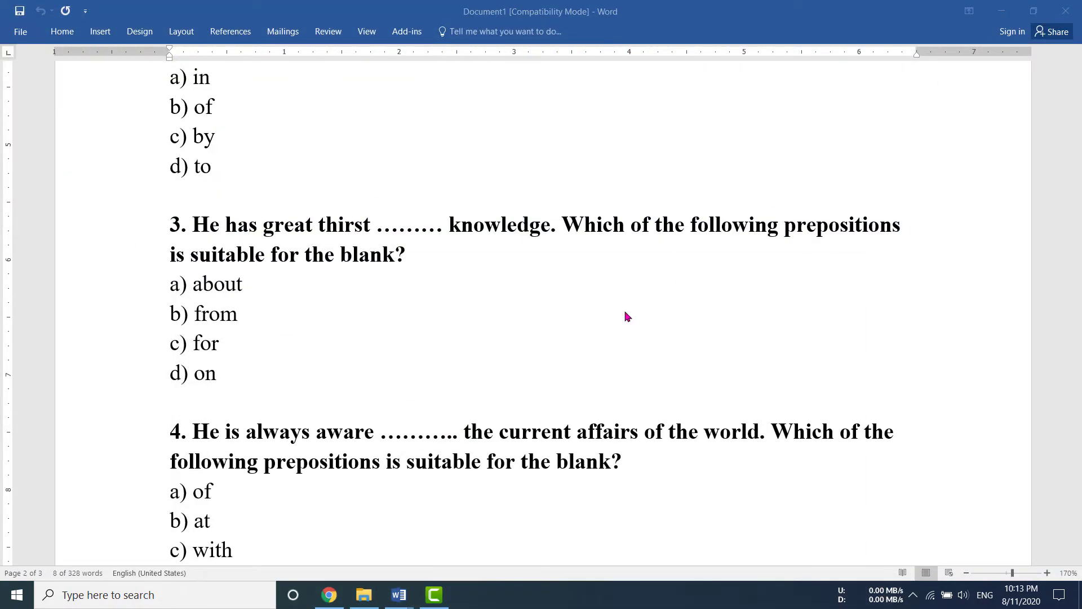
click(329, 595)
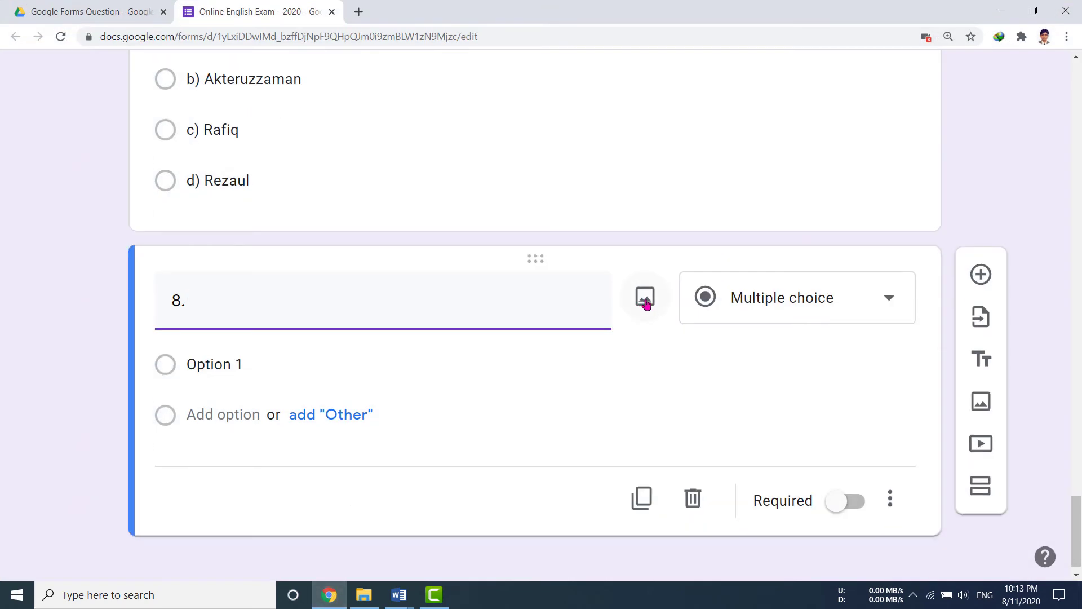
click(647, 304)
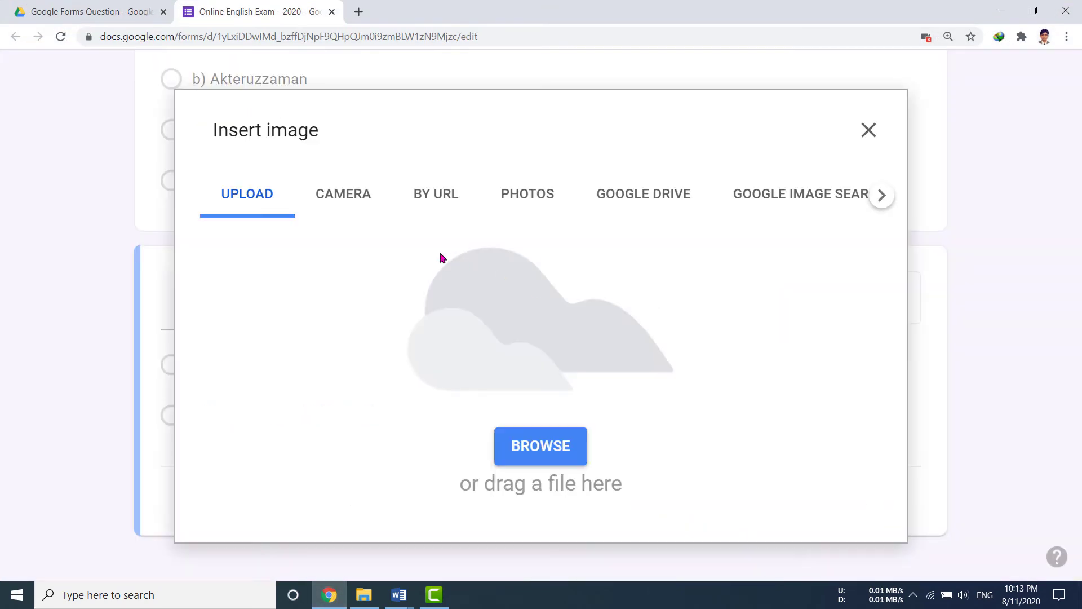
click(541, 450)
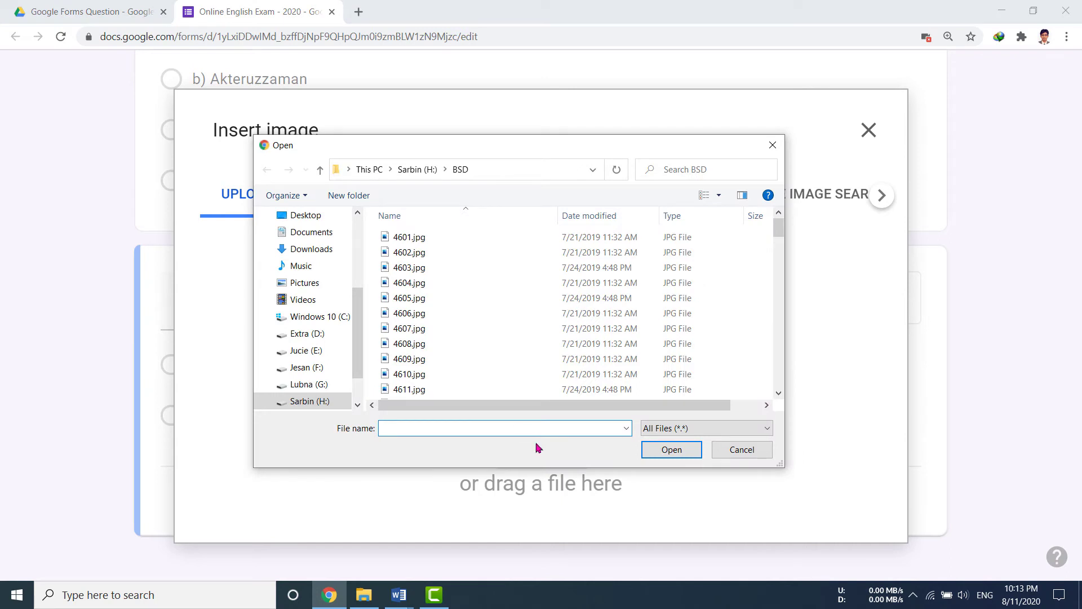
click(314, 219)
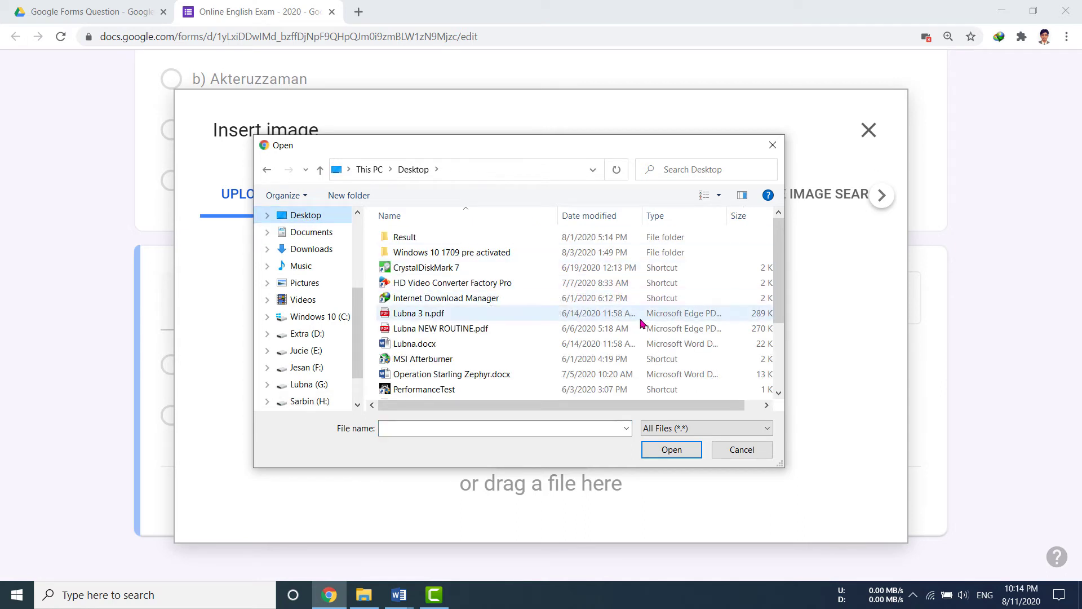
drag(779, 252, 779, 310)
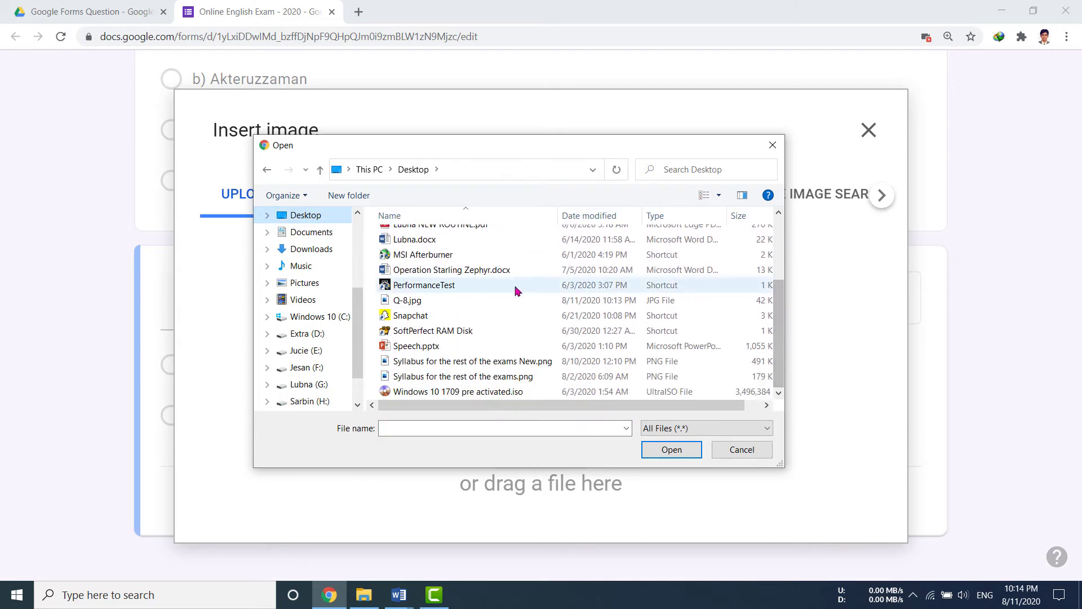
double_click(404, 301)
Complete question 8's title after '8.' with 'Introduce this picture.'.
scroll(558, 293, down, 5)
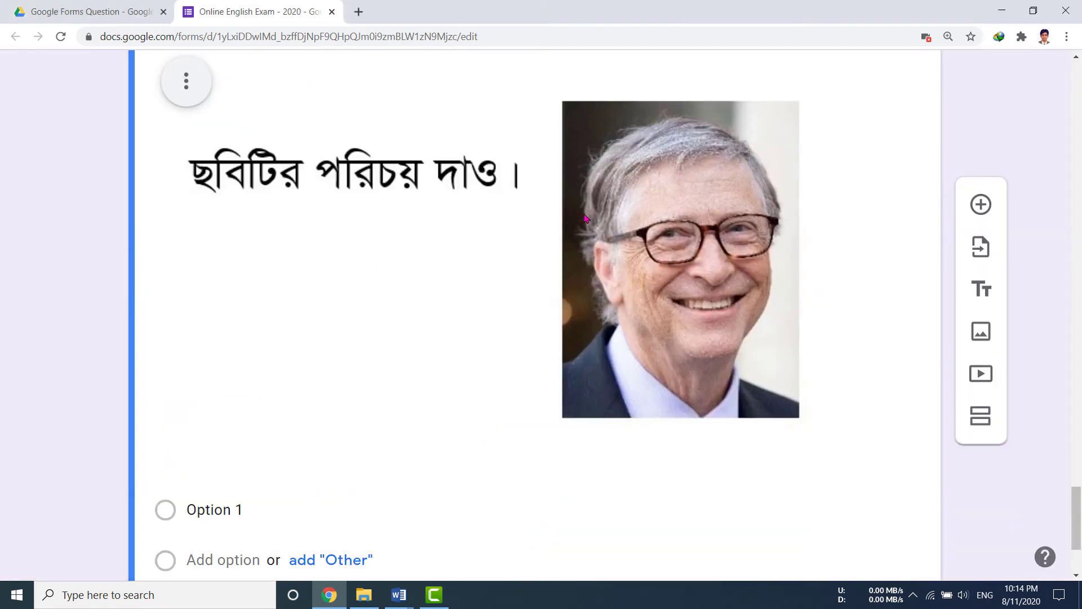
scroll(568, 223, up, 4)
click(380, 252)
scroll(433, 358, down, 5)
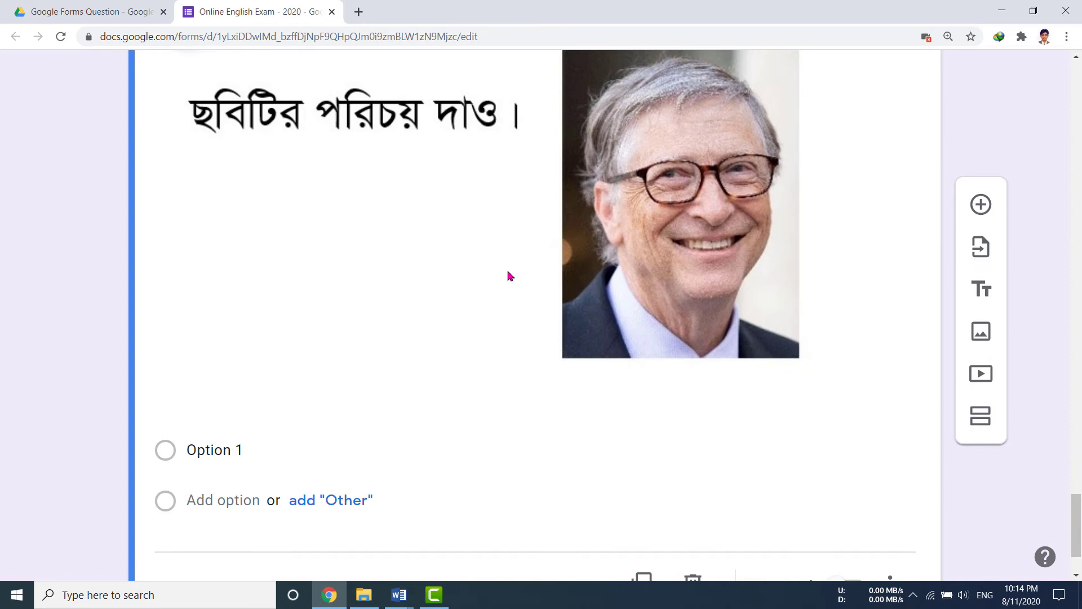
click(214, 454)
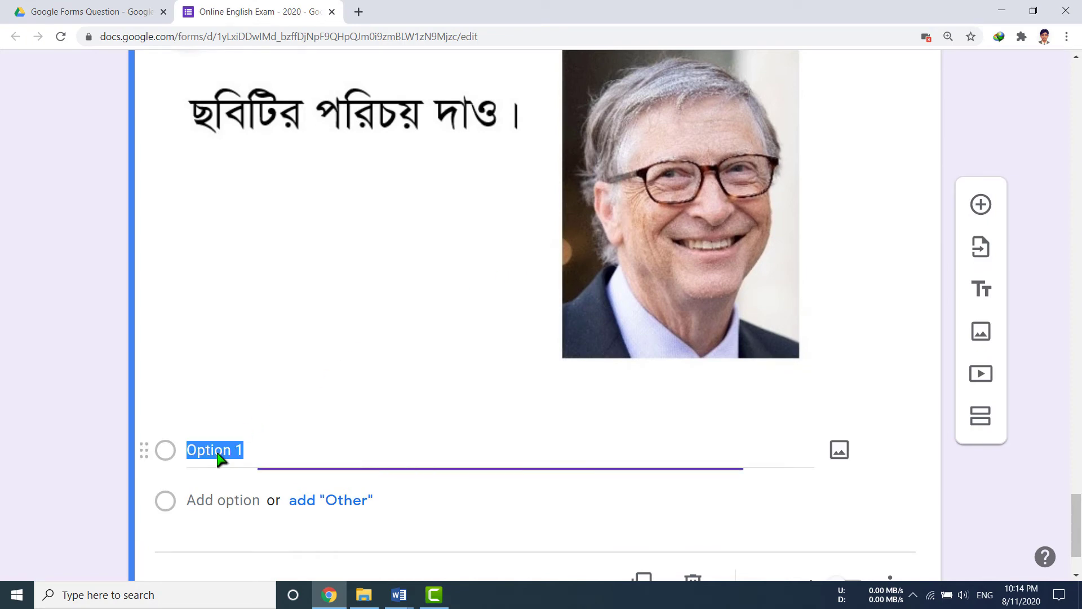
scroll(372, 398, up, 3)
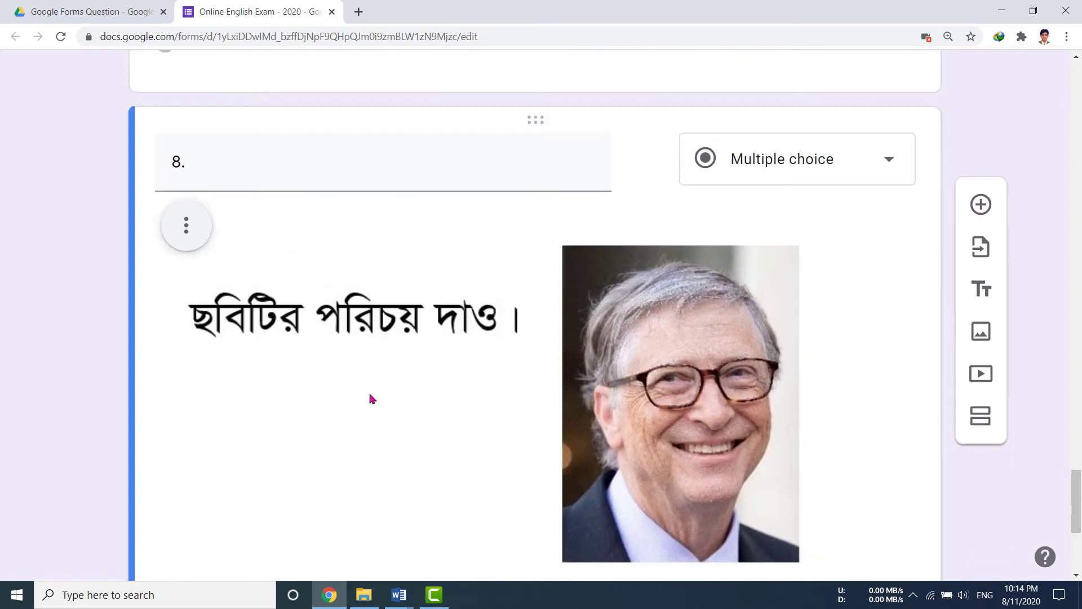
scroll(372, 399, down, 3)
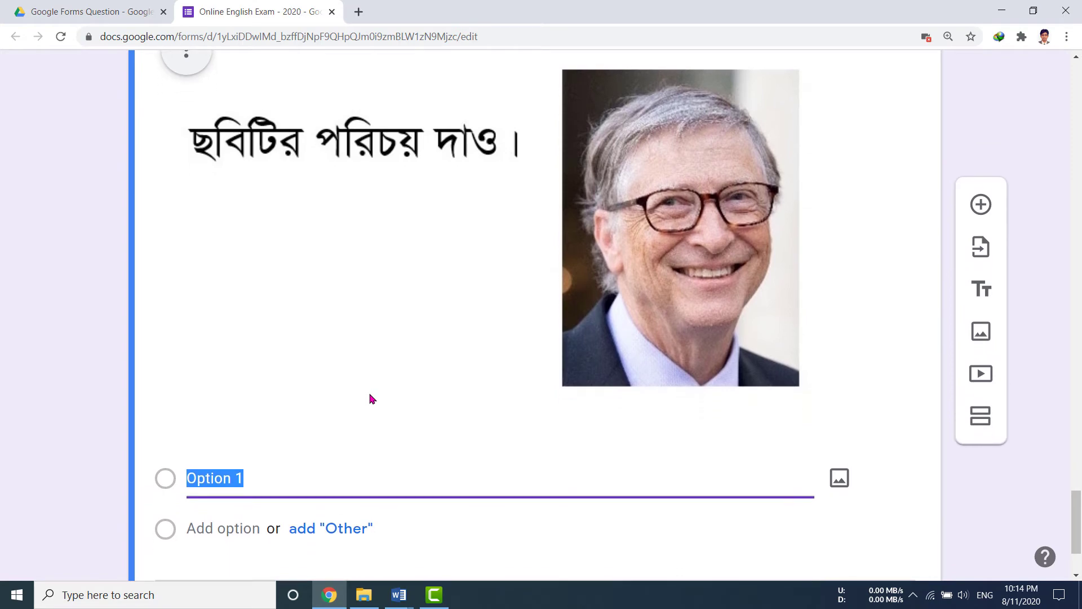
scroll(372, 399, up, 4)
click(243, 203)
click(243, 203)
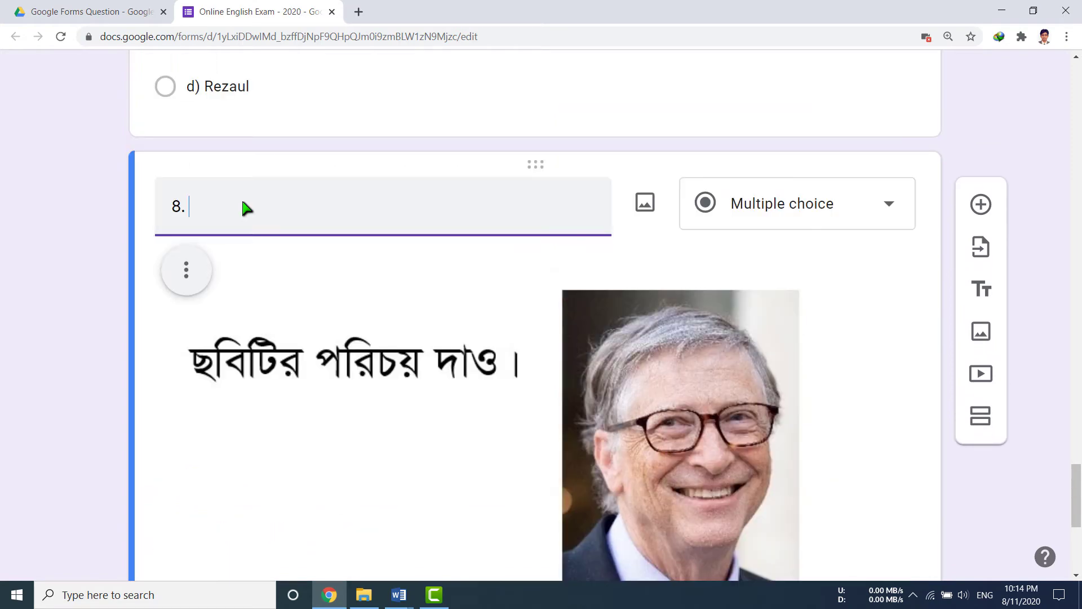
text(Introduce this picture.)
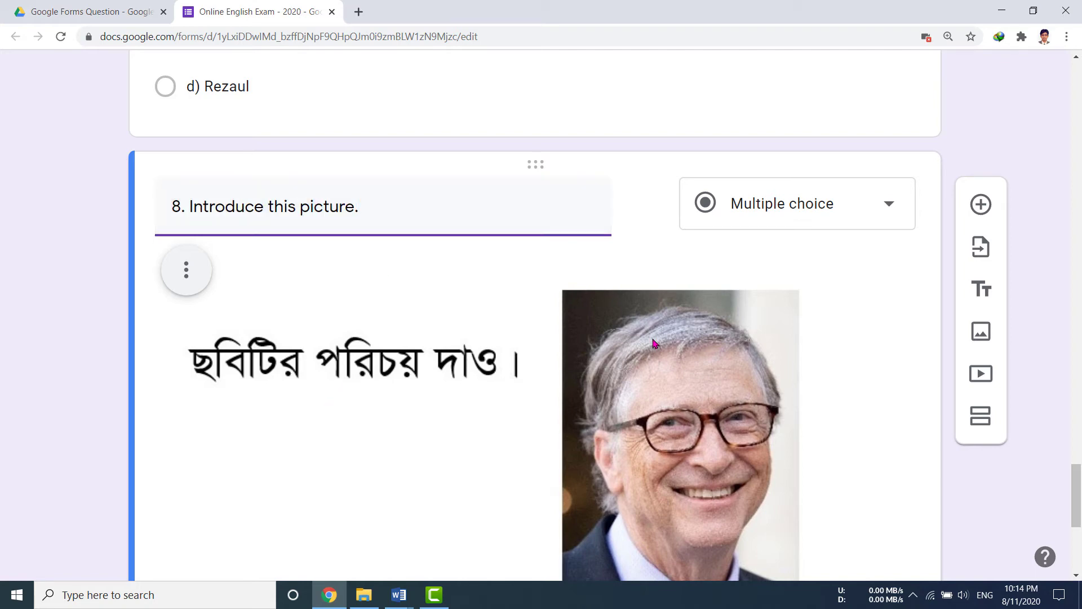
scroll(654, 344, down, 6)
Enter question 8's options: a) John Donne, b) Shakespeare, c) Bill Gates, d) Rabindranath Tagore.
click(240, 352)
text(a) John Donne)
key(Return)
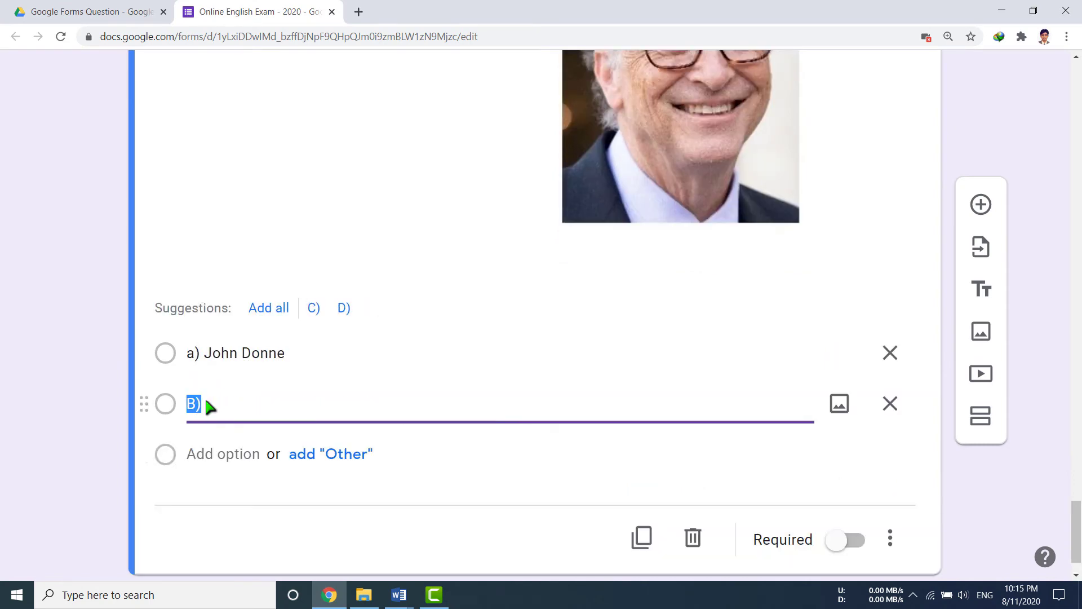
text(b) Shakespeare)
key(Return)
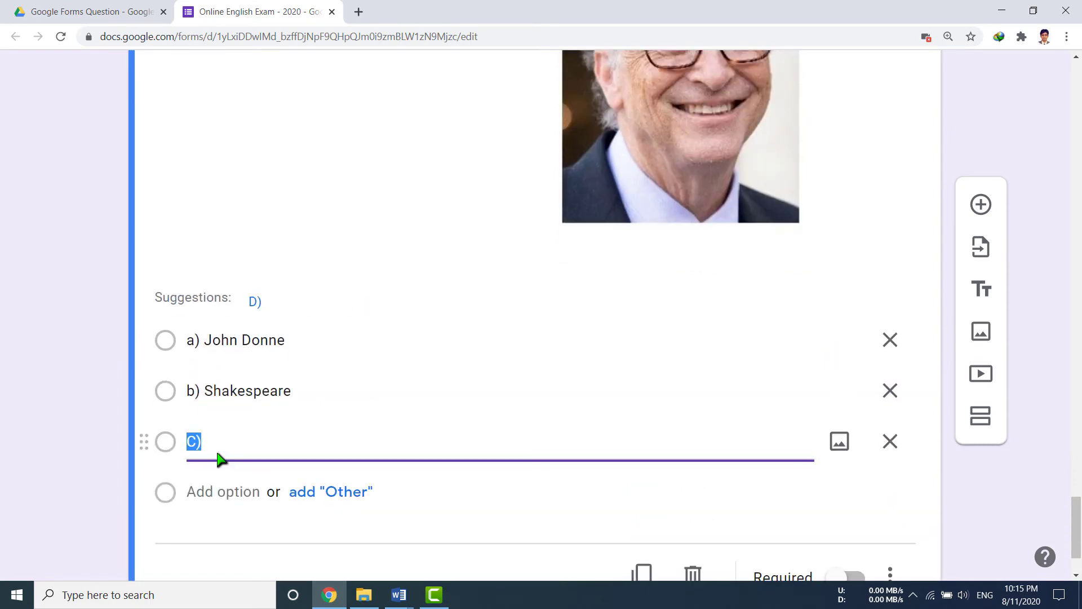
text(c) Bill Gates)
click(220, 494)
text(d) Rabindranath Ta)
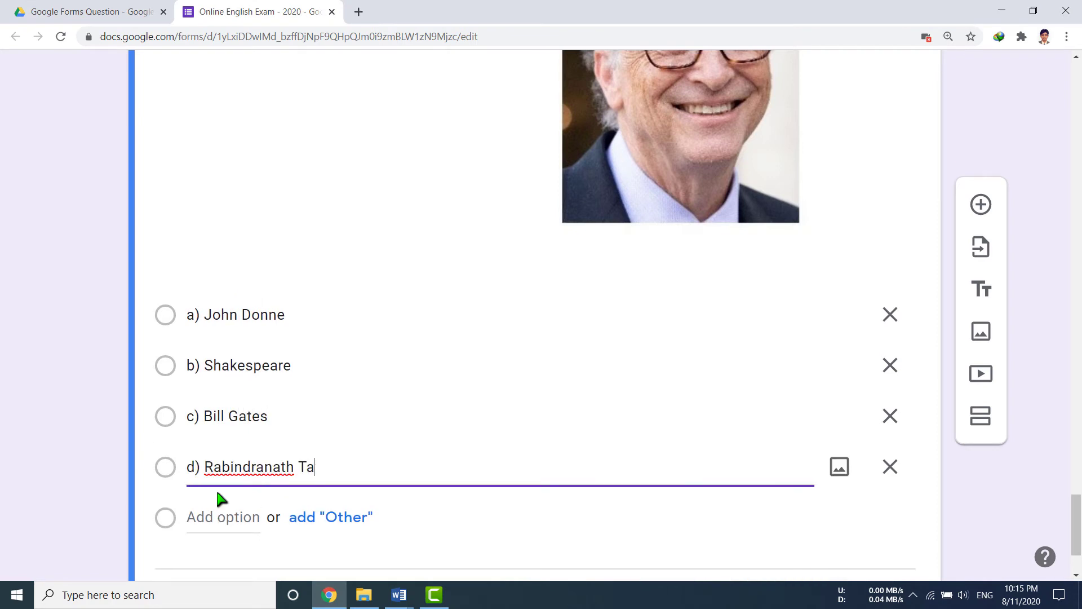
text(gore)
scroll(377, 449, down, 2)
scroll(466, 374, up, 6)
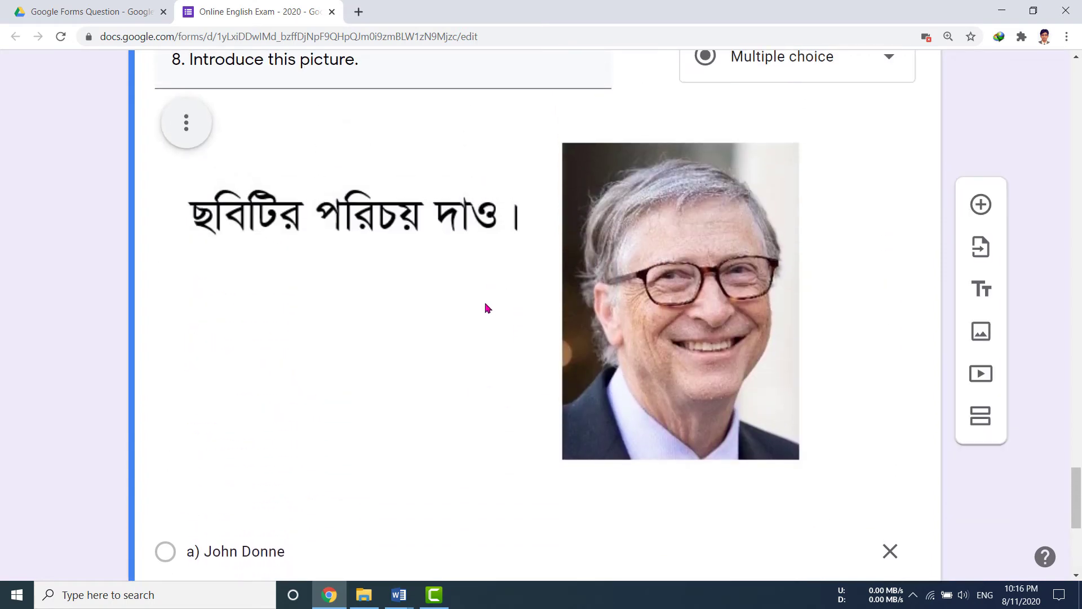
scroll(482, 317, up, 3)
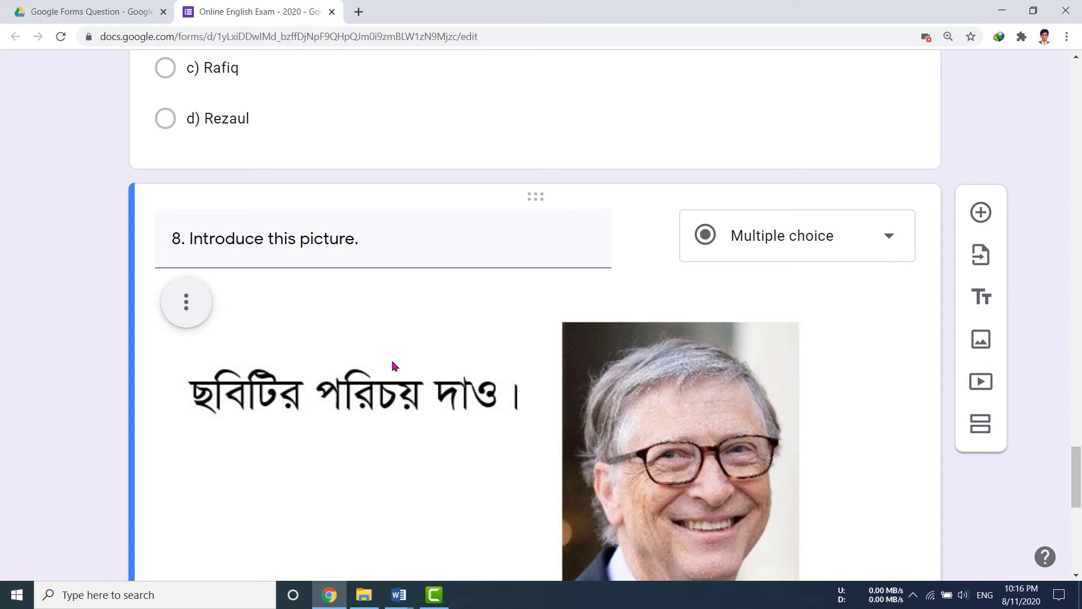
scroll(454, 394, down, 4)
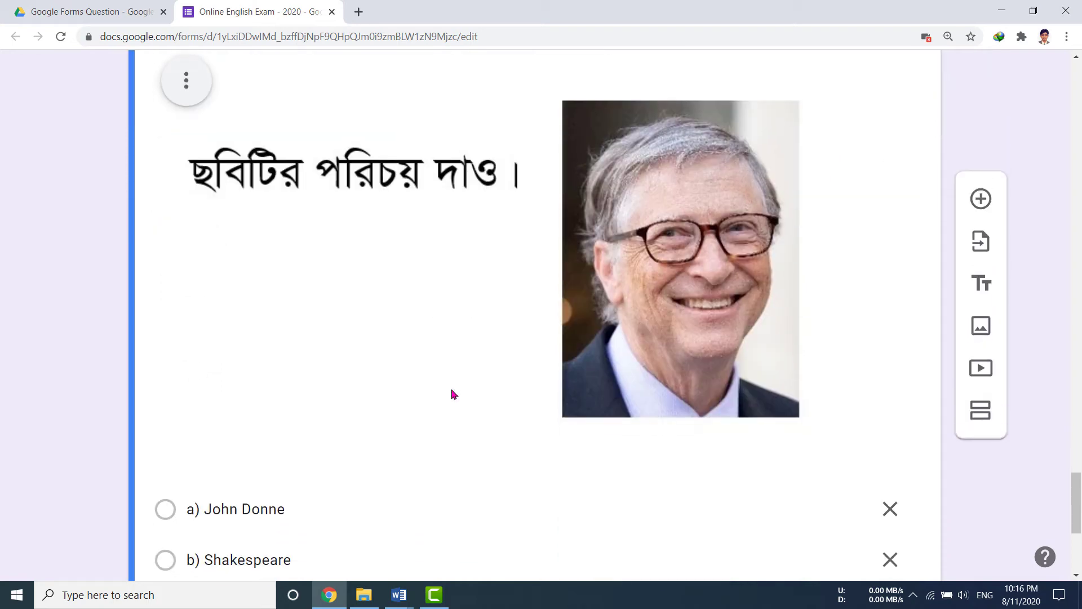
scroll(474, 400, down, 4)
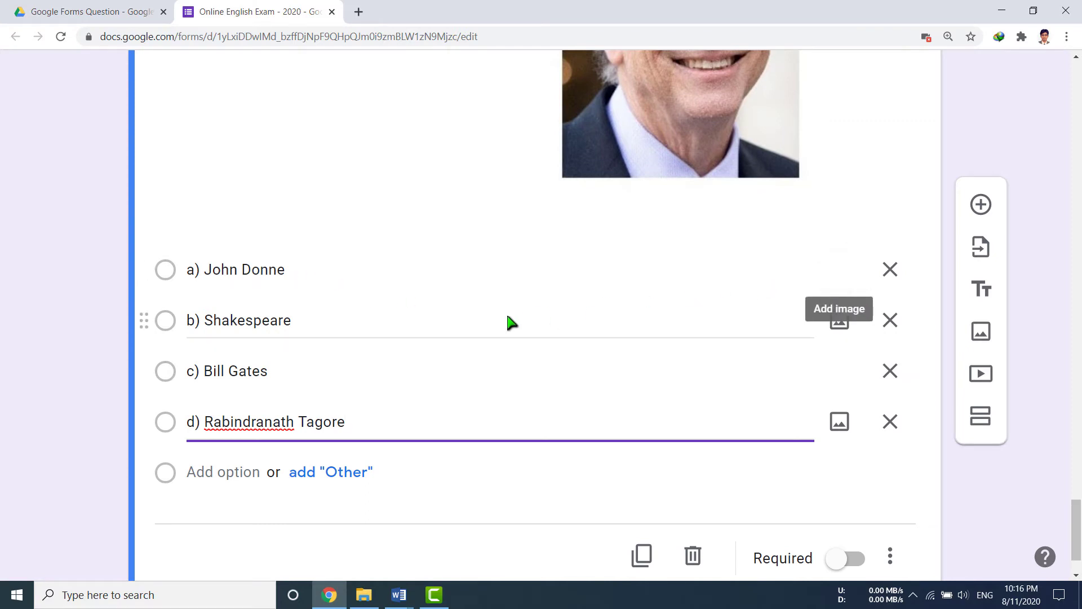
mouse_move(398, 593)
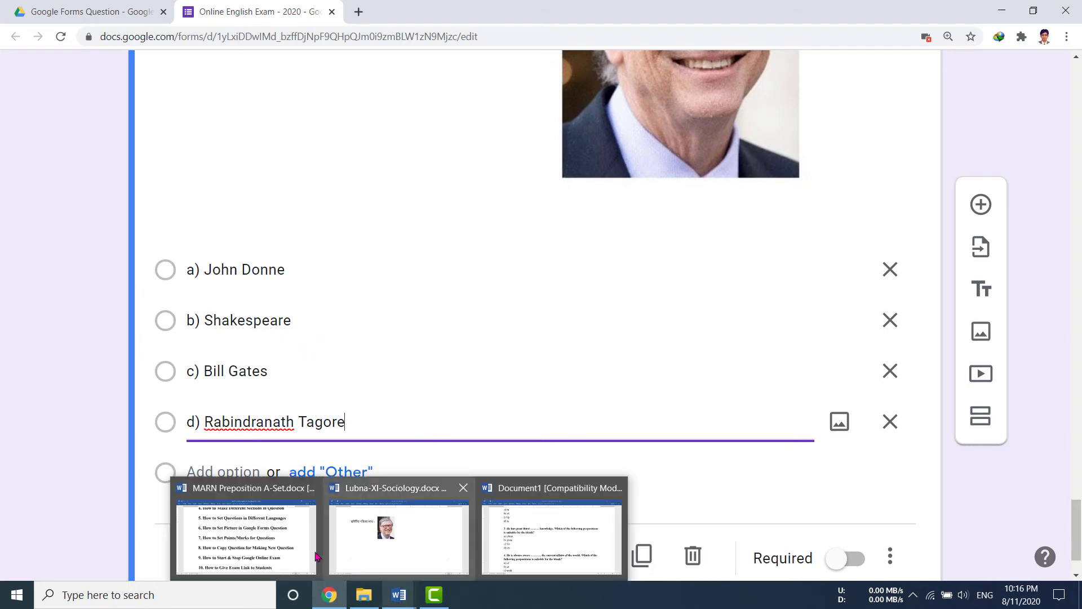
click(259, 545)
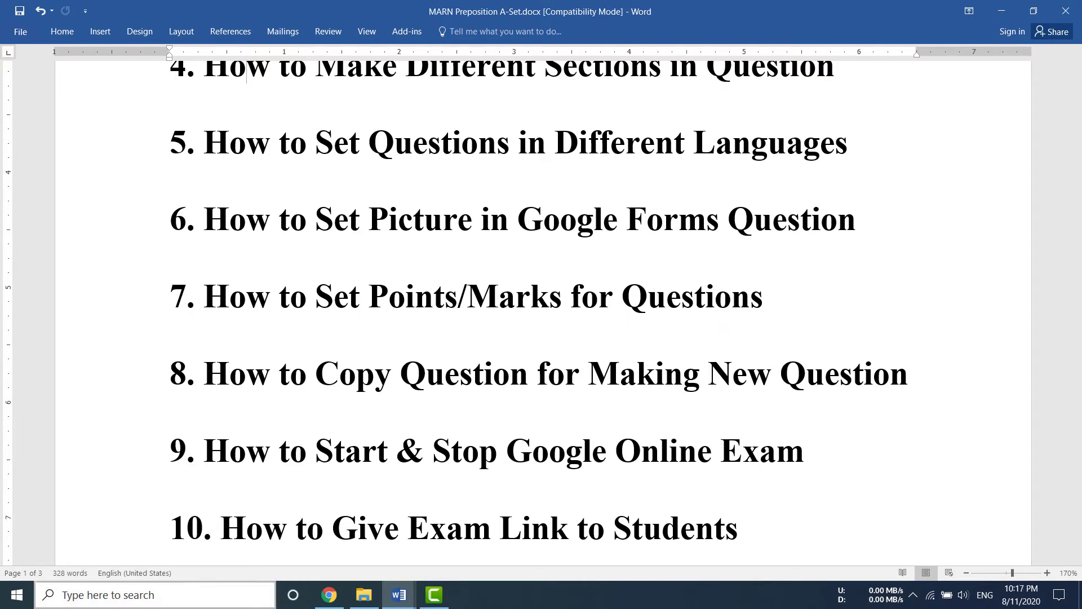
click(327, 599)
scroll(662, 362, up, 20)
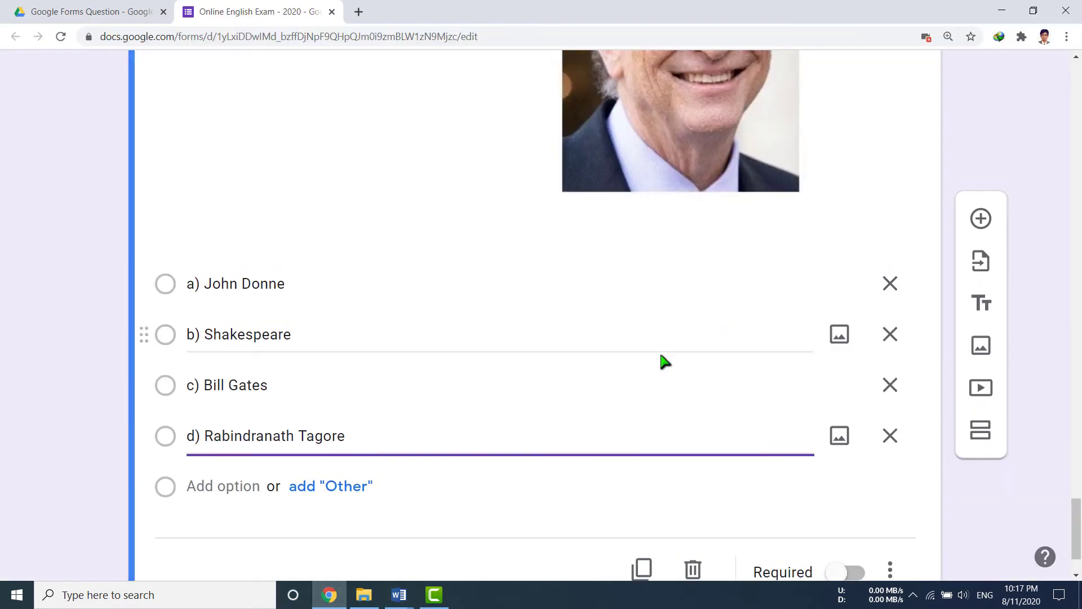
scroll(665, 361, up, 20)
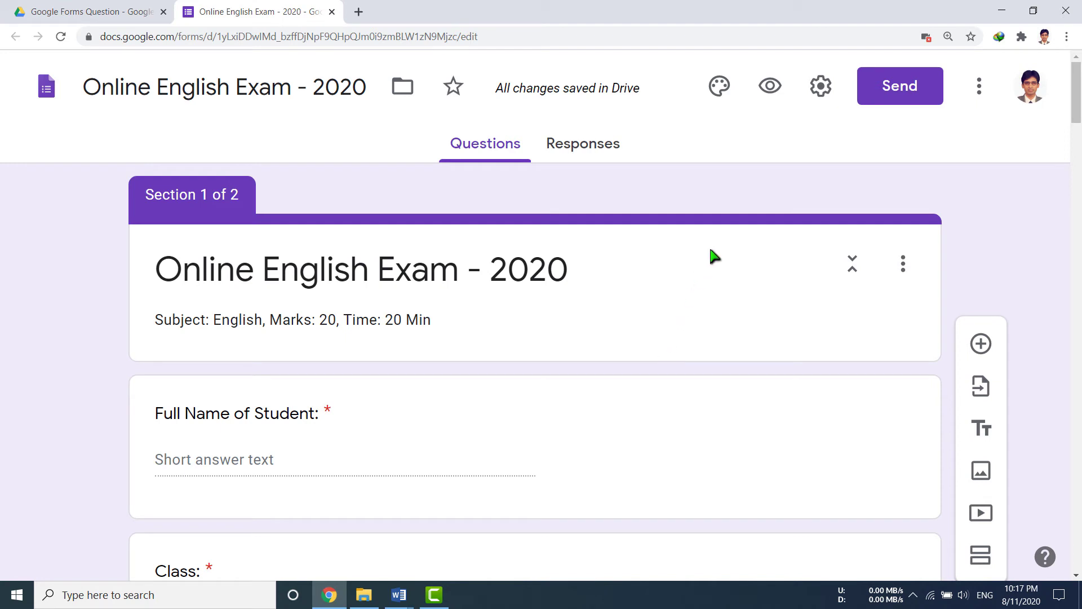
In form settings, limit respondents to 1 response, leaving email collection off, then view Presentation.
click(822, 91)
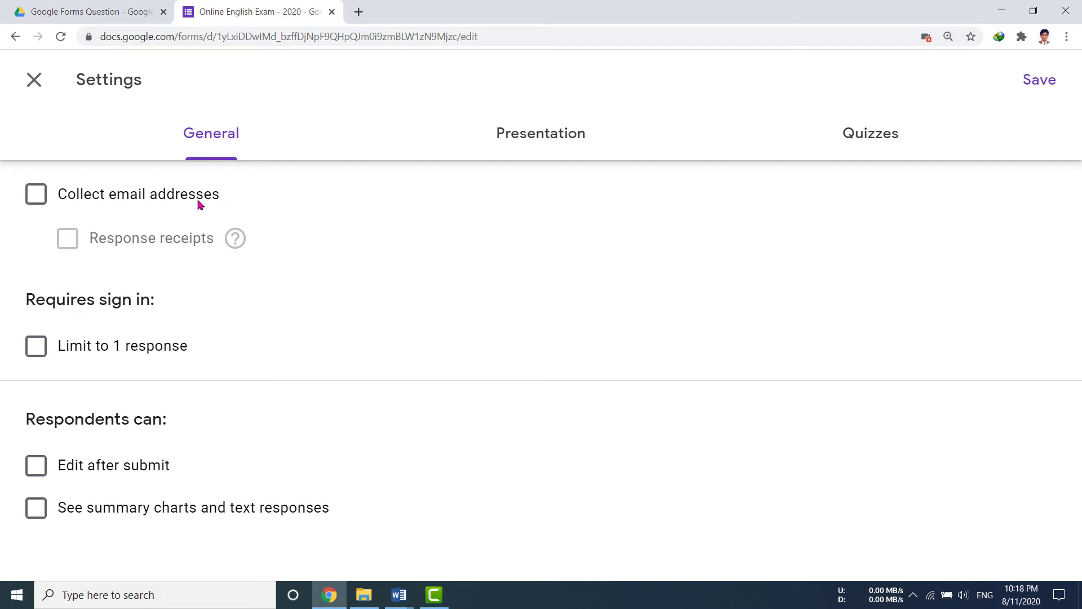
click(35, 201)
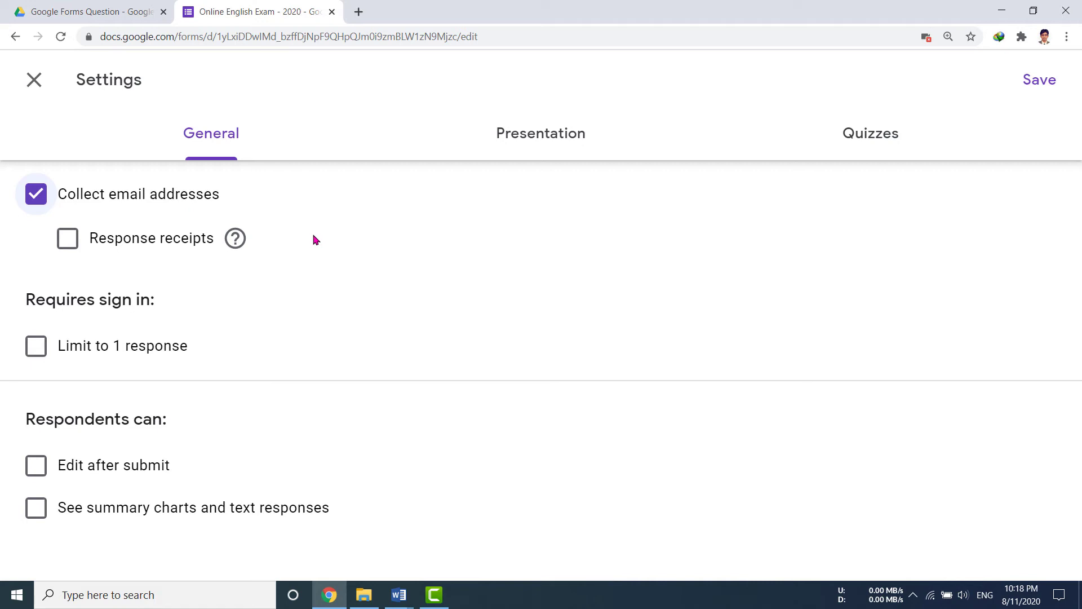
key(space)
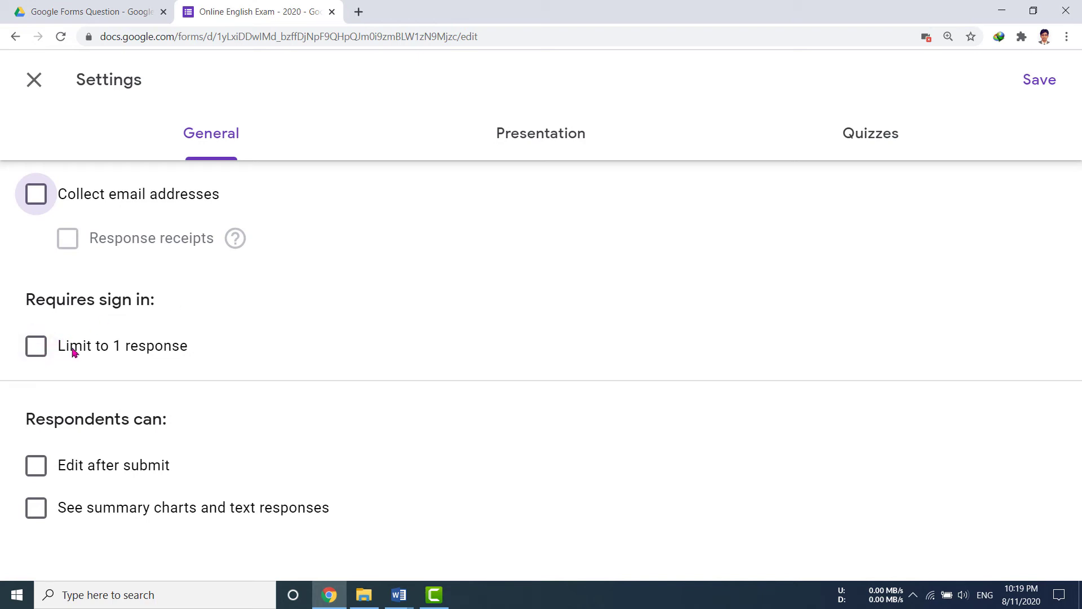
click(38, 352)
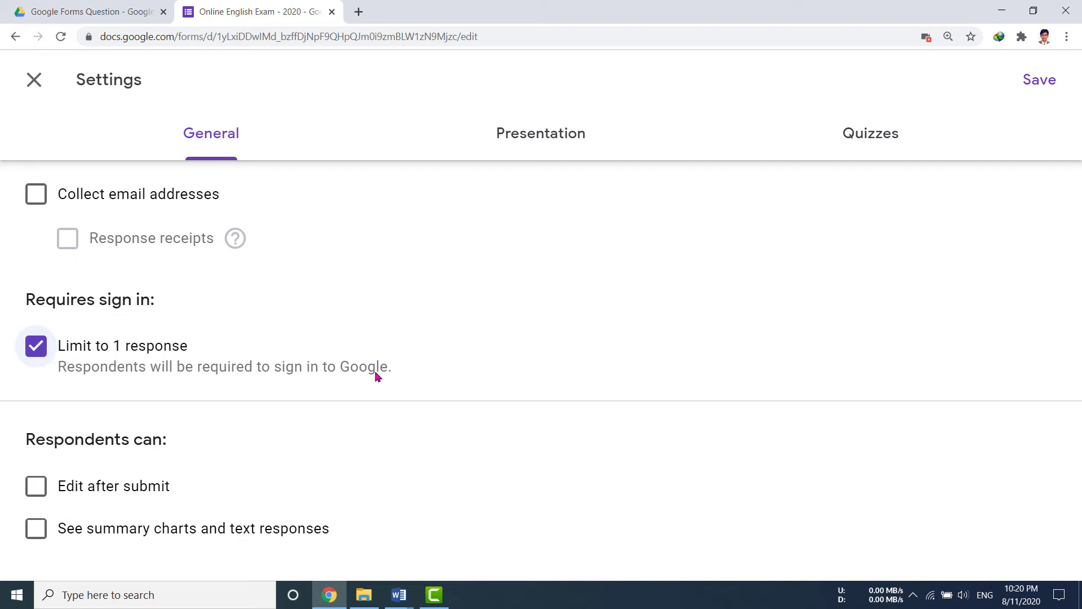
click(552, 139)
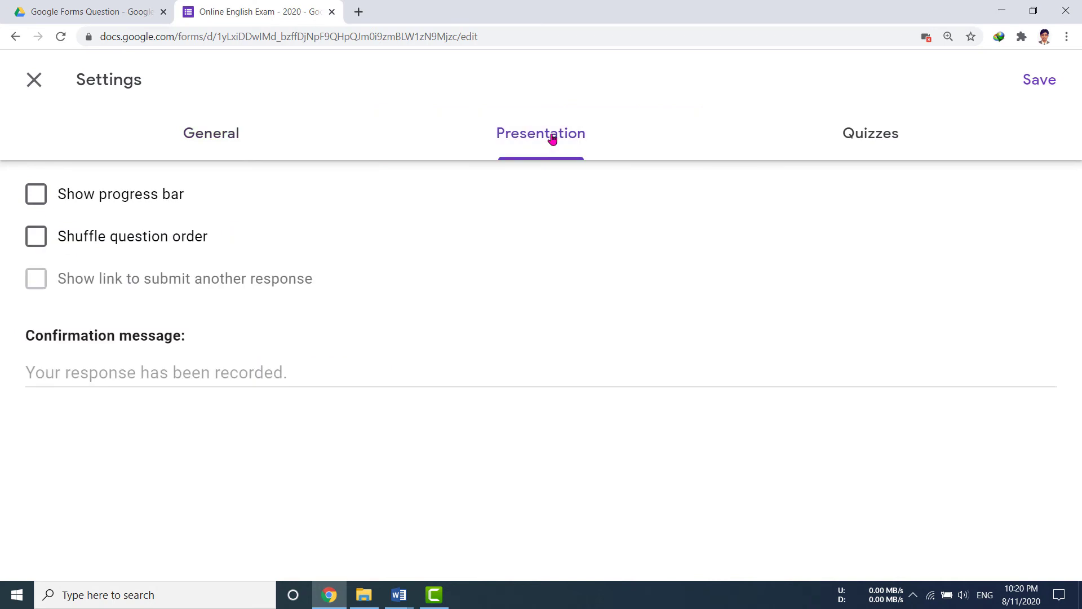
Show a progress bar and set a confirmation message thanking students for appearing at the exam.
click(43, 198)
click(174, 383)
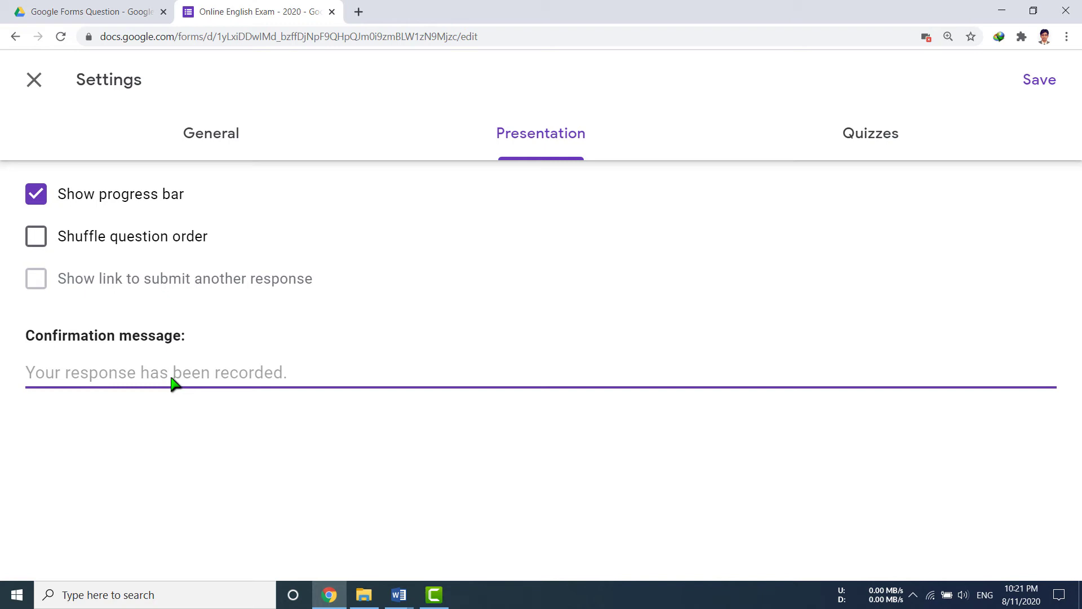
text(Your answer )
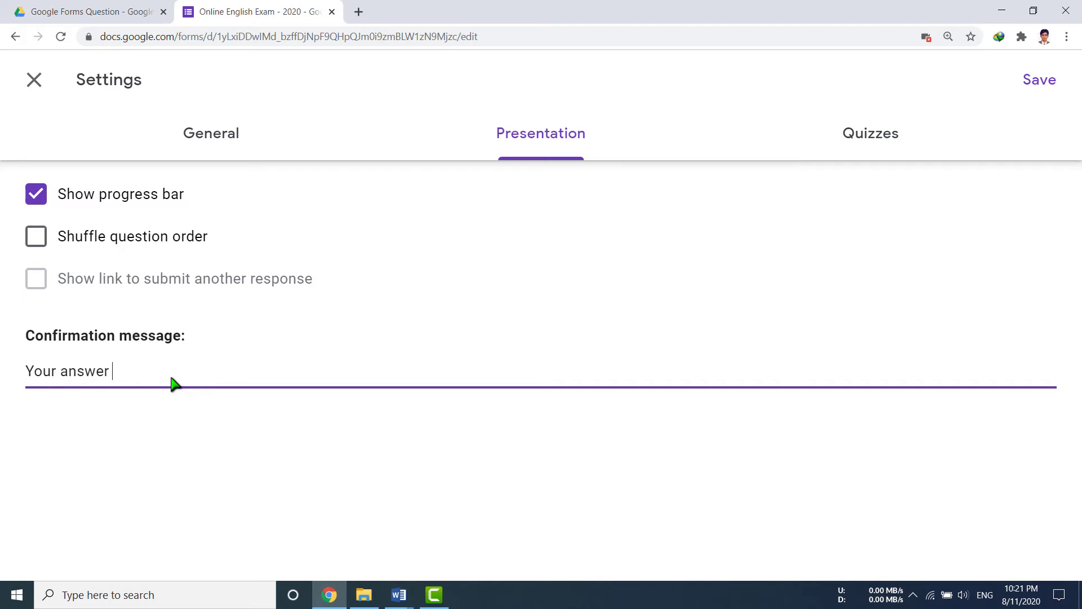
text(/ response has been submitted )
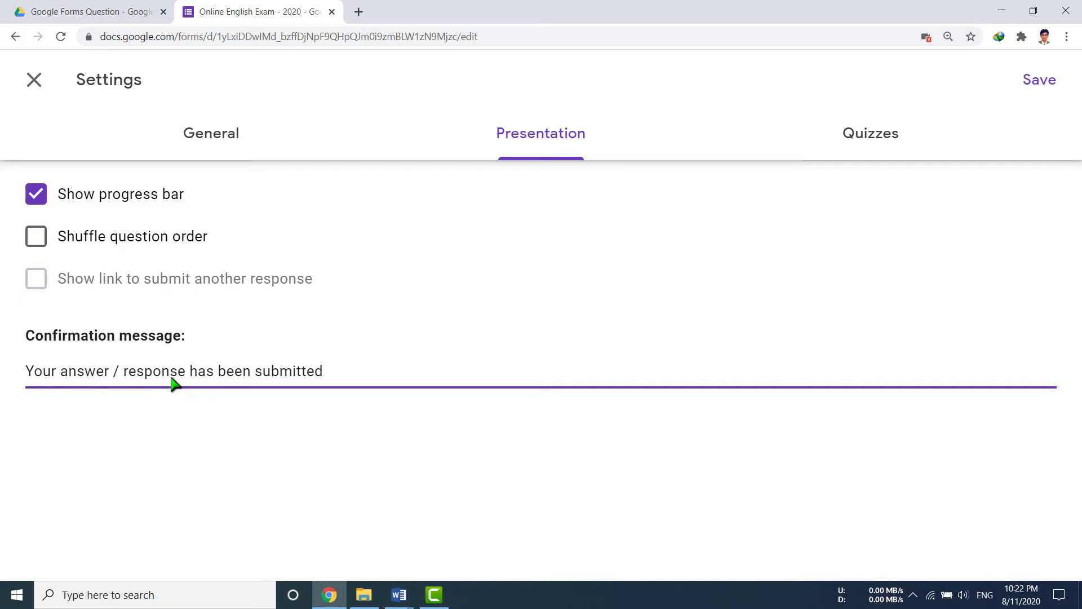
text(successfully)
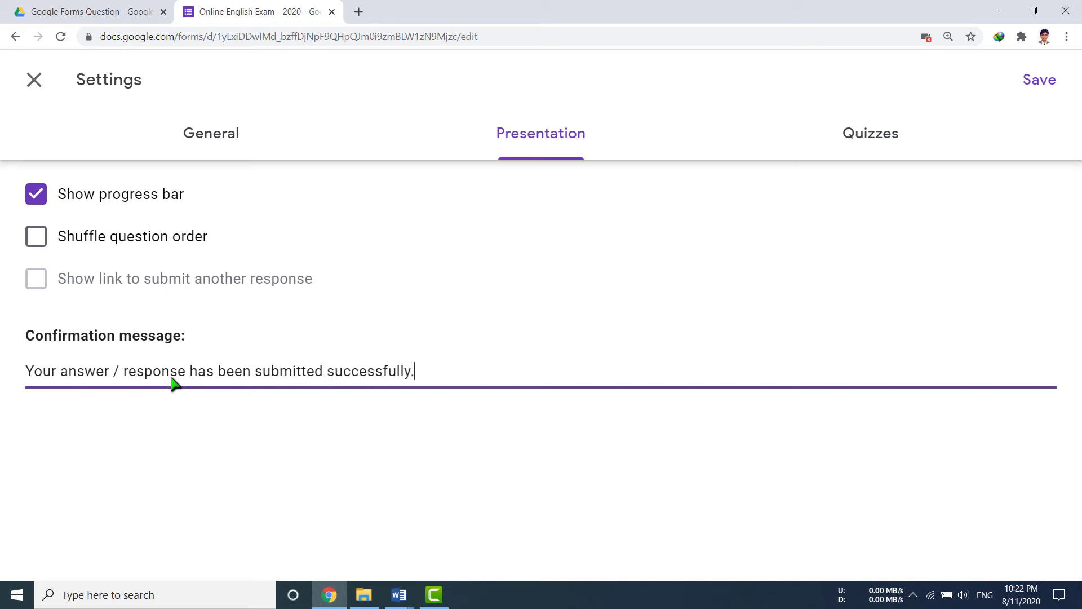
text(. Thank you for appearing at the )
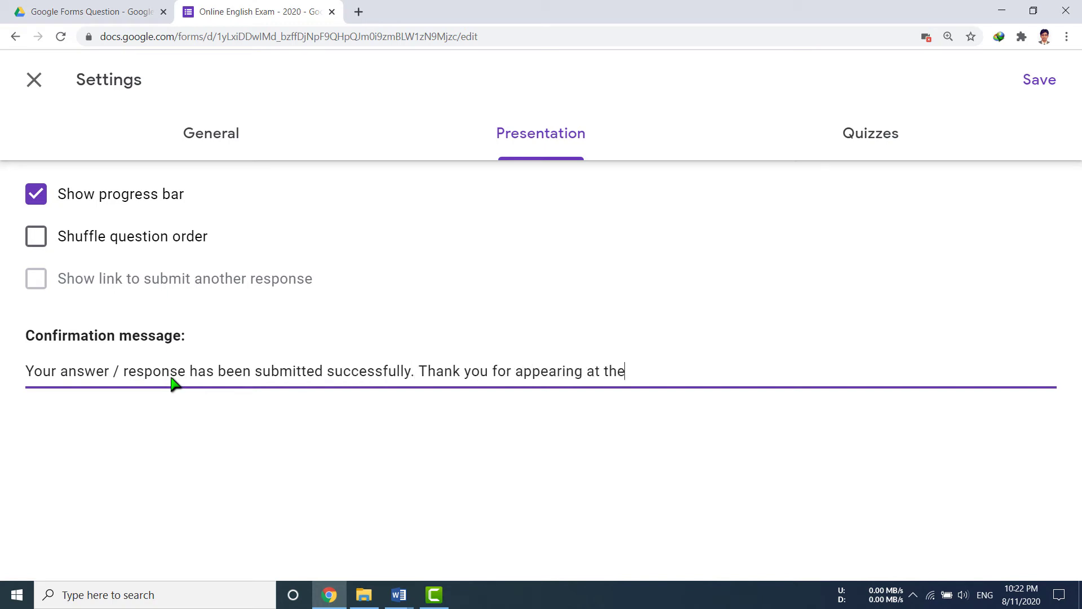
text(Online English Exam.)
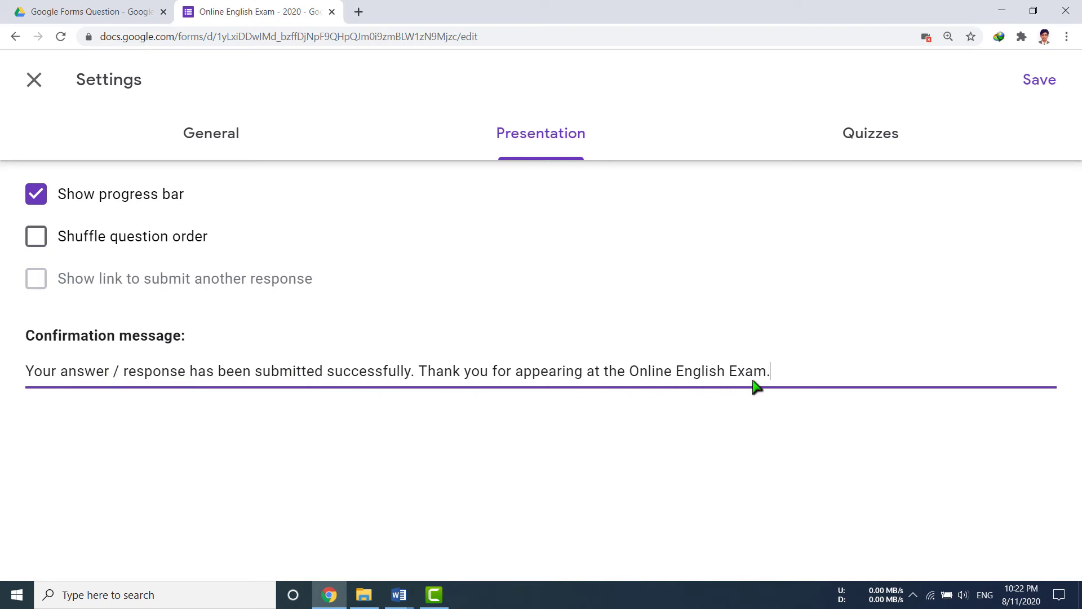
click(883, 142)
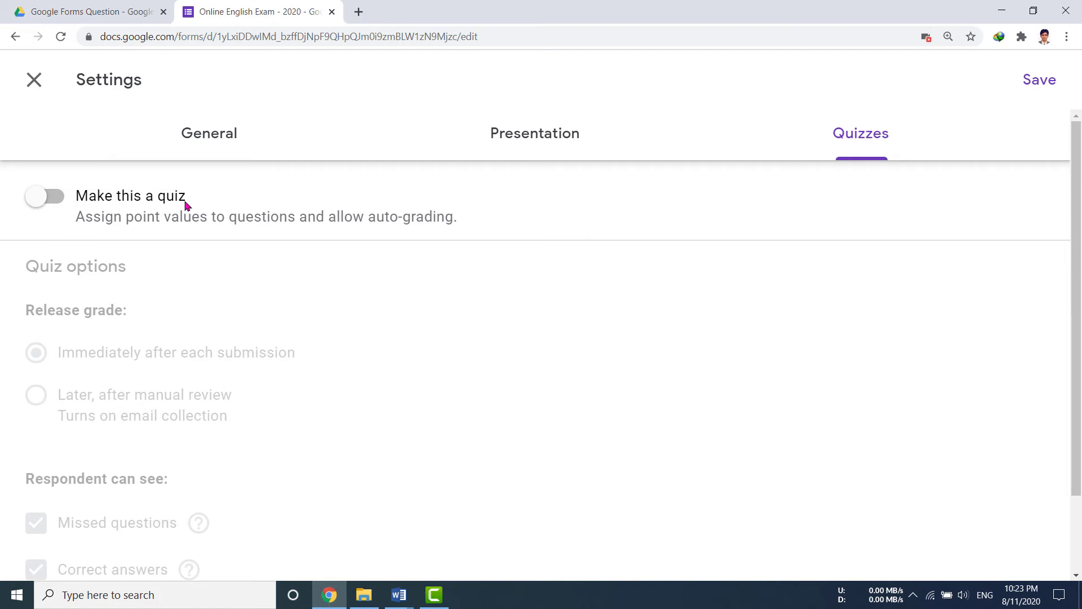
Make the form a quiz releasing grades immediately after each submission, and save the settings.
click(61, 202)
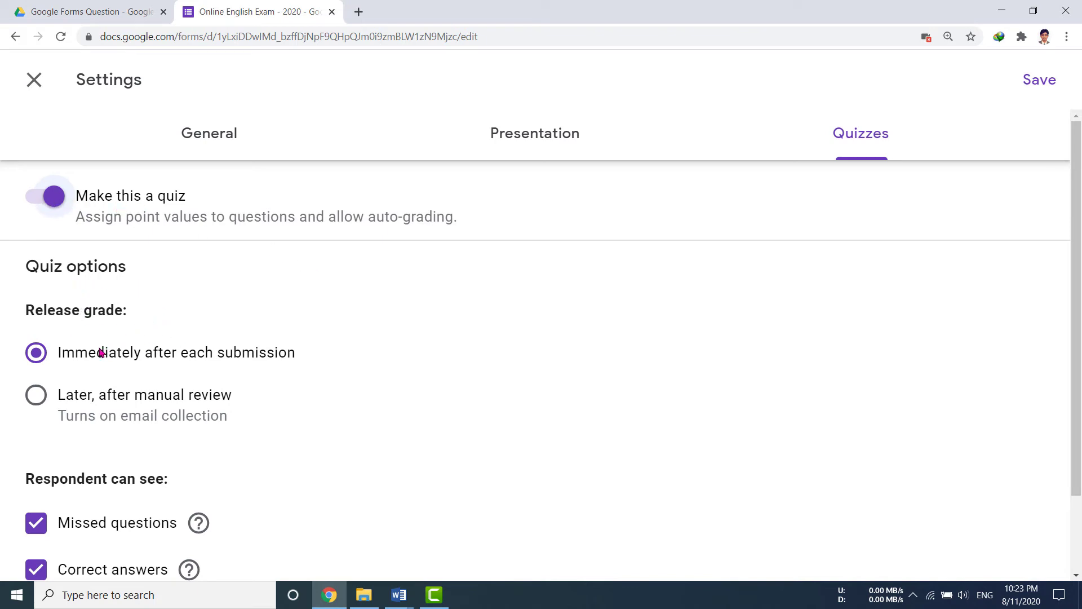
scroll(265, 367, down, 2)
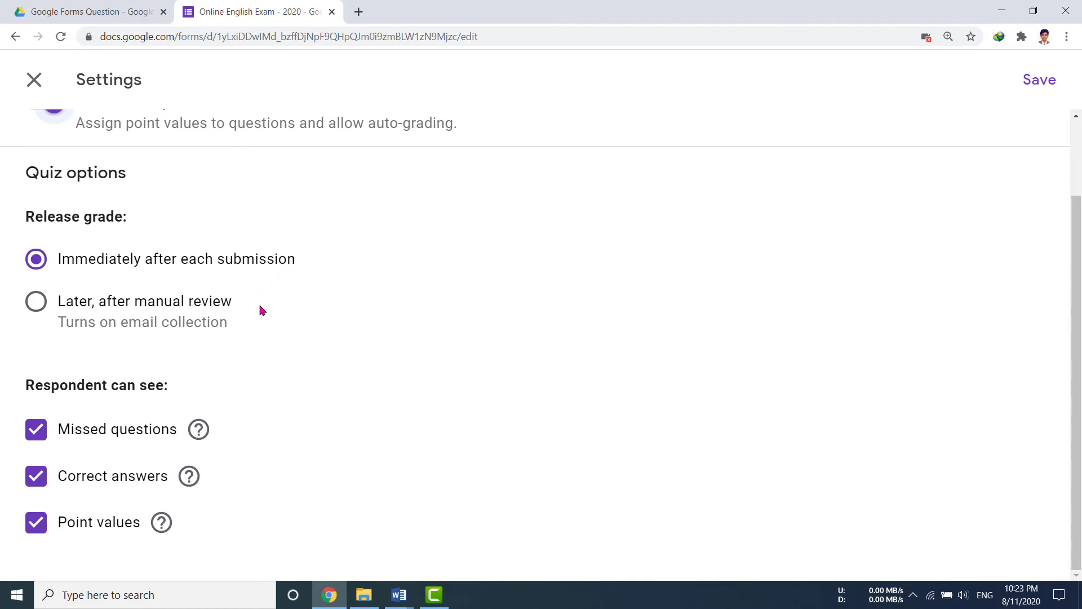
click(84, 310)
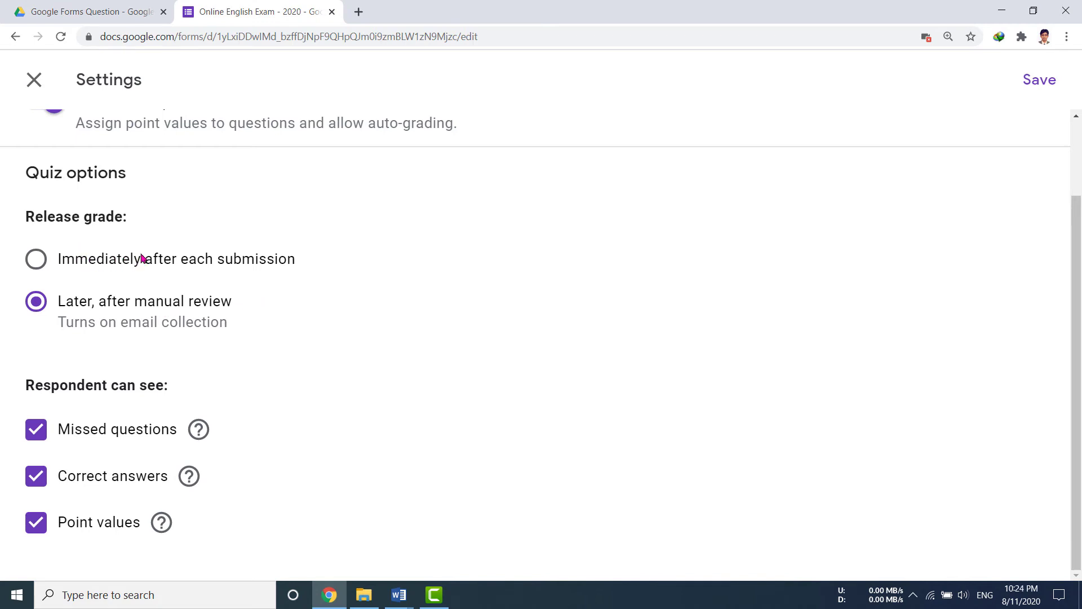
click(106, 259)
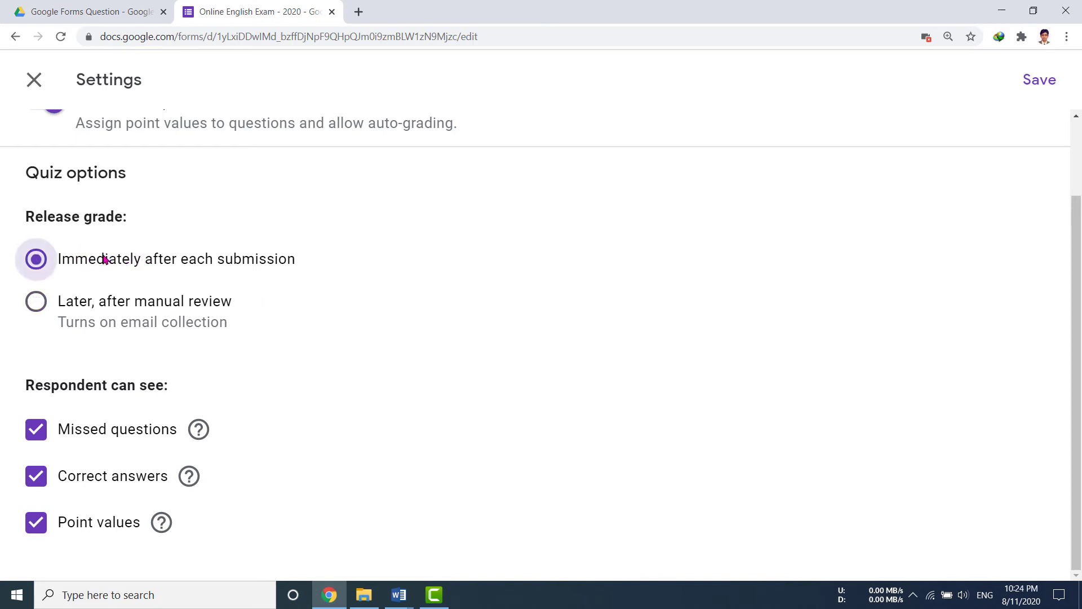
click(99, 308)
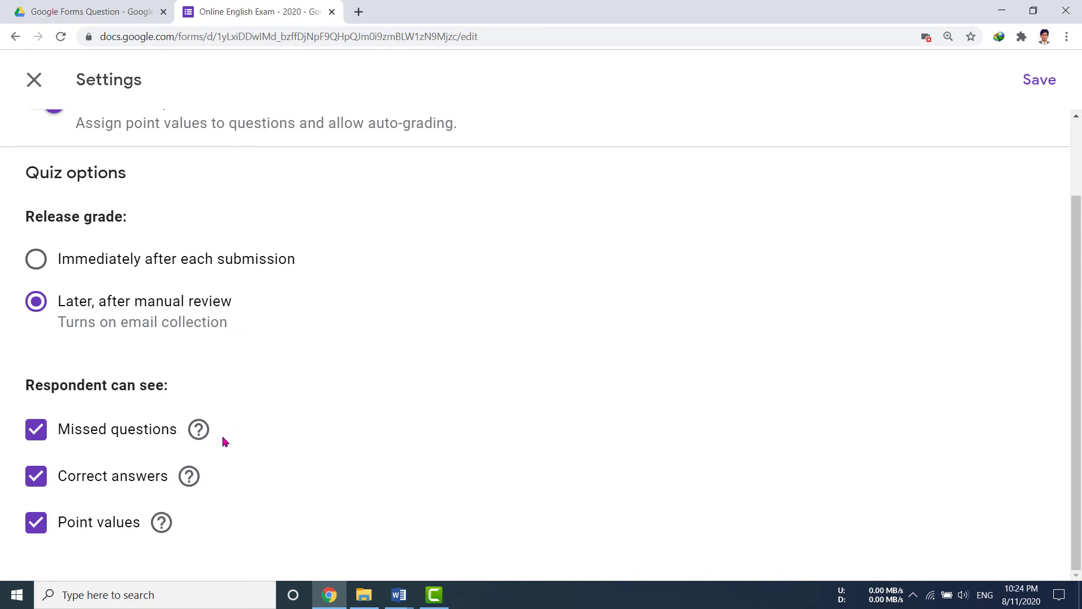
mouse_move(204, 483)
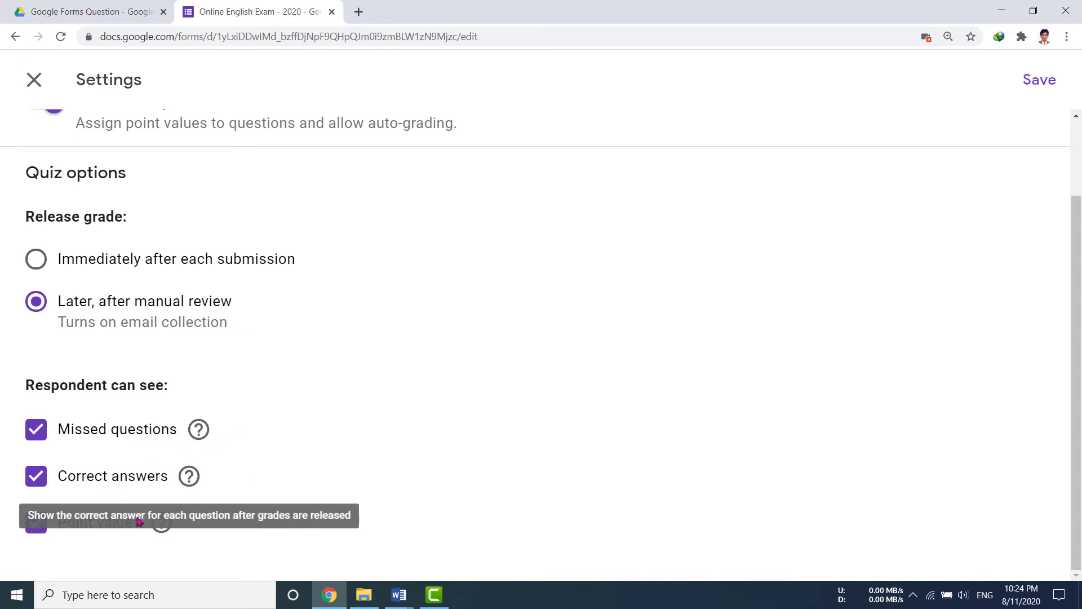
scroll(322, 490, up, 1)
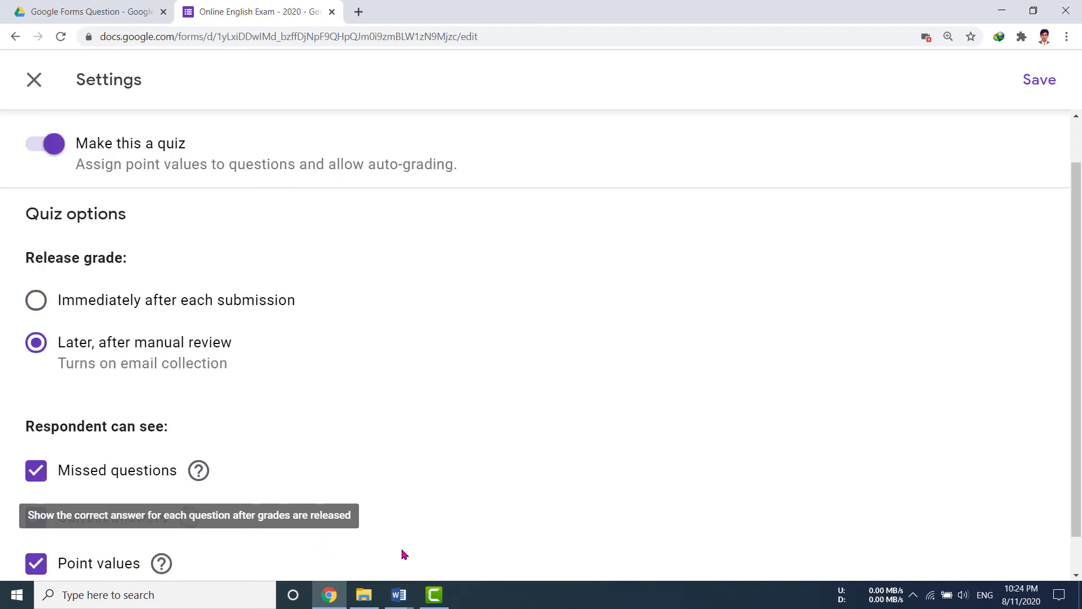
scroll(405, 555, up, 1)
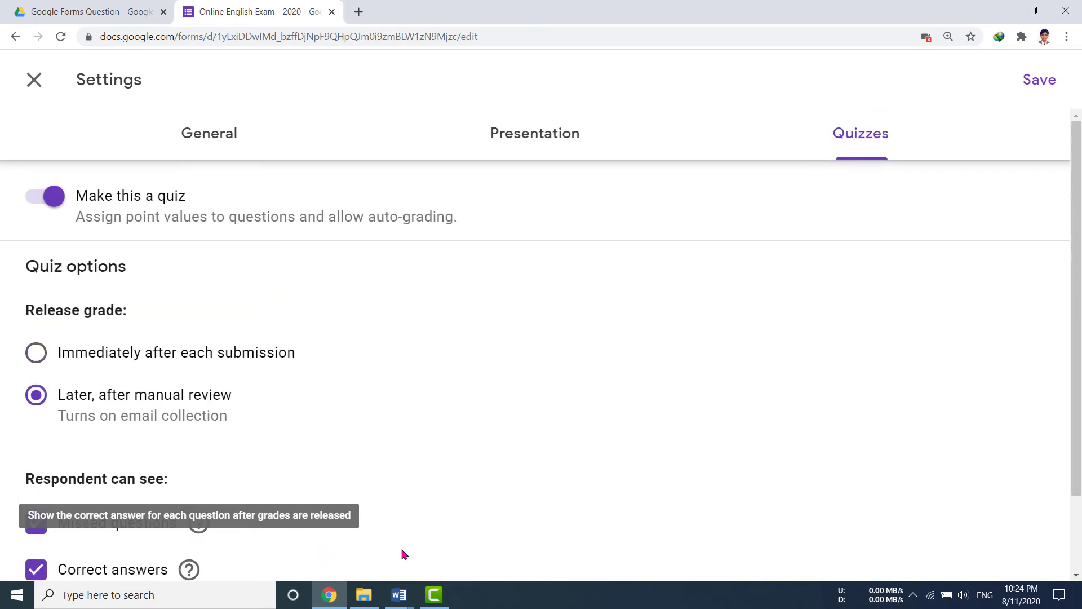
click(66, 355)
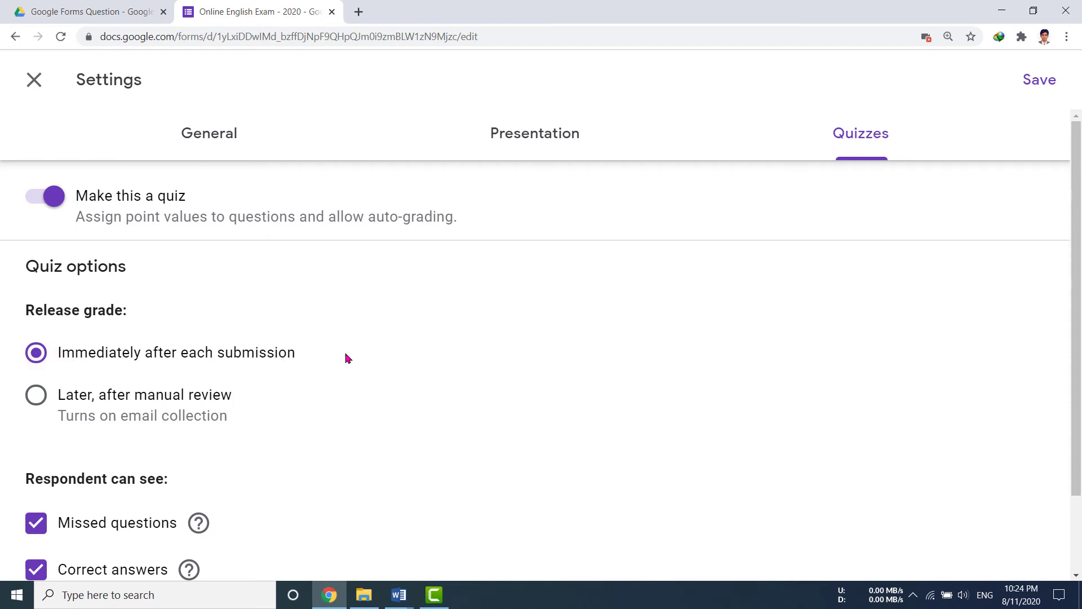
click(1039, 80)
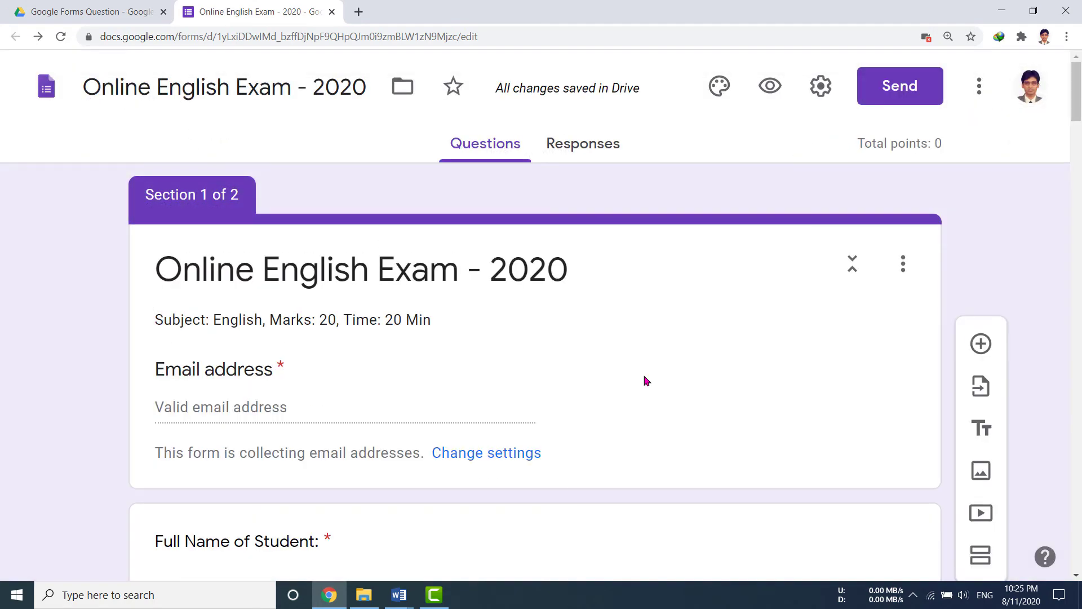
Give question 1 a value of 1 point in its answer key.
scroll(812, 455, down, 8)
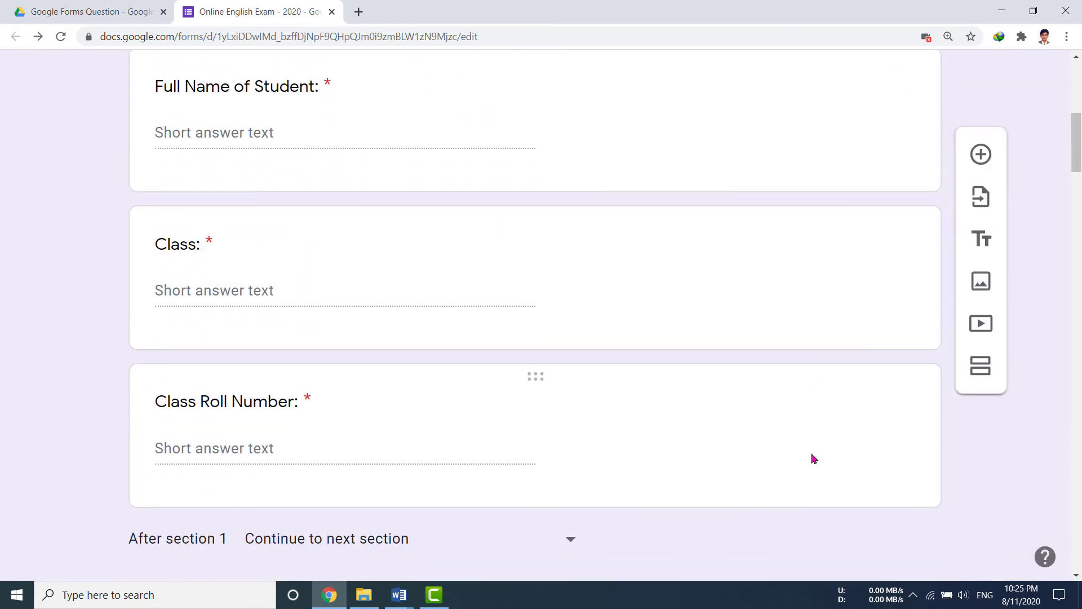
scroll(813, 457, down, 5)
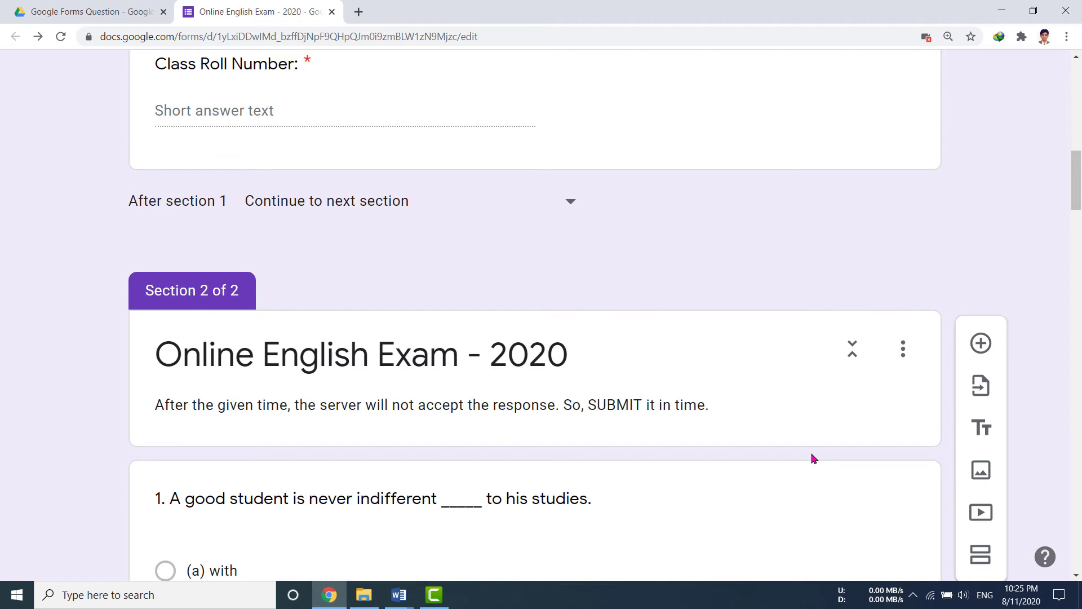
scroll(812, 457, down, 6)
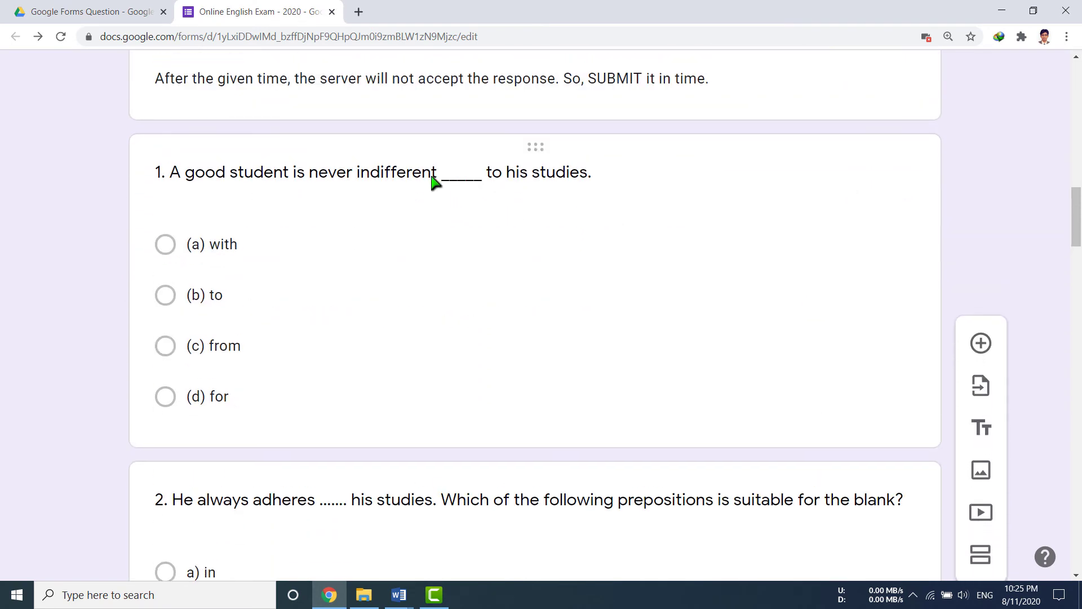
click(437, 180)
scroll(621, 314, down, 2)
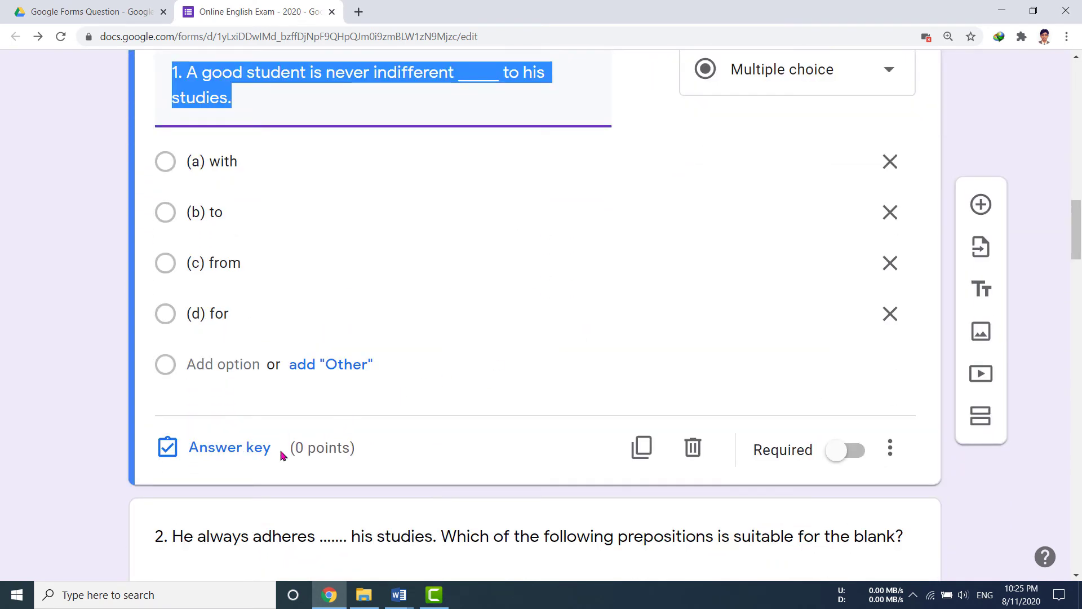
click(249, 451)
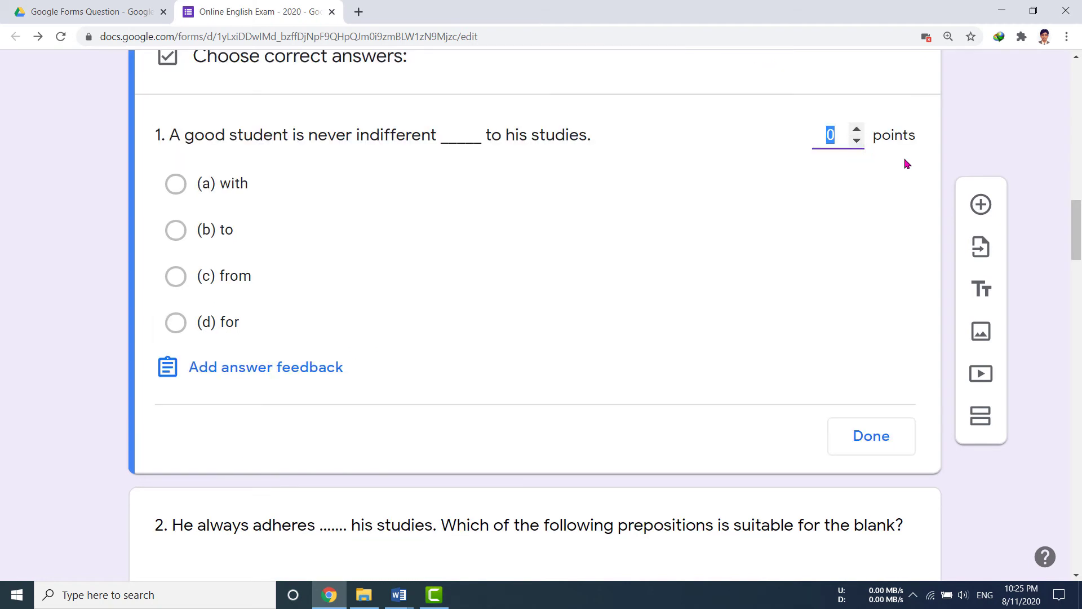
click(858, 130)
click(498, 137)
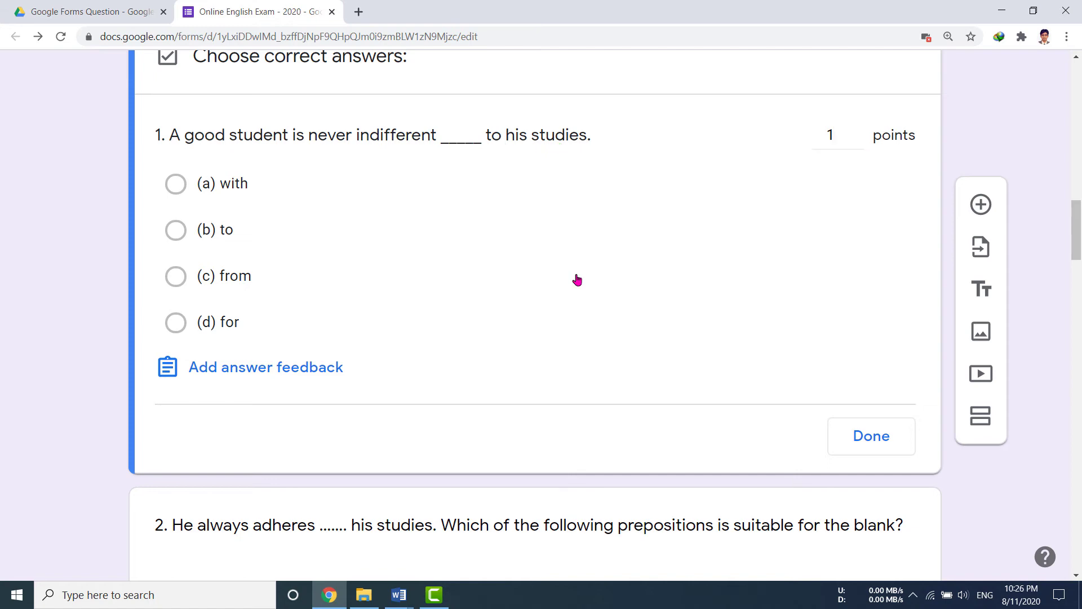
Delete the stray 'to' so question 1 reads 'never indifferent _____ his studies.'.
scroll(578, 279, up, 3)
scroll(681, 403, down, 3)
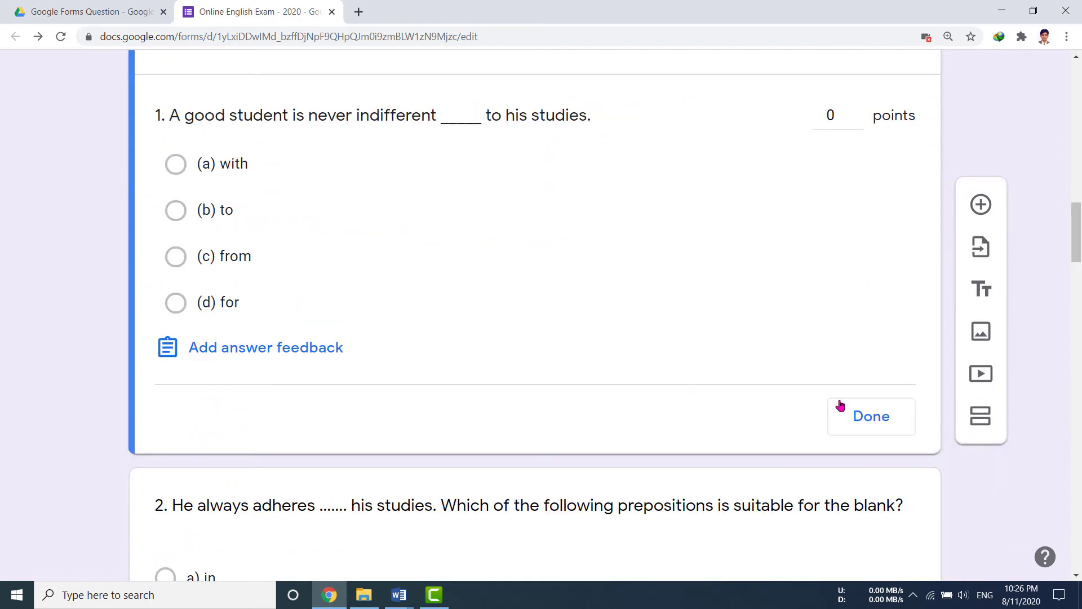
click(867, 415)
scroll(644, 333, up, 1)
click(519, 210)
key(BackSpace)
key(BackSpace)
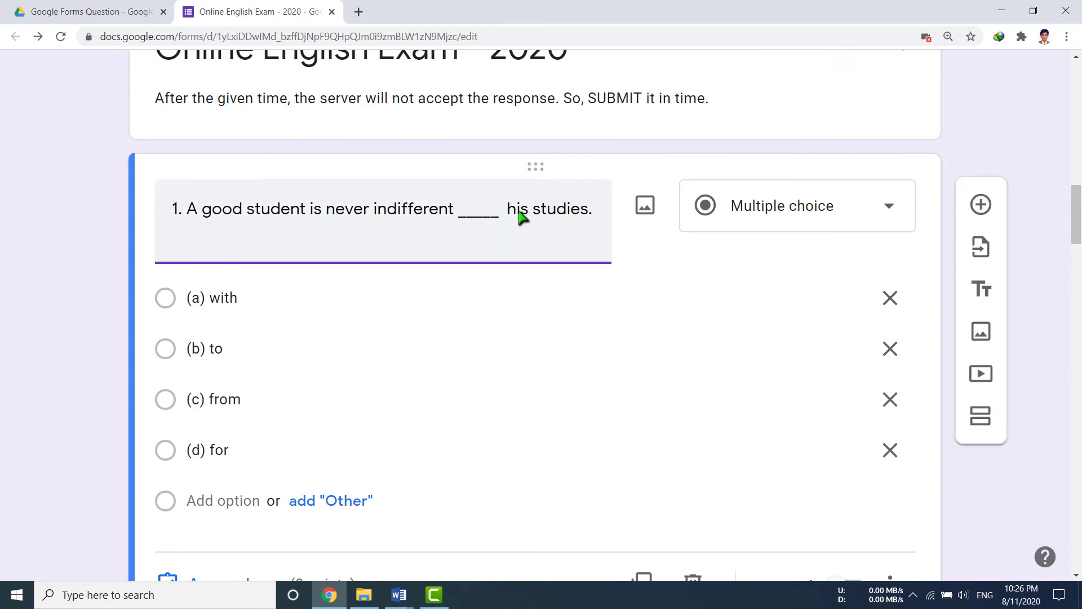
key(BackSpace)
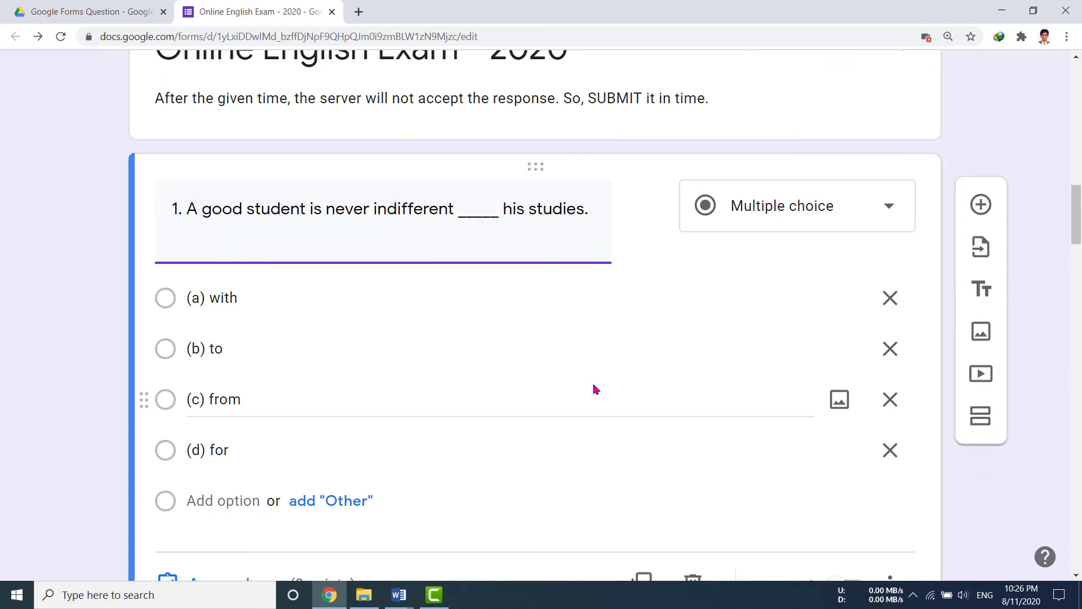
Mark (b) to as question 1's correct answer and close the answer key.
scroll(250, 488, down, 2)
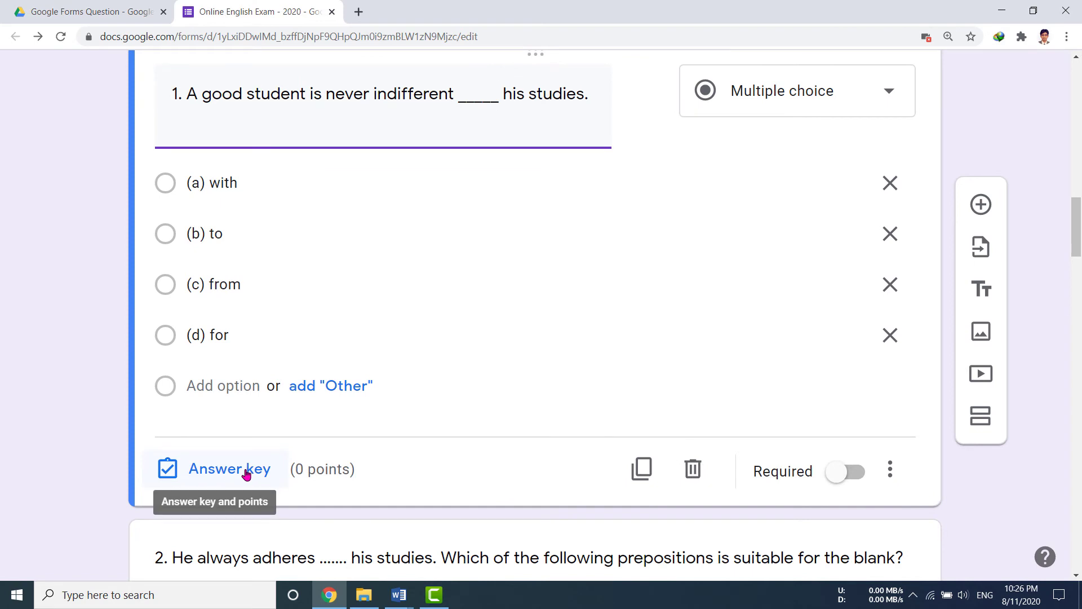
click(248, 475)
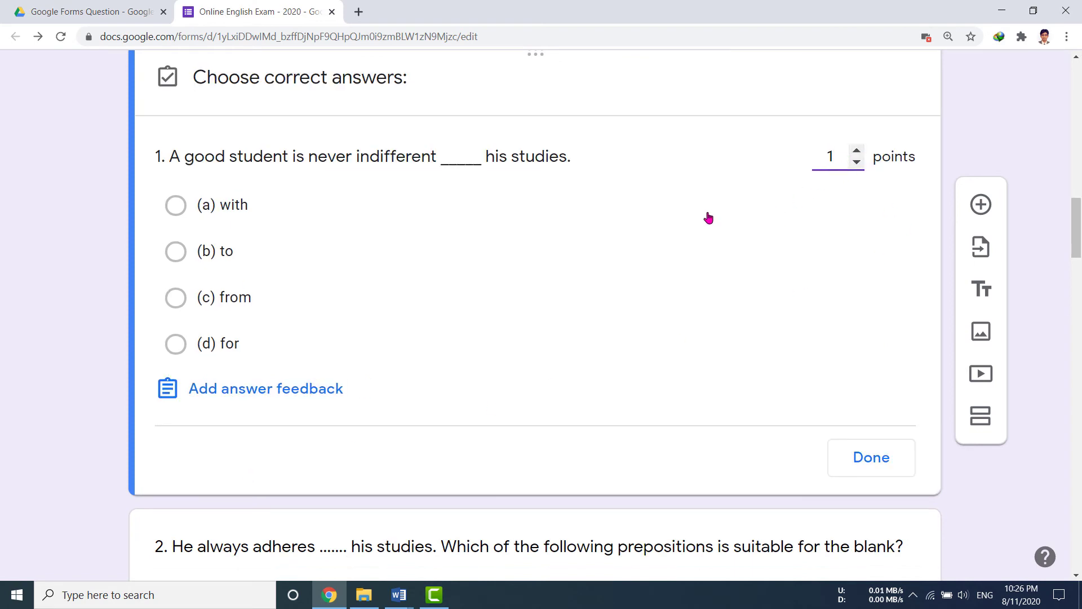
click(228, 251)
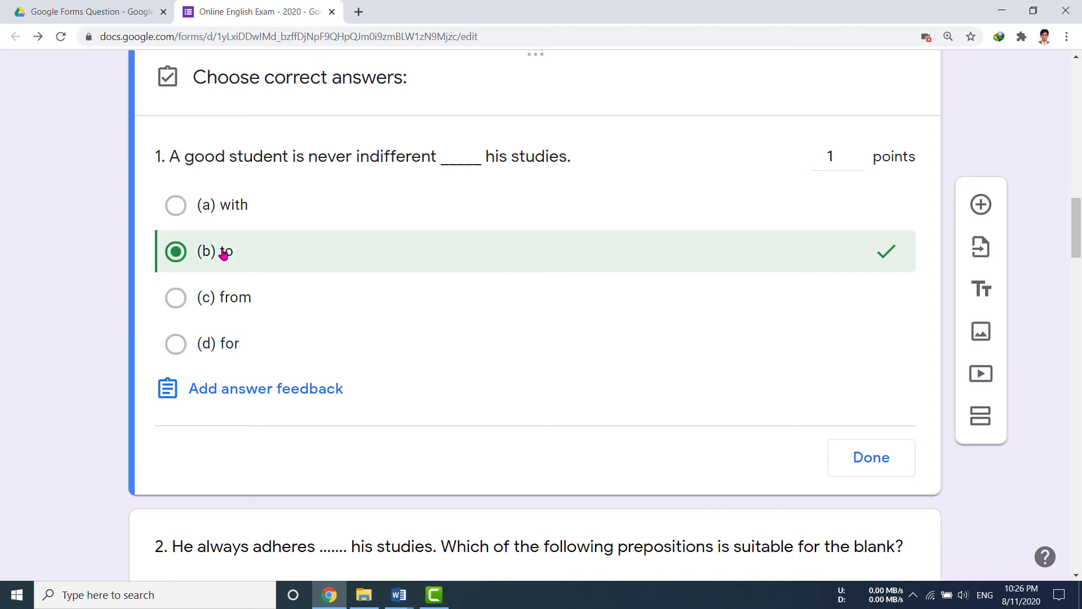
click(875, 460)
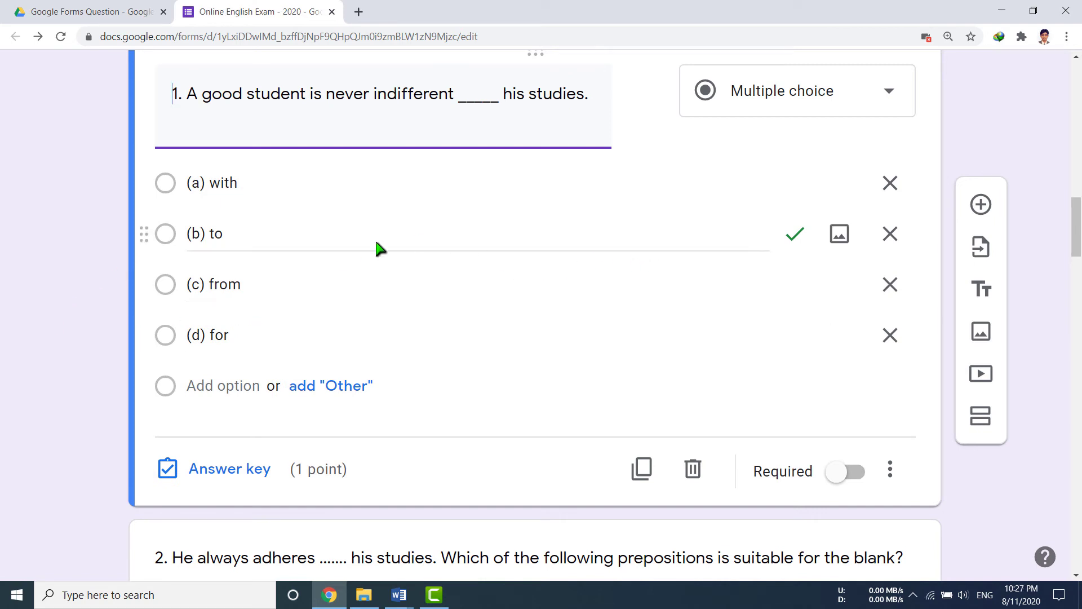
scroll(34, 411, down, 6)
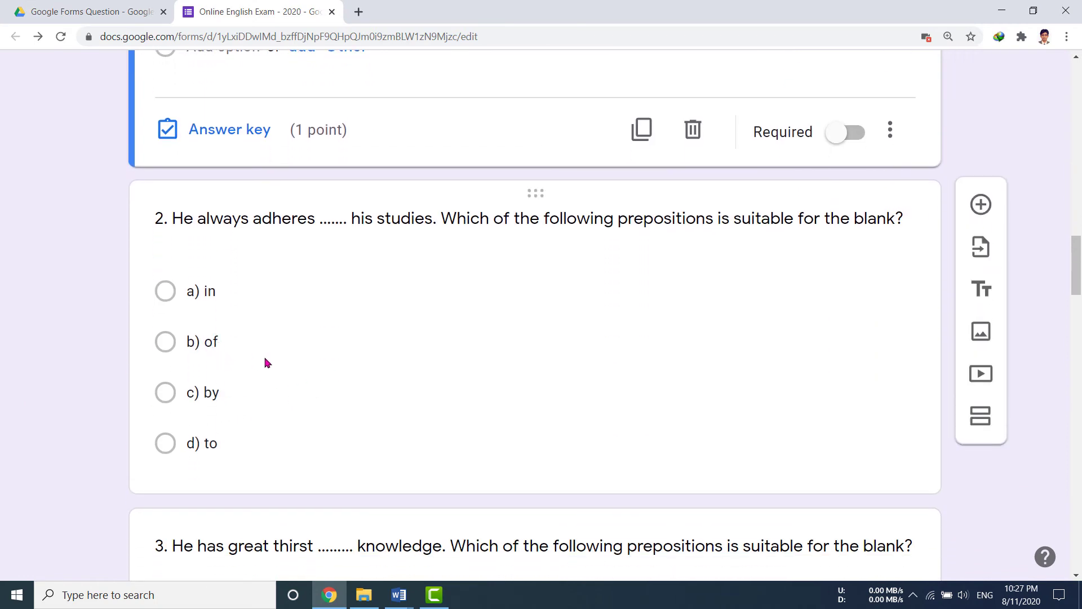
Mark d) to as question 2's correct answer, worth 1 point.
click(290, 224)
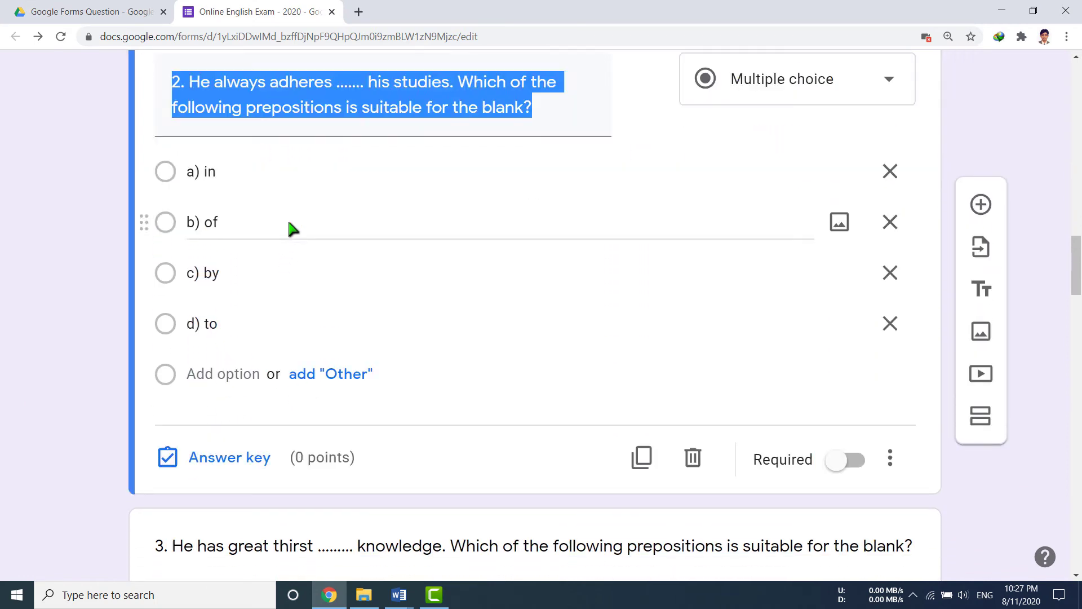
click(228, 458)
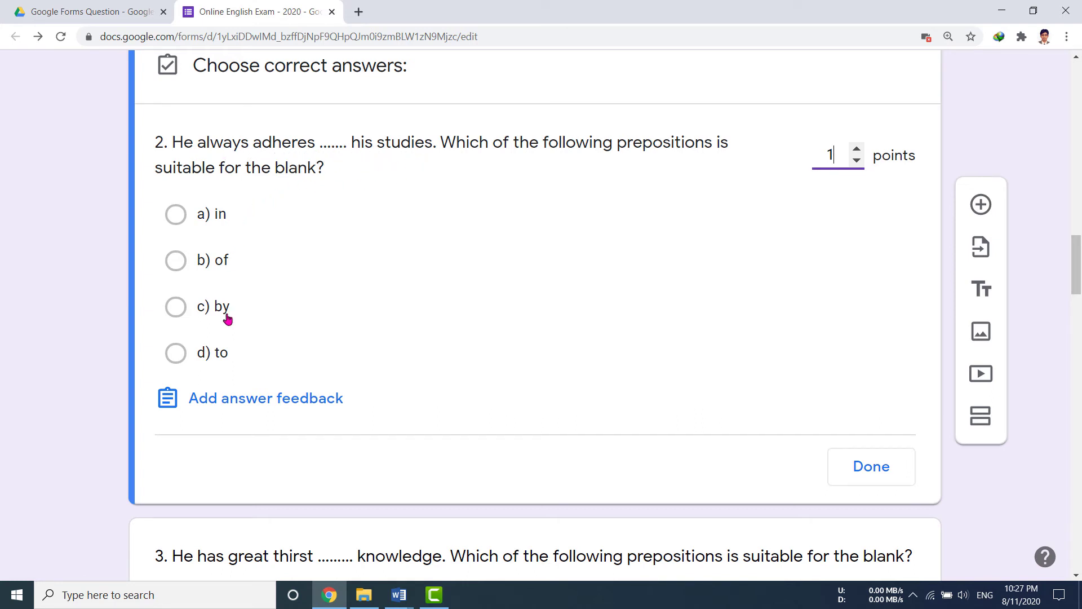
click(223, 358)
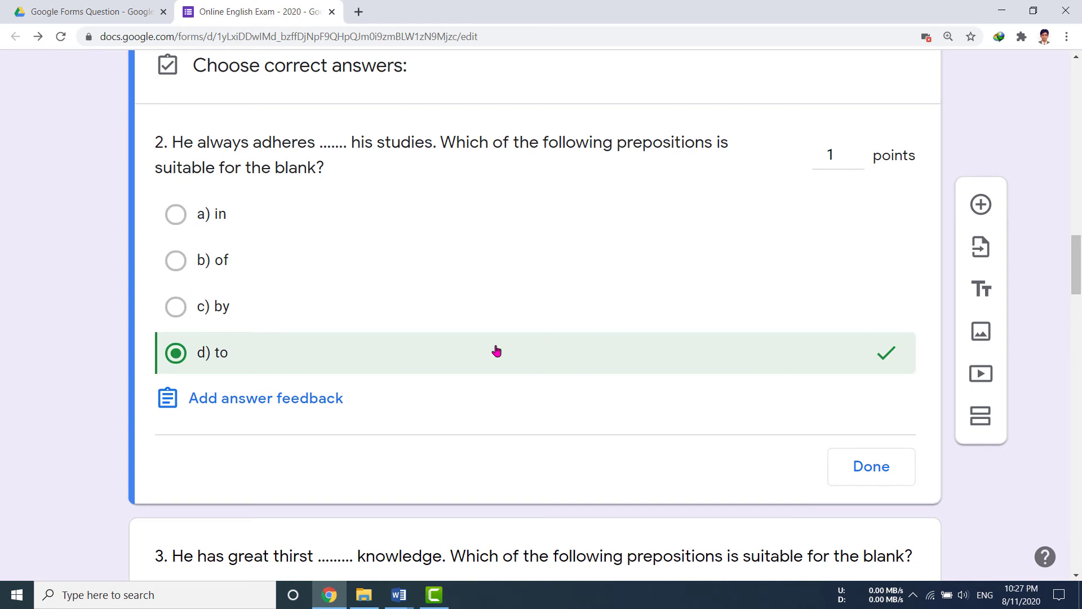
click(867, 468)
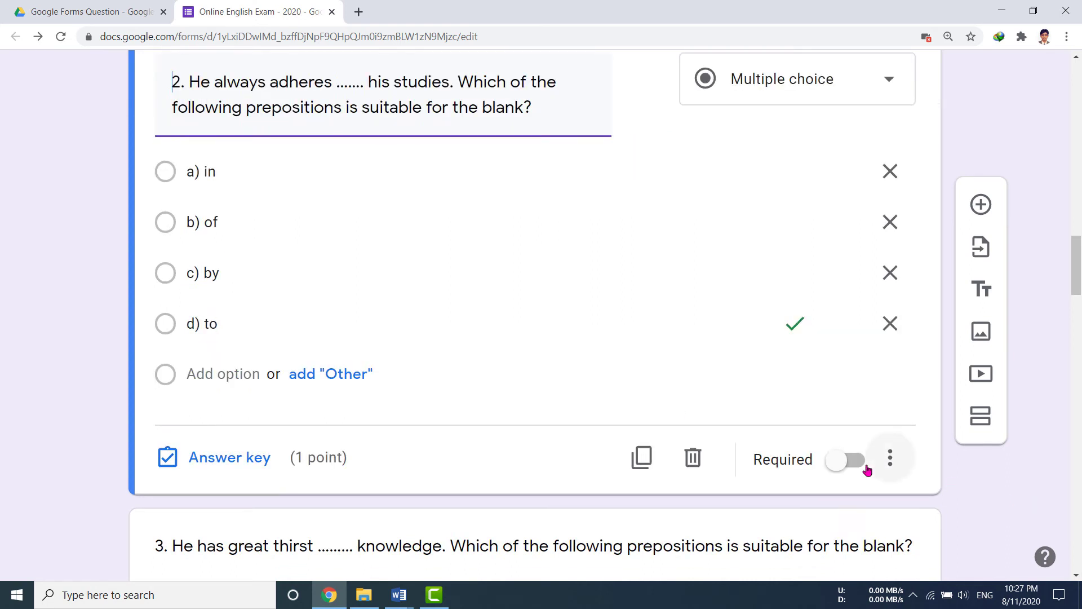
scroll(599, 427, down, 5)
Set question 3 to 1 point with c) for as the correct answer.
click(333, 257)
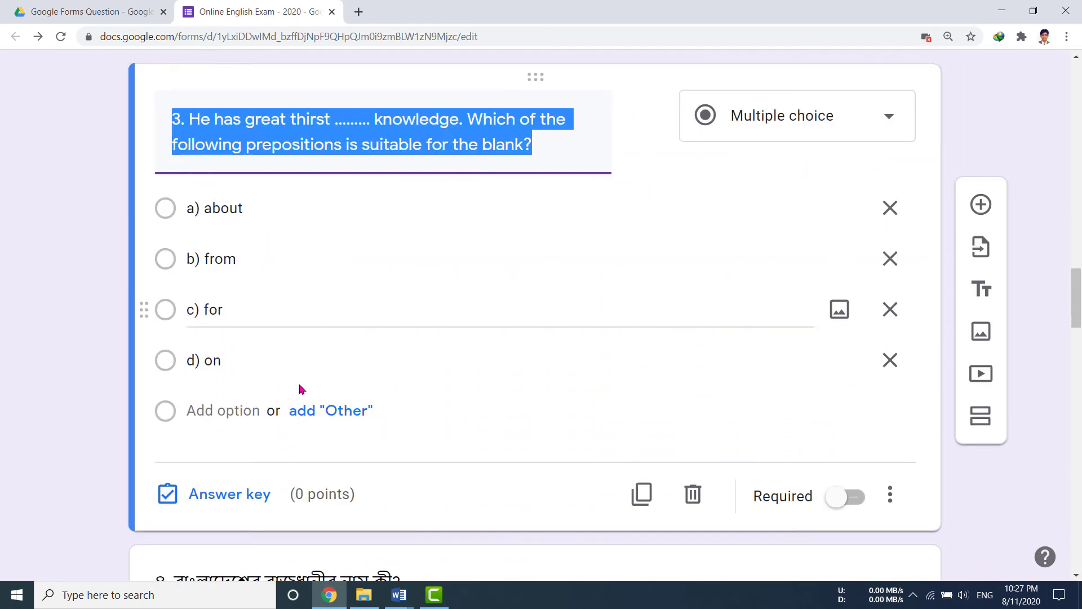
click(236, 502)
click(858, 188)
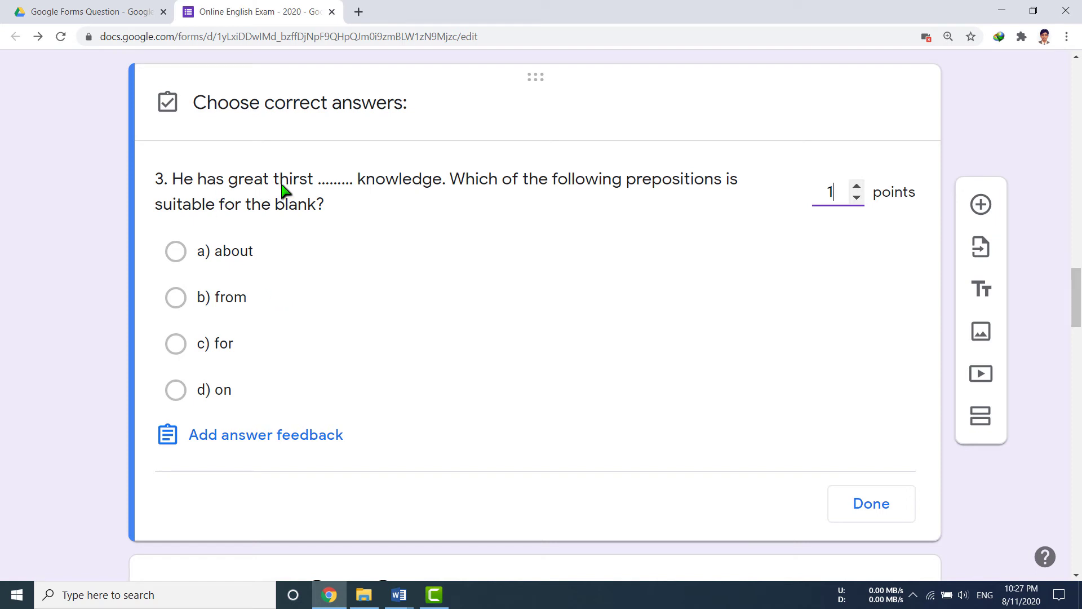
click(221, 346)
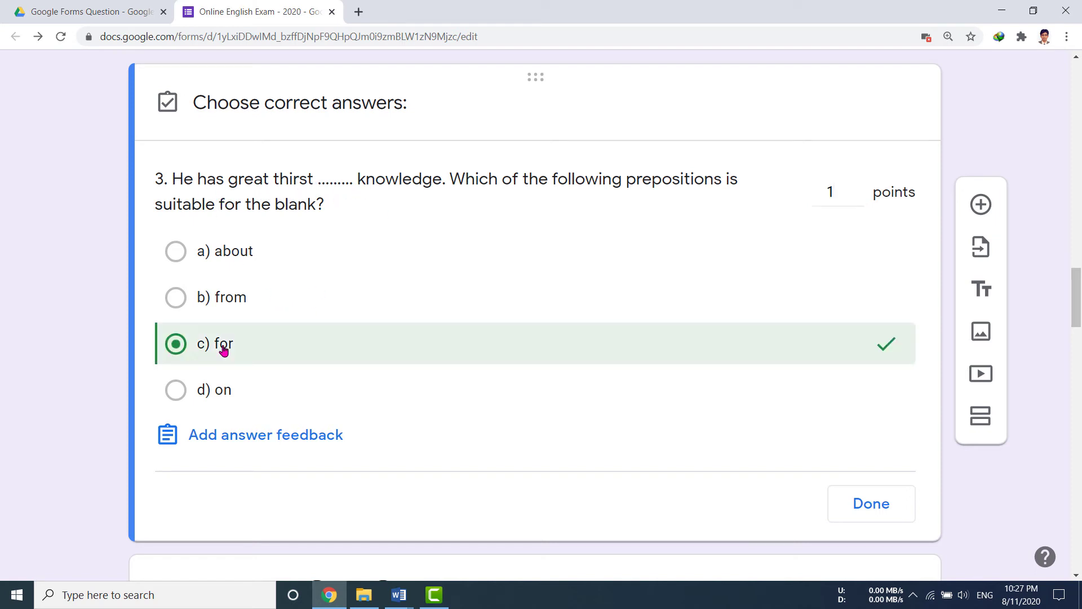
click(872, 504)
scroll(611, 451, down, 5)
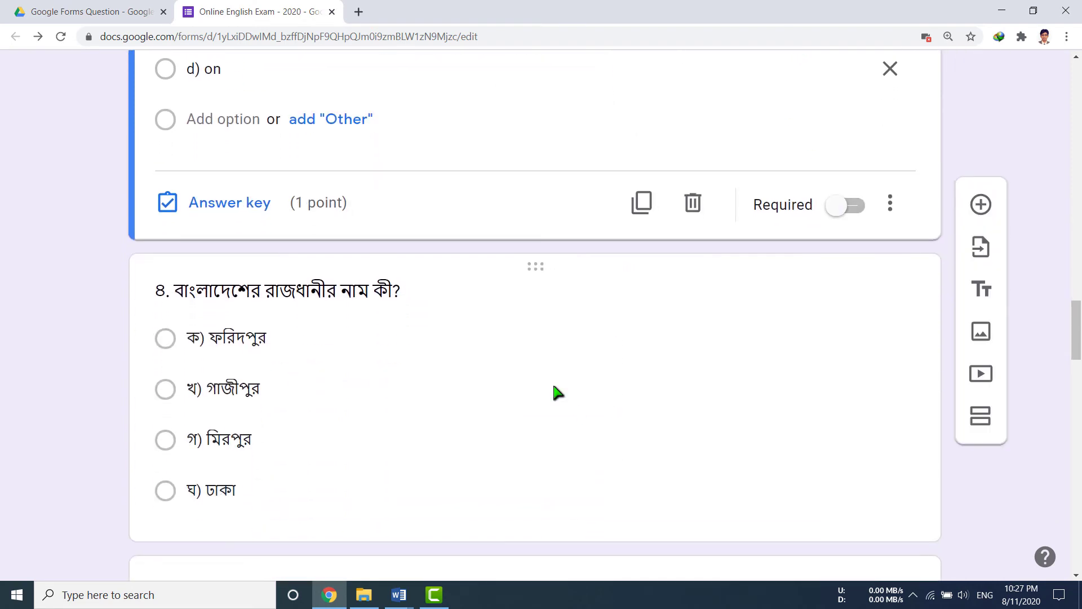
click(462, 321)
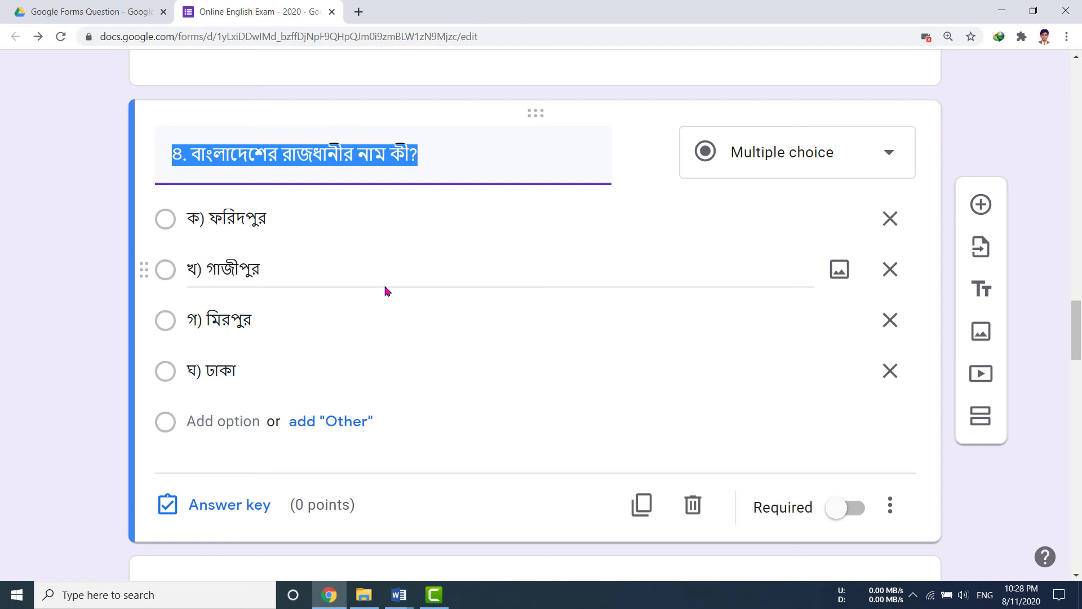
Set question 4 to 1 point with ঘ) ঢাকা as the correct answer.
click(229, 504)
click(858, 213)
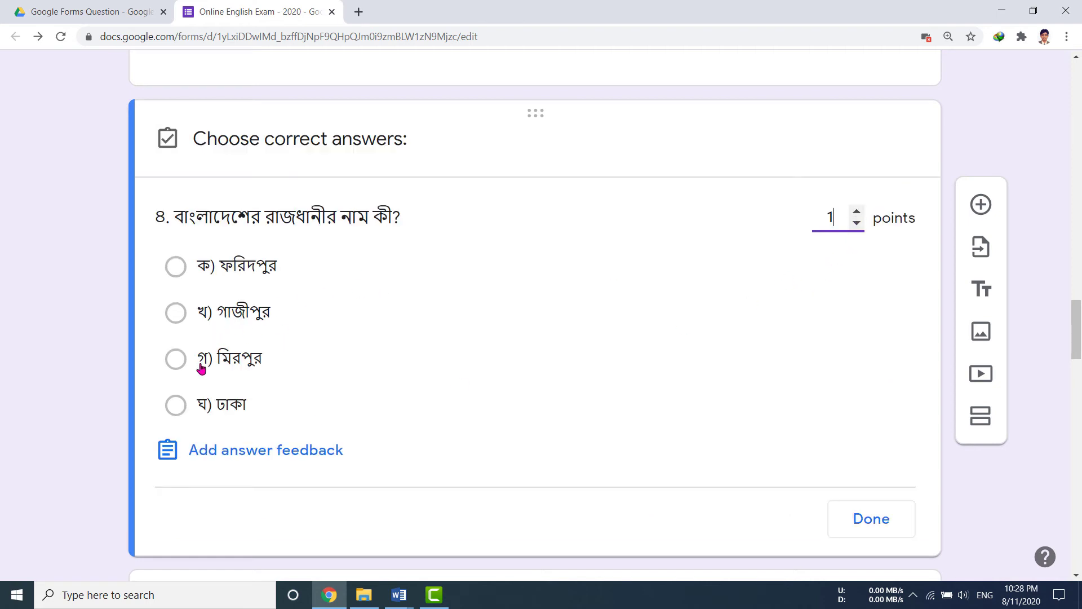
click(240, 407)
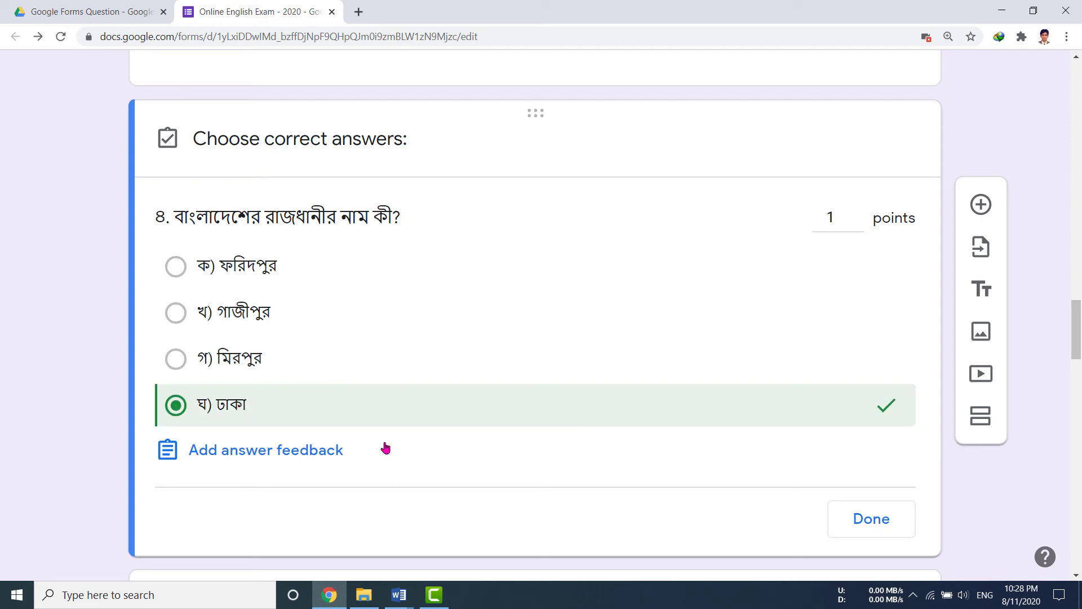
click(902, 521)
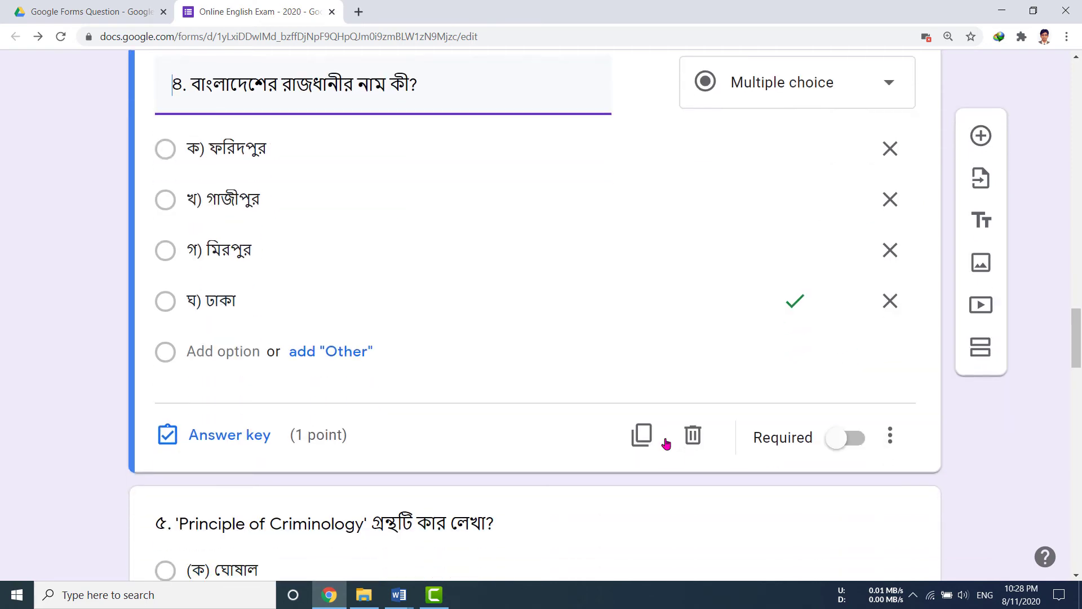
Mark c) Bill Gates correct for question 8, then bring the MARN Preposition A-Set document forward.
click(250, 468)
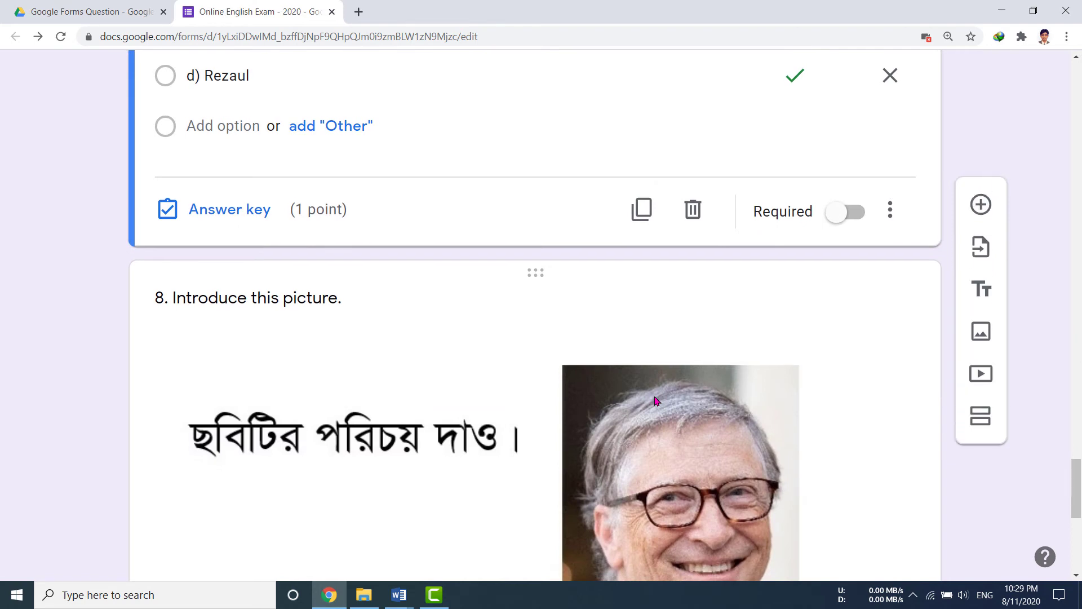
scroll(427, 369, down, 4)
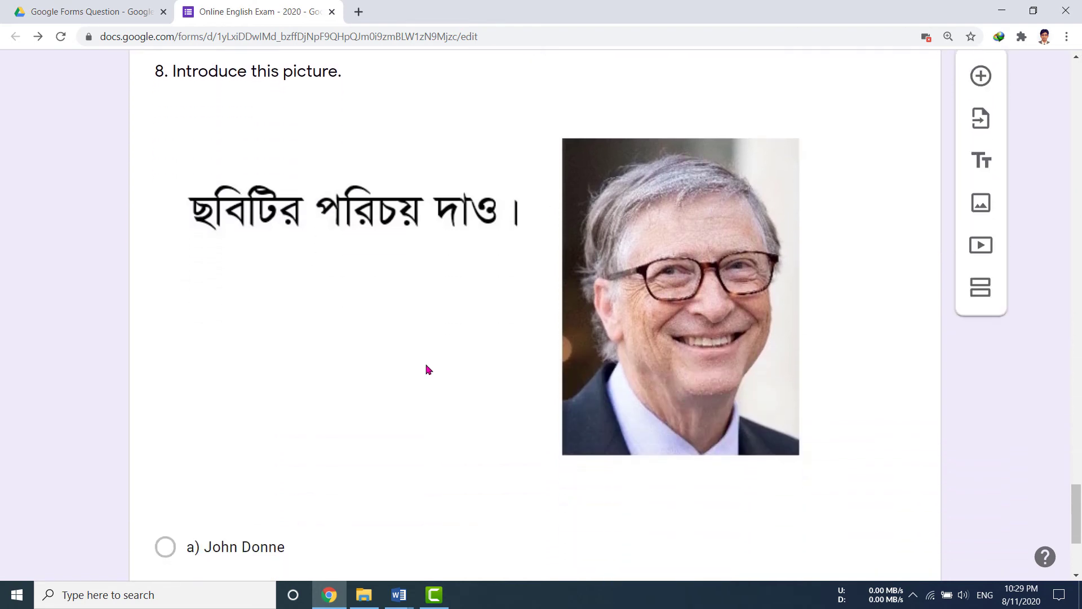
scroll(428, 370, up, 1)
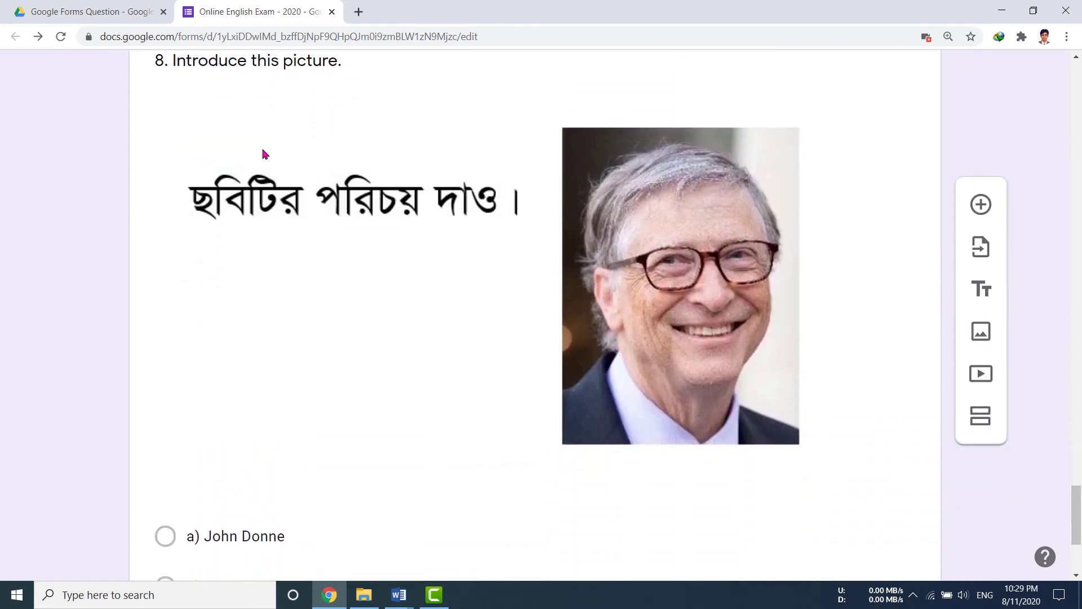
click(283, 83)
scroll(297, 336, down, 10)
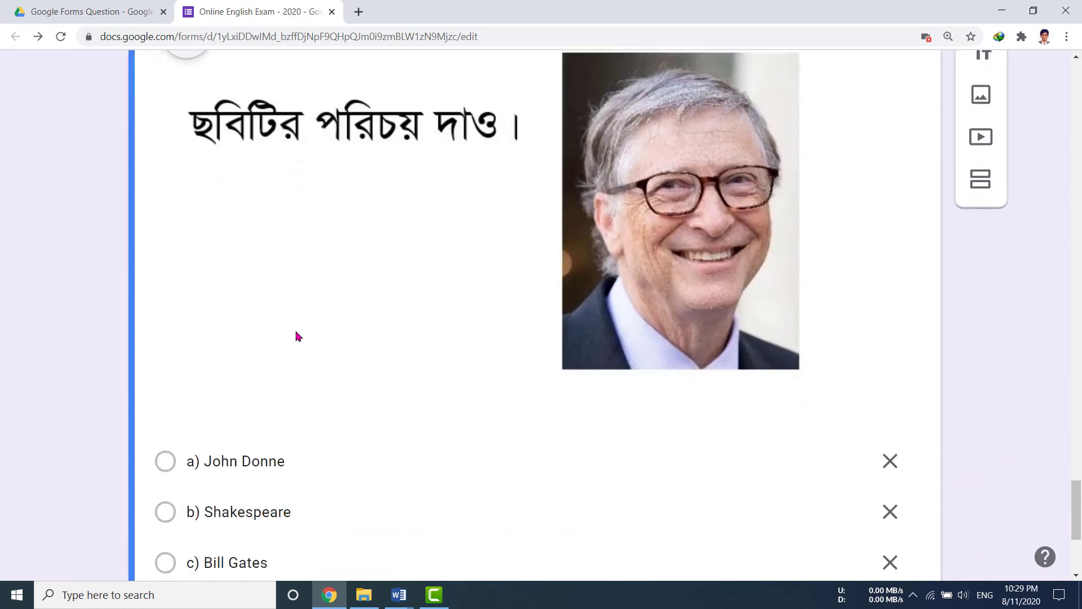
click(246, 486)
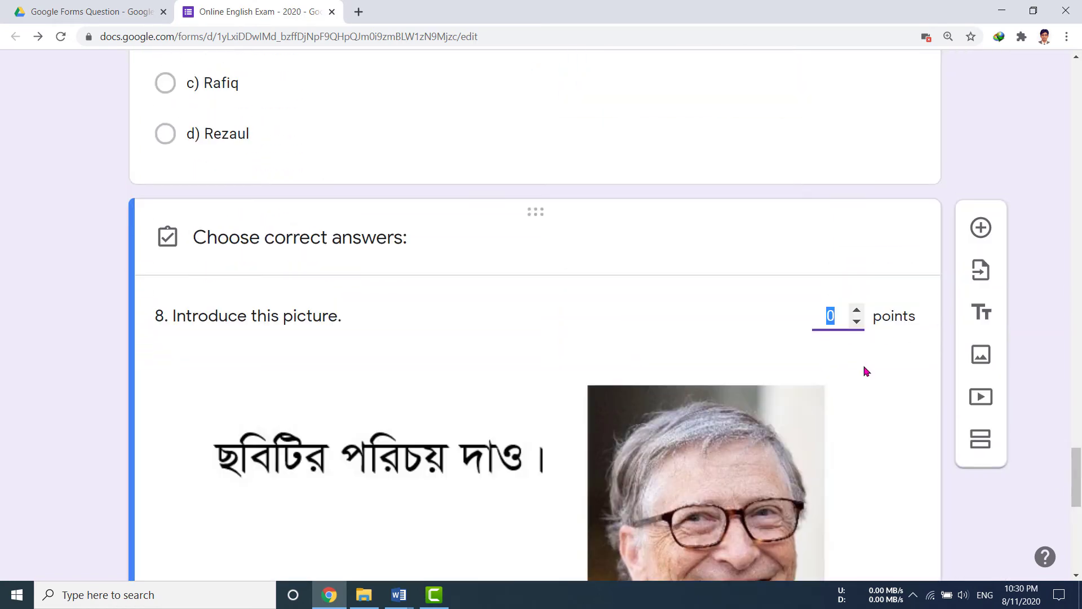
scroll(445, 420, down, 6)
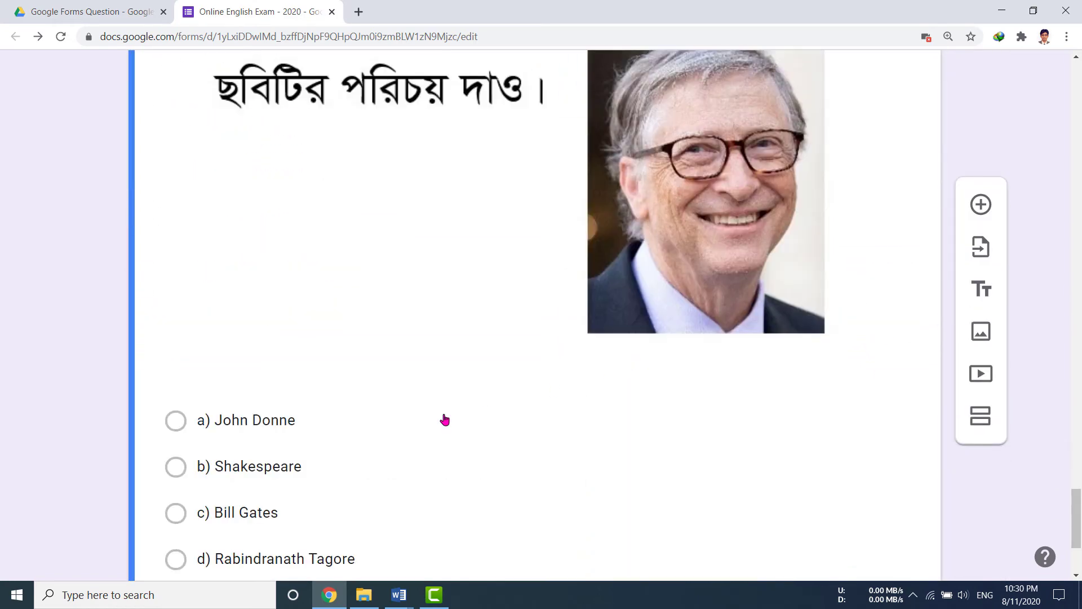
scroll(445, 420, down, 3)
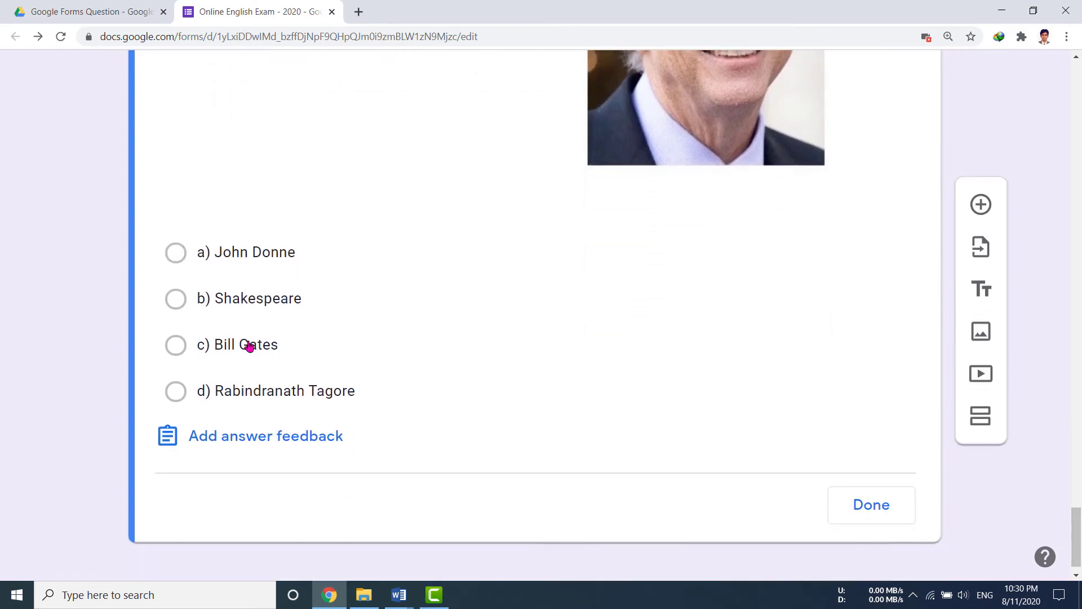
click(245, 347)
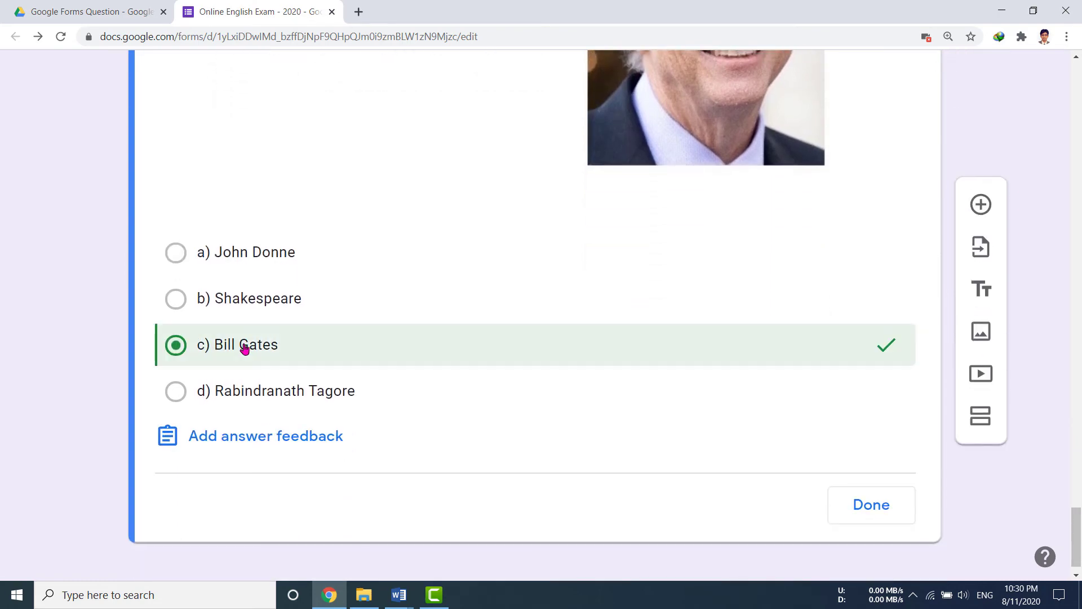
click(878, 514)
scroll(774, 453, down, 9)
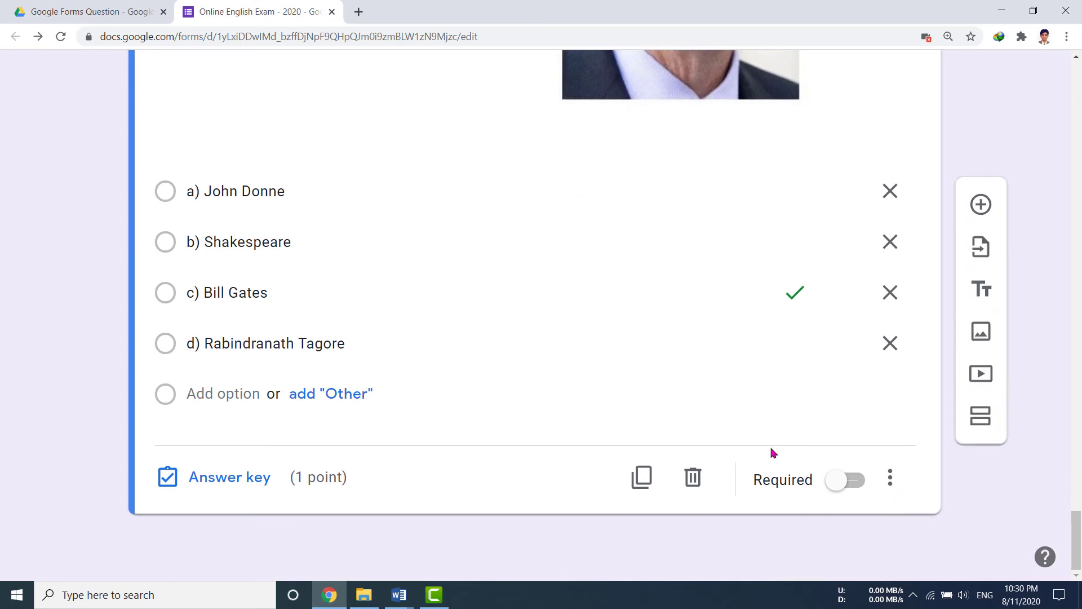
scroll(773, 453, up, 20)
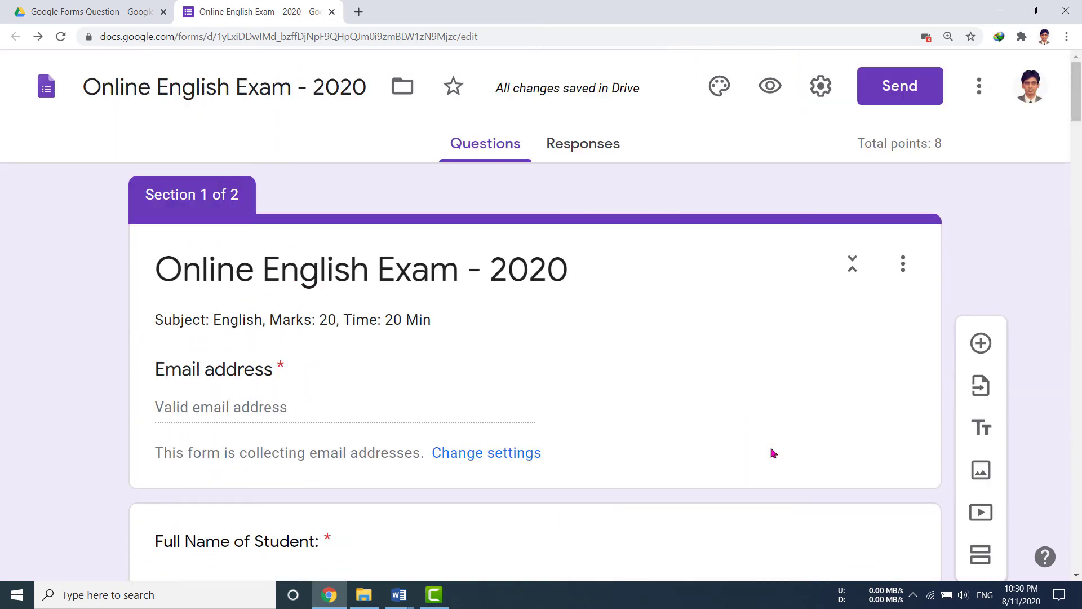
scroll(774, 453, down, 20)
click(398, 595)
click(285, 524)
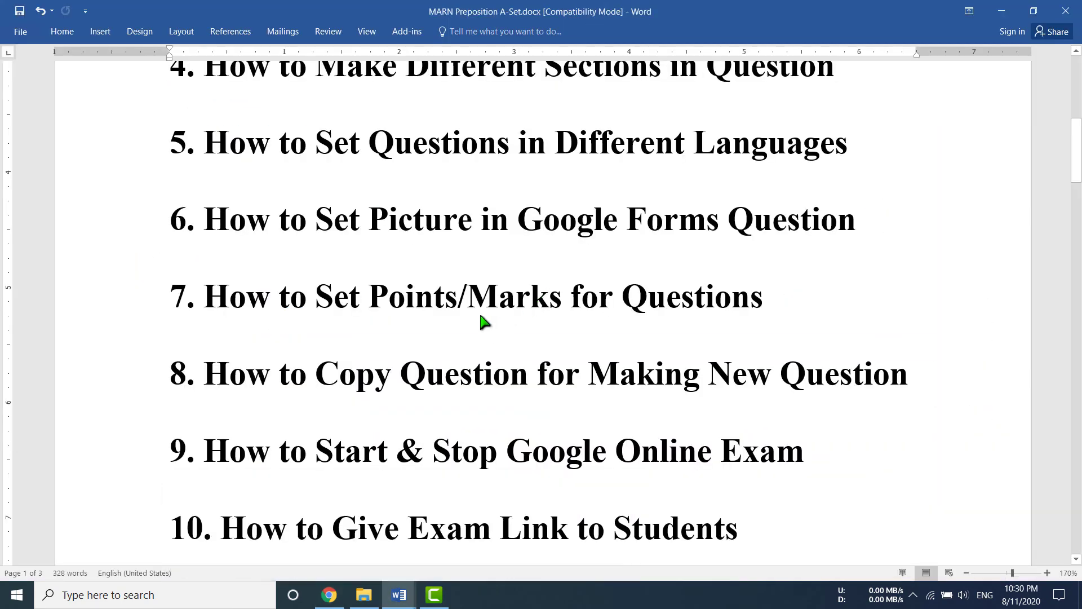
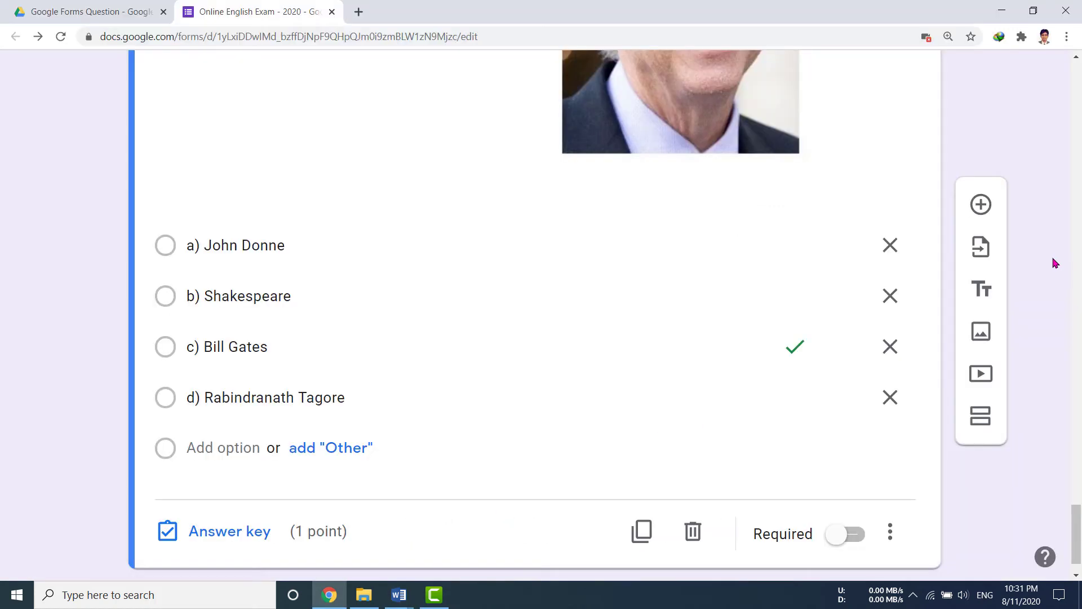
Start importing questions, choosing the Bengali first-year HSC exam form as the source.
click(984, 252)
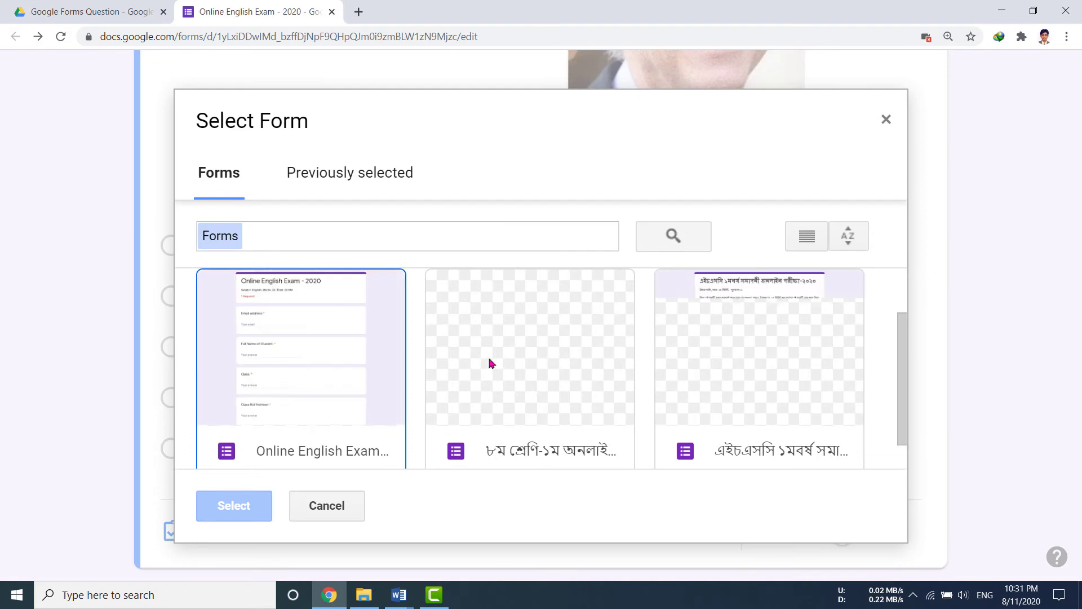
scroll(447, 367, down, 1)
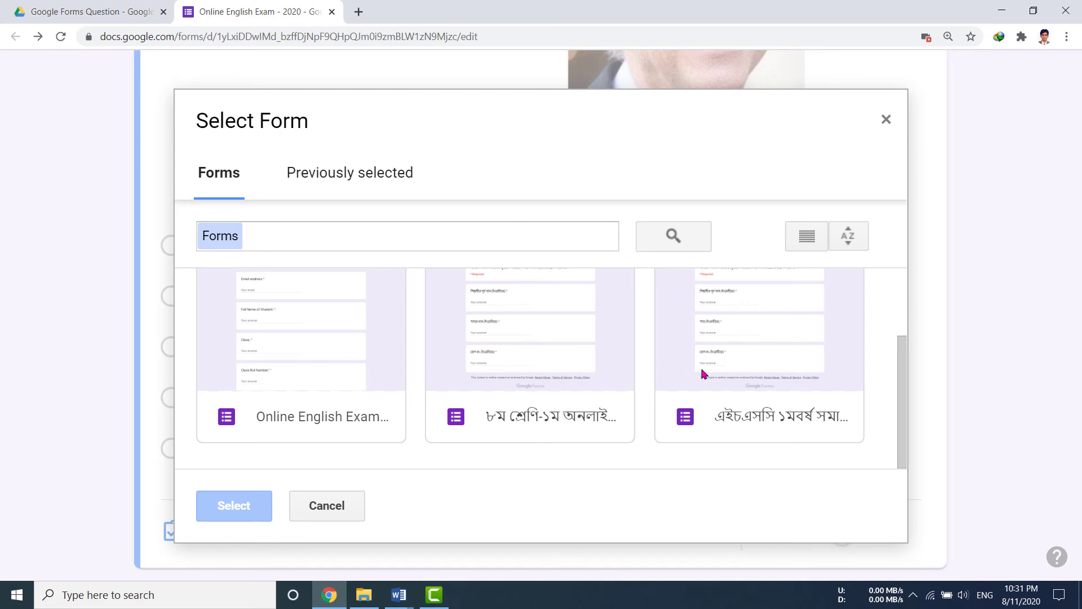
click(770, 354)
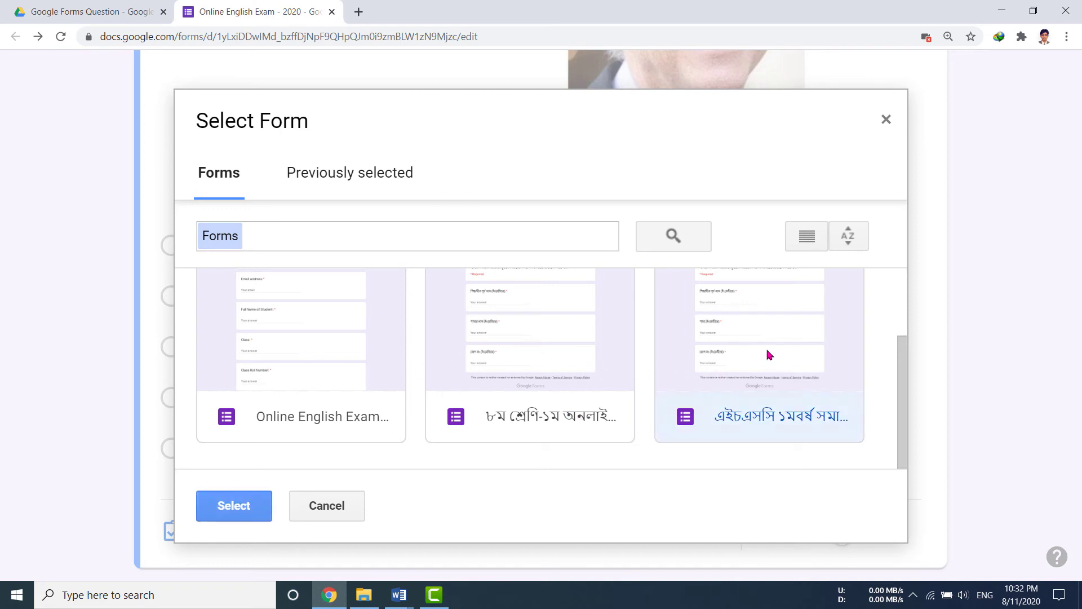
click(232, 505)
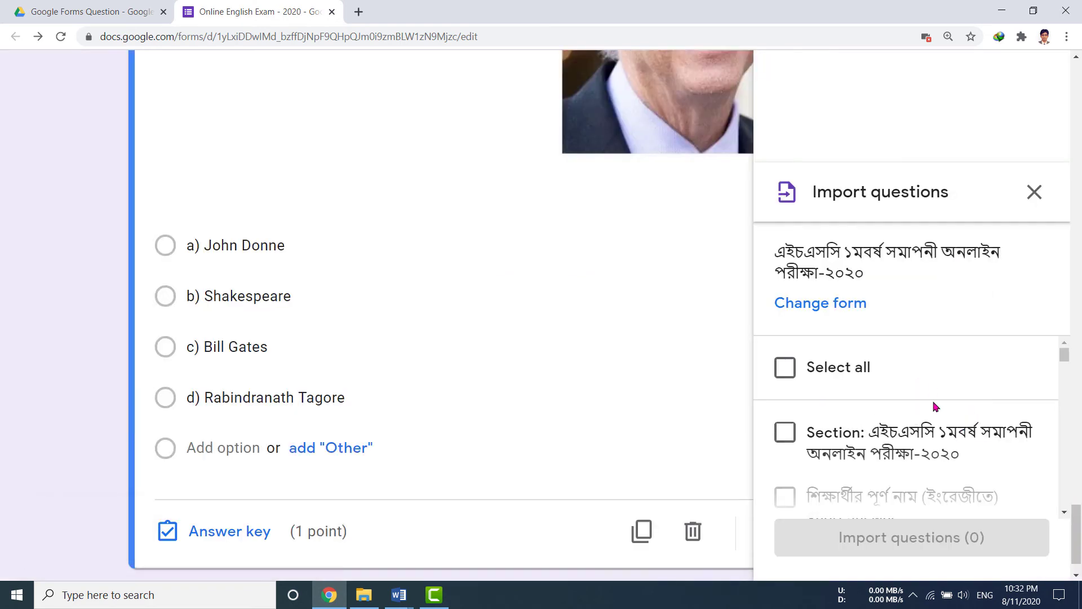
scroll(934, 406, down, 3)
scroll(934, 406, down, 4)
scroll(934, 406, down, 3)
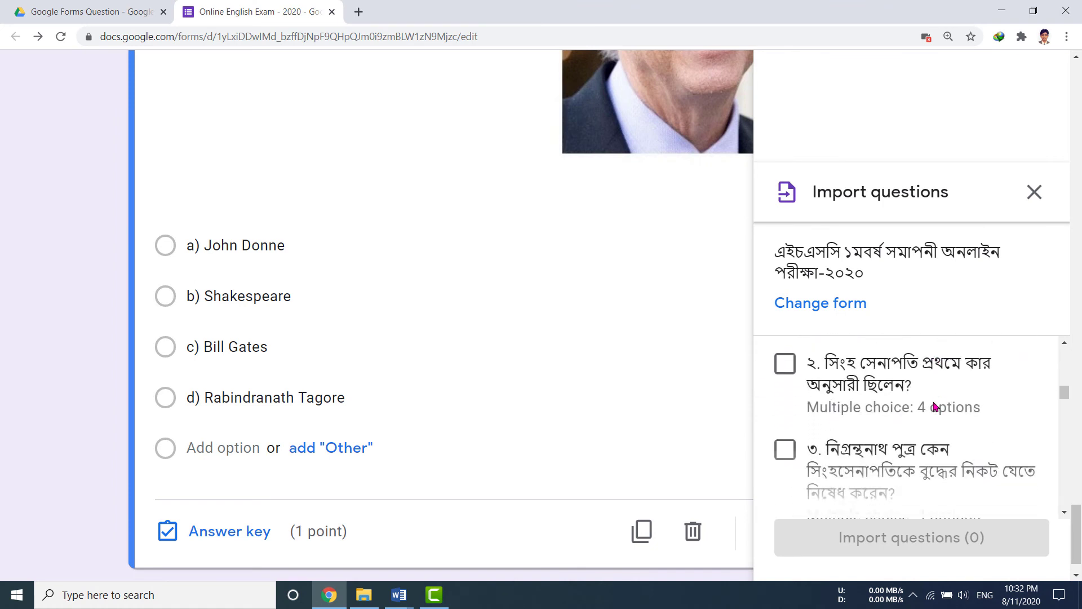
scroll(934, 406, up, 4)
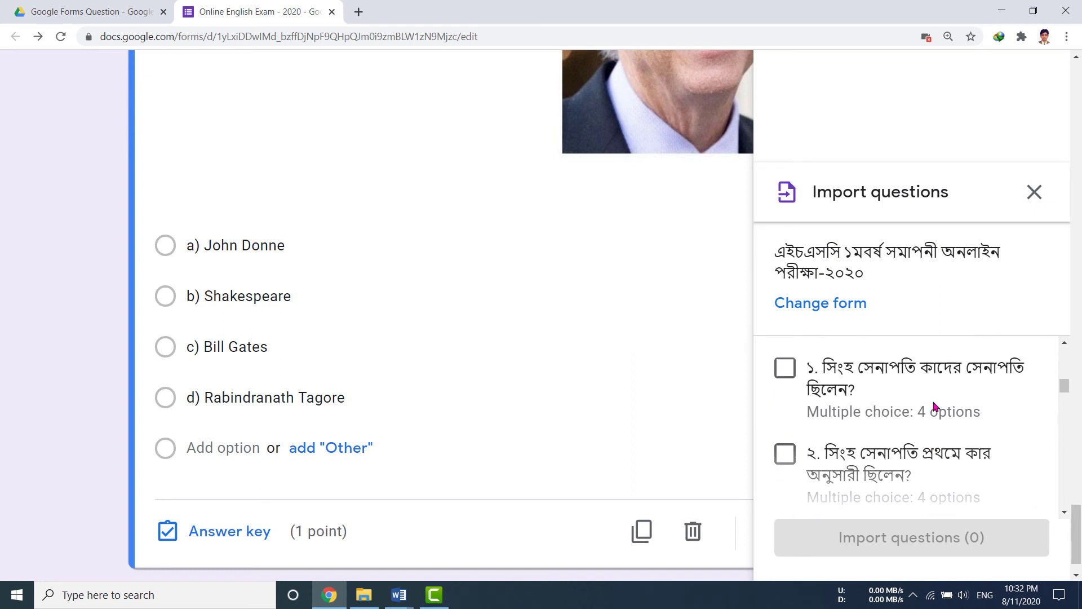
Import questions 1, 4 and 7 from the Bengali HSC form into the exam.
click(788, 362)
scroll(788, 394, down, 2)
click(787, 434)
scroll(886, 475, down, 5)
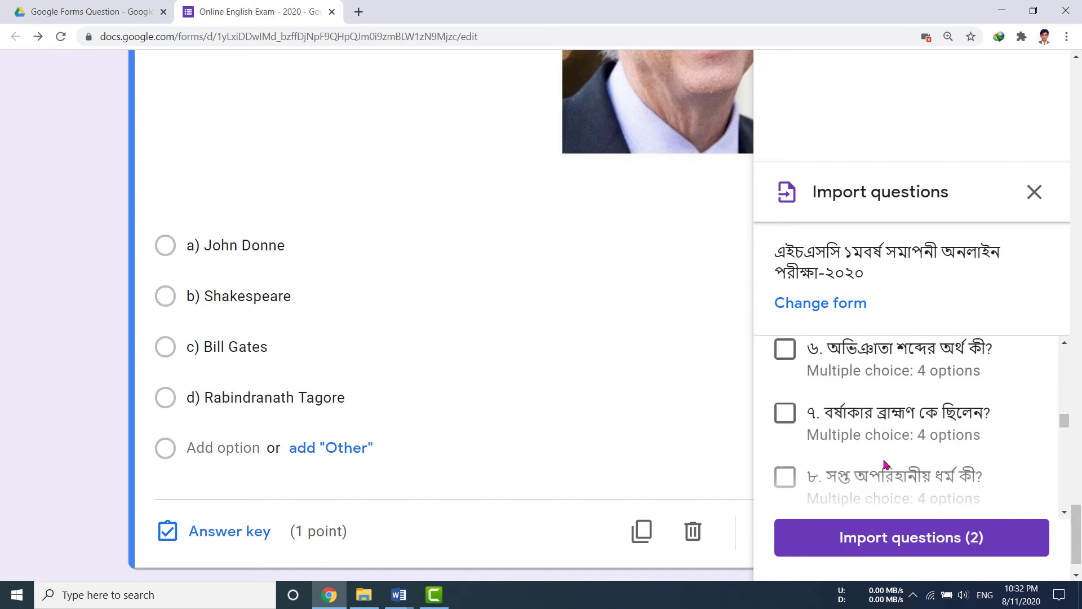
click(790, 404)
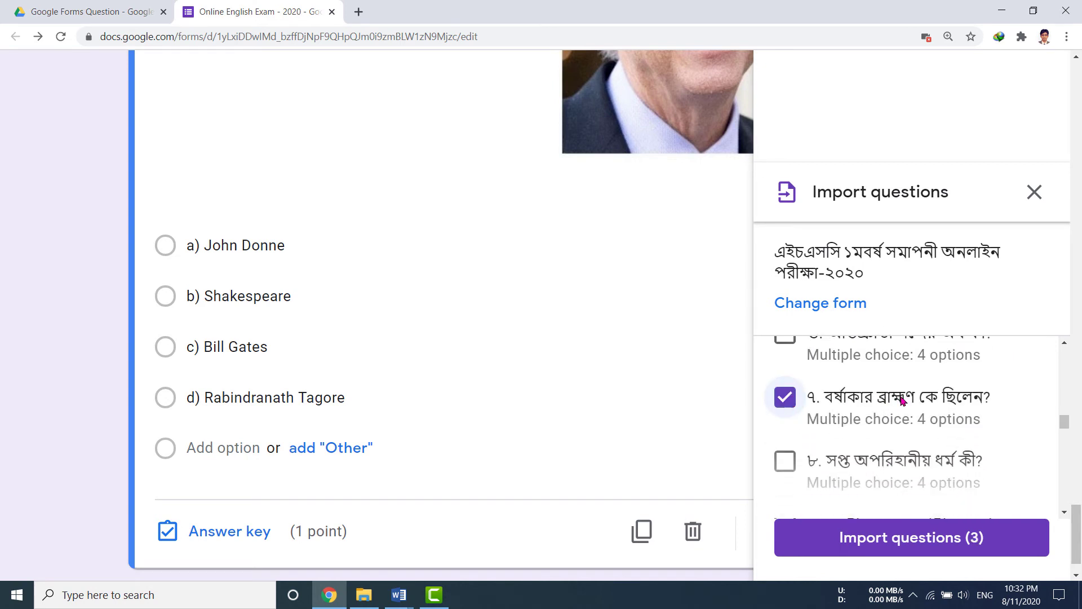
click(922, 545)
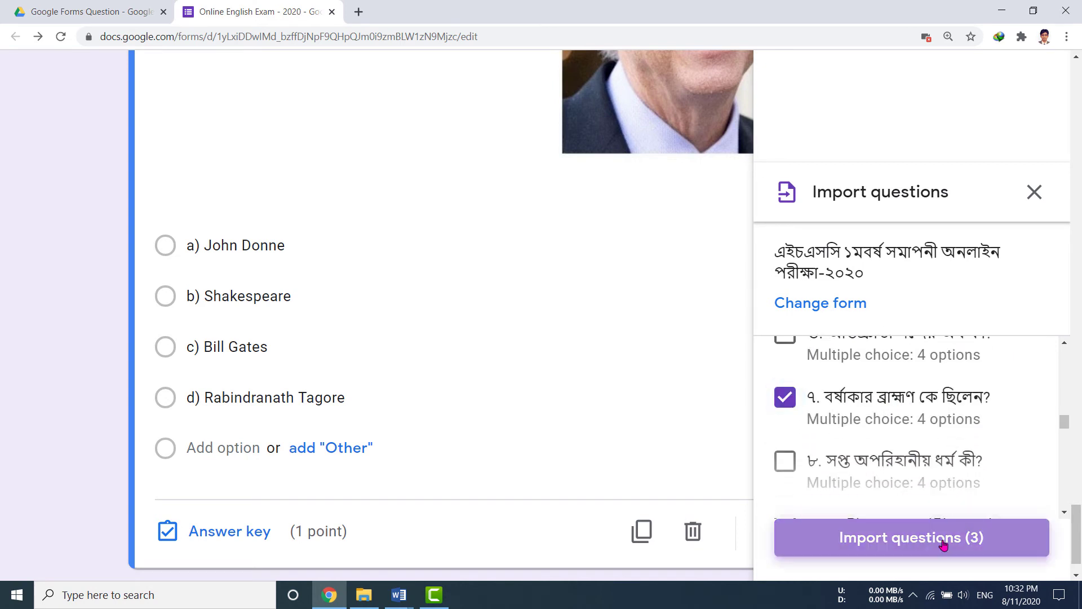
scroll(496, 433, down, 5)
Switch the Bengali keyboard to Unicode and renumber the first imported question from ১ to ৯.
scroll(498, 432, up, 7)
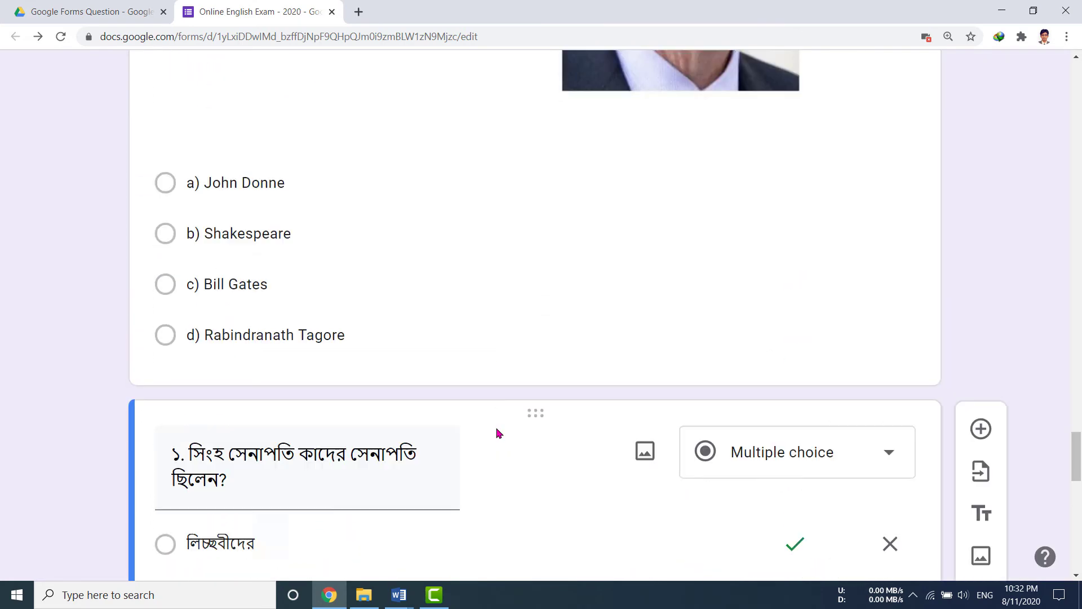
scroll(496, 432, up, 7)
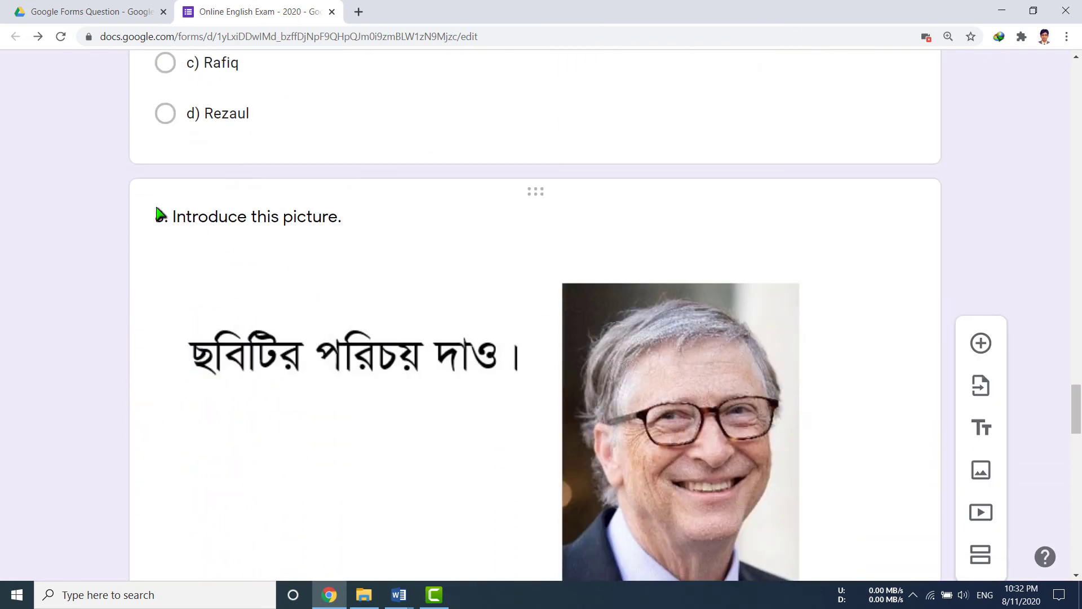
scroll(353, 379, down, 10)
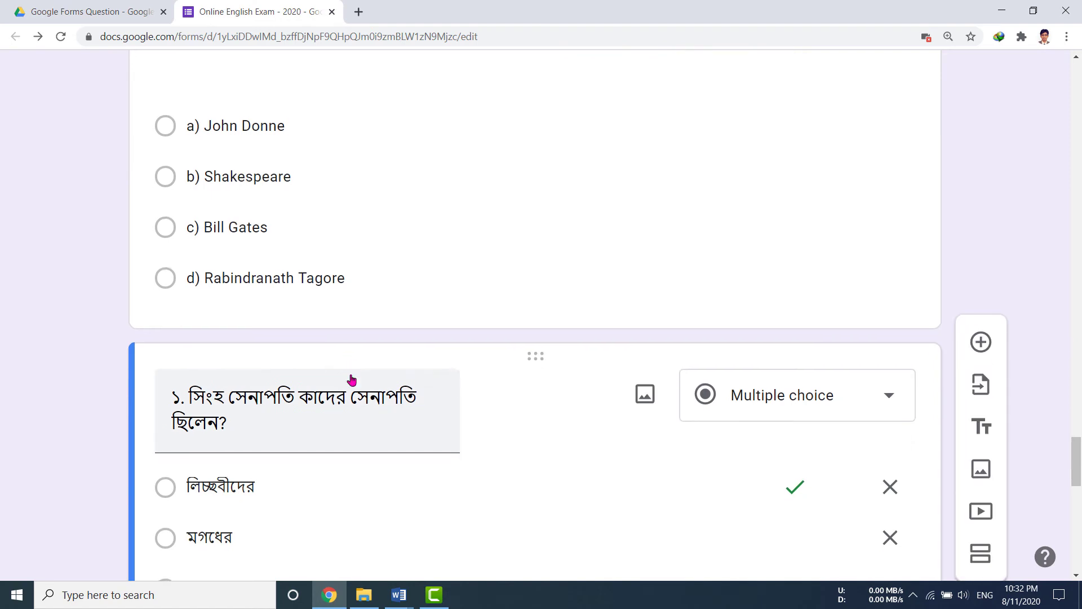
scroll(292, 416, down, 2)
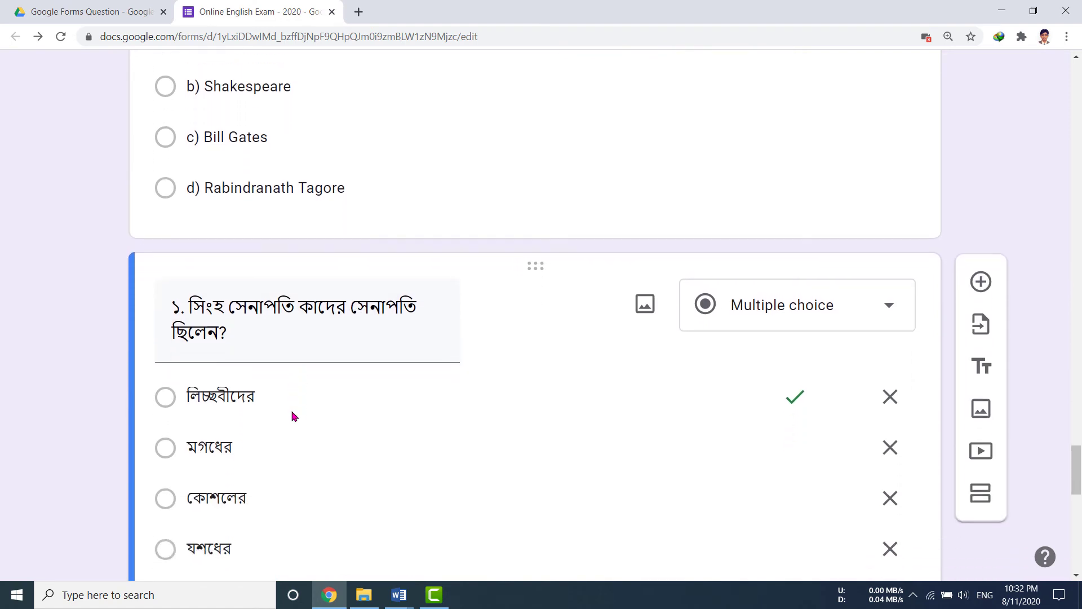
click(195, 261)
click(175, 261)
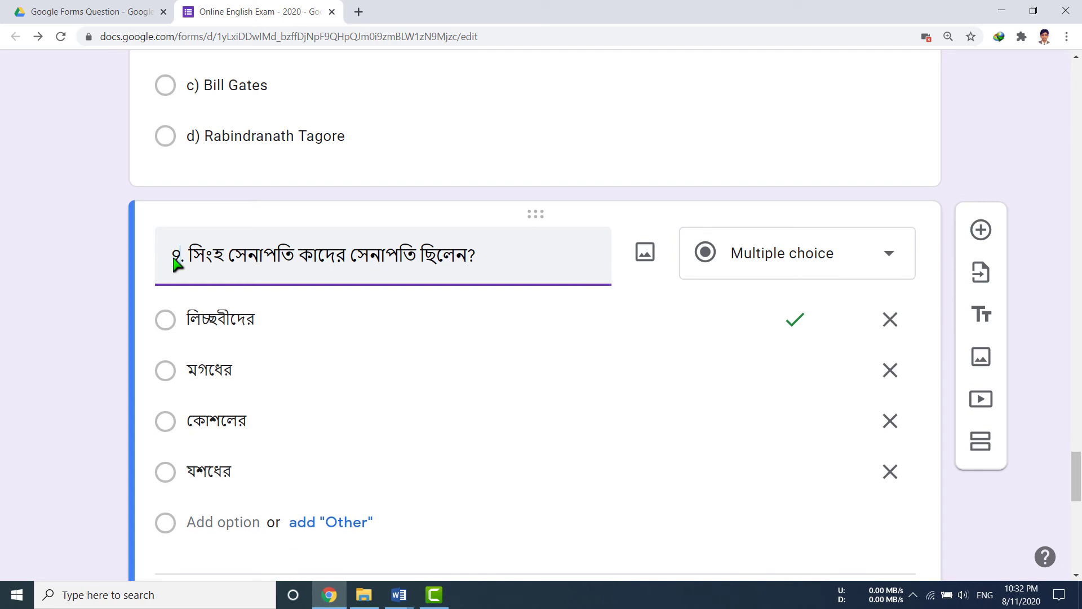
key(Delete)
key(Delete)
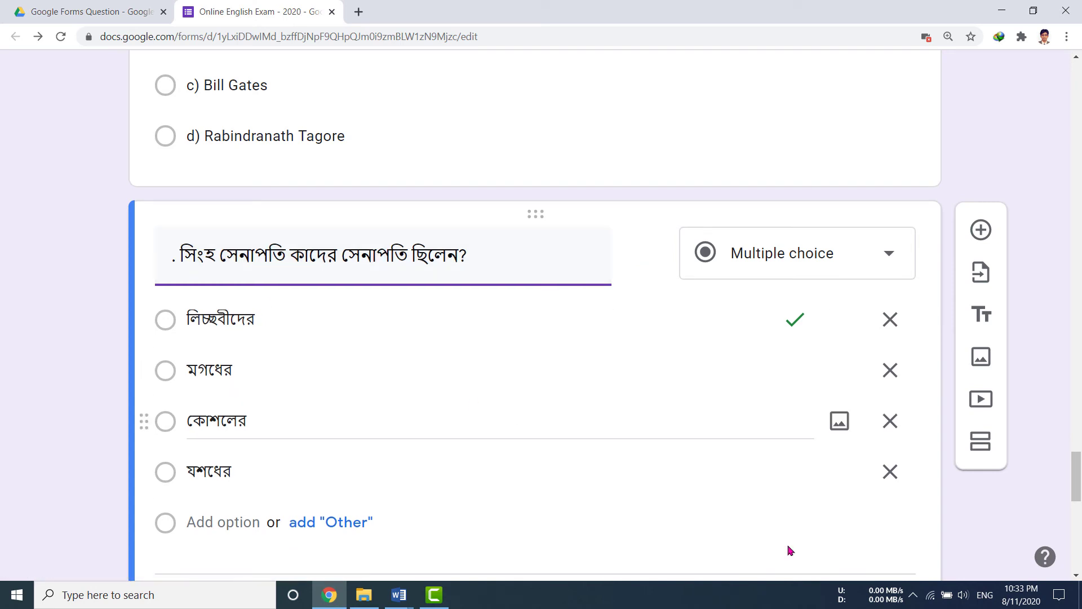
click(915, 599)
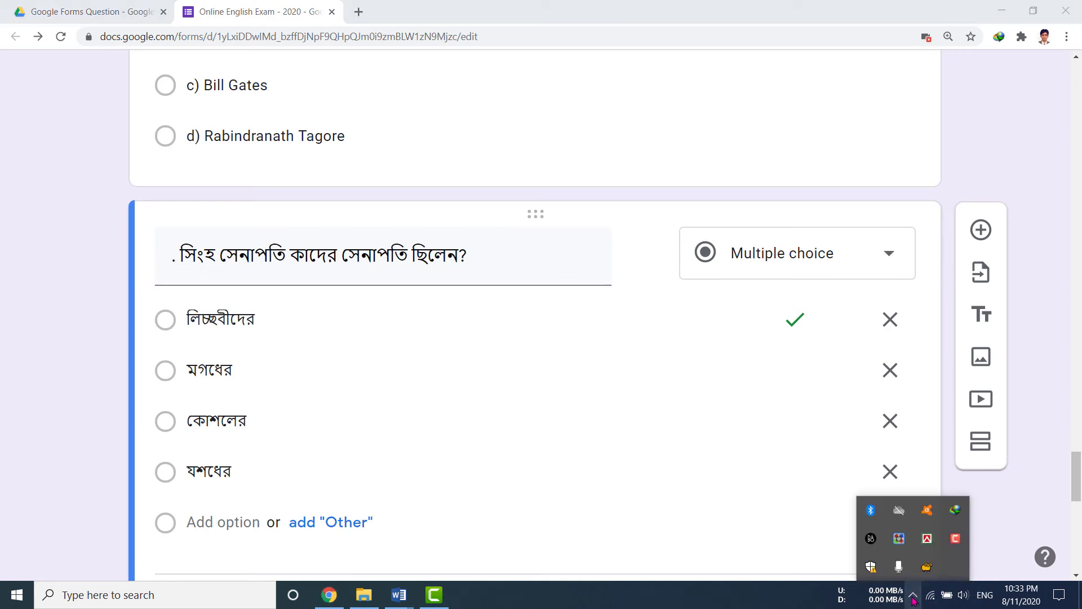
click(928, 539)
click(858, 444)
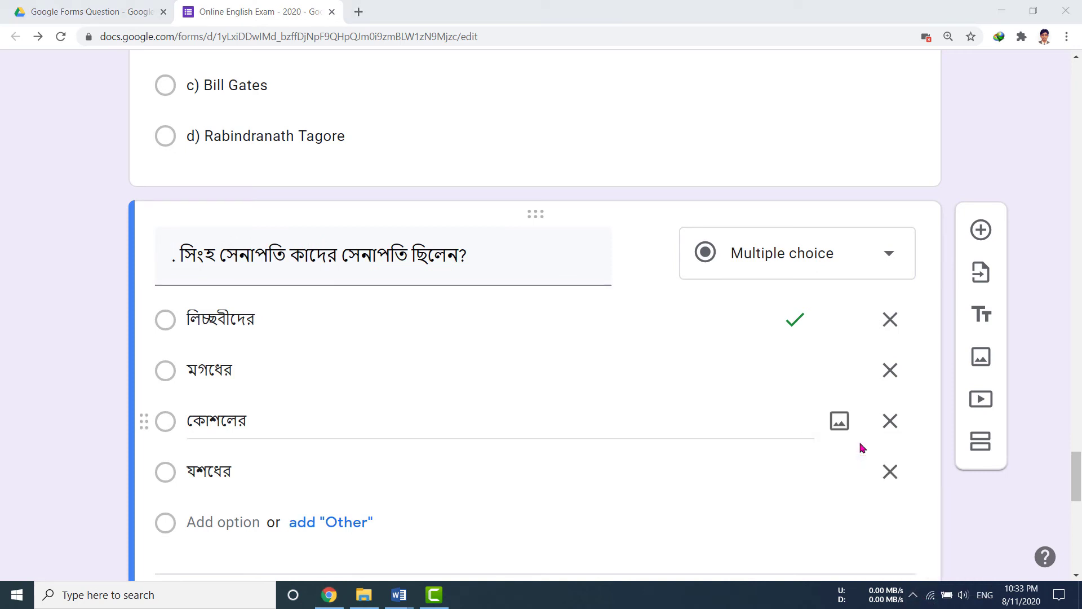
click(168, 255)
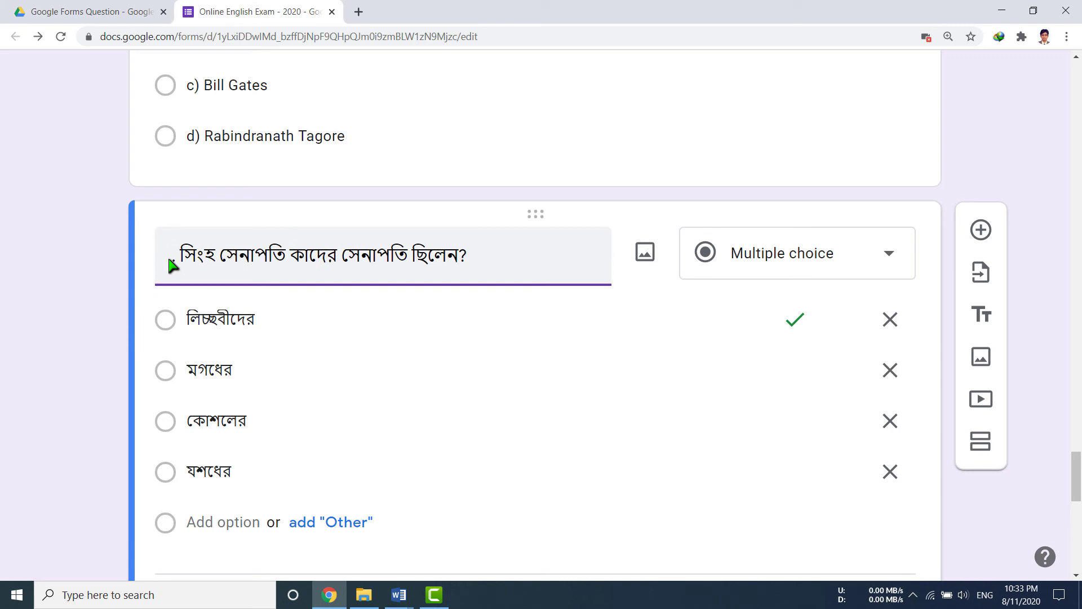
text(৯.)
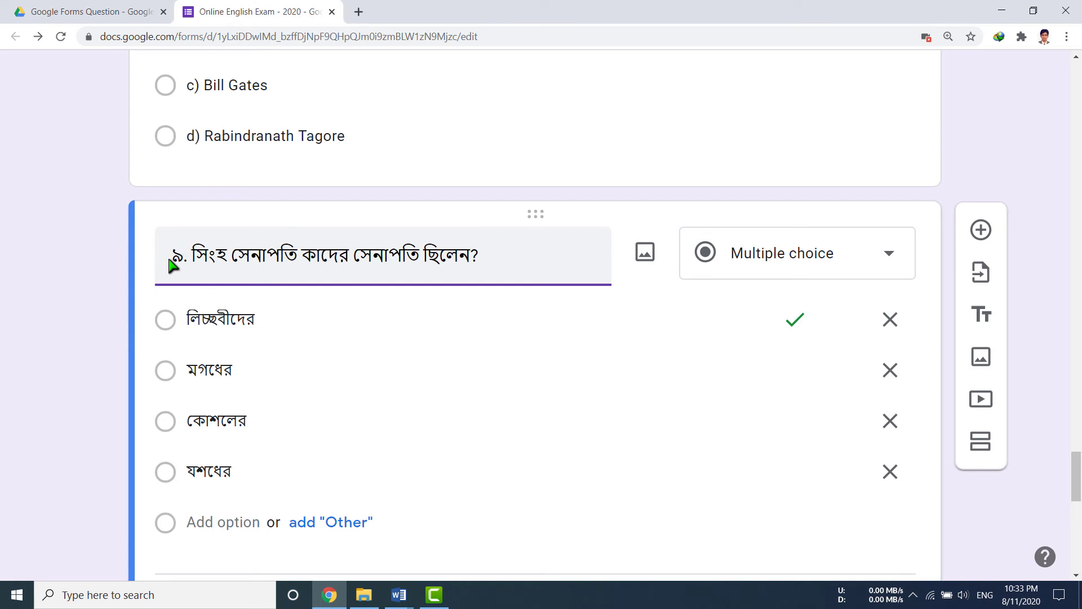
Renumber the next two imported questions from ৪ to ১০ and from ৭ to ১১.
scroll(288, 372, down, 3)
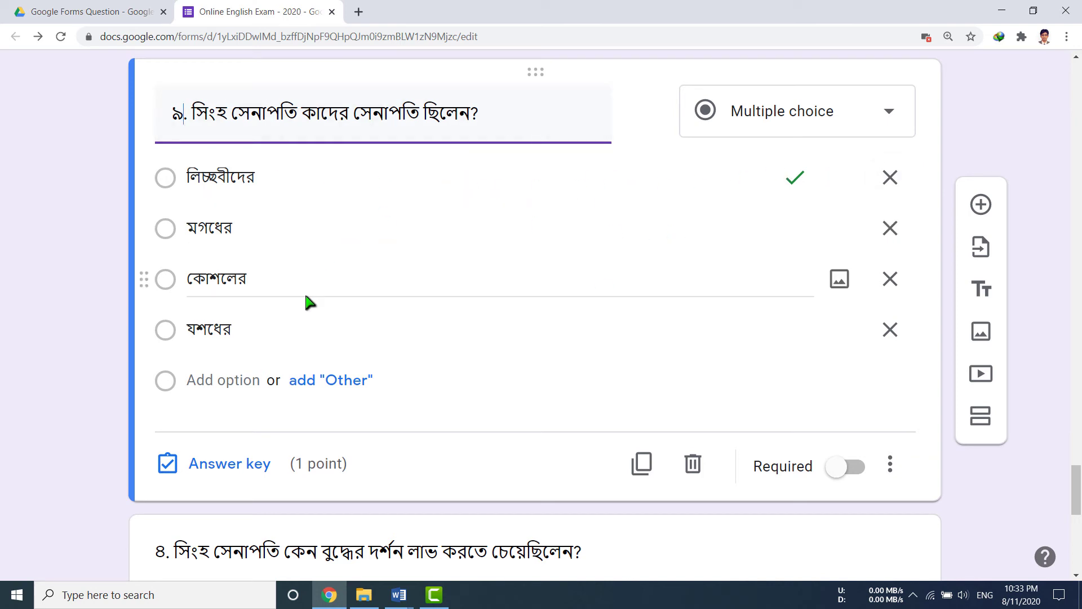
scroll(70, 410, down, 4)
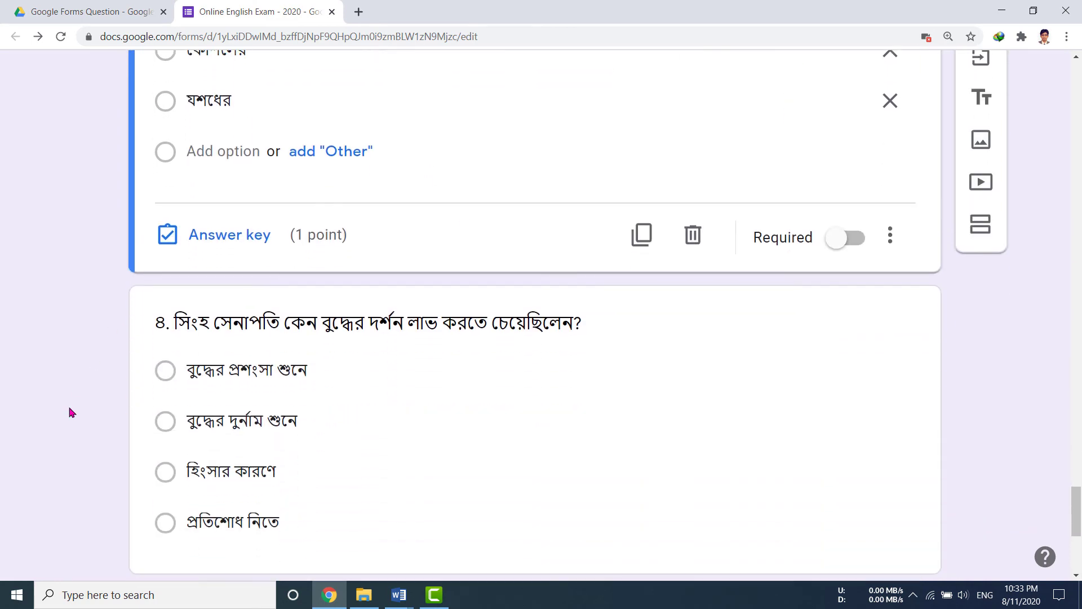
click(161, 290)
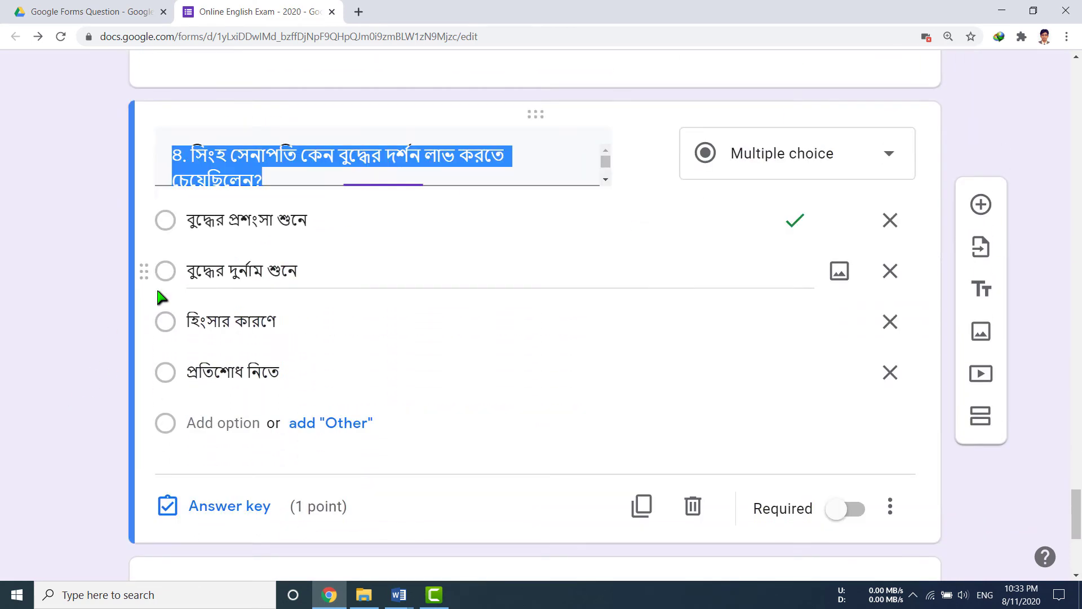
double_click(175, 156)
text(১০)
scroll(277, 310, down, 5)
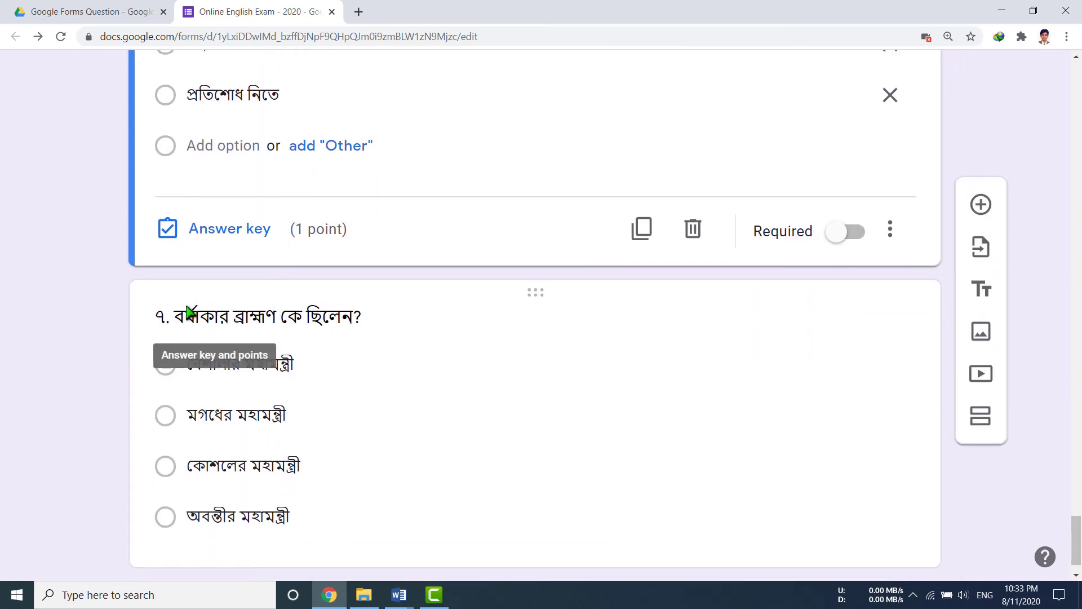
click(159, 316)
double_click(176, 185)
text(১১)
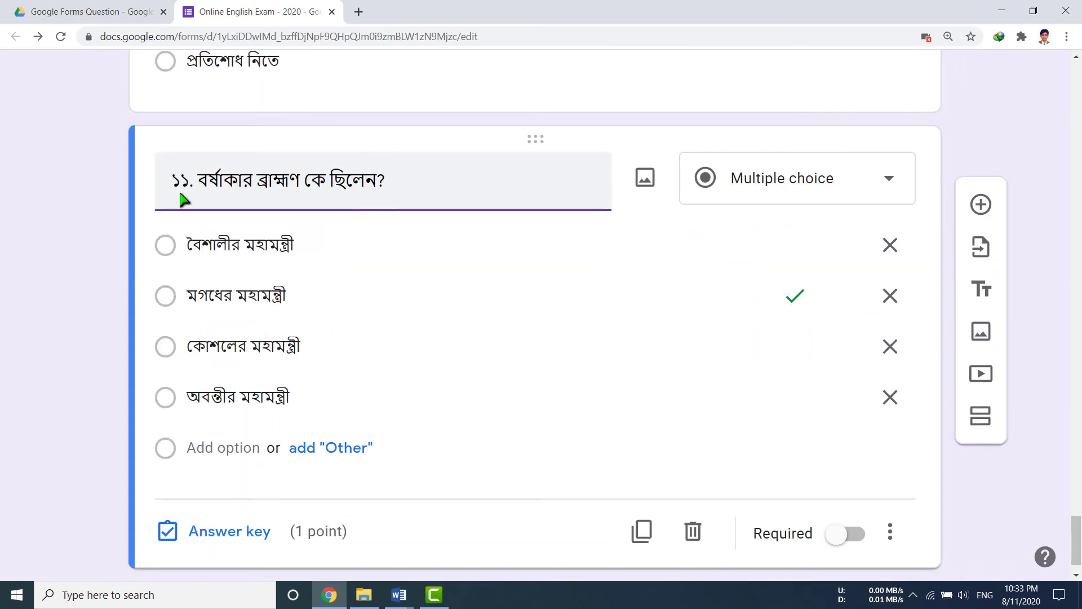
scroll(193, 338, down, 1)
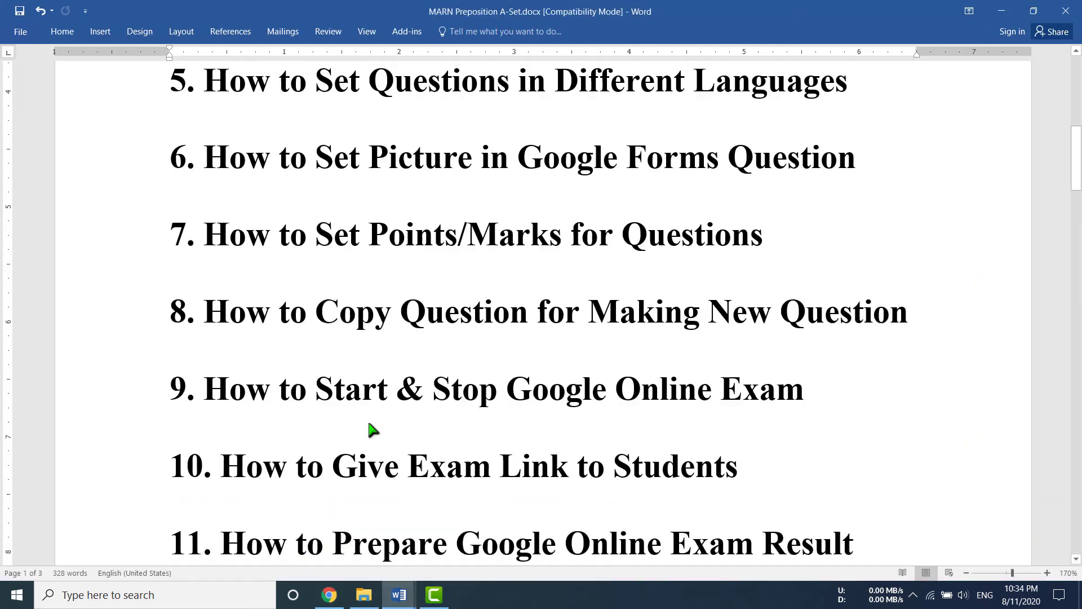
scroll(339, 372, down, 1)
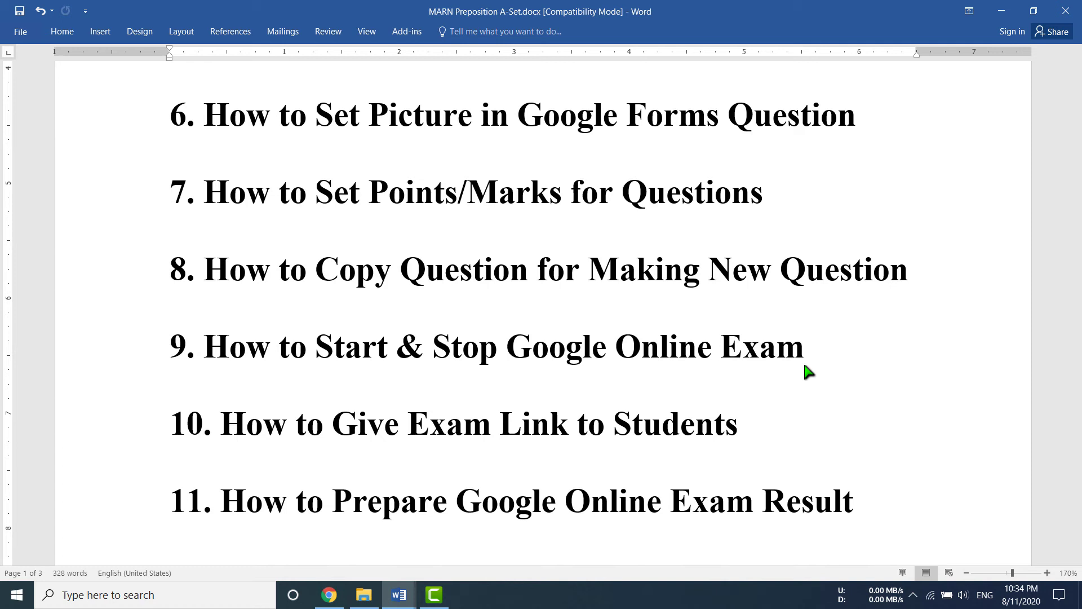
Return to the Online English Exam - 2020 form editor, scrolled up to its header.
click(327, 595)
scroll(442, 428, up, 20)
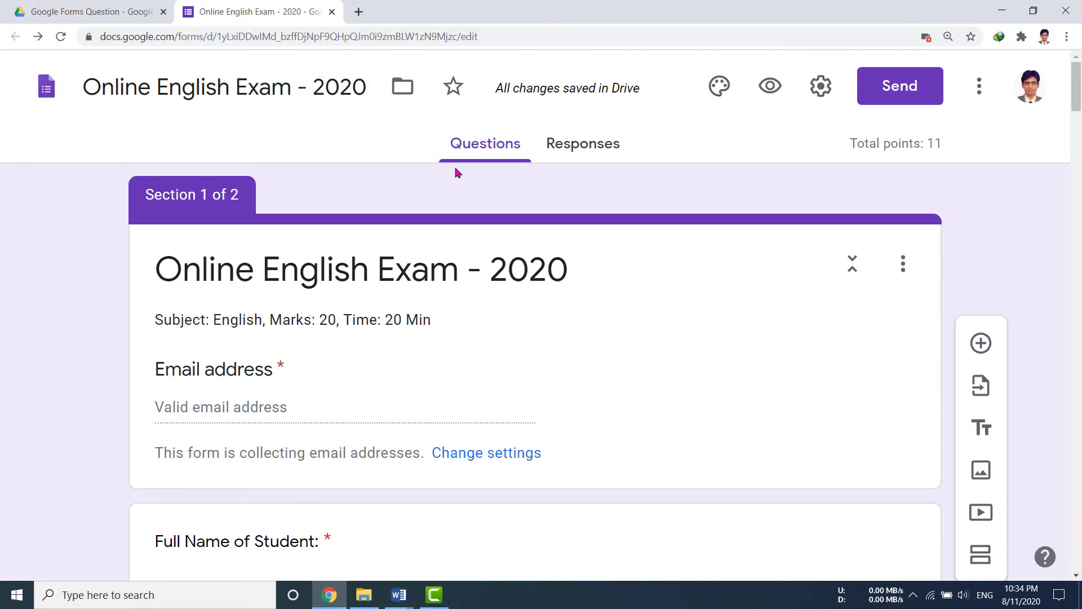
Turn off Accepting responses on the exam's Responses tab, then bring the Word topic list forward.
click(579, 147)
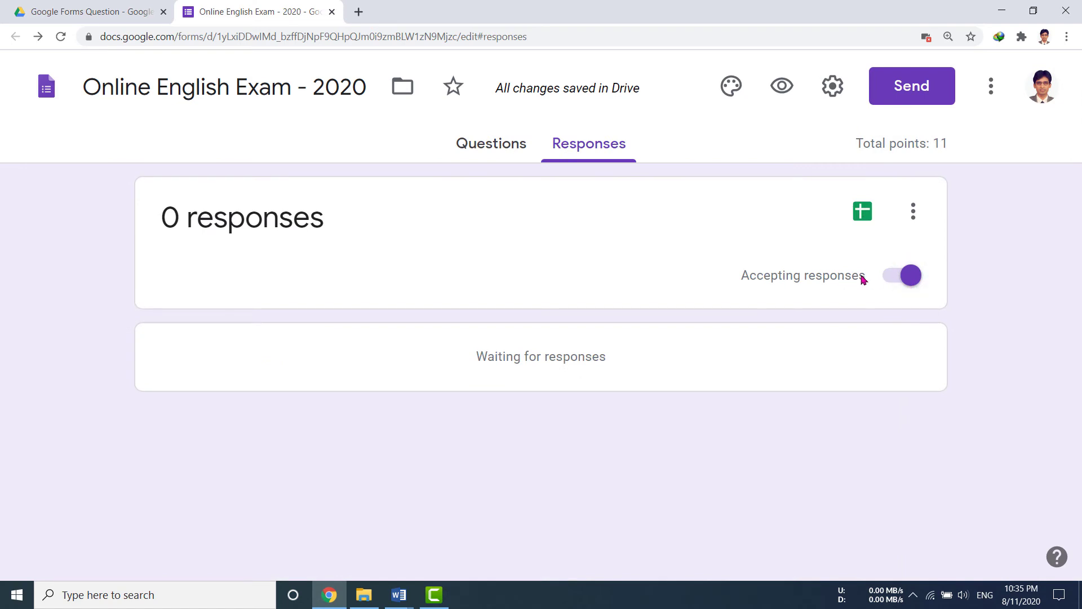
click(893, 279)
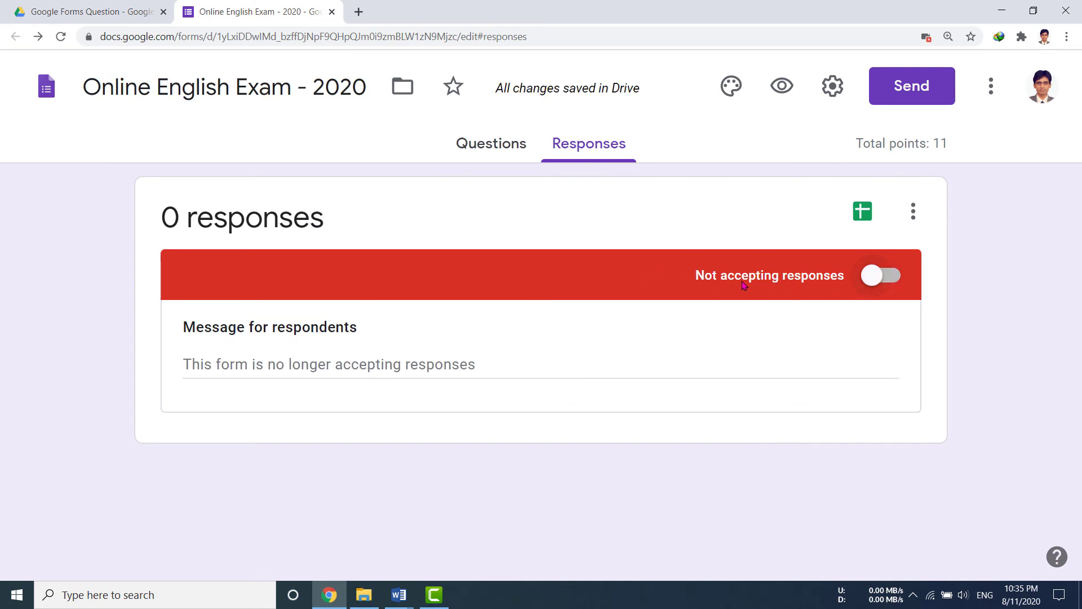
click(873, 282)
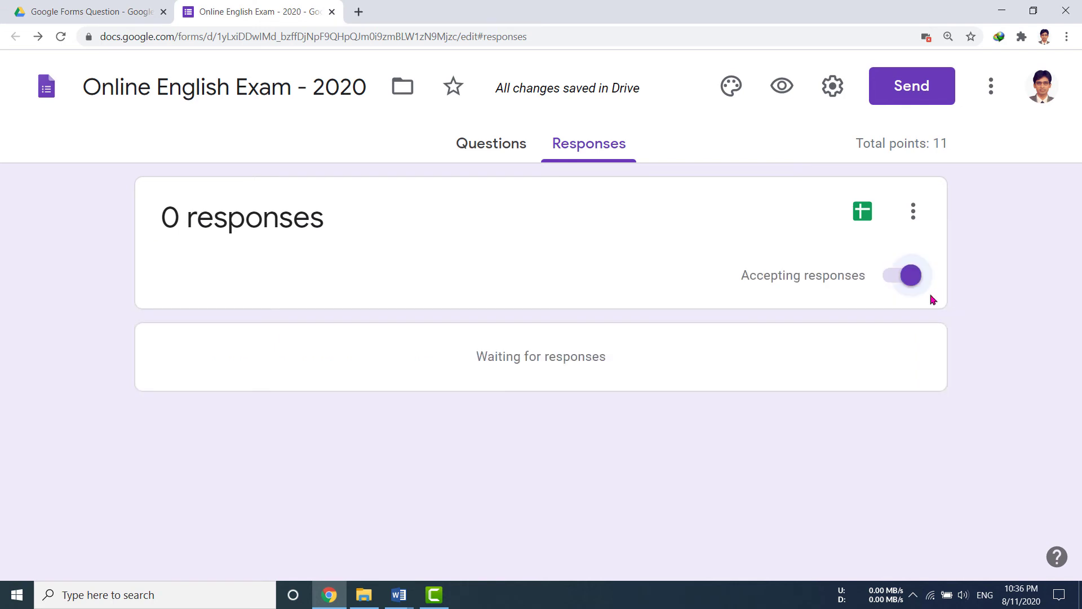
click(892, 279)
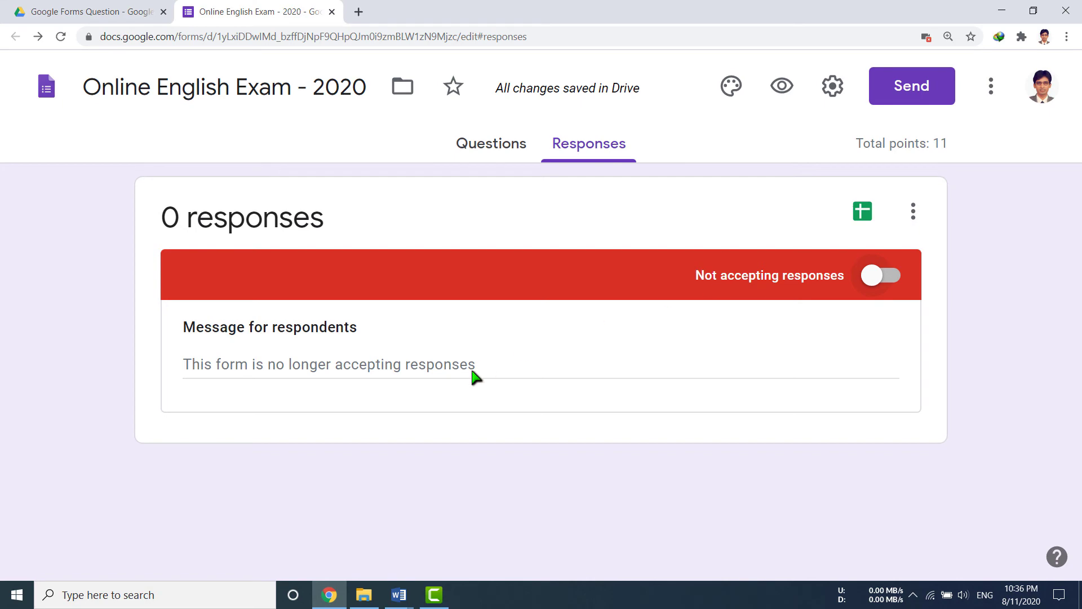
click(399, 594)
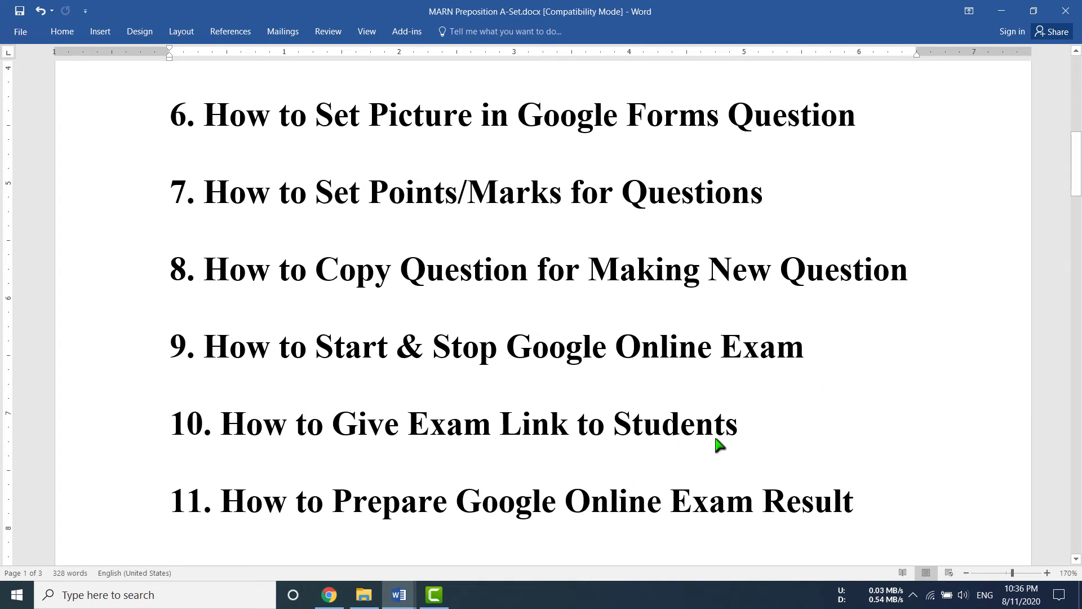
Return to the exam form in Chrome and open its Send dialog.
click(329, 595)
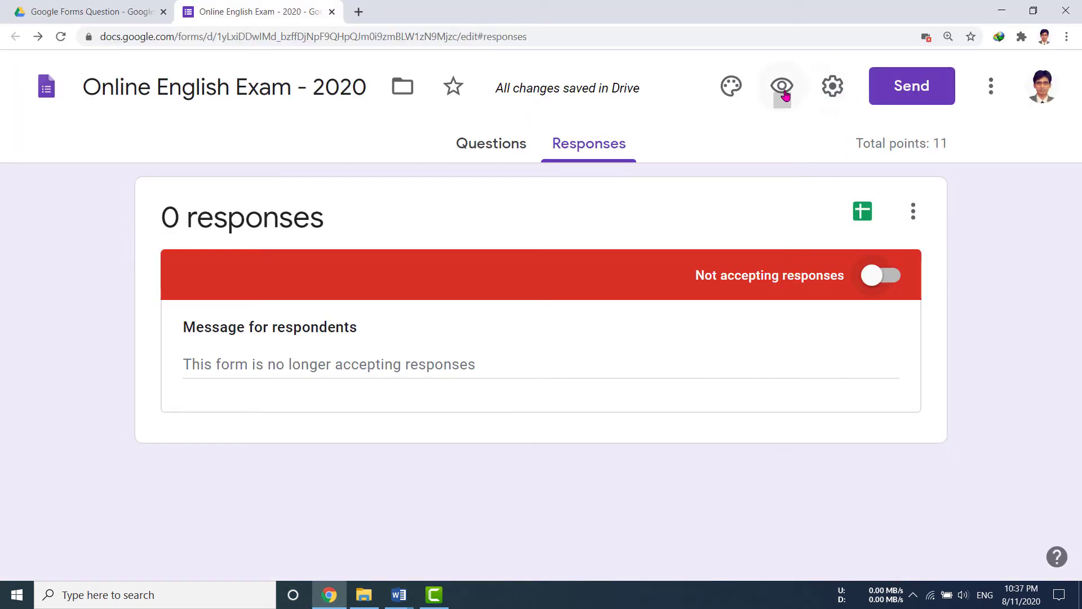
click(918, 98)
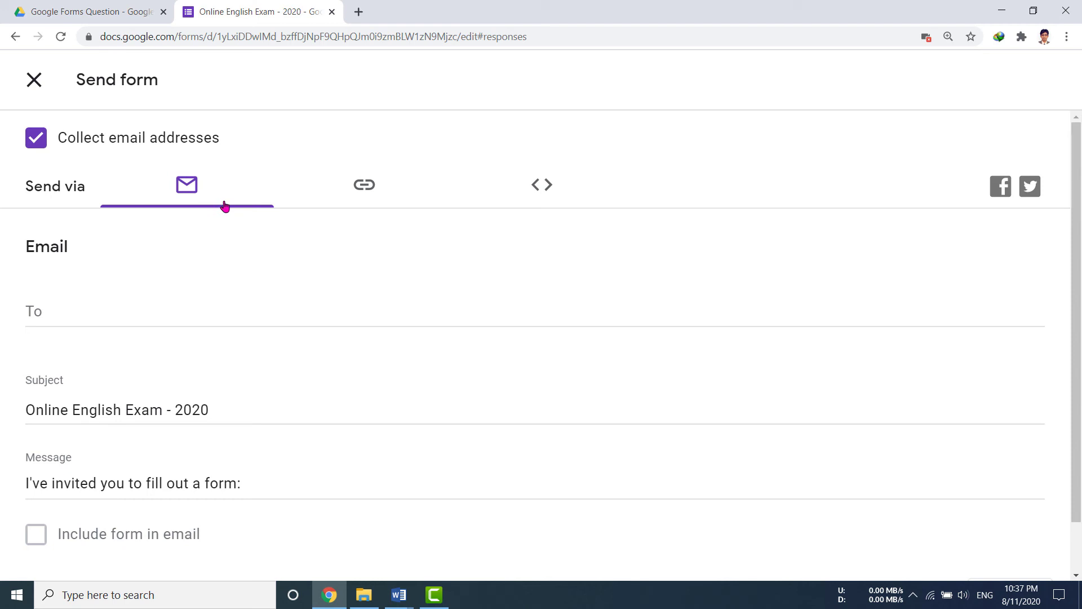
Copy the exam's shortened forms.gle link and open a new browser tab.
click(367, 187)
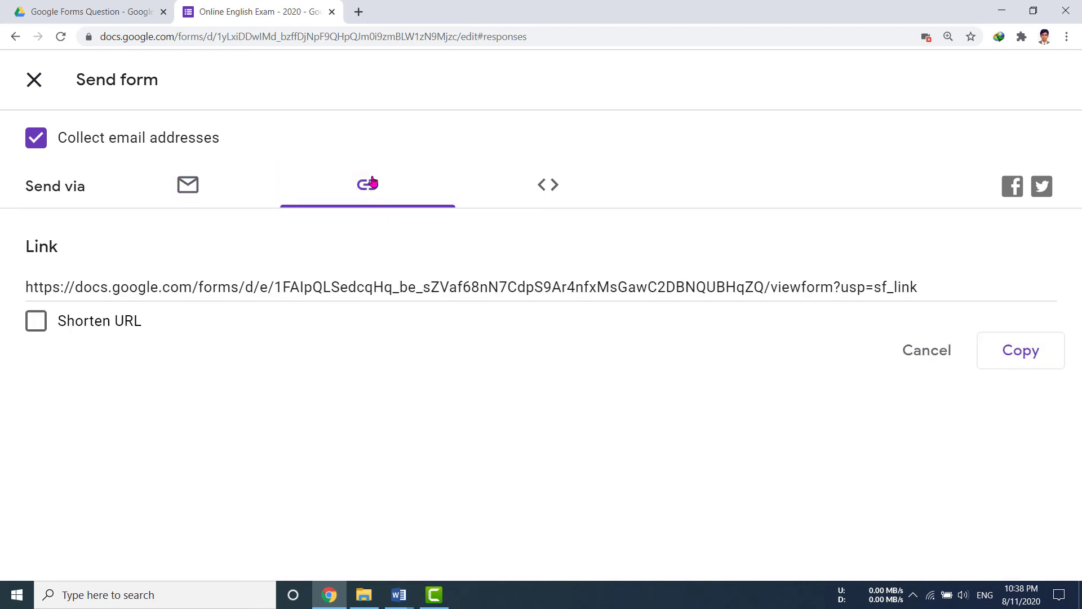
click(37, 322)
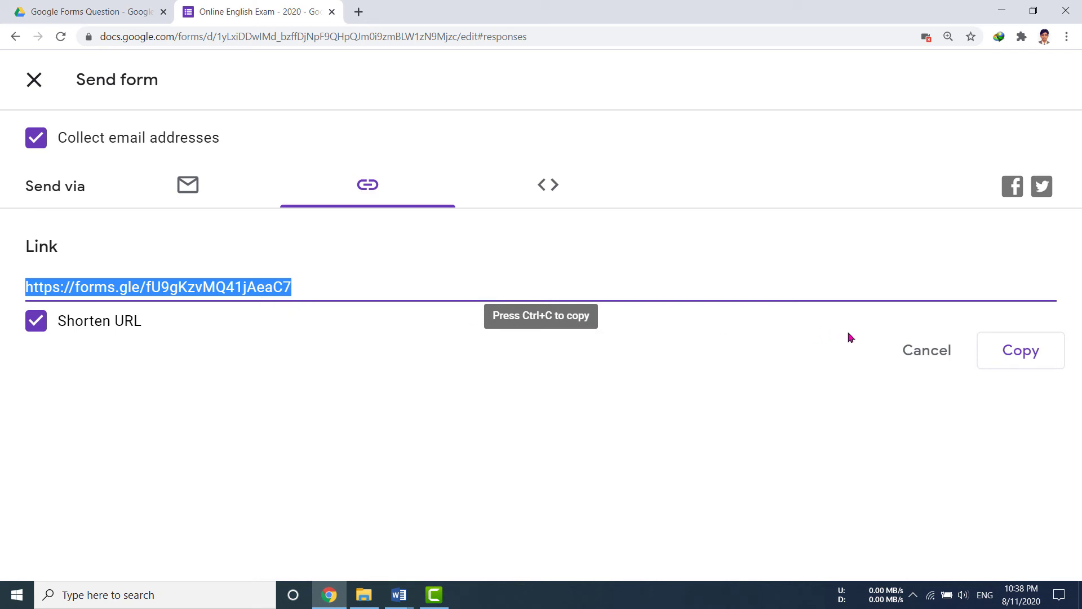
click(1031, 359)
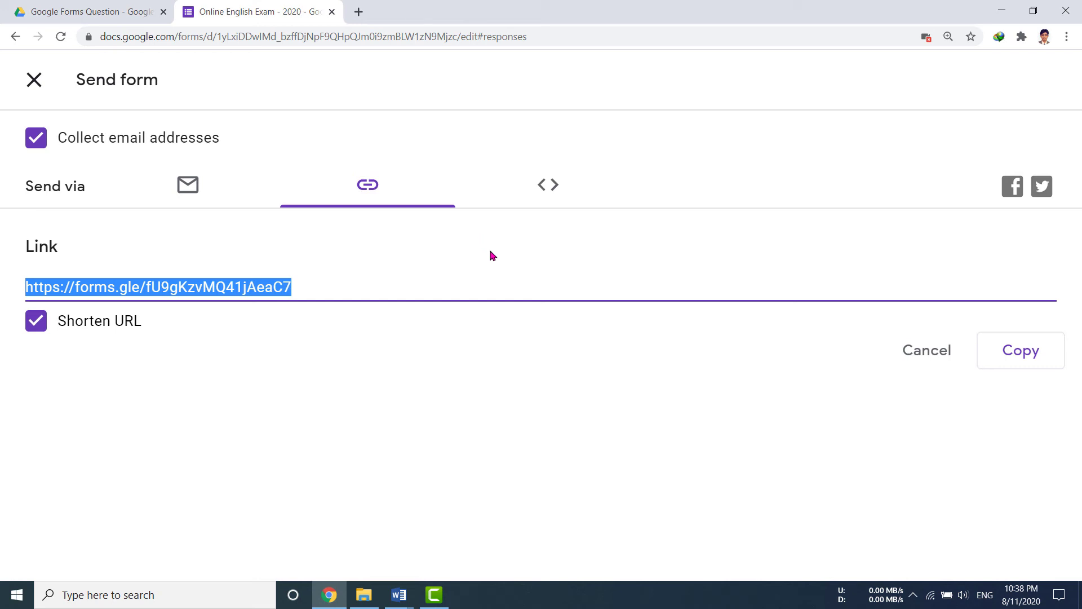
click(359, 12)
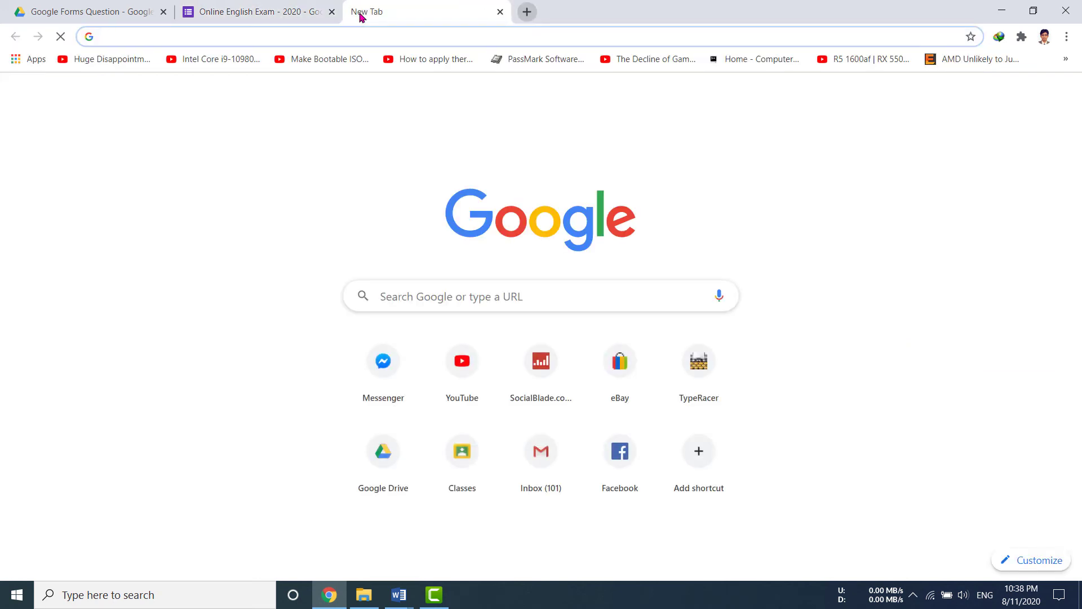
Switch the keyboard input to English and go to messenger.com.
text(শরতুরল)
key(BackSpace)
key(BackSpace)
key(BackSpace)
key(BackSpace)
key(BackSpace)
key(BackSpace)
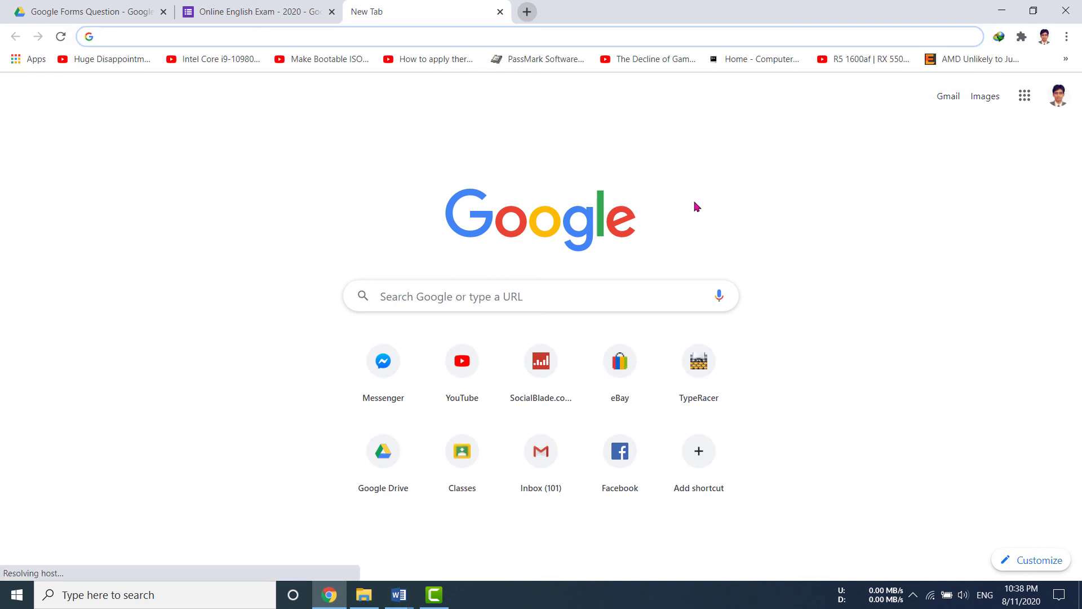
click(913, 595)
right_click(927, 539)
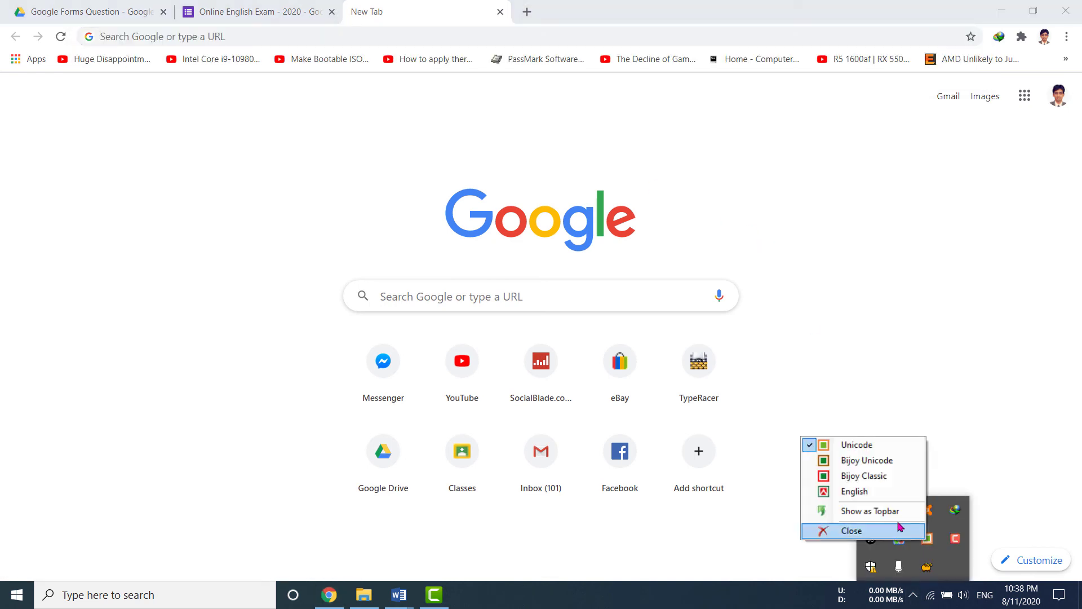
click(863, 492)
click(241, 38)
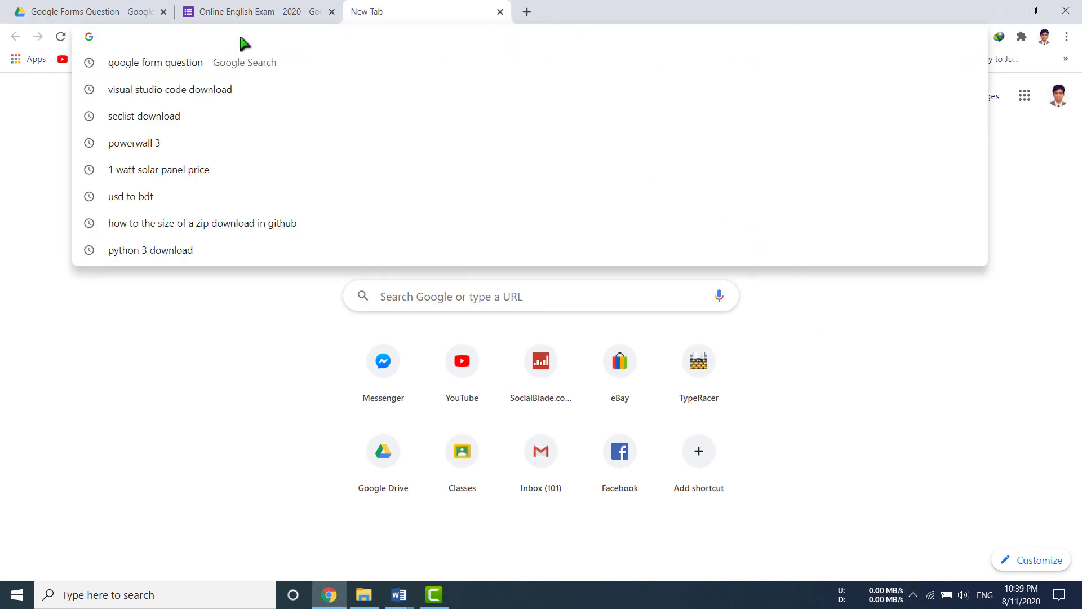
text(mess)
key(Return)
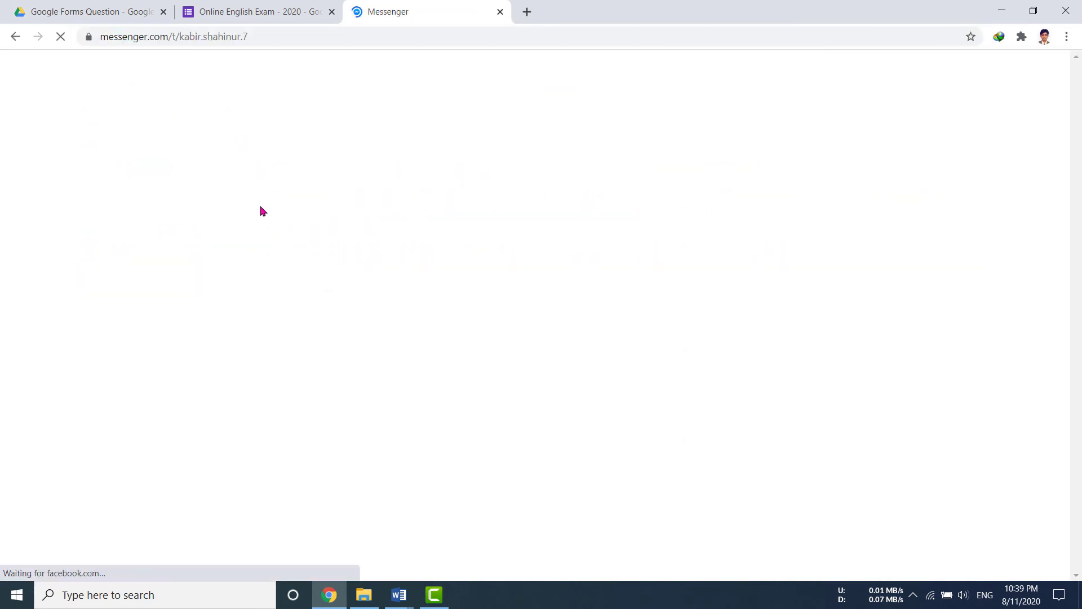
Send the student an 'Online English Exam Link' message with the pasted short link.
click(116, 108)
text(sarbin)
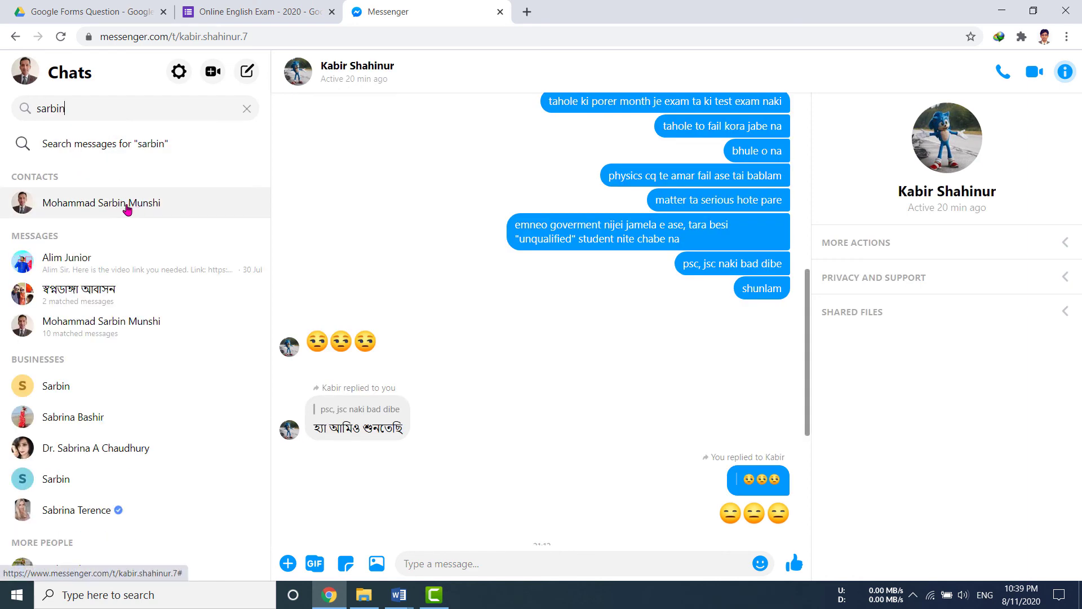
click(122, 204)
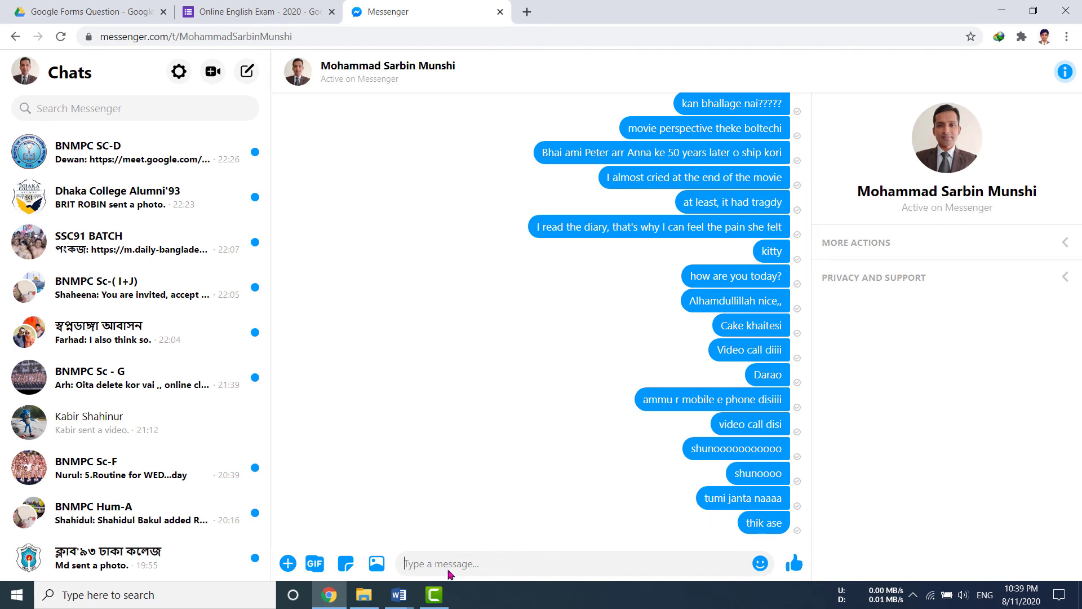
text(Online Exnglish Exam Link:)
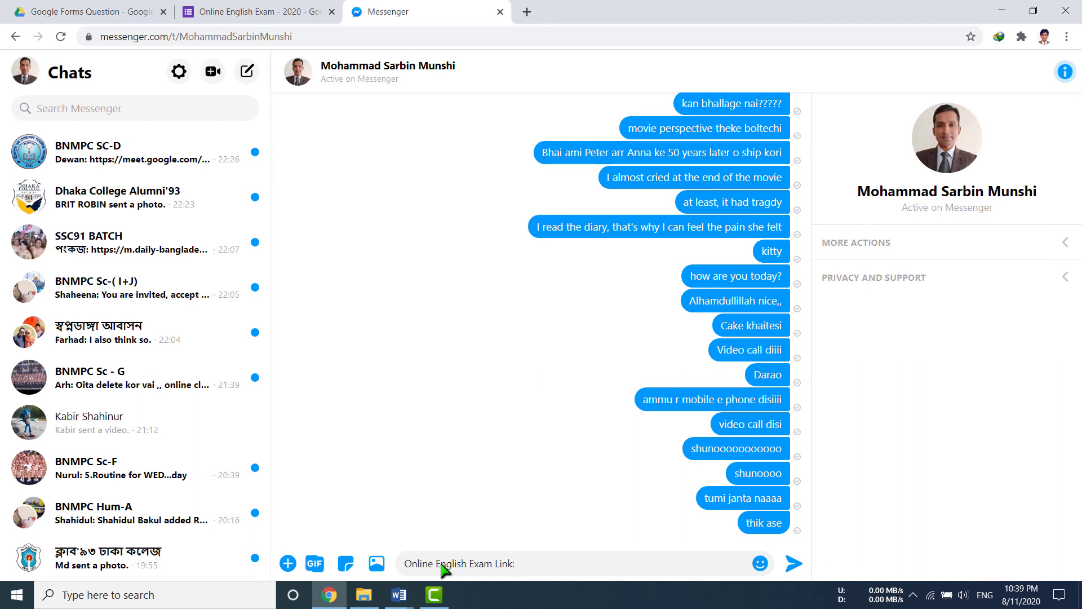
key(shift+Return)
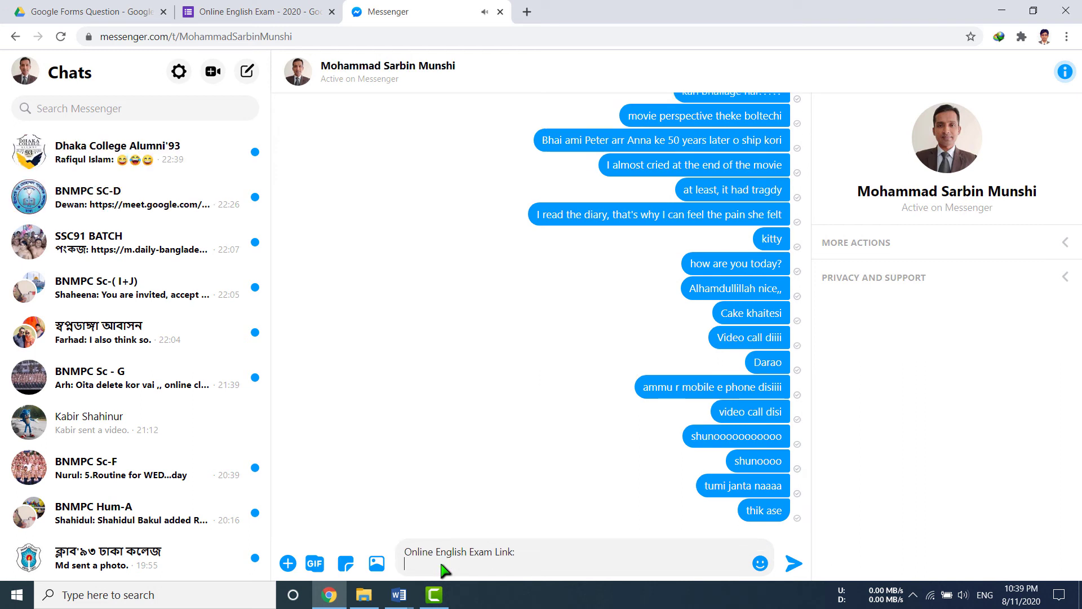
key(ctrl+v)
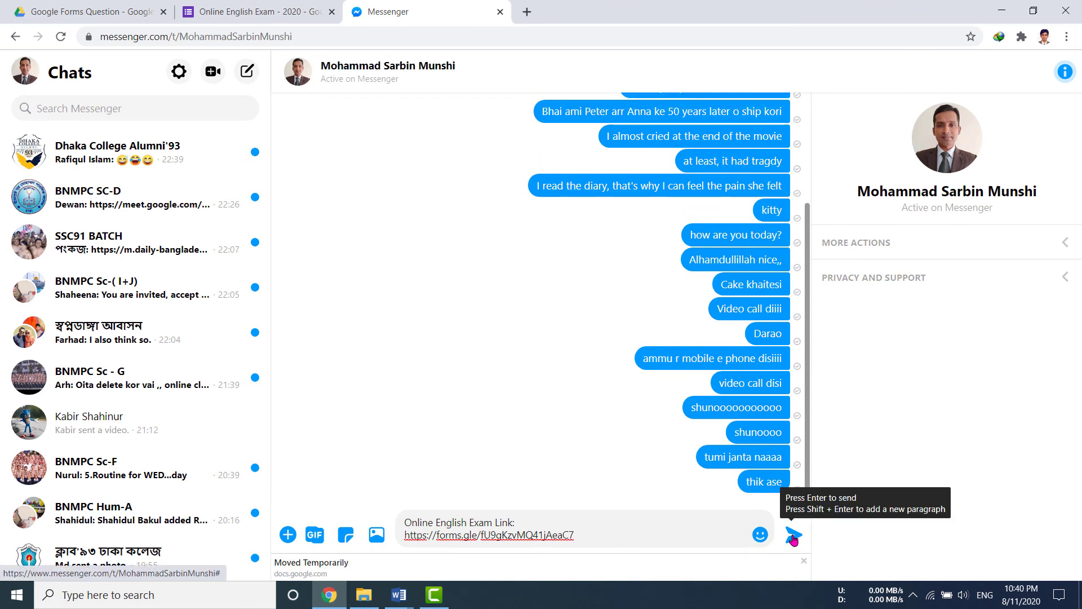
click(793, 537)
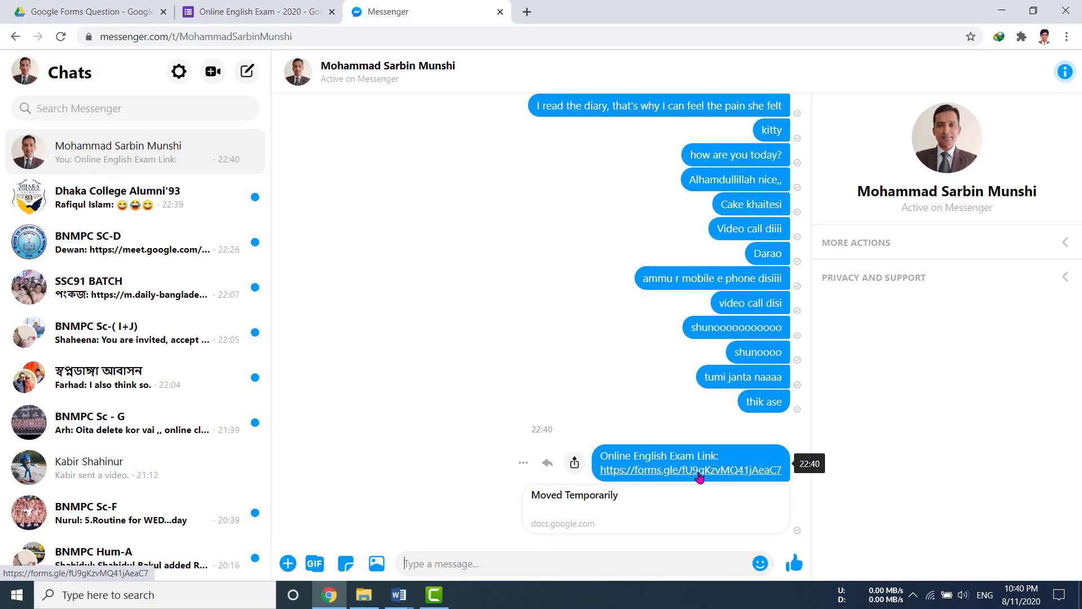
Close the exam form's Send panel, then bring the Word topic list forward.
click(259, 11)
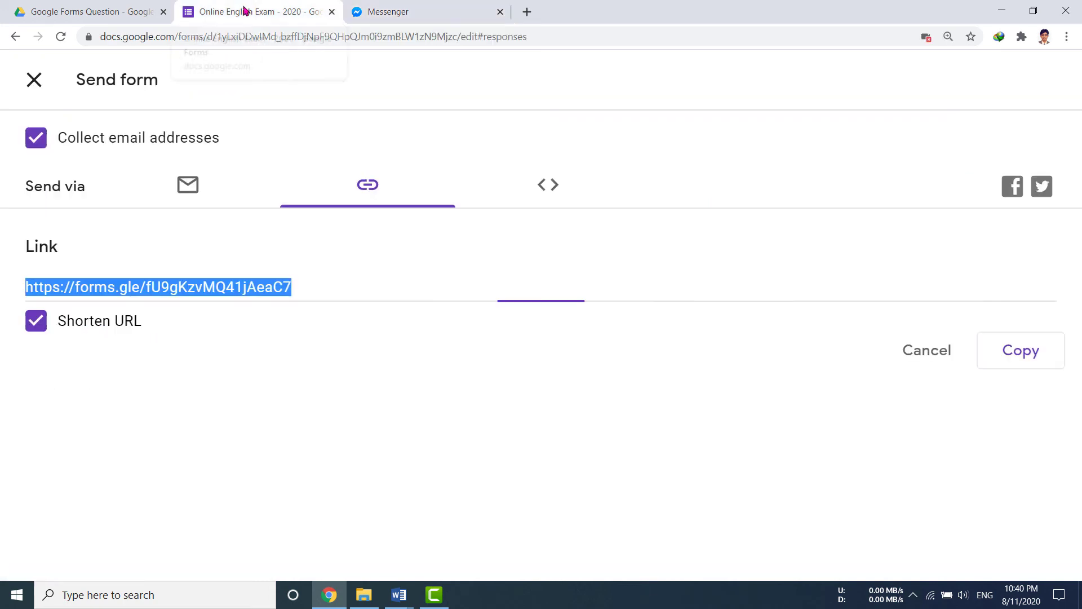
click(35, 82)
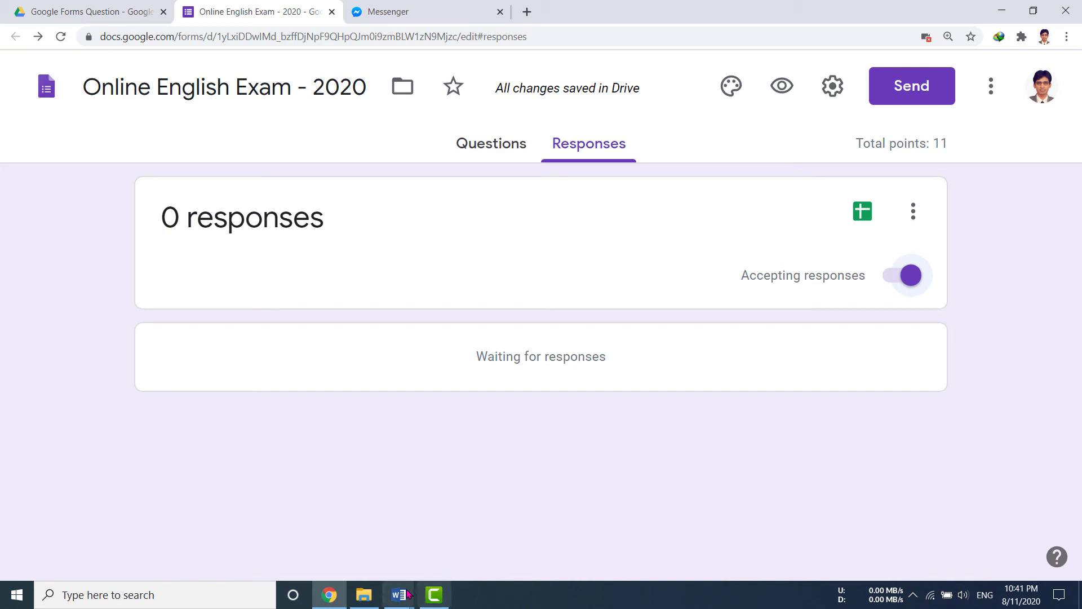
mouse_move(399, 595)
click(245, 527)
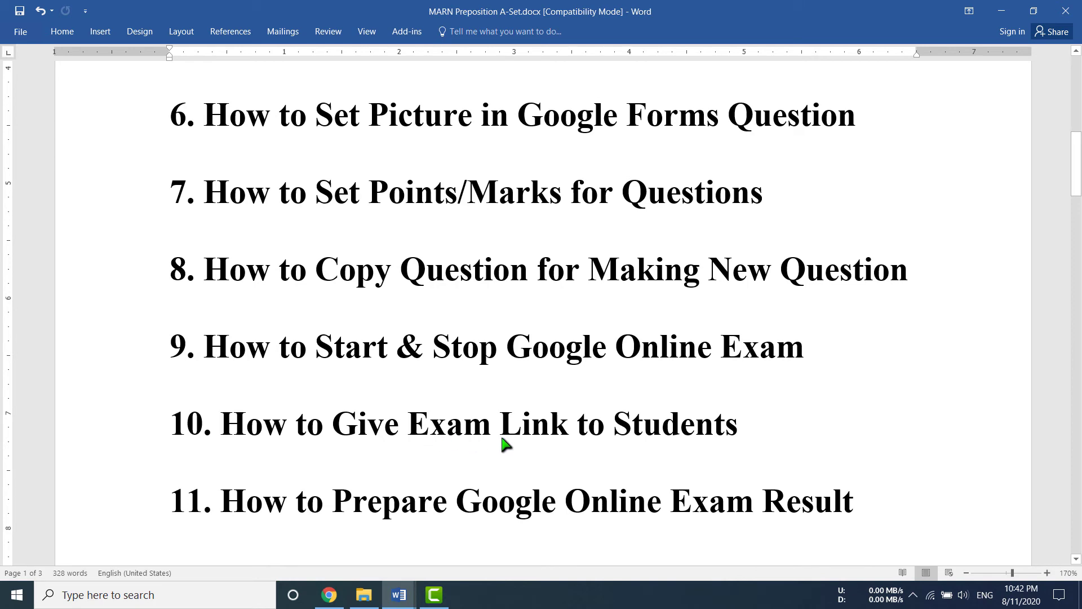
Read the Word topic list down to item 12, then return to the exam's Responses page.
scroll(733, 443, down, 5)
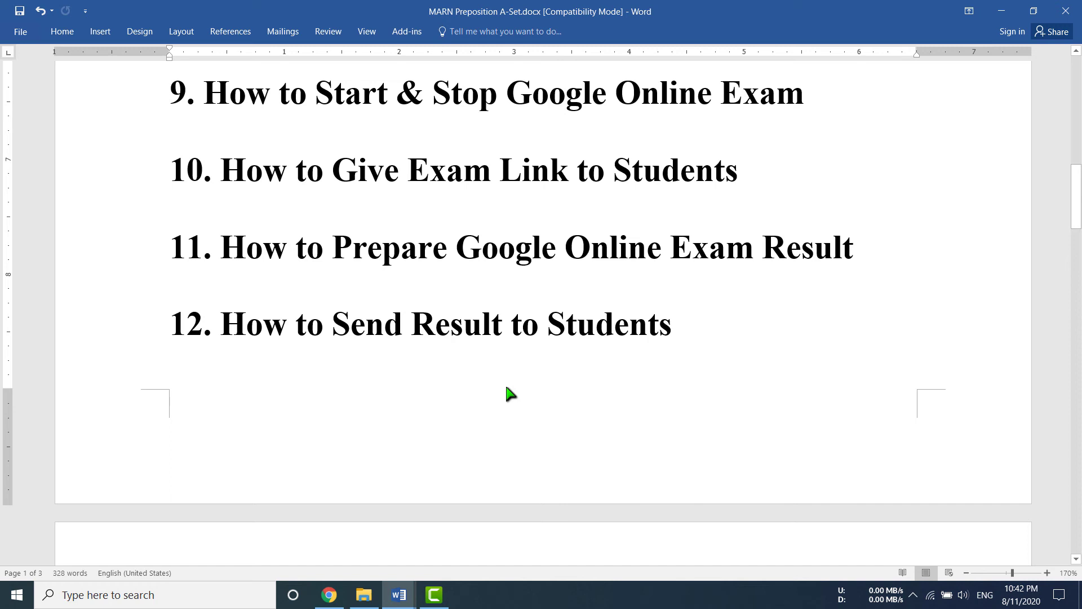
click(329, 595)
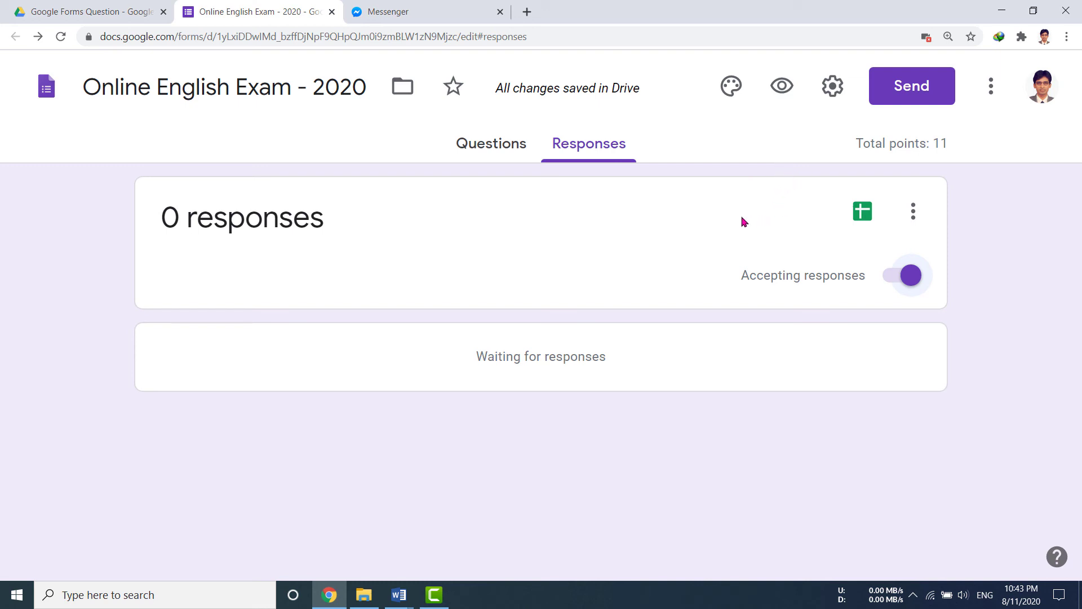
Turn off Collect email addresses in the exam settings and save, previewing the form before and after.
click(784, 89)
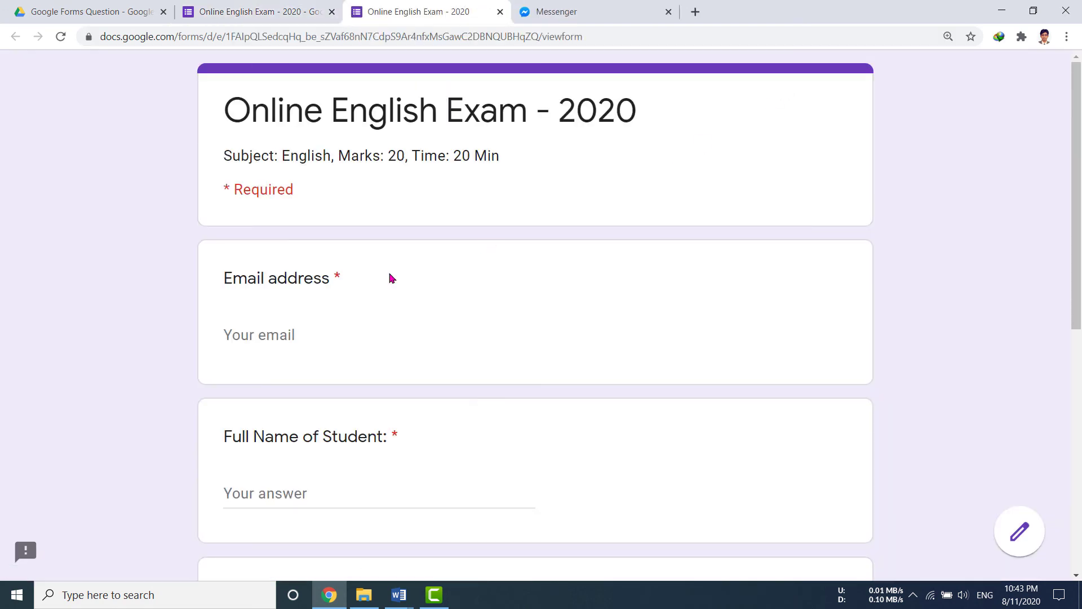
key(ctrl+w)
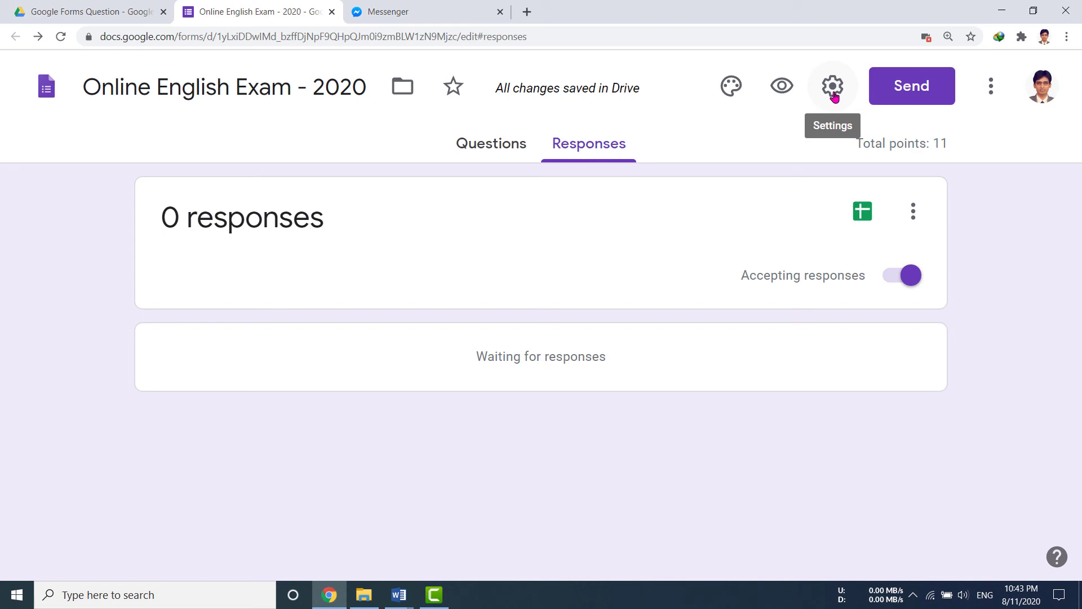
click(833, 87)
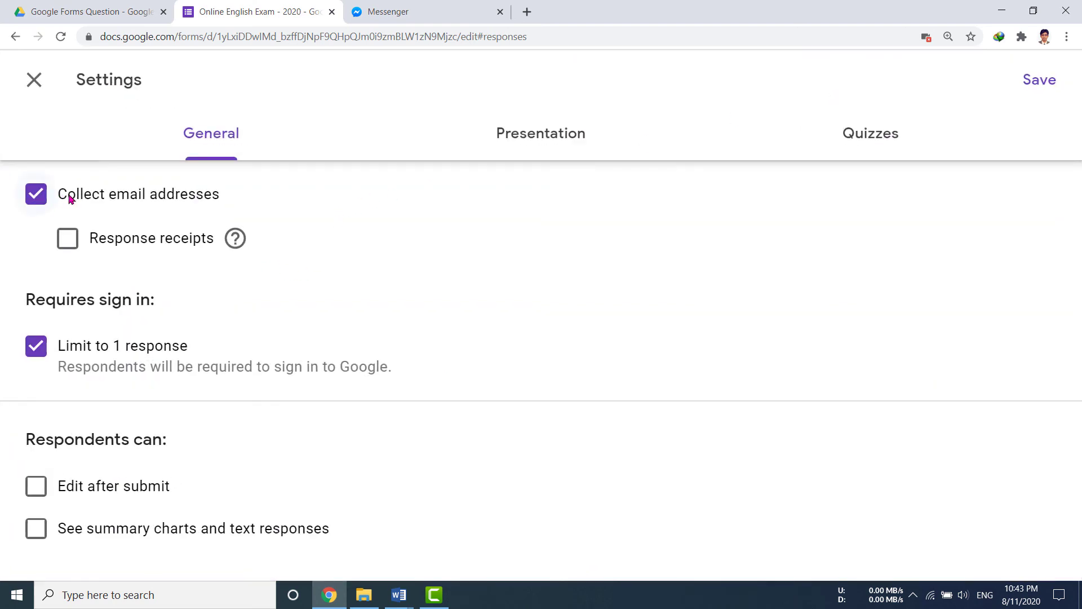
click(36, 194)
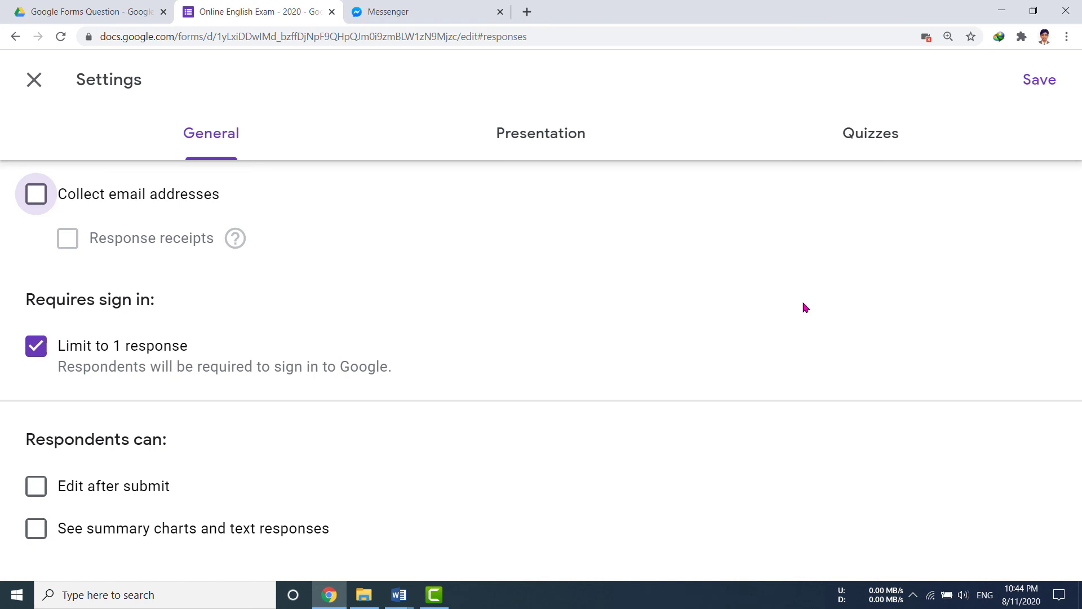
click(546, 135)
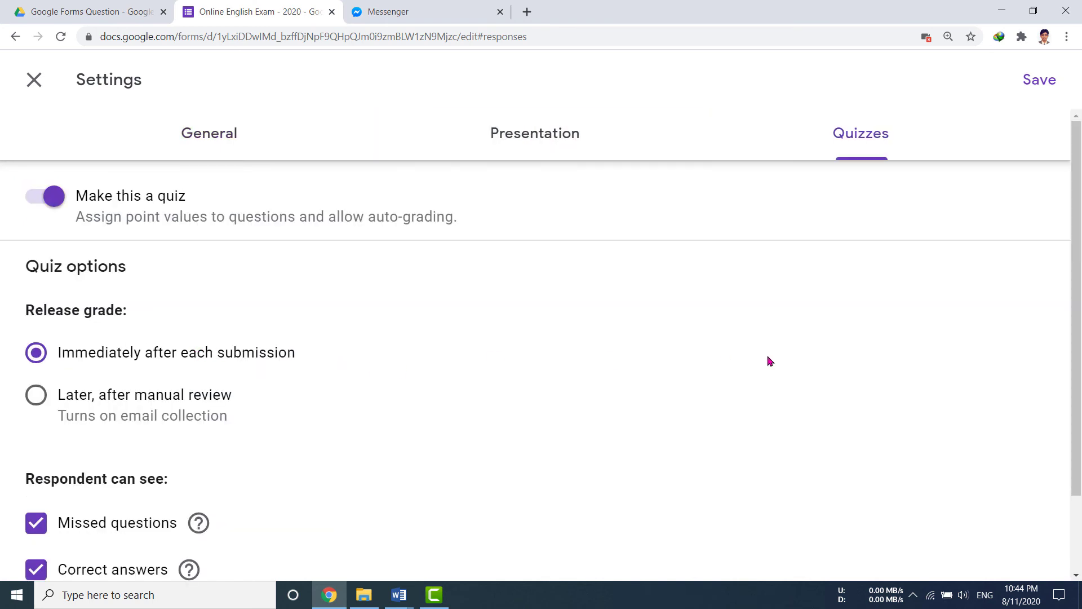
click(1043, 80)
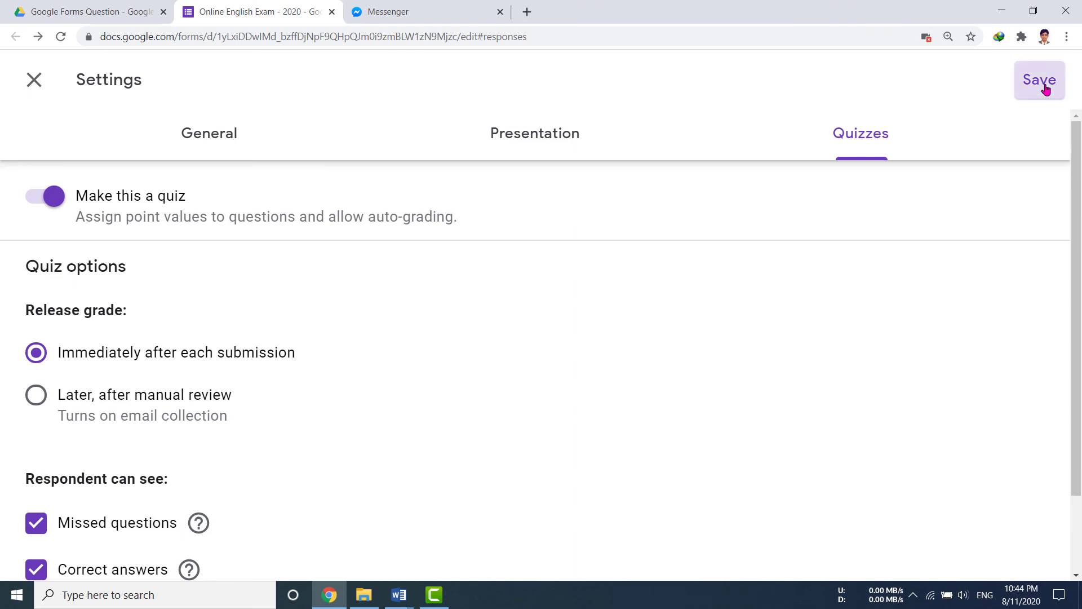
click(782, 86)
Enter the student's full name, class Eleven and roll number, then continue to the questions page.
click(311, 340)
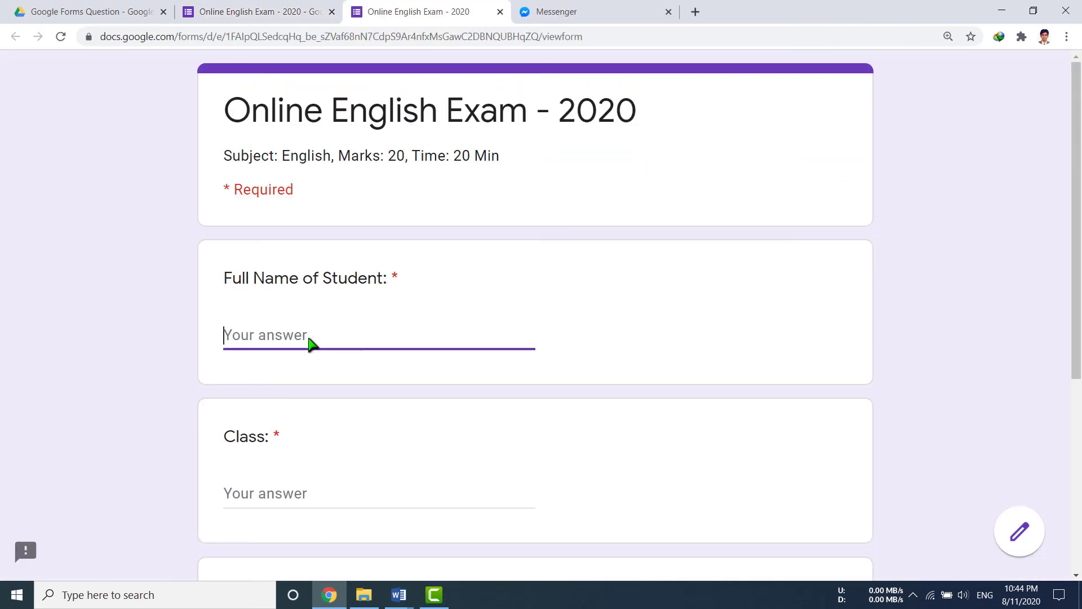
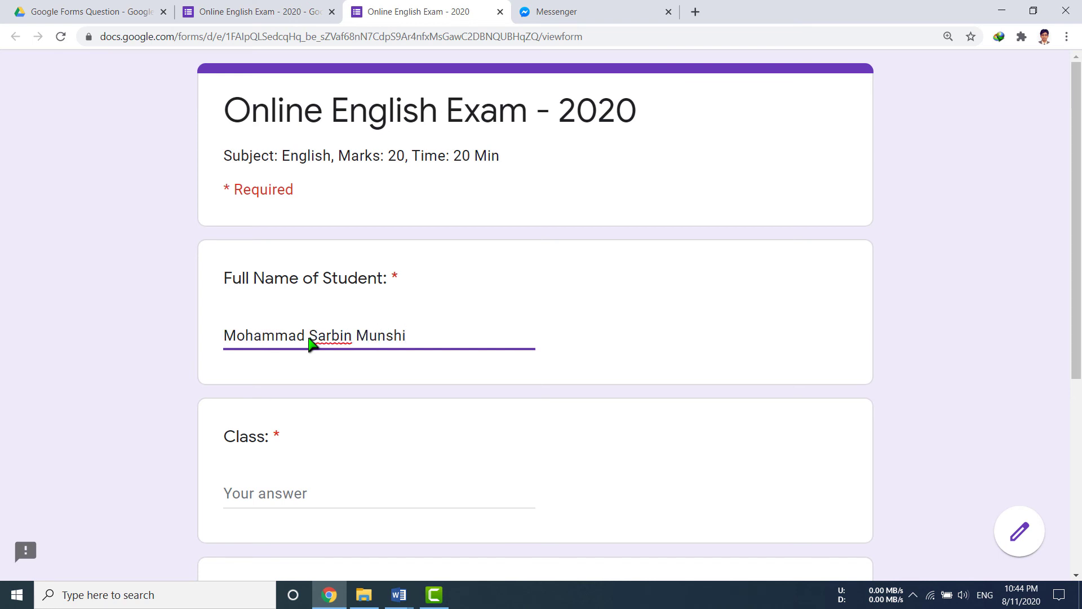
click(276, 490)
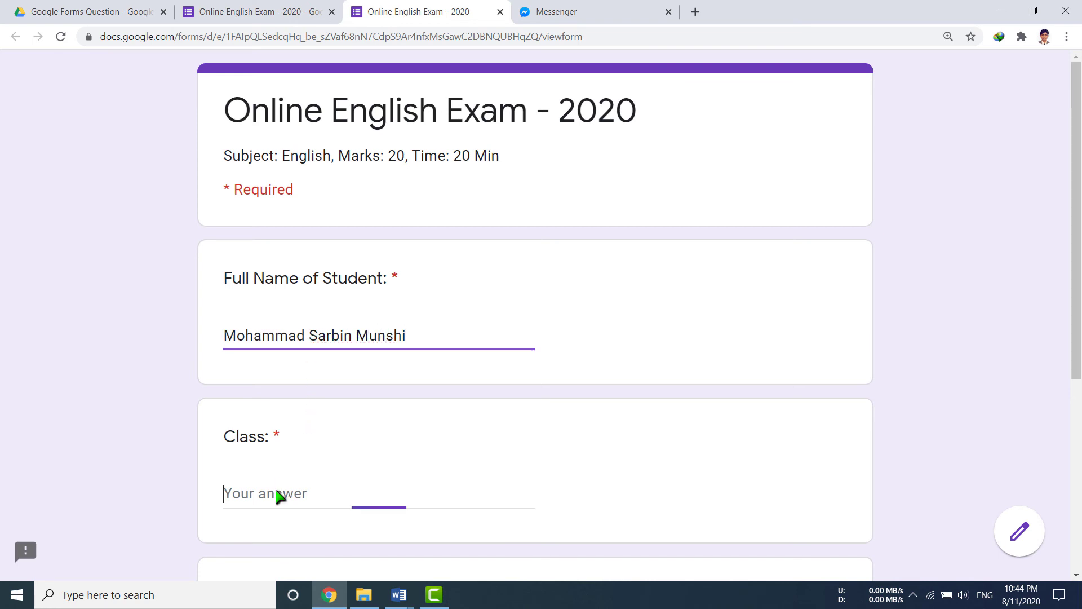
text(E)
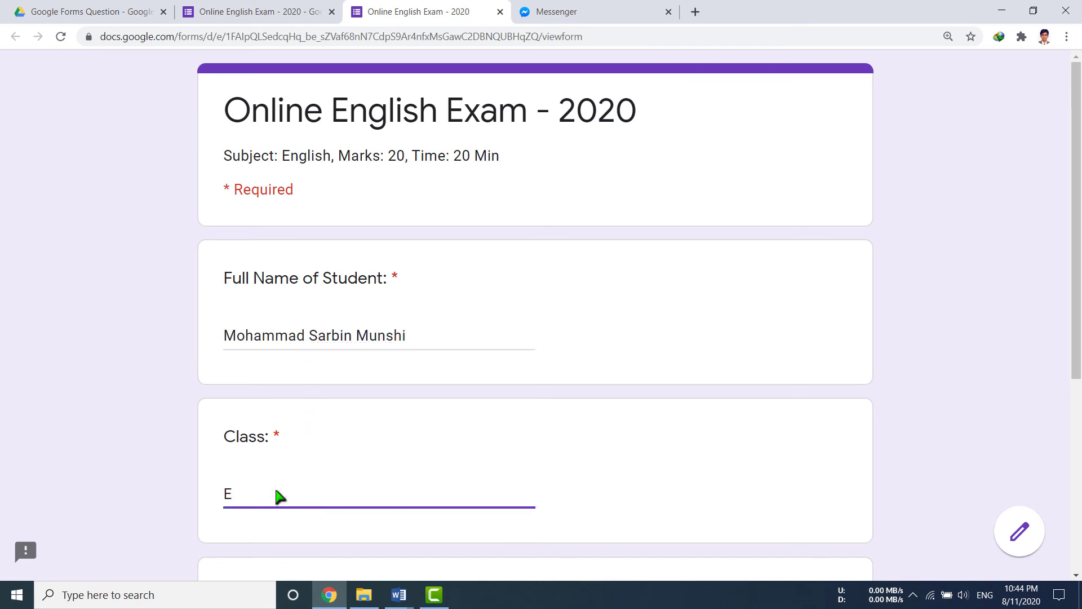
text(leven)
scroll(277, 496, down, 5)
click(271, 354)
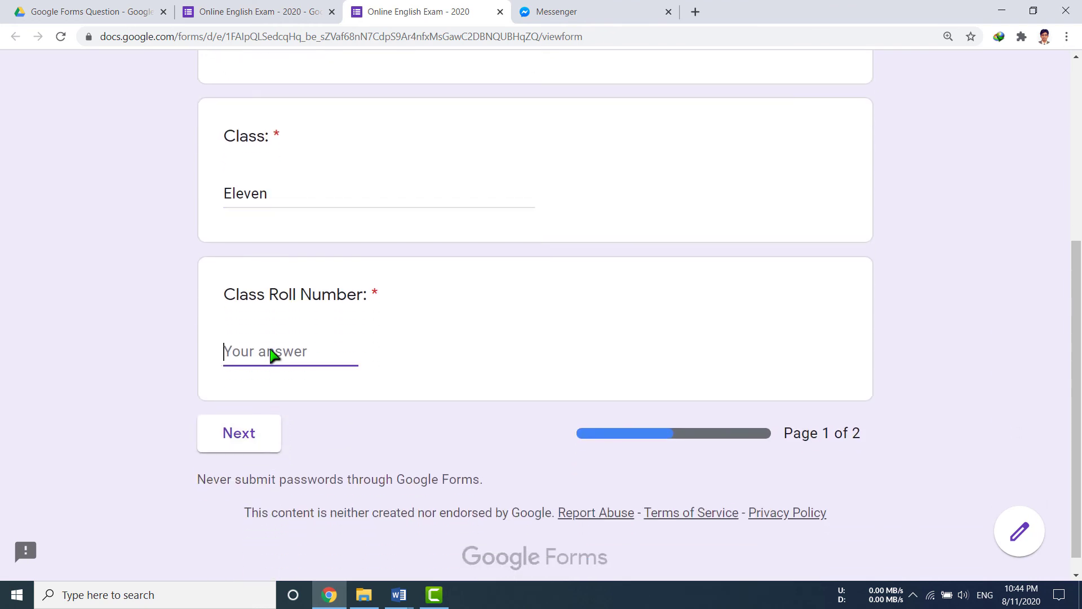
click(254, 437)
Answer question 1 with (b) to and question 2 with d) to.
scroll(418, 437, down, 1)
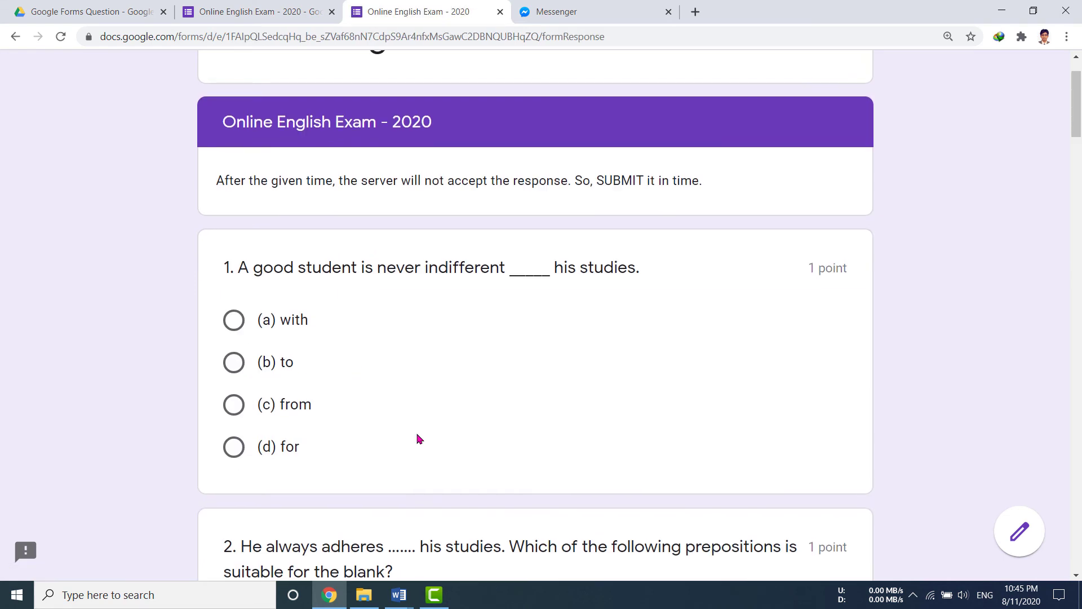
scroll(417, 438, up, 1)
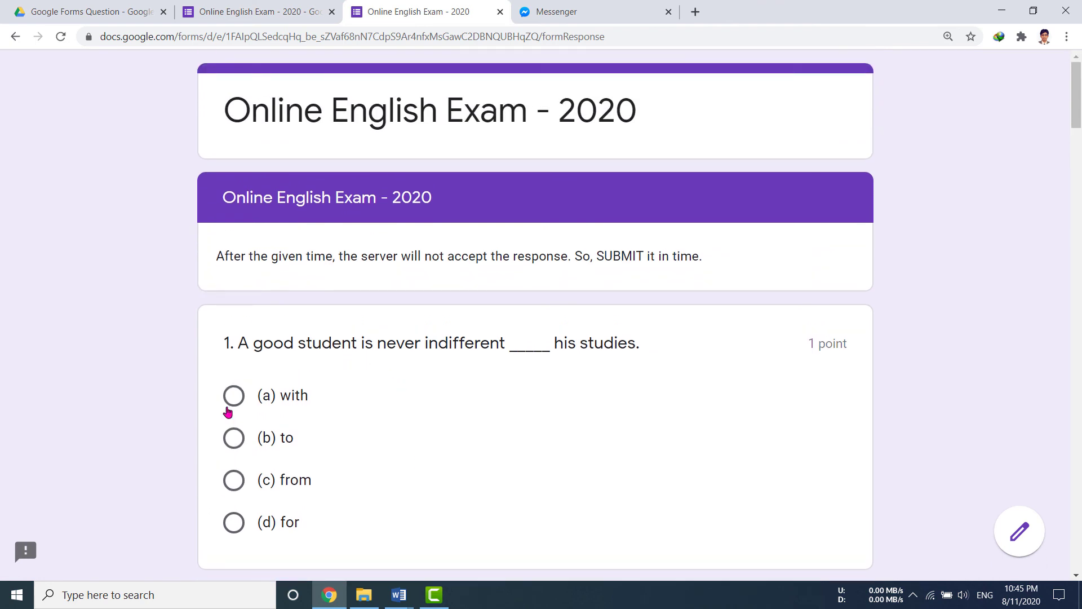
scroll(174, 476, down, 2)
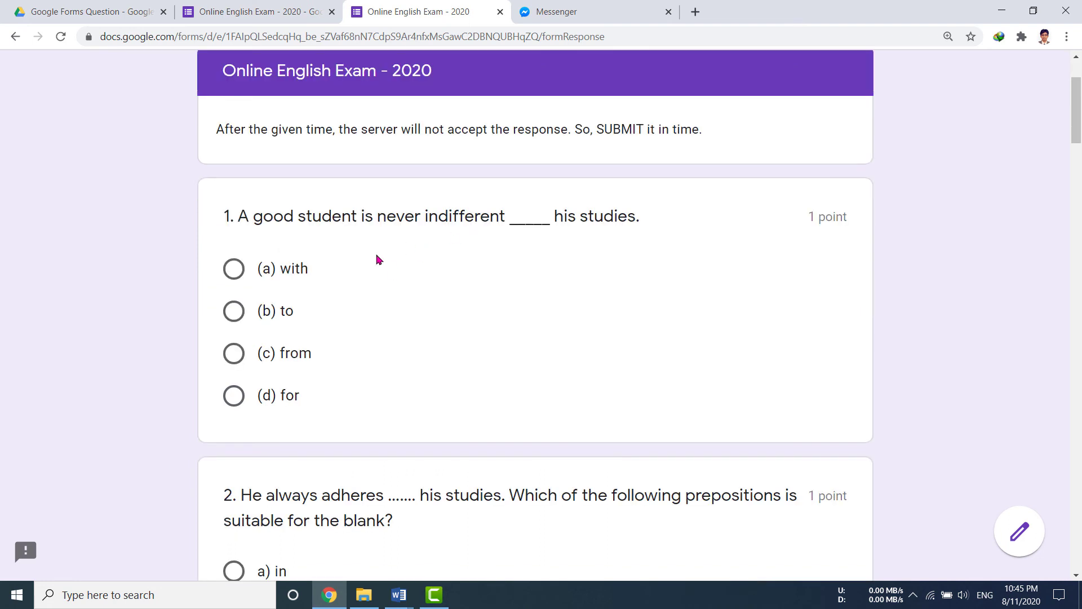
click(280, 321)
scroll(266, 427, down, 4)
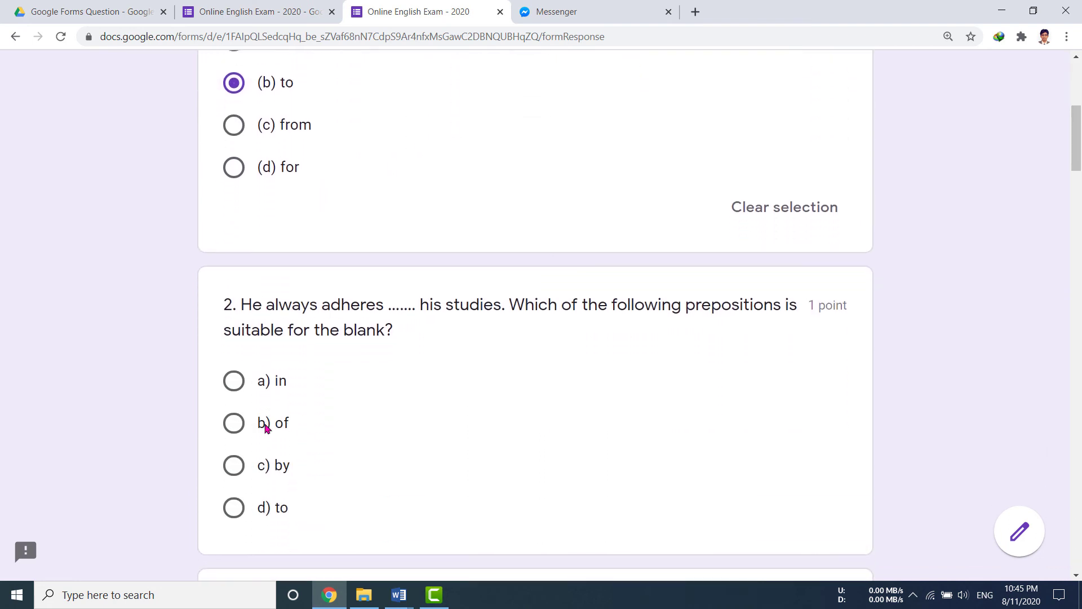
click(281, 473)
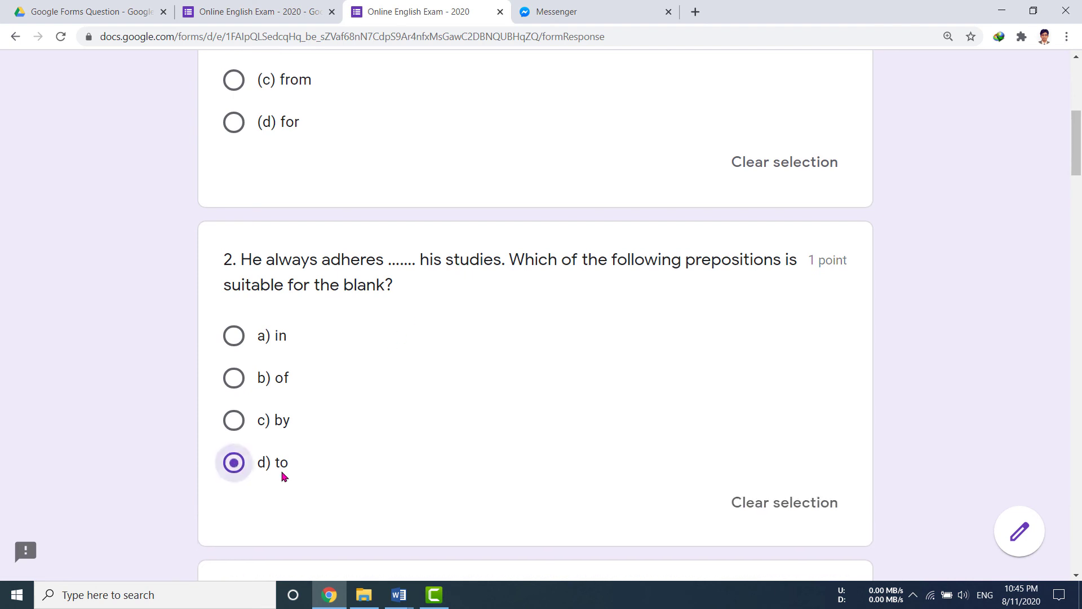
scroll(387, 482, down, 1)
scroll(386, 482, down, 3)
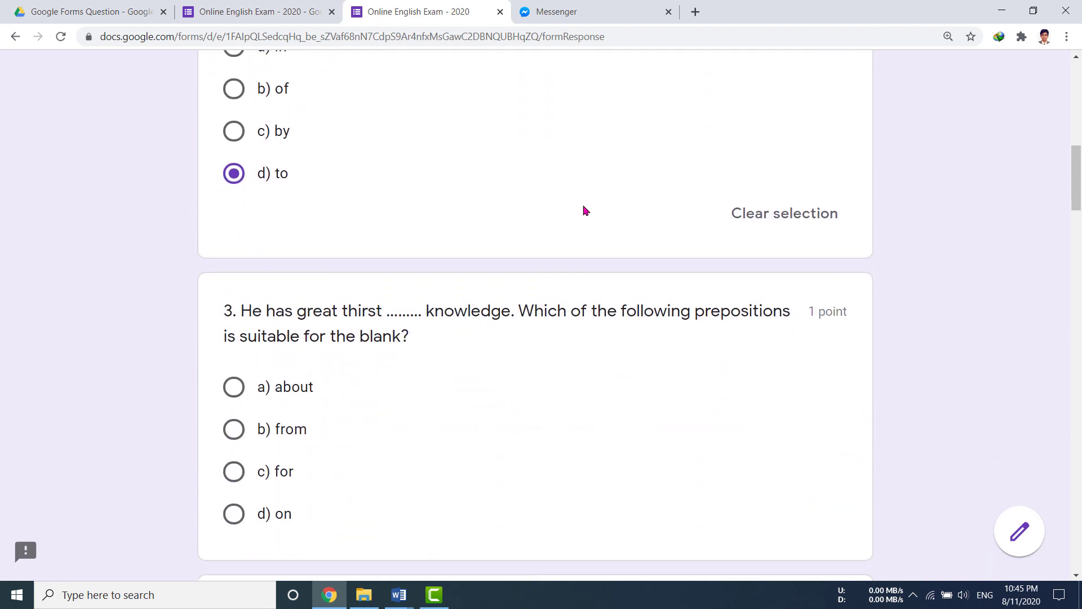
scroll(583, 210, up, 1)
click(795, 341)
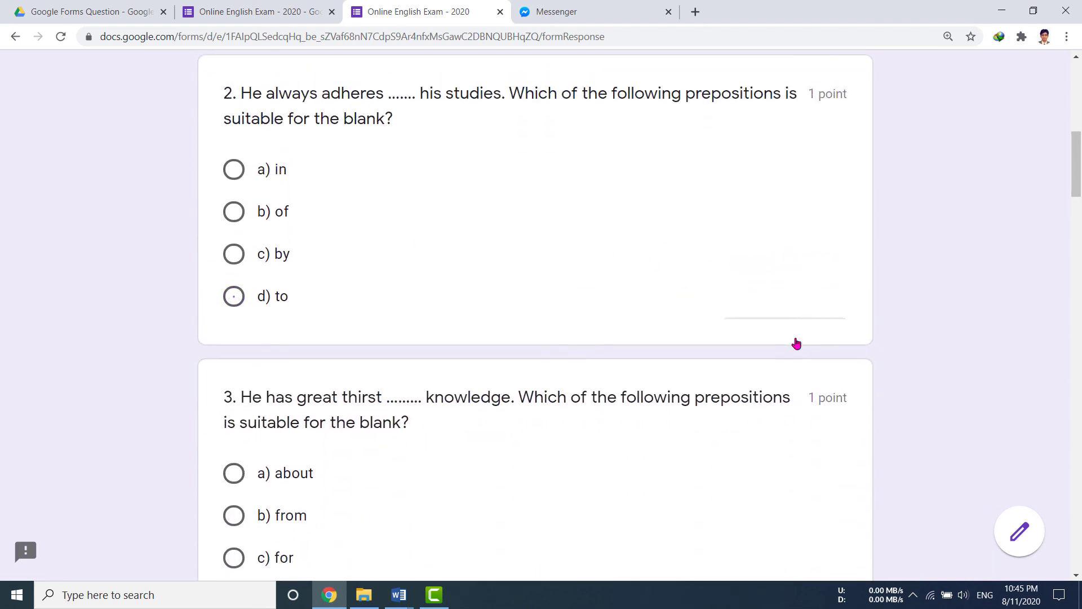
click(274, 212)
click(273, 296)
scroll(346, 406, down, 5)
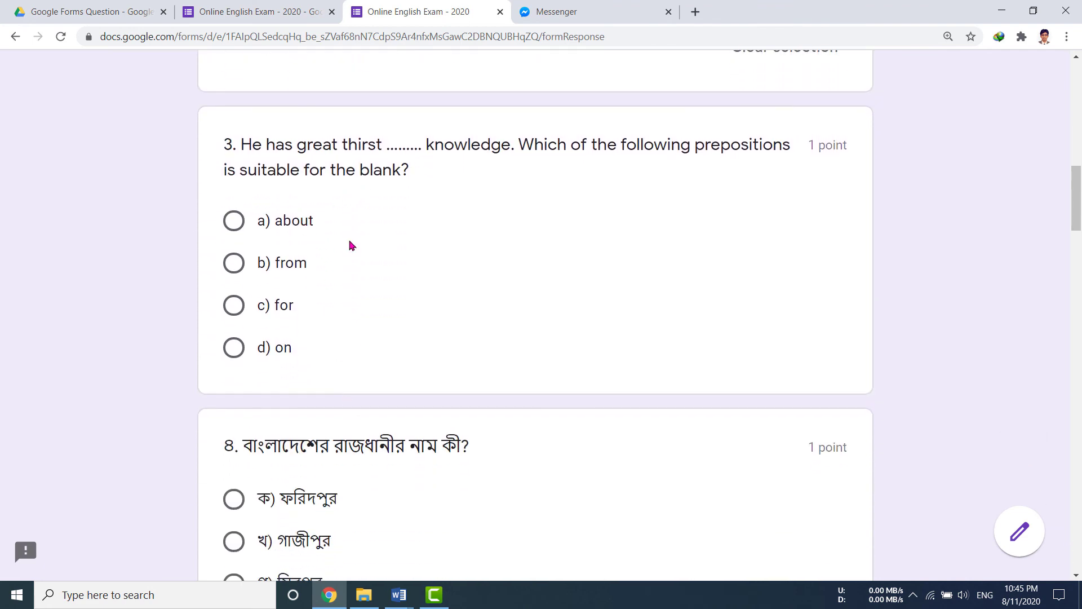
Answer questions 3–7 with c) for, ঘ) ঢাকা, ঘ, ক and b).
click(294, 309)
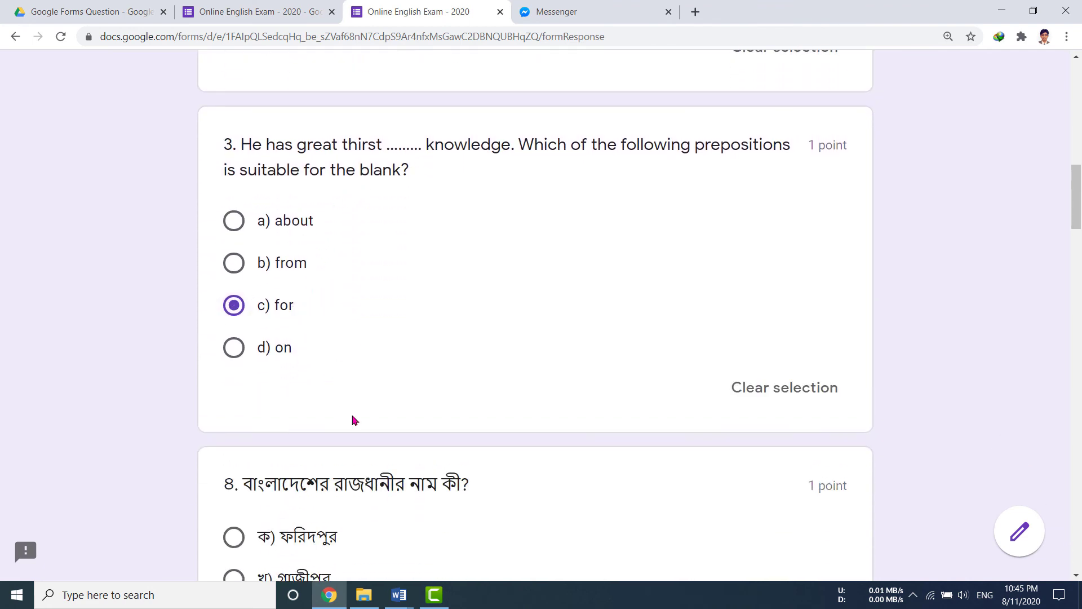
scroll(353, 418, down, 5)
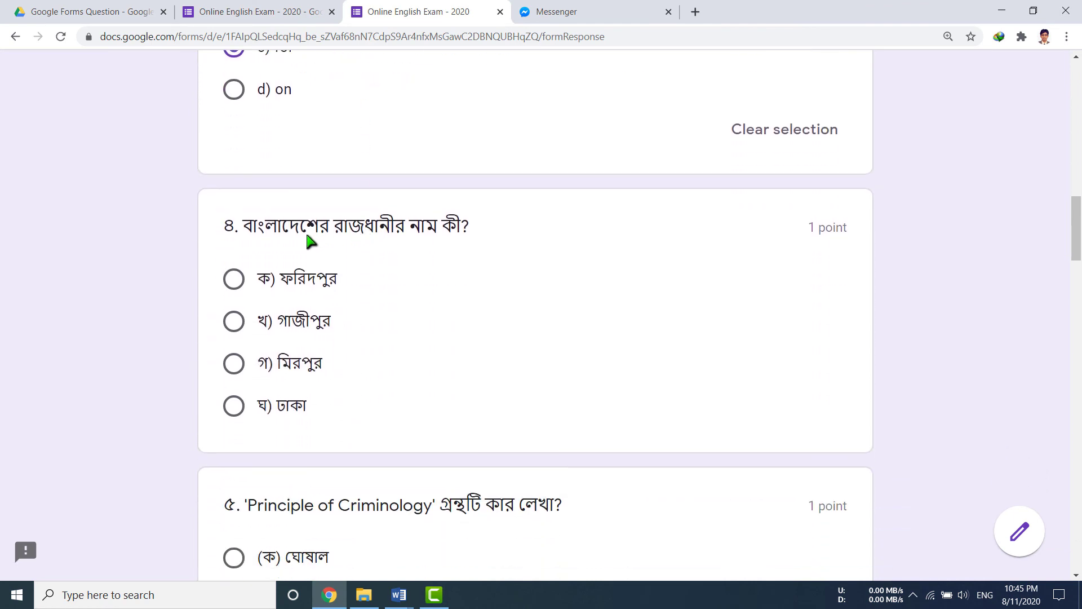
click(306, 409)
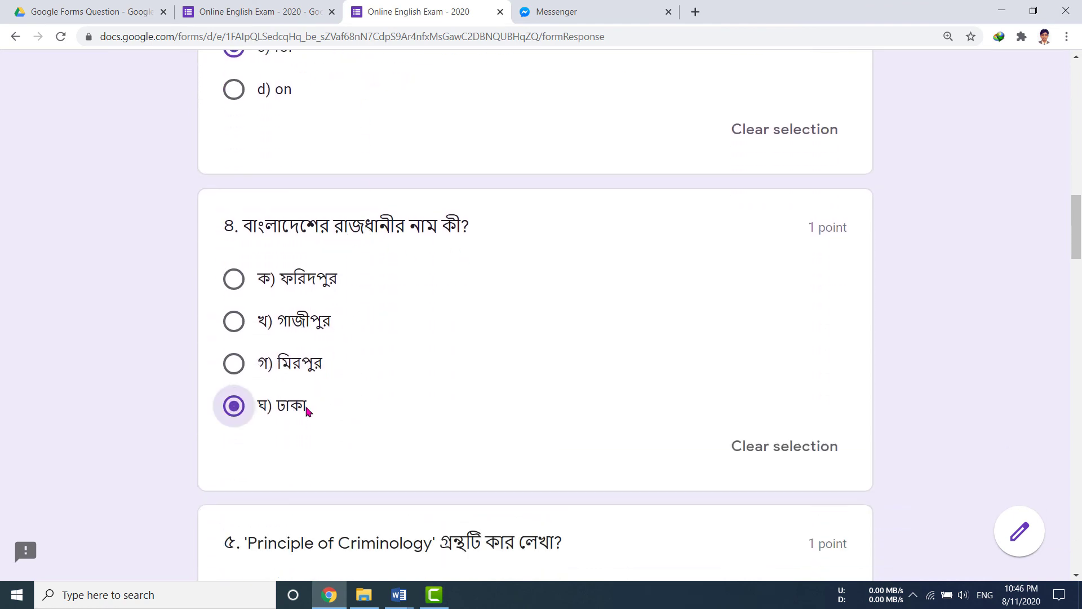
scroll(470, 435, down, 5)
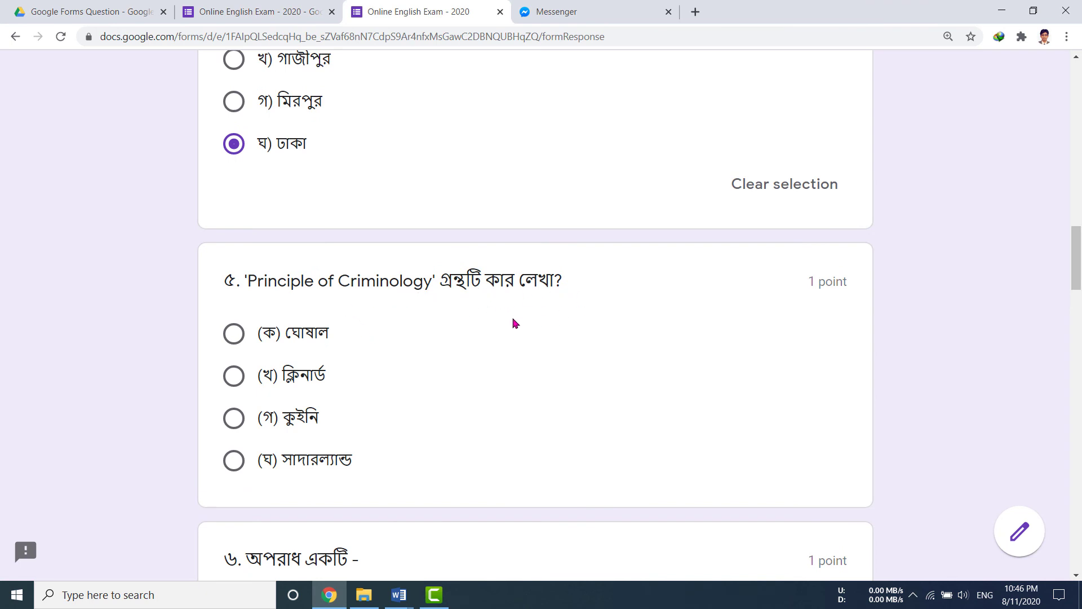
click(331, 461)
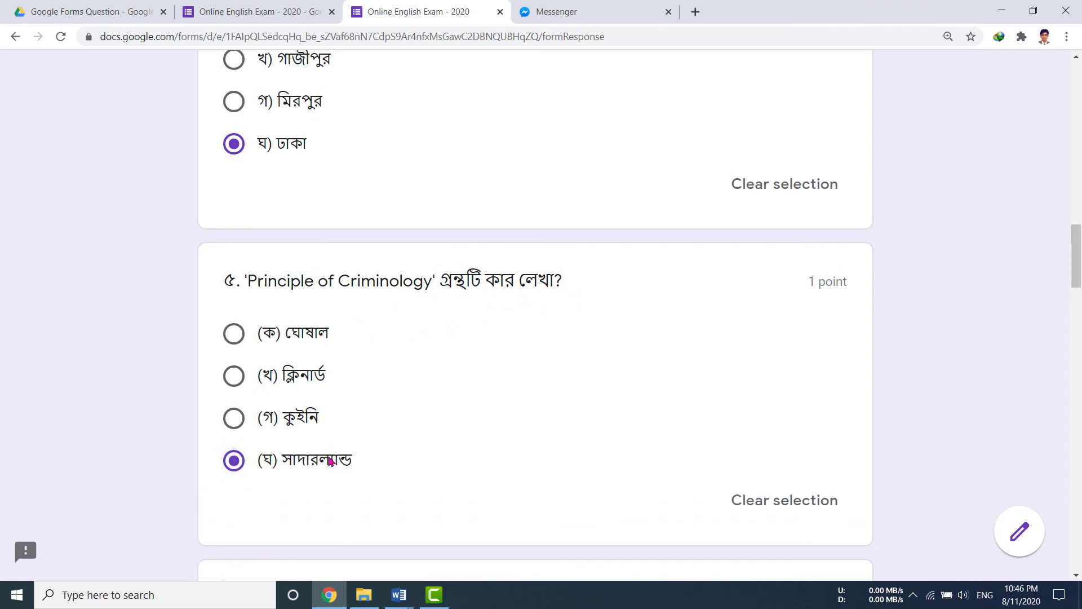
scroll(307, 322, down, 5)
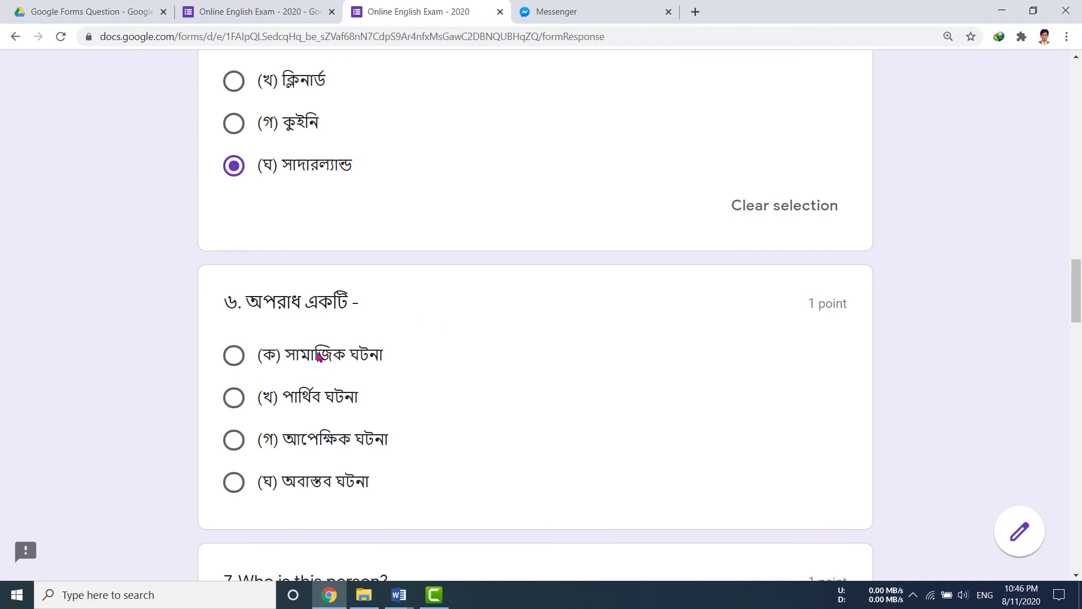
click(336, 363)
scroll(476, 416, down, 1)
scroll(476, 416, down, 5)
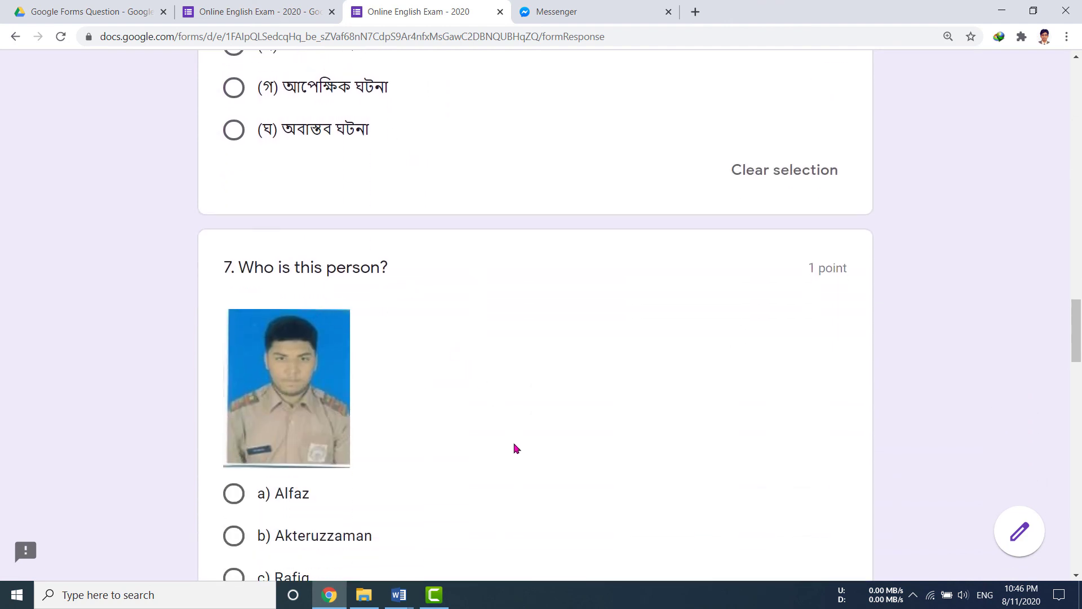
scroll(514, 448, down, 2)
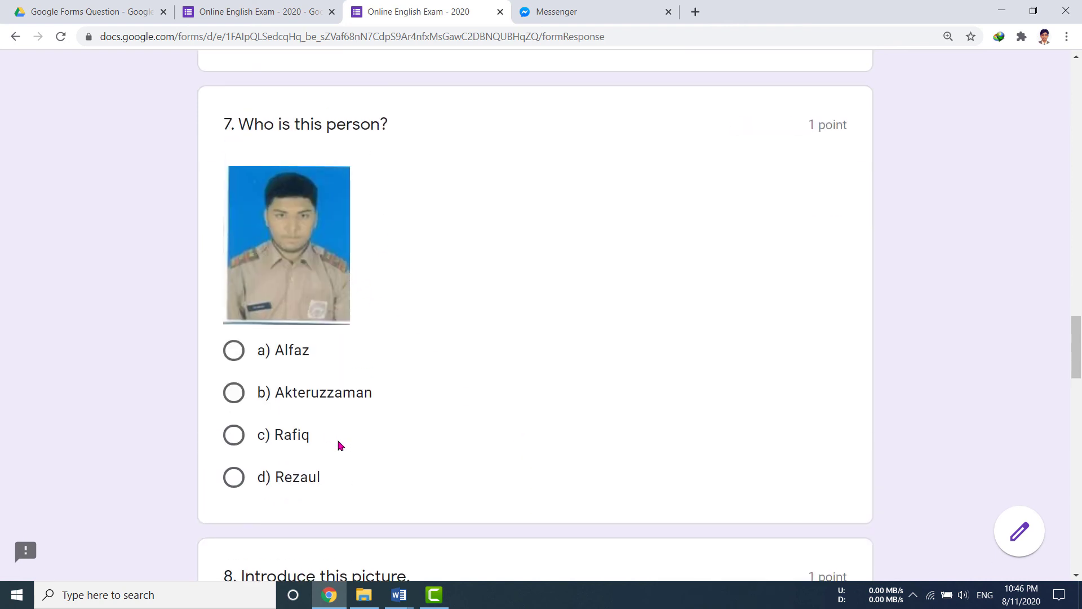
click(300, 395)
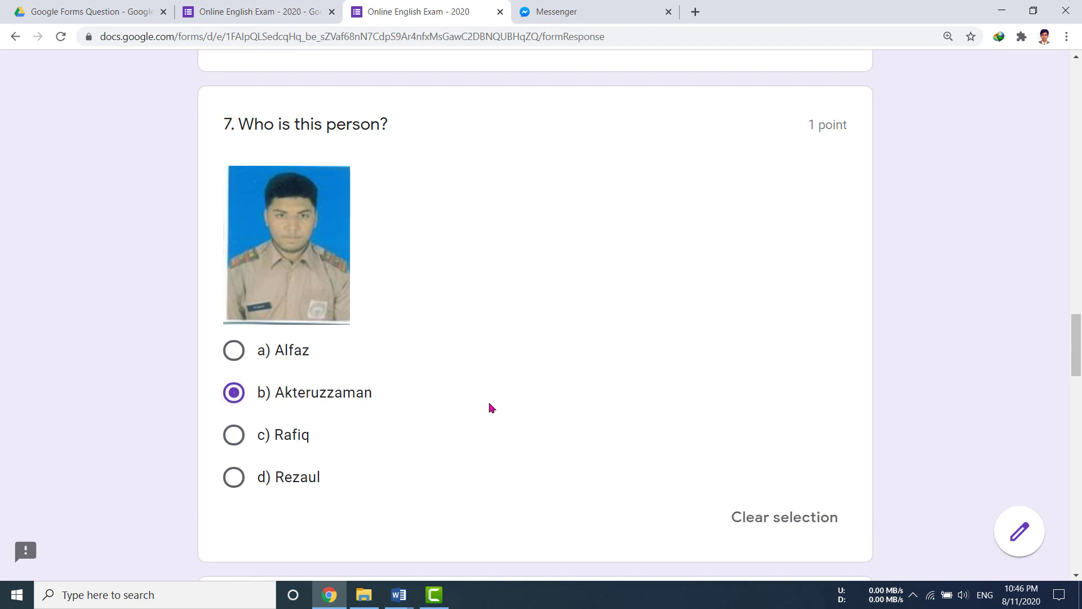
Answer question 8 with c), questions 9 and 10 with their first options, and question 11 with its second option.
scroll(350, 372, down, 5)
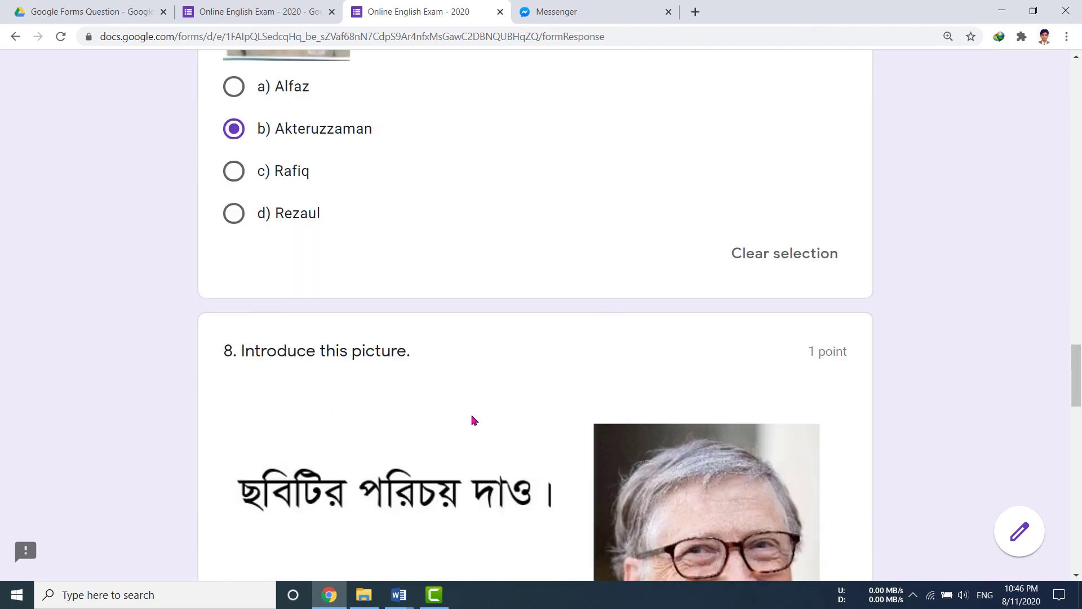
scroll(331, 362, down, 3)
scroll(331, 362, down, 2)
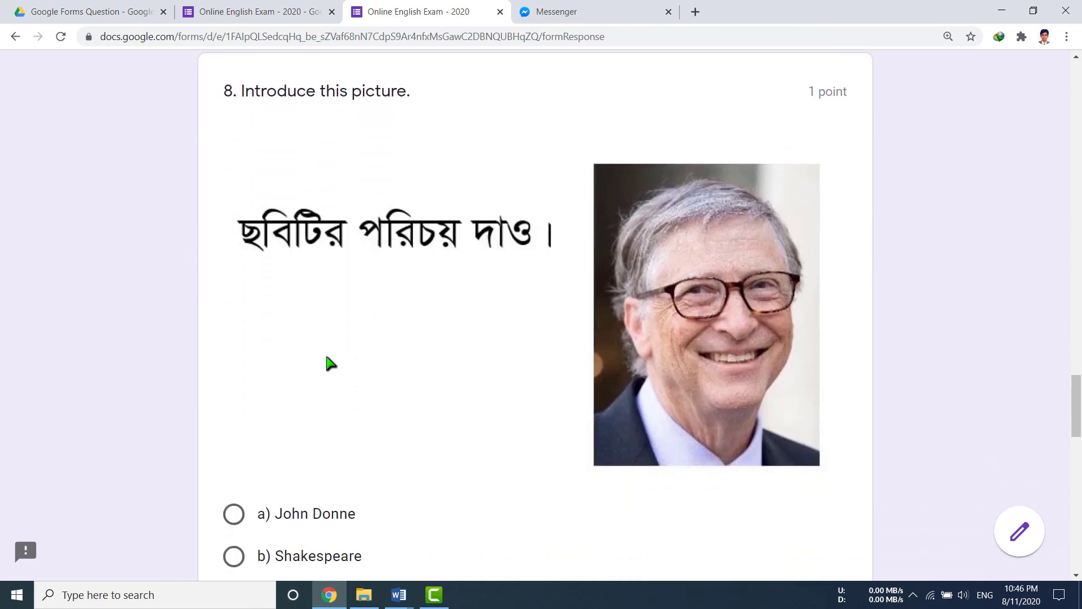
scroll(467, 305, down, 3)
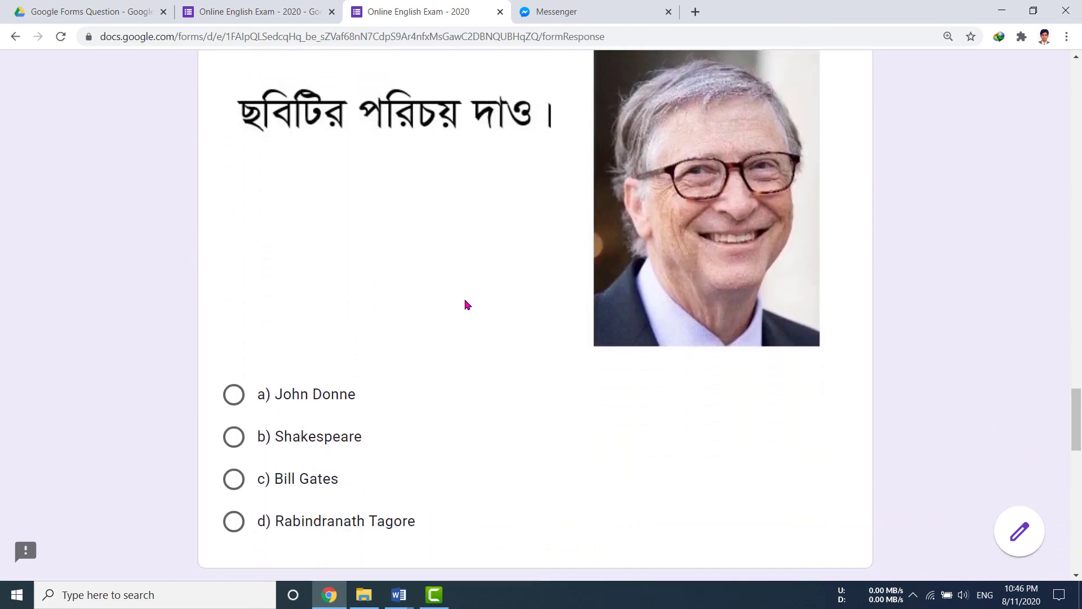
click(312, 407)
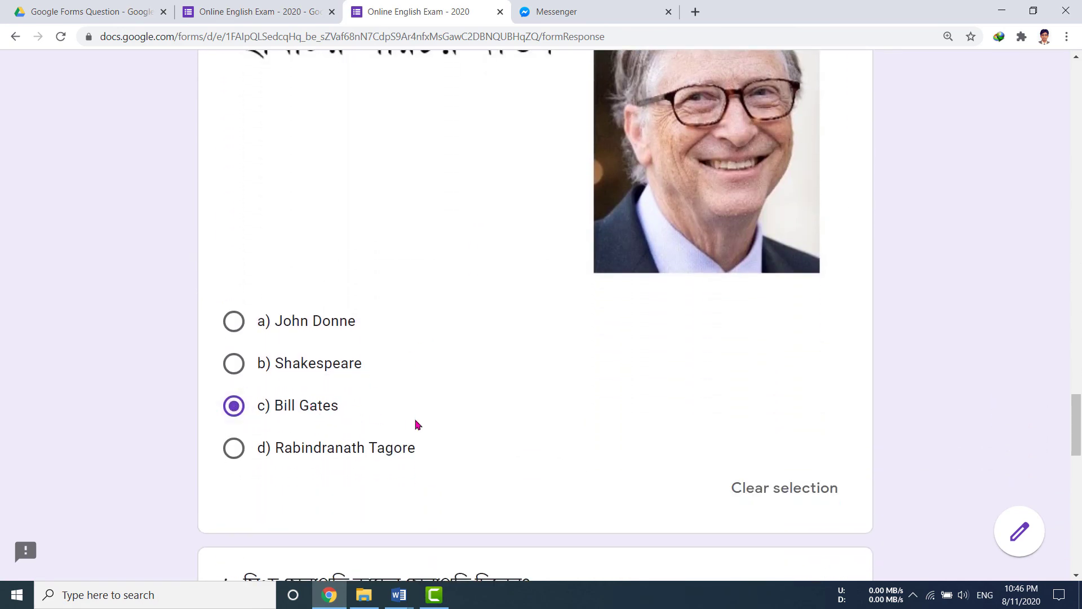
scroll(411, 423, down, 5)
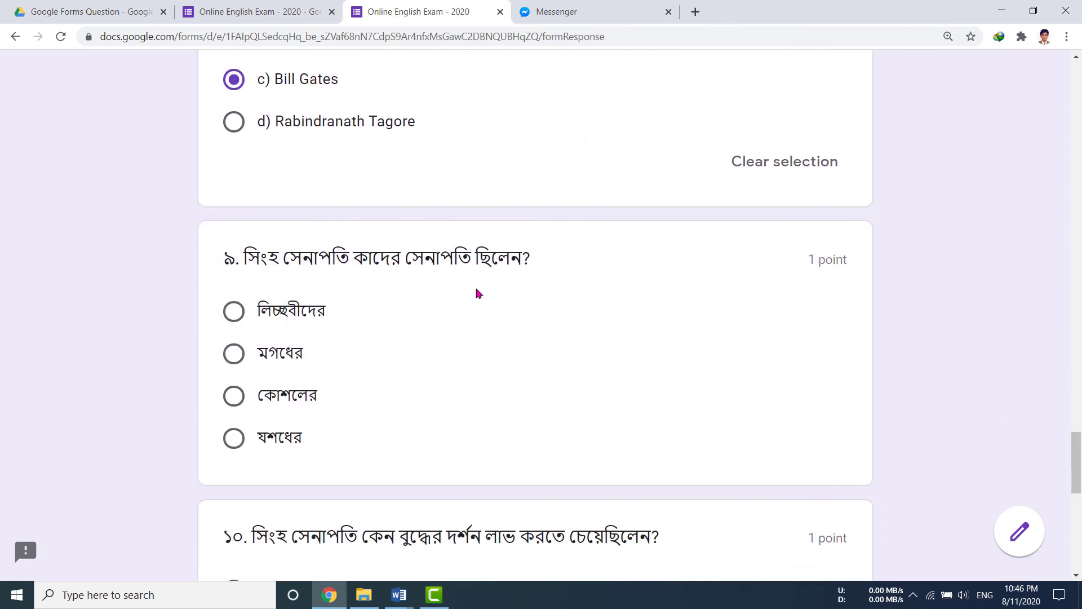
click(319, 315)
scroll(453, 402, down, 5)
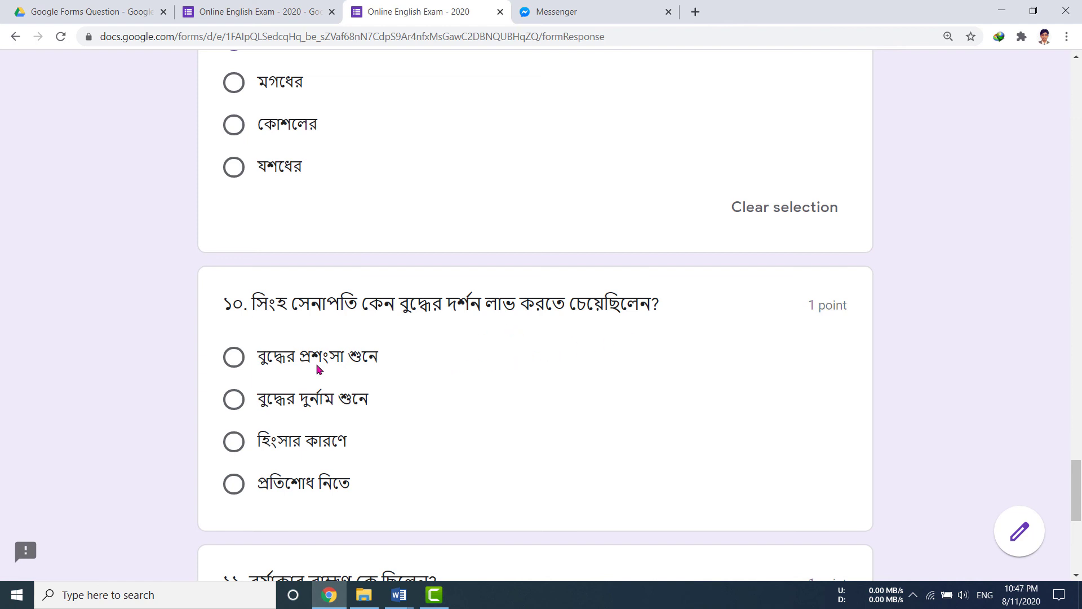
click(344, 361)
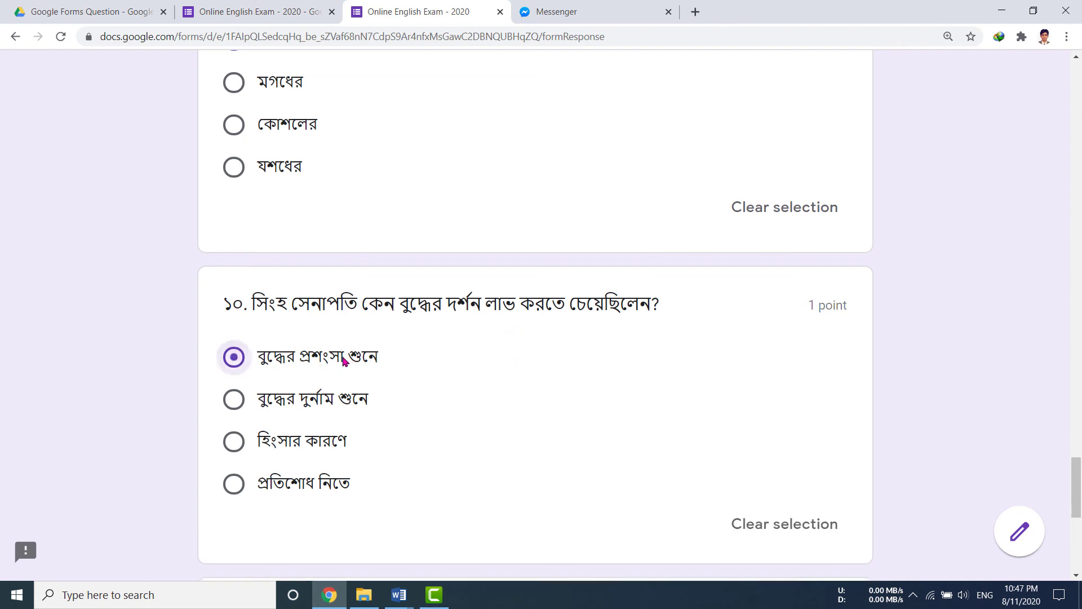
scroll(493, 411, down, 6)
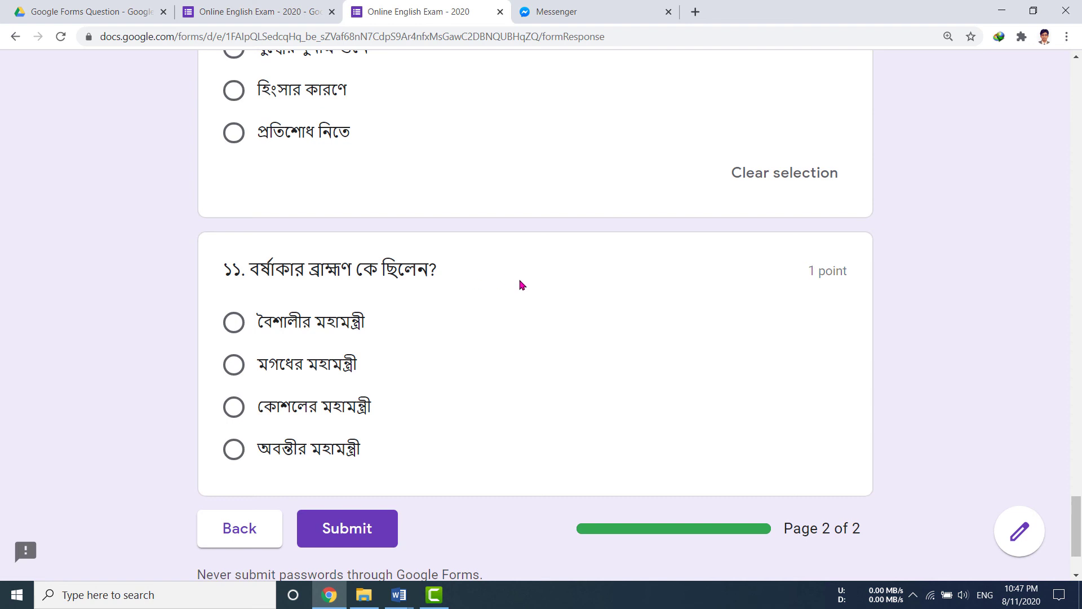
click(301, 368)
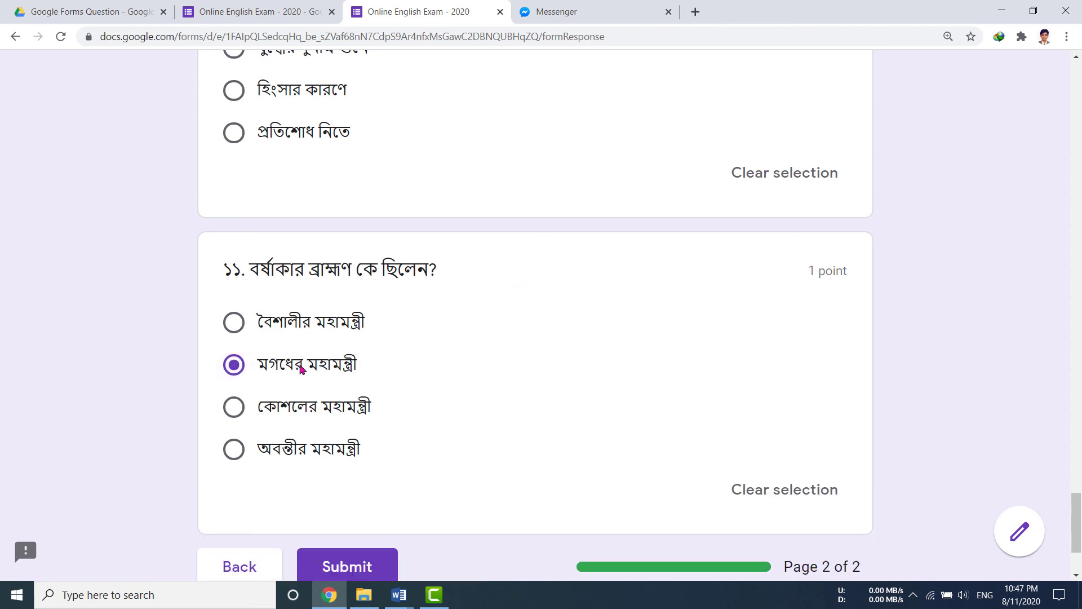
scroll(488, 367, down, 3)
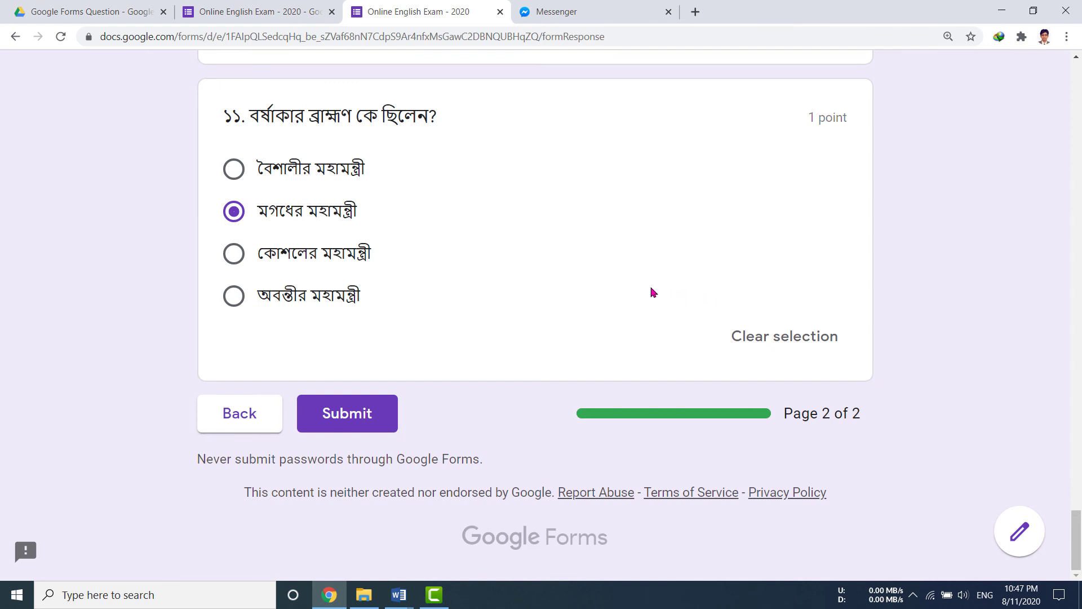
Submit the exam and review the graded answers on the View score page, totalling 10/11.
click(375, 417)
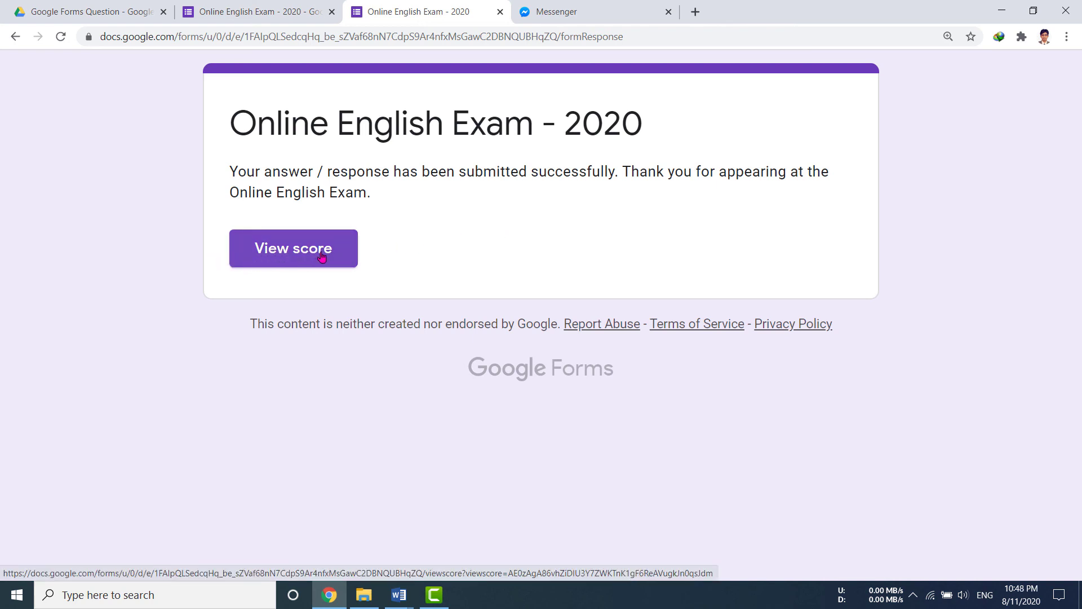
click(289, 253)
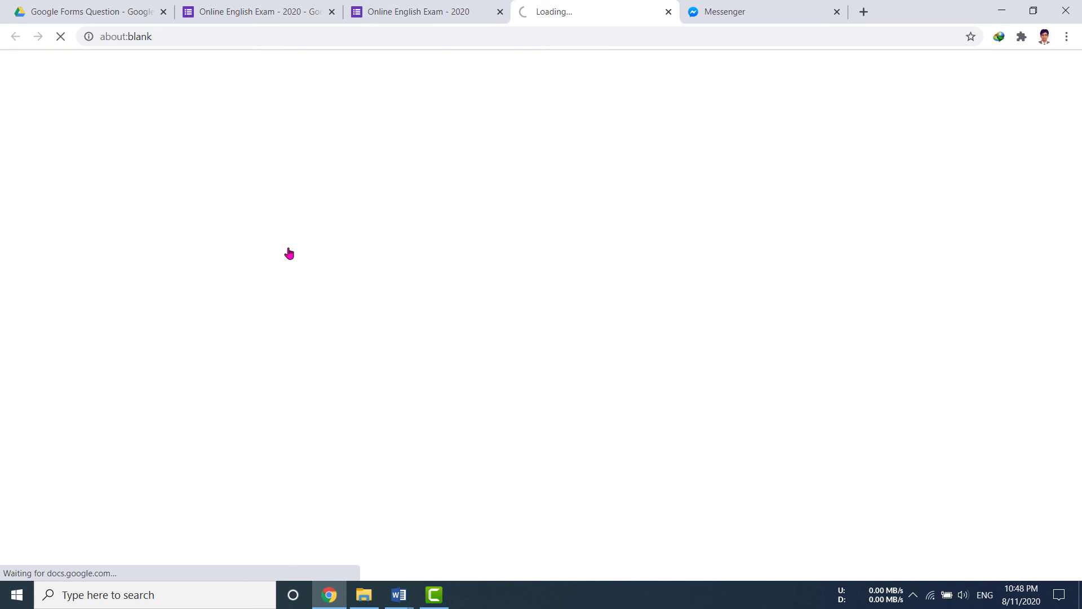
scroll(559, 350, down, 3)
scroll(560, 351, up, 2)
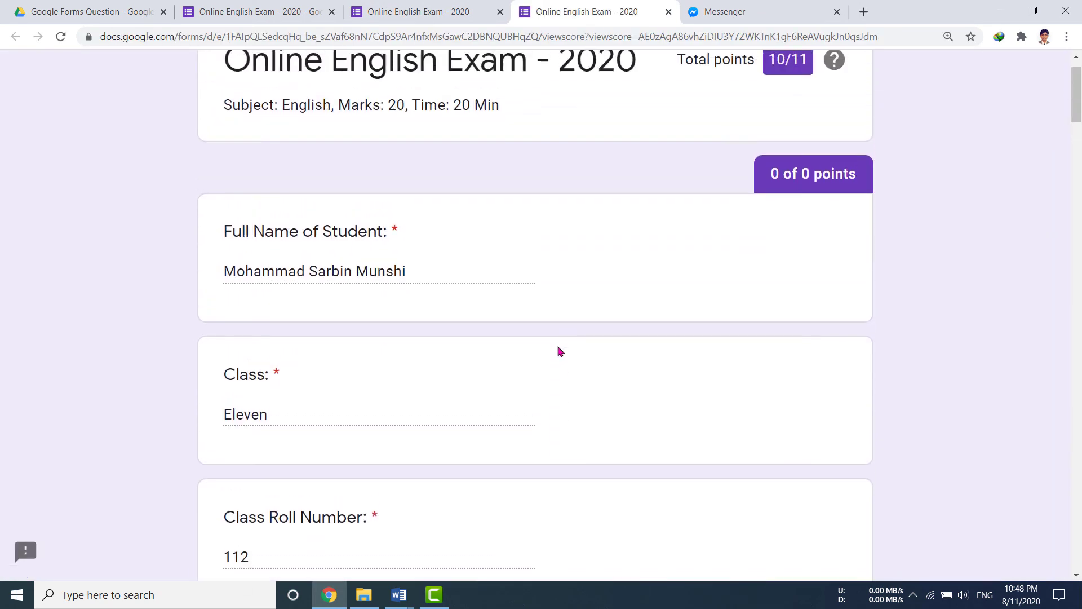
scroll(434, 340, down, 5)
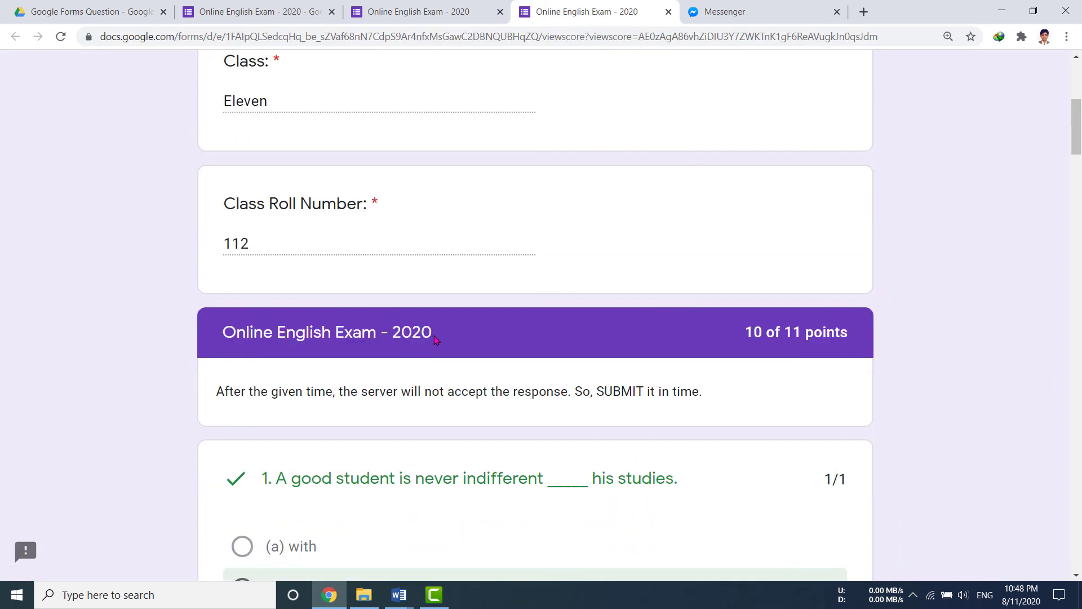
scroll(502, 214, down, 5)
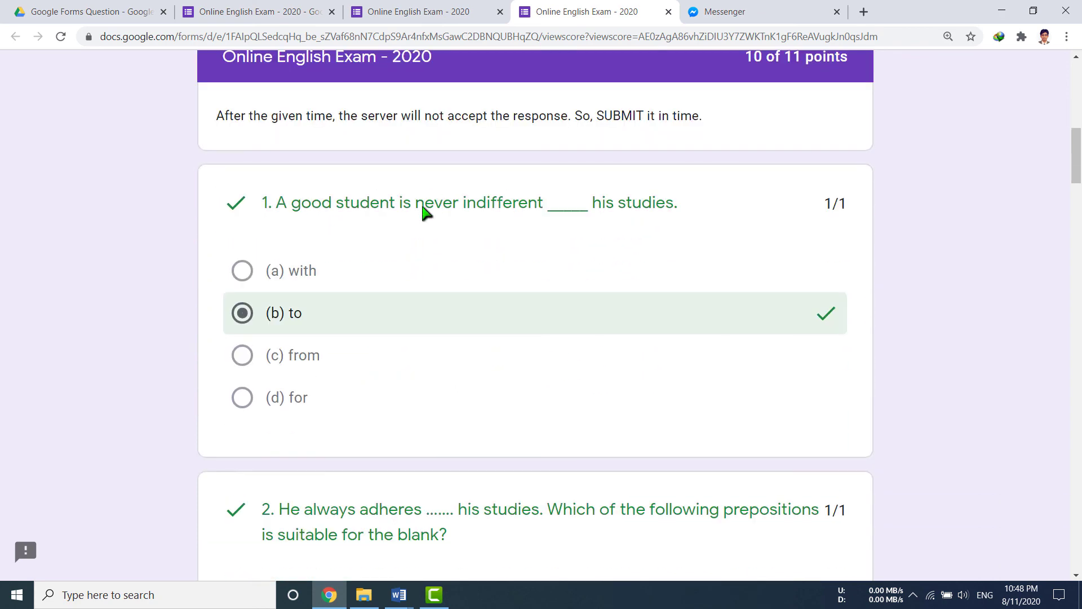
scroll(684, 339, down, 20)
scroll(684, 341, down, 6)
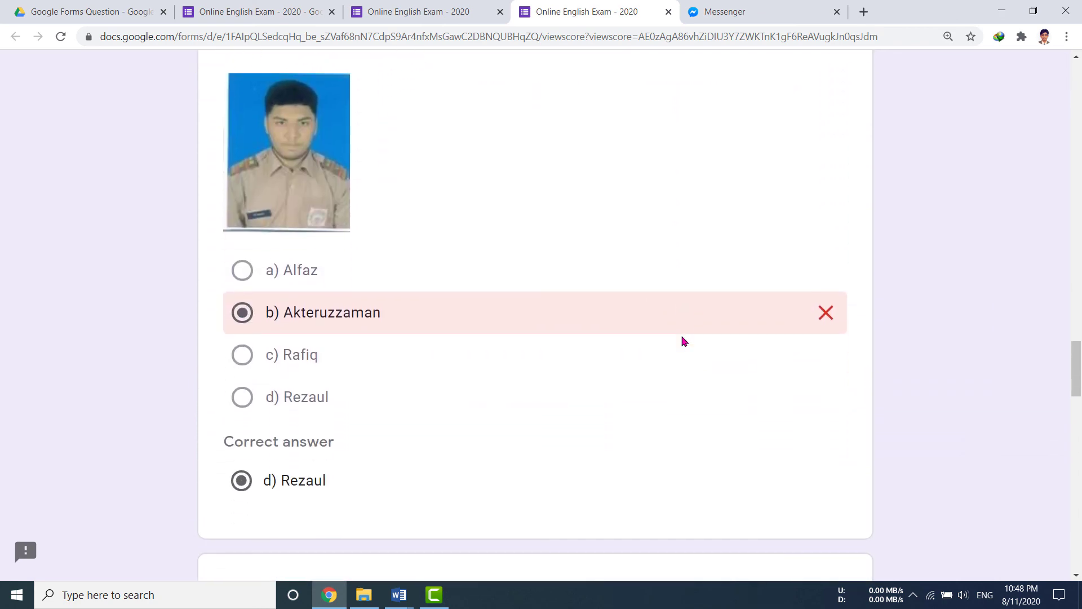
scroll(554, 224, up, 3)
scroll(554, 224, down, 3)
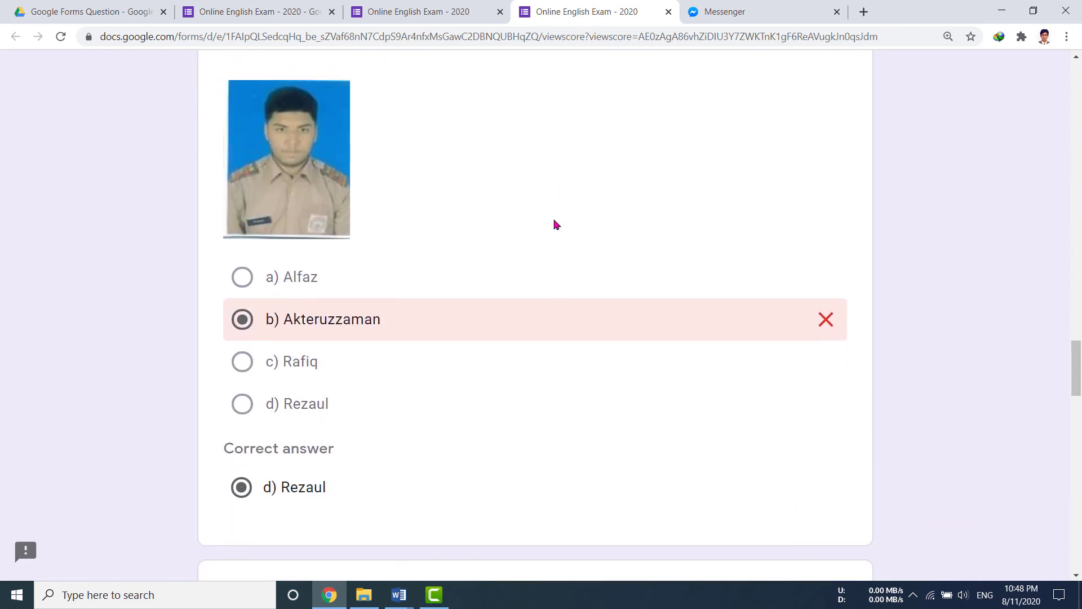
scroll(555, 225, down, 20)
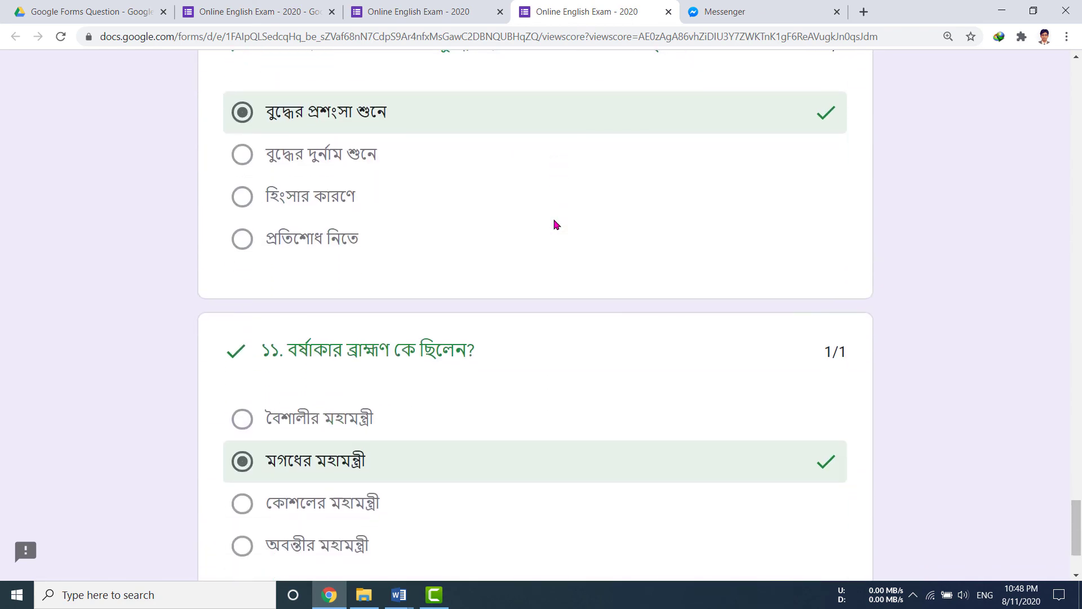
scroll(554, 225, down, 3)
scroll(554, 224, up, 20)
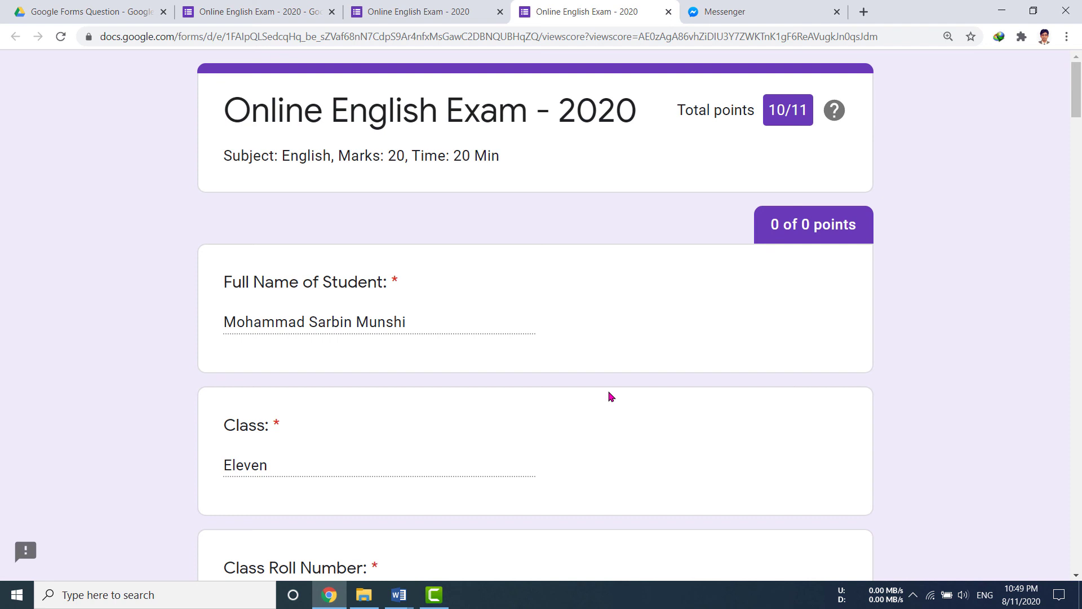
Check the editor's Responses page (1 response, average 10 / 11) after glancing at the Word notes.
click(414, 14)
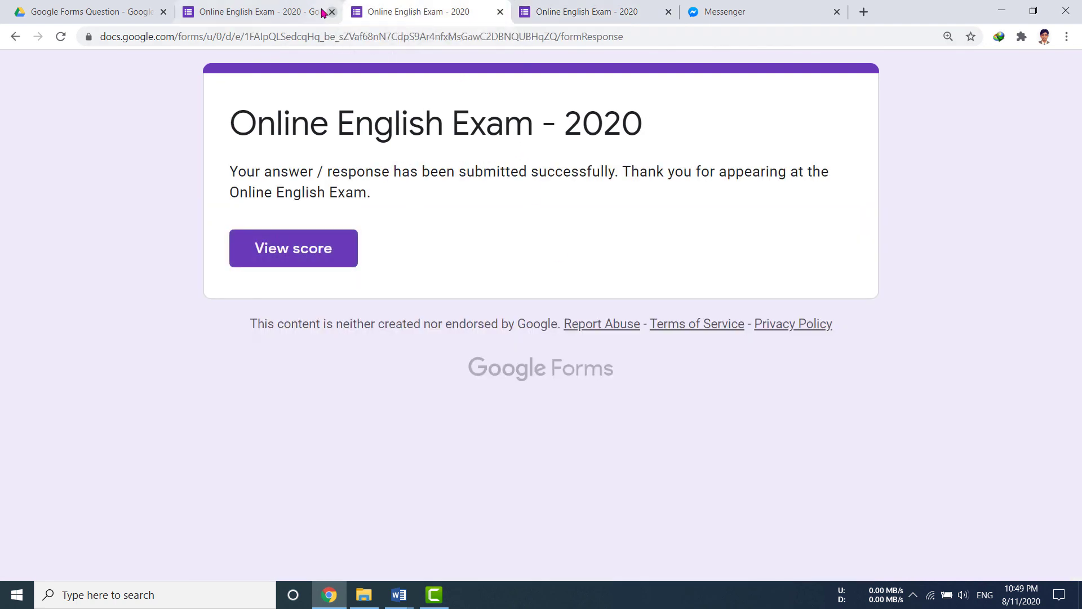
click(265, 11)
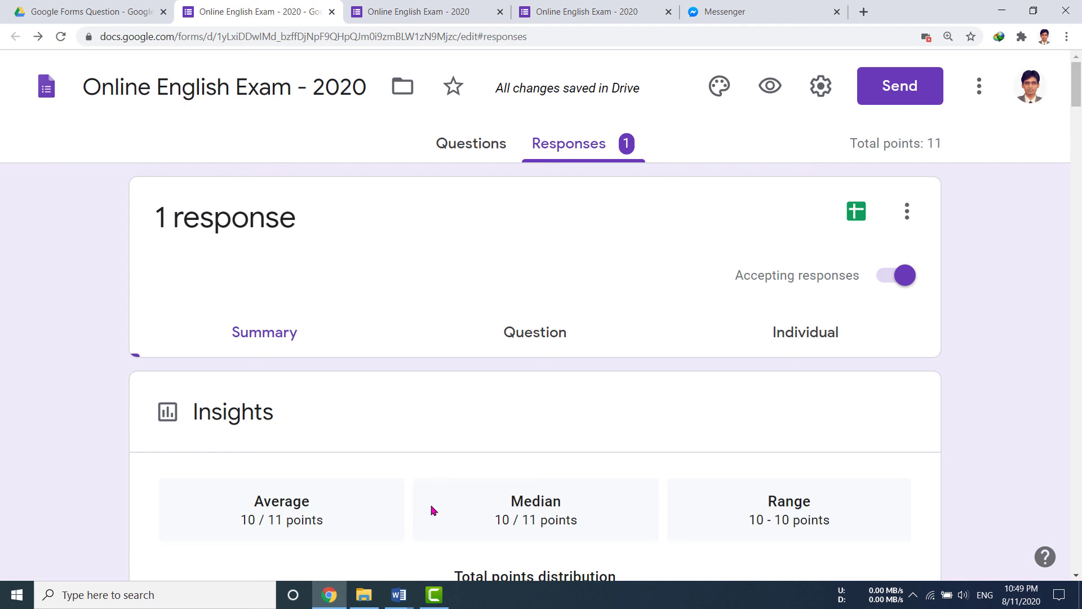
mouse_move(396, 599)
click(275, 527)
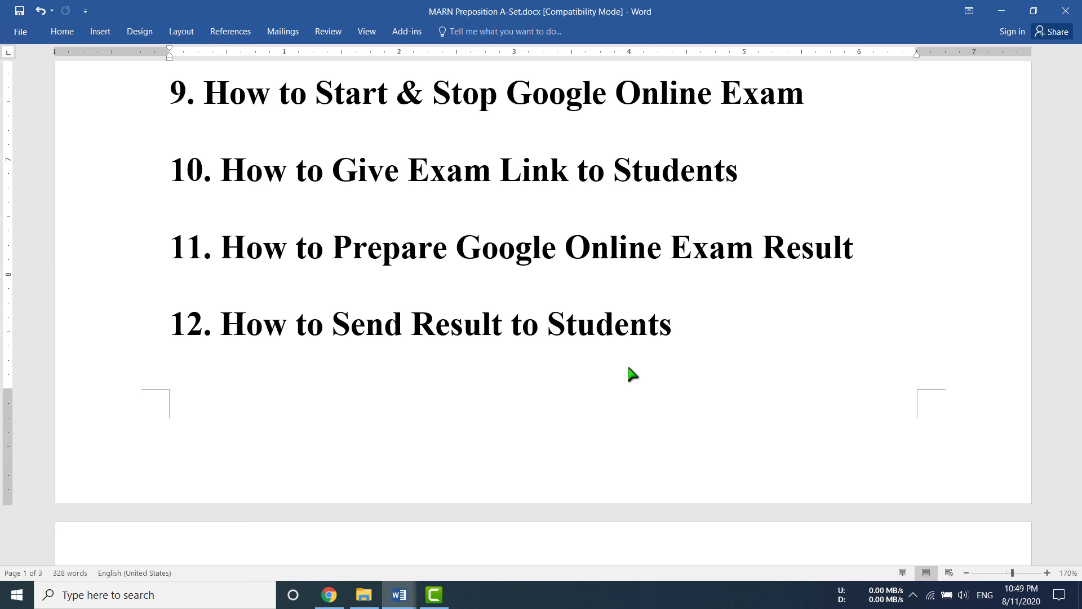
click(329, 595)
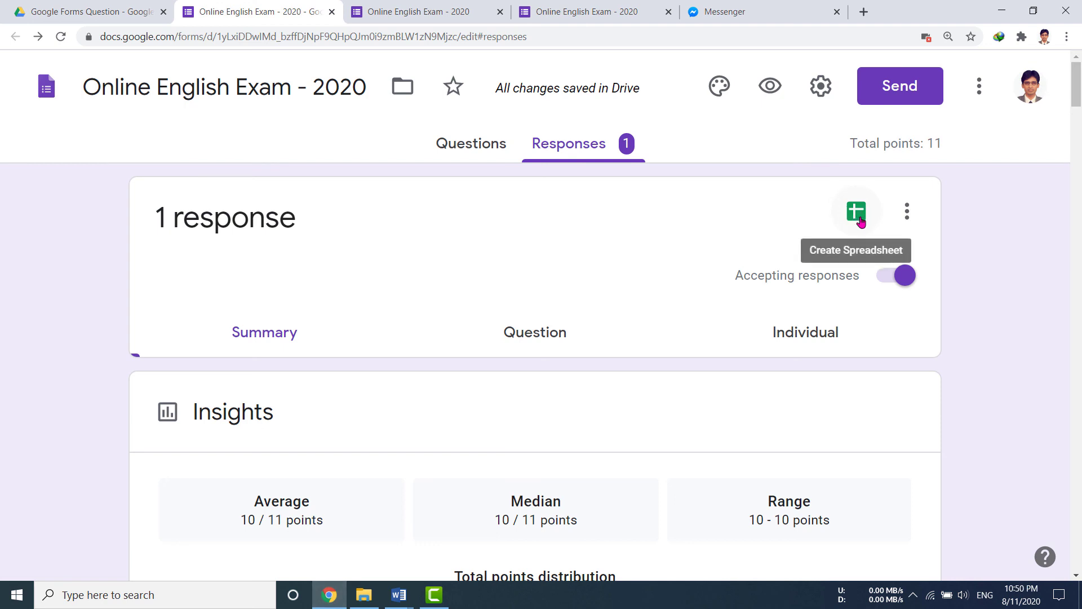
Set the response destination to a new spreadsheet via Select response destination and Create.
click(908, 217)
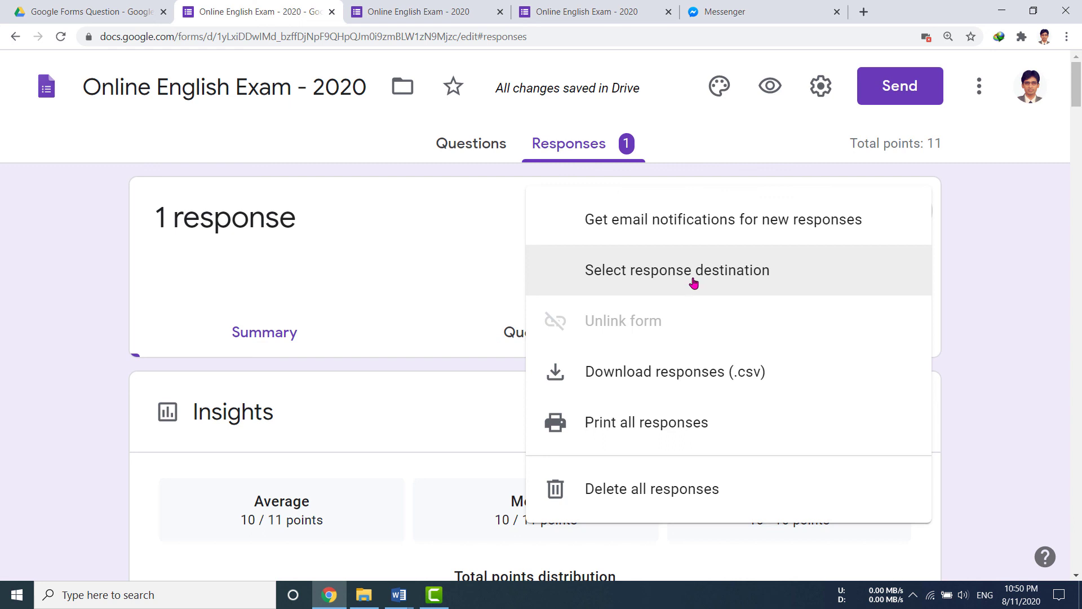
click(736, 274)
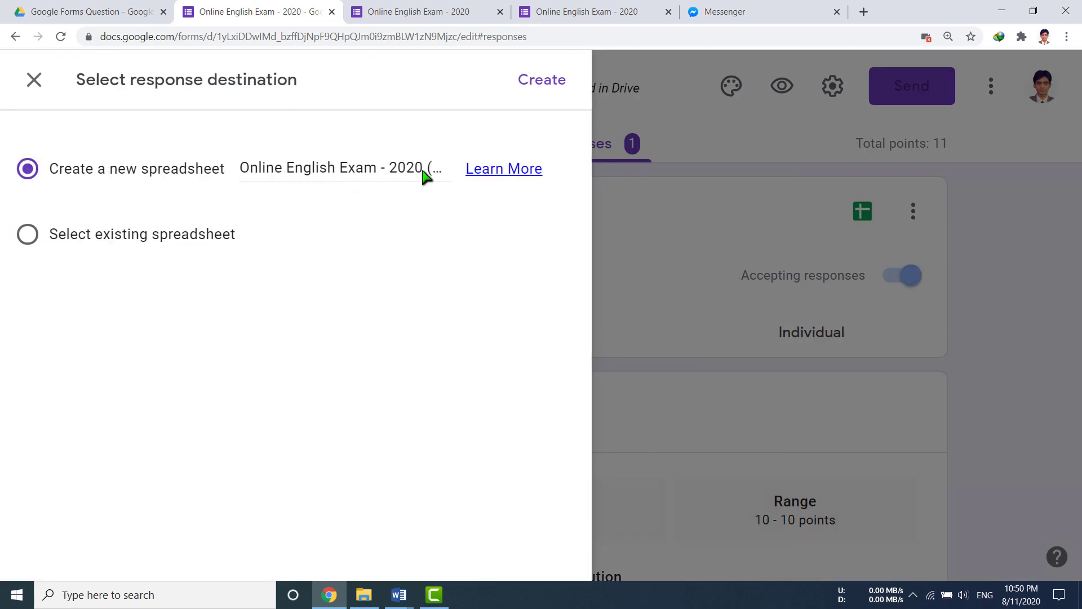
click(542, 94)
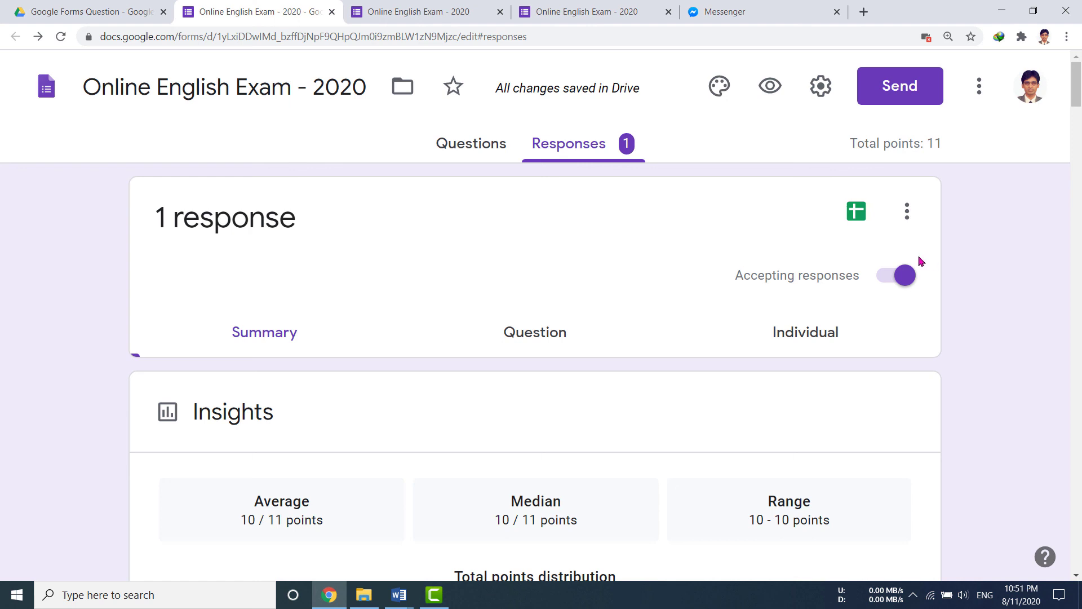
click(907, 212)
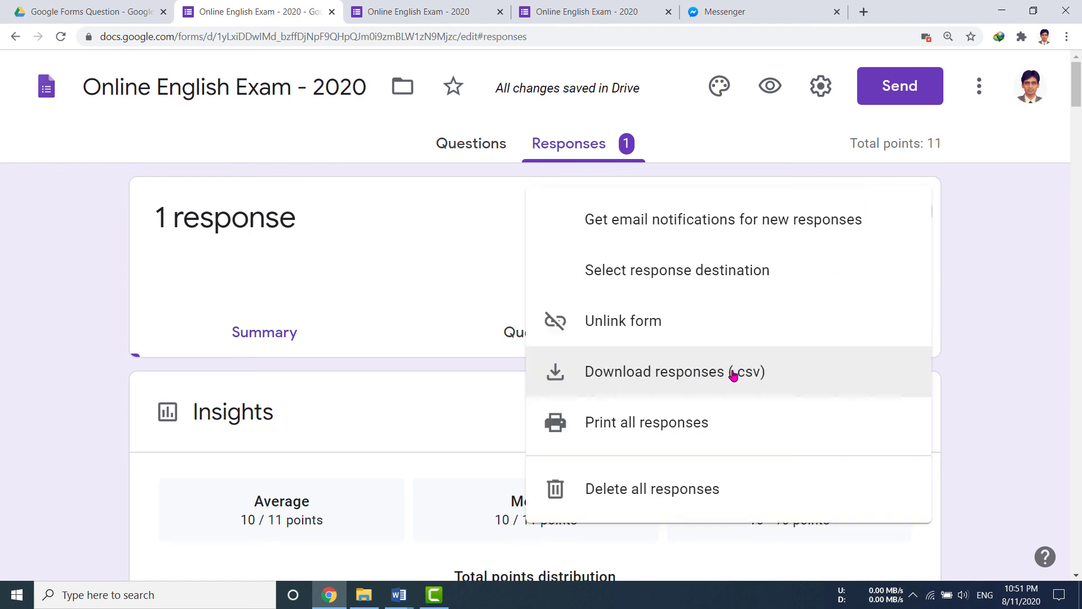
click(1057, 299)
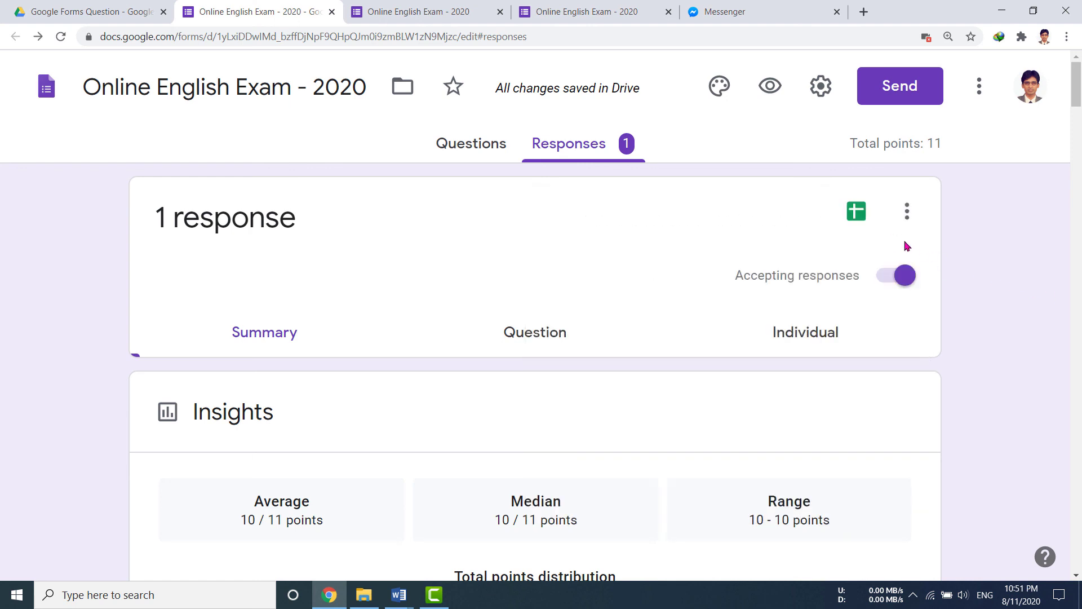
Review the student's 10 / 11 row in the Online English Exam - 2020 (Responses) sheet, then bring Word forward.
click(857, 216)
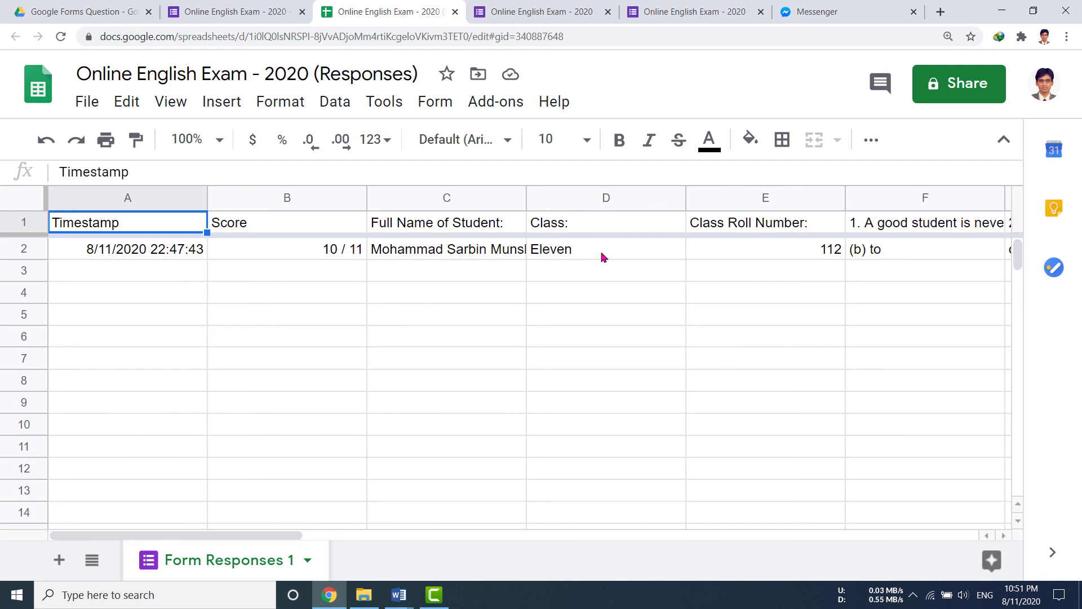
drag(138, 536, 300, 537)
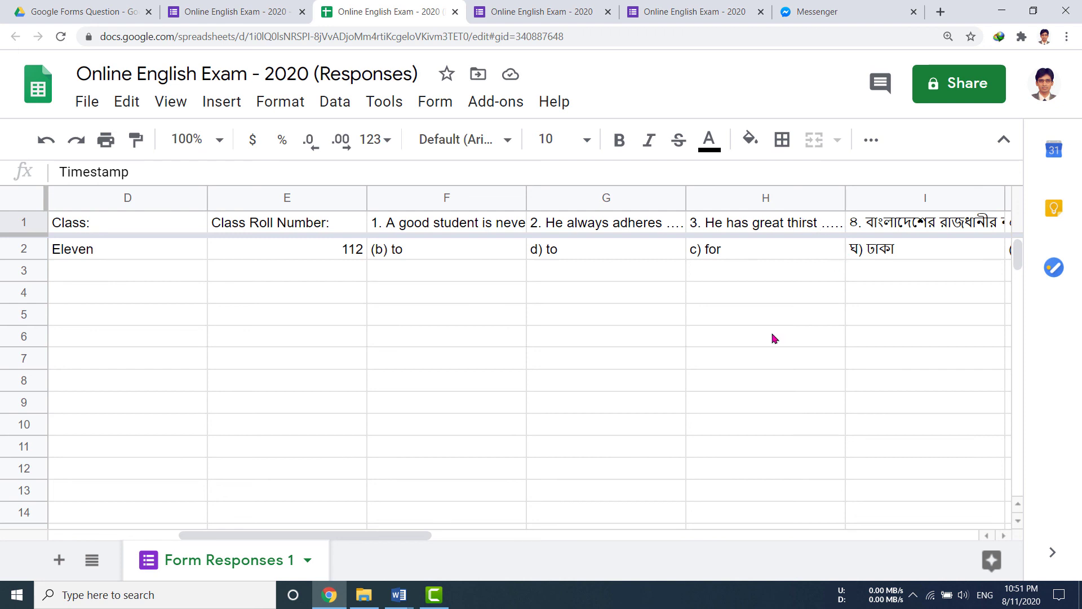
drag(372, 538, 850, 551)
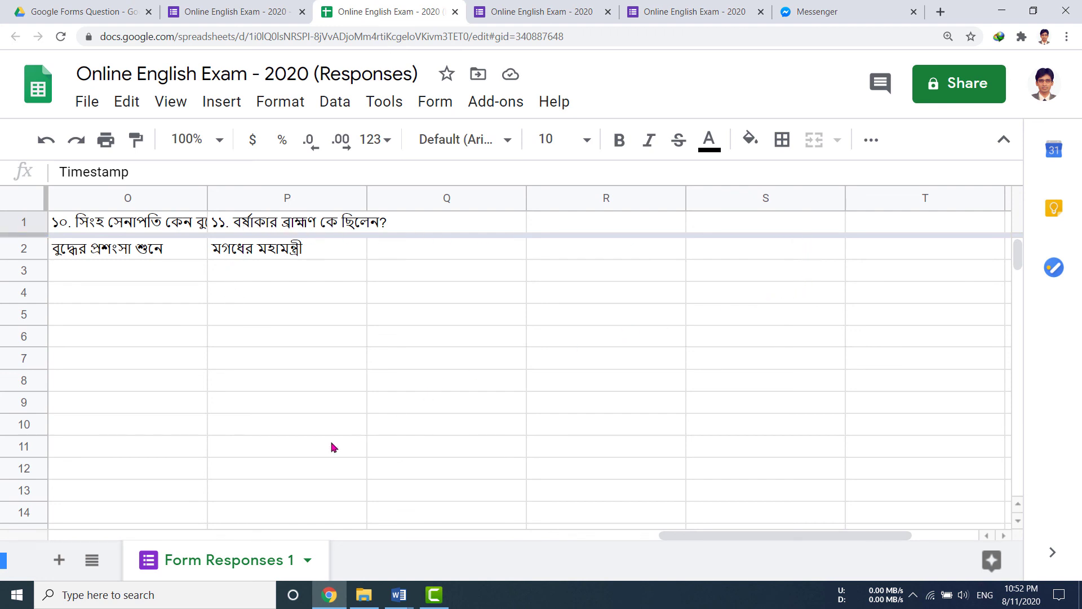
click(237, 536)
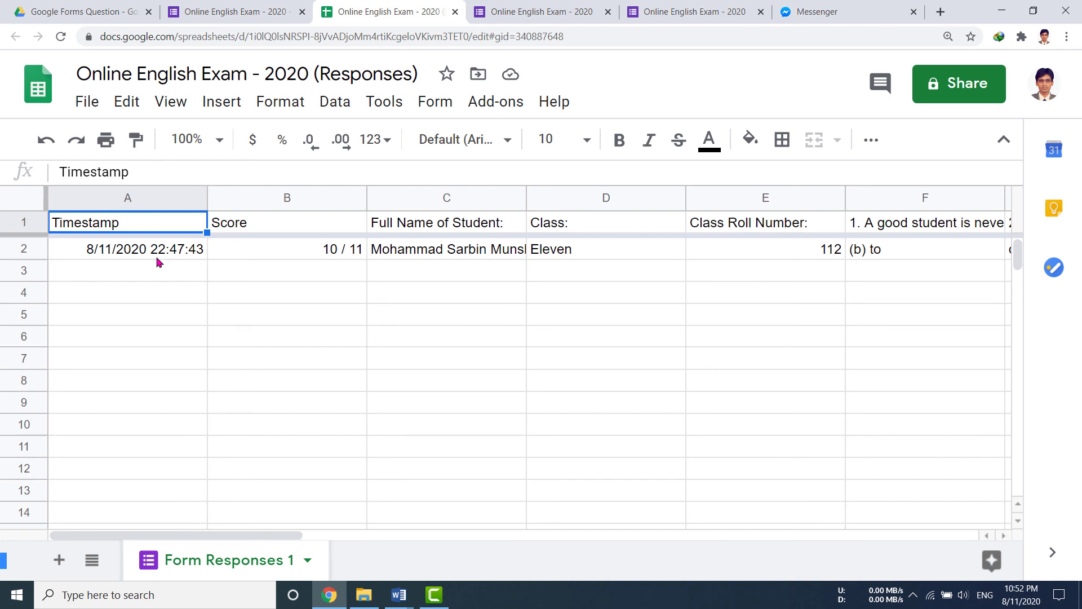
key(ctrl+a)
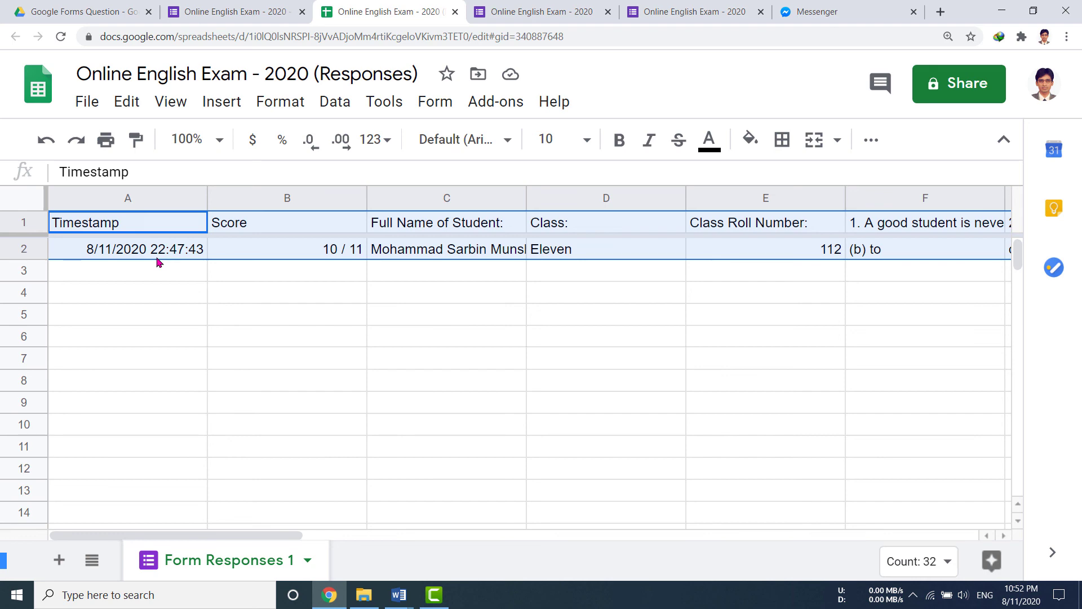
click(399, 594)
click(399, 530)
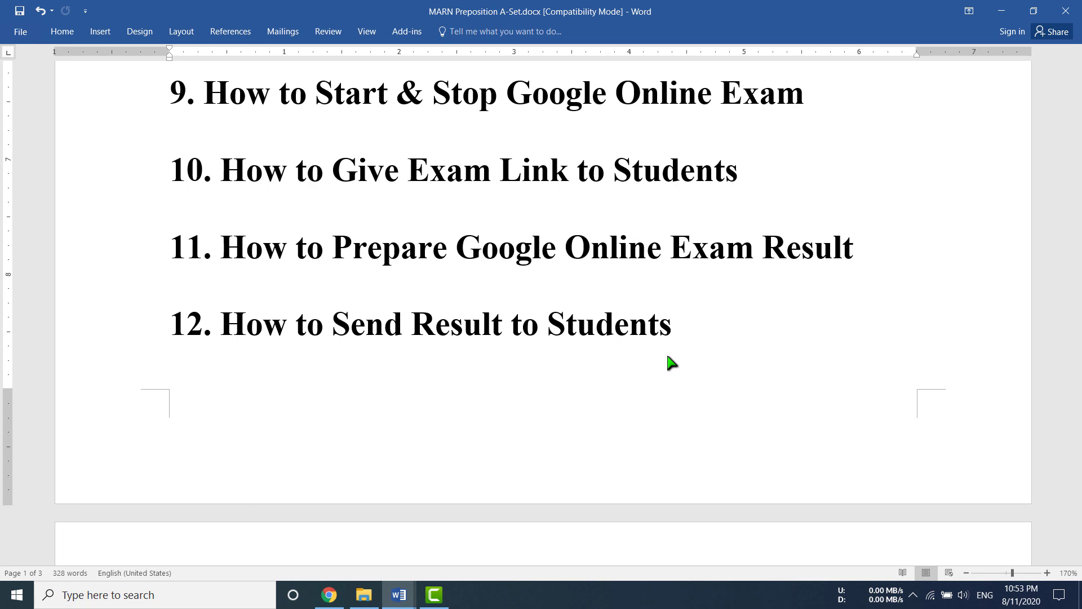
Minimize Word, close the response spreadsheet tab, and open the form's Settings.
click(1002, 8)
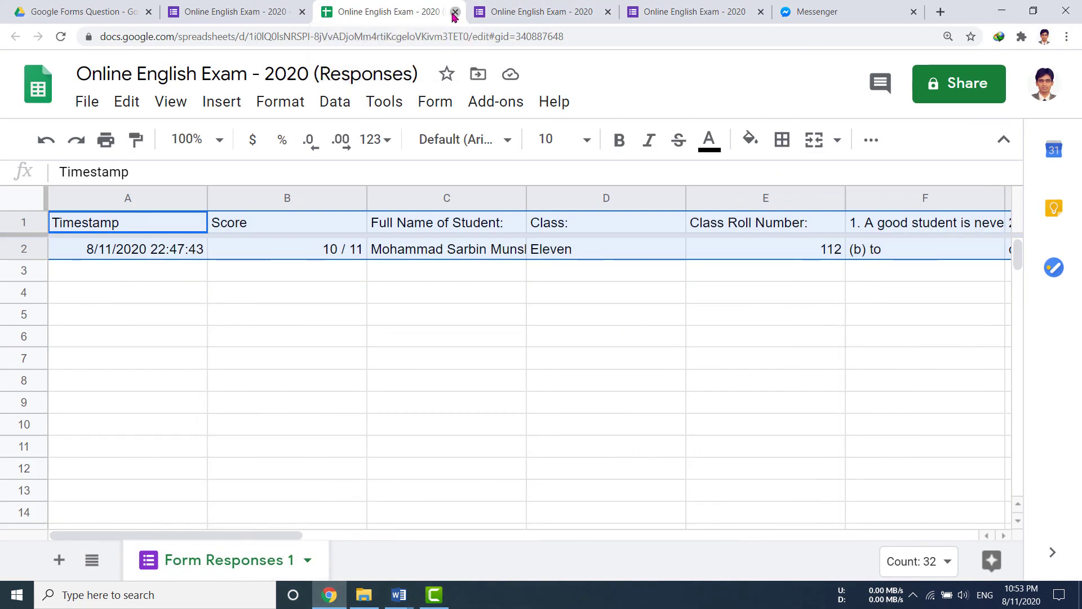
click(456, 12)
click(821, 85)
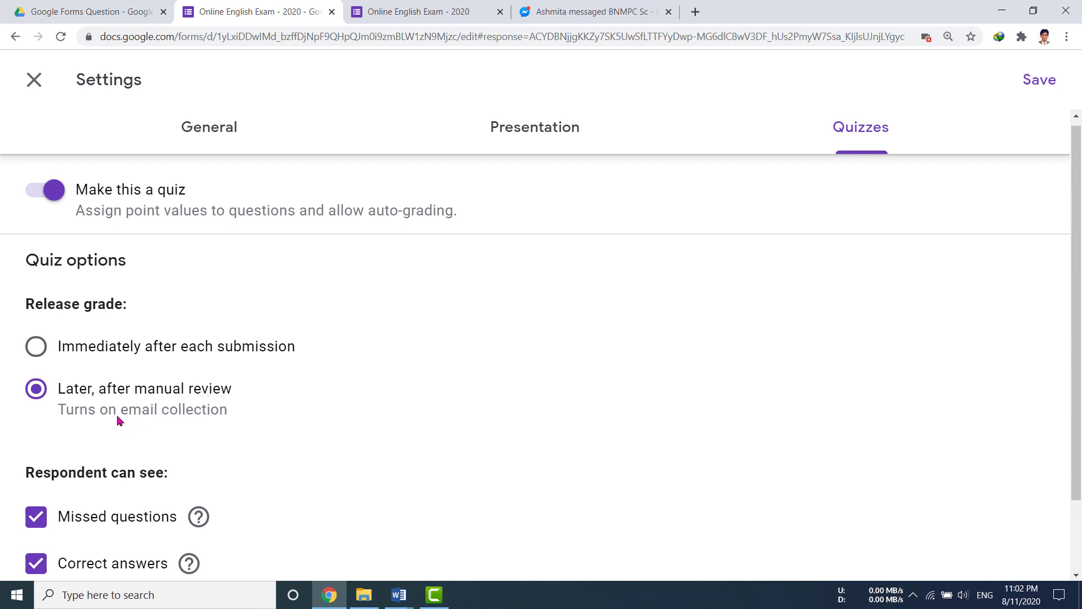
Turn on email address collection in General settings, save, and close the duplicate exam tab.
click(220, 130)
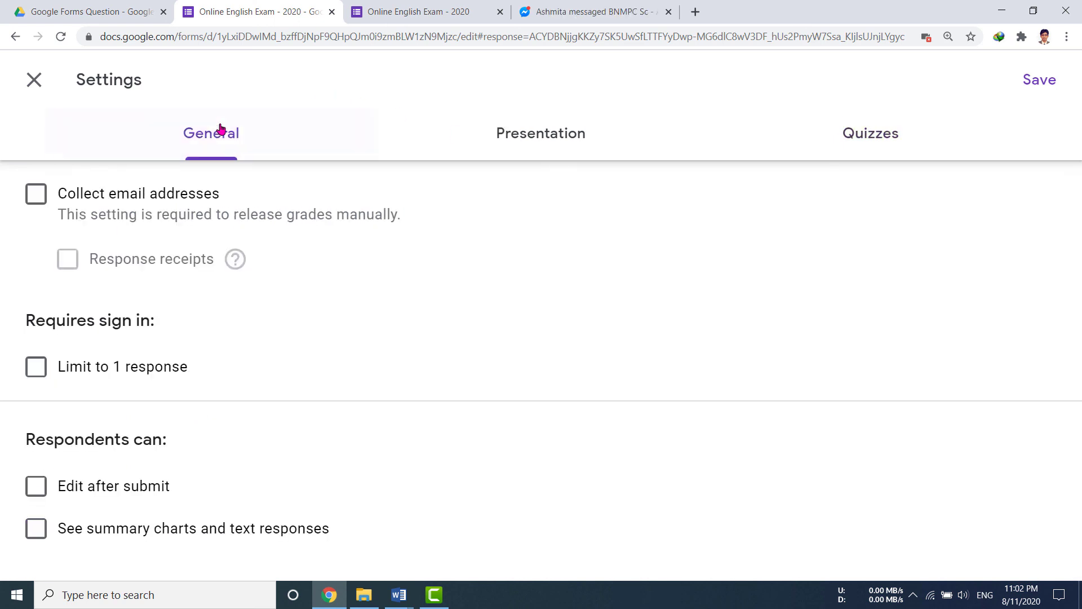
click(35, 194)
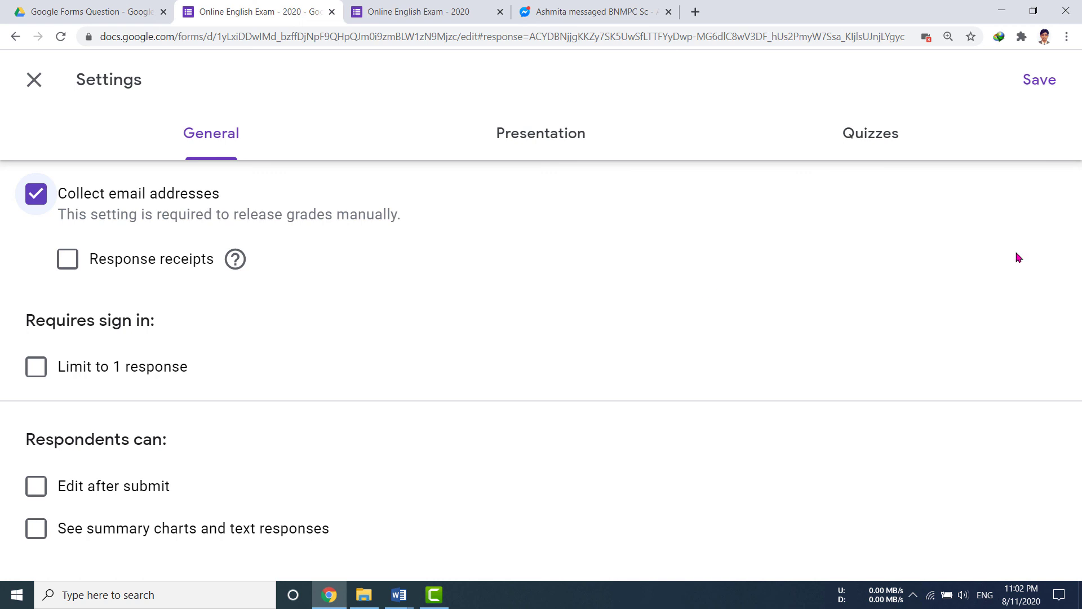
click(1048, 89)
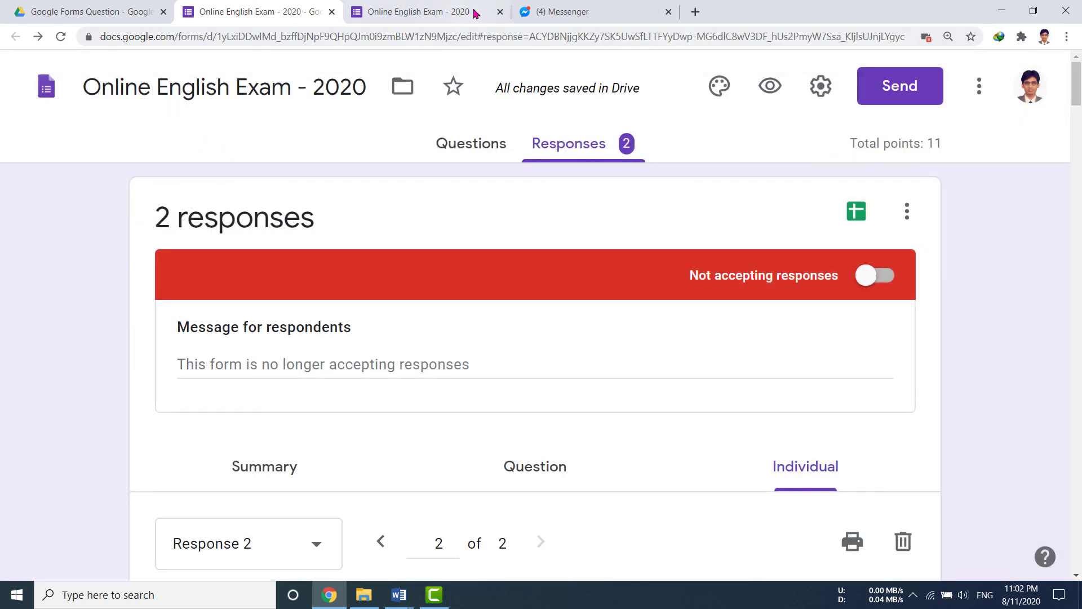
click(500, 11)
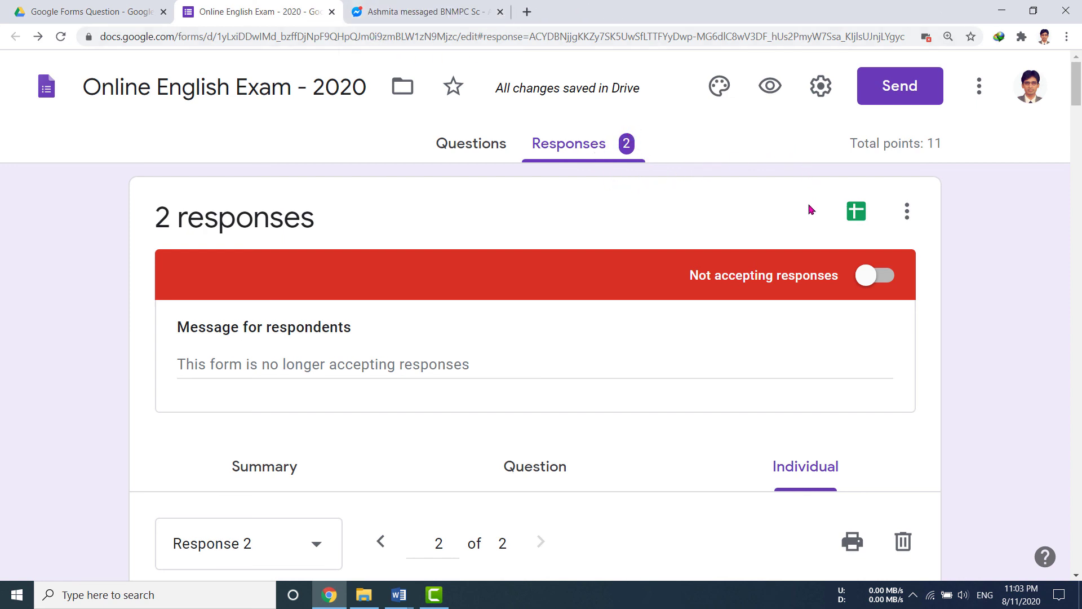
Resume collecting responses from the preview, confirm with OK, then save the quiz settings.
click(770, 88)
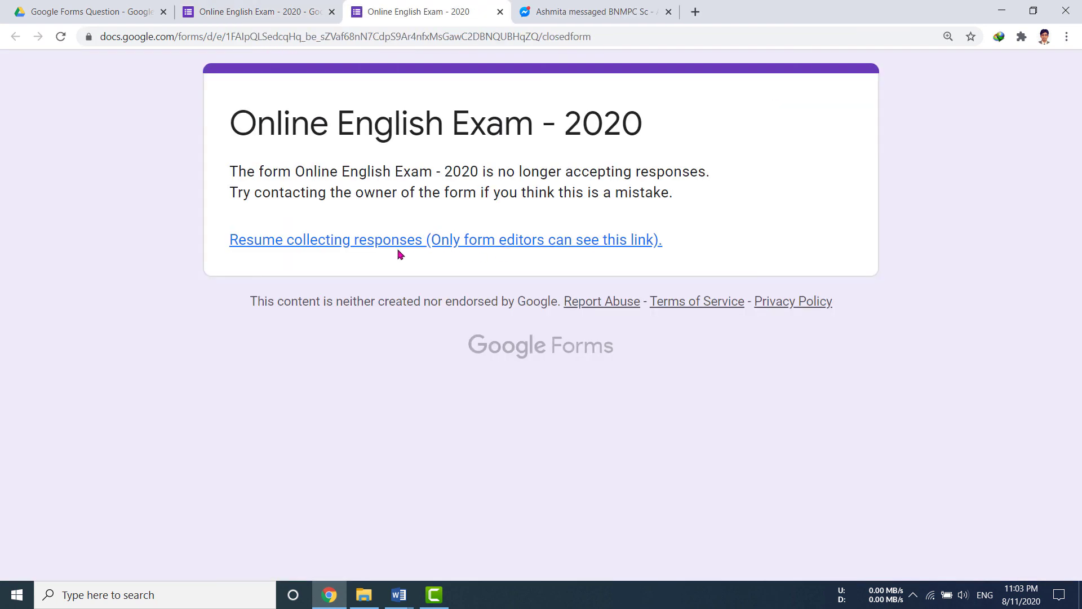
click(485, 243)
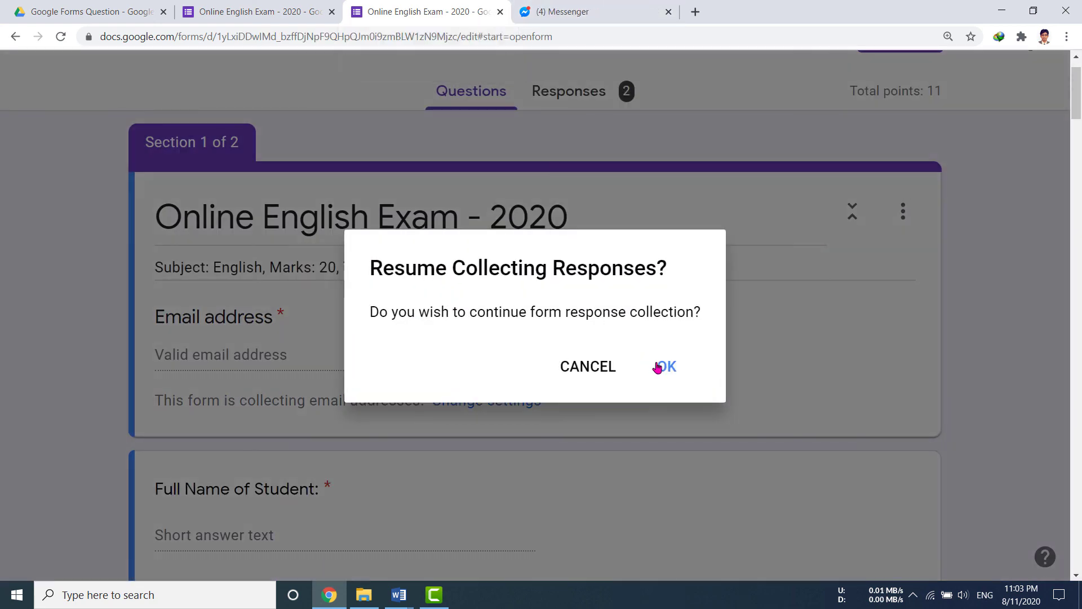
click(658, 367)
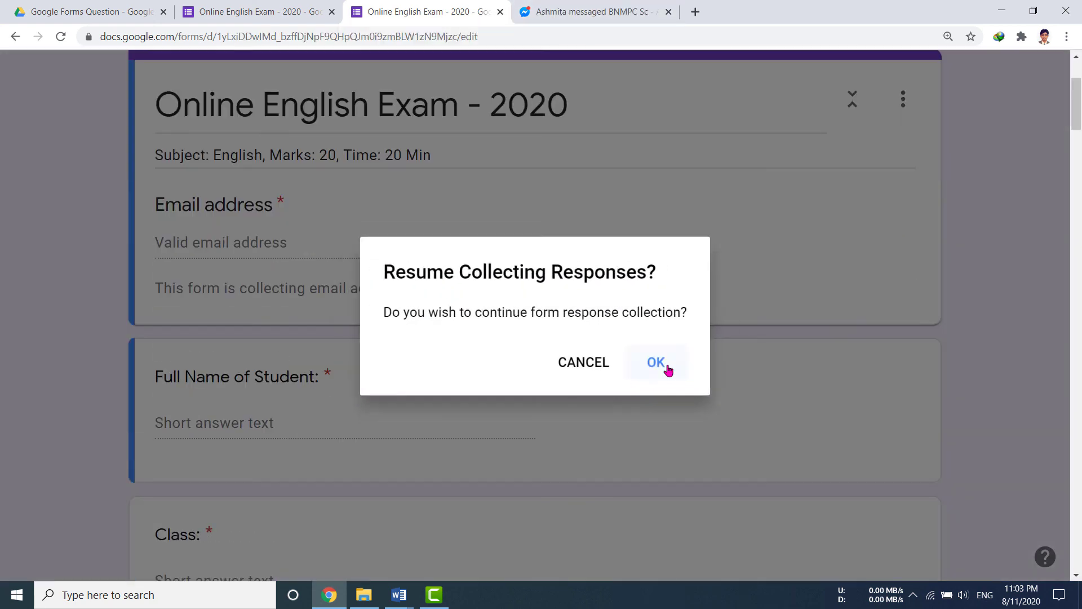
click(824, 99)
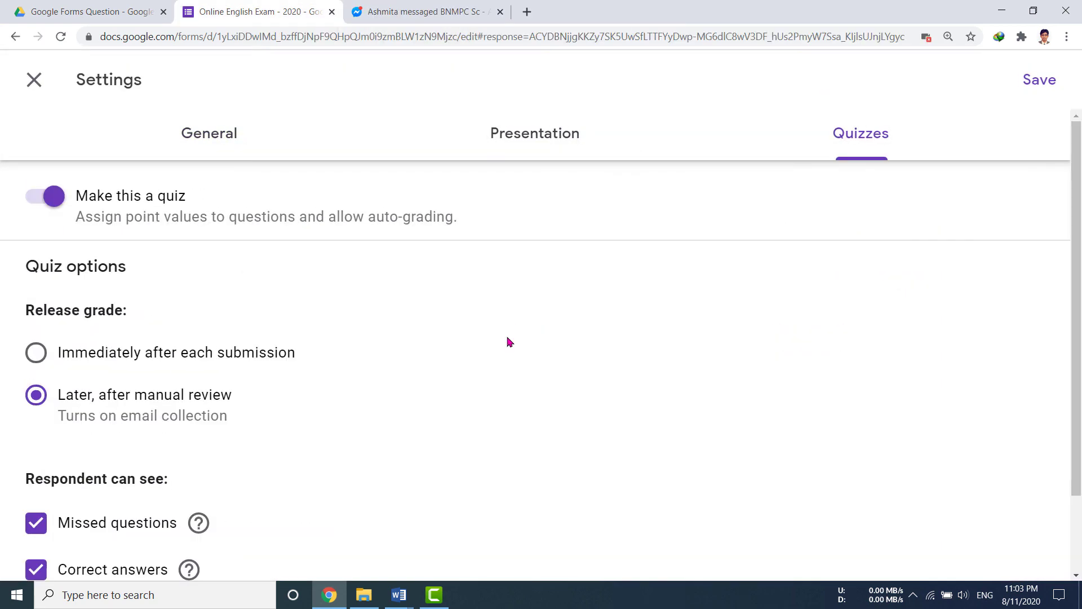
click(1036, 87)
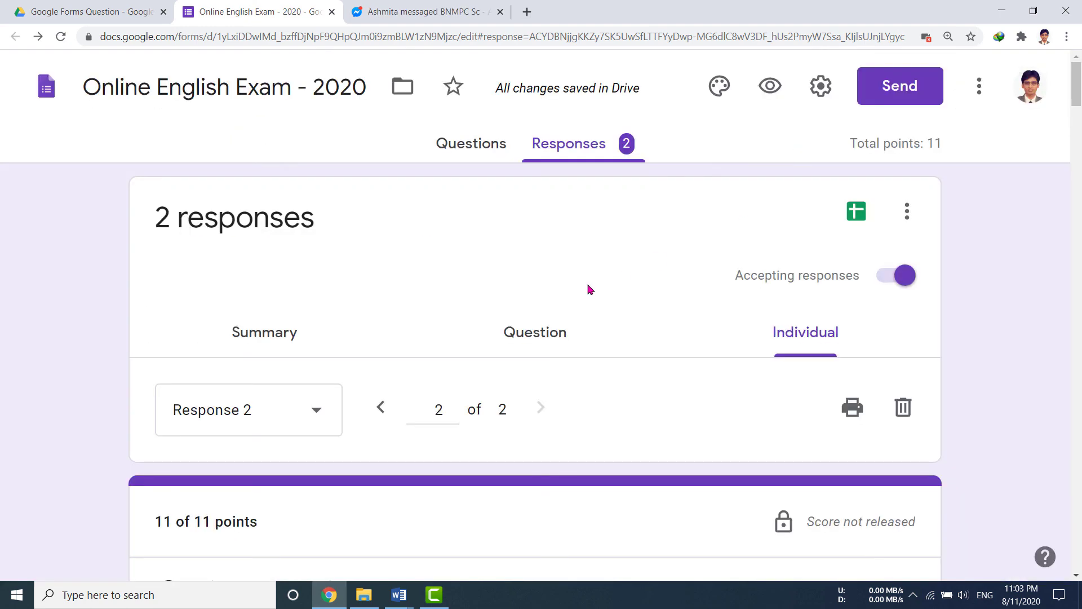
Fill in the pasted email address, the student's full name, class Twelve and roll number, then continue.
click(770, 87)
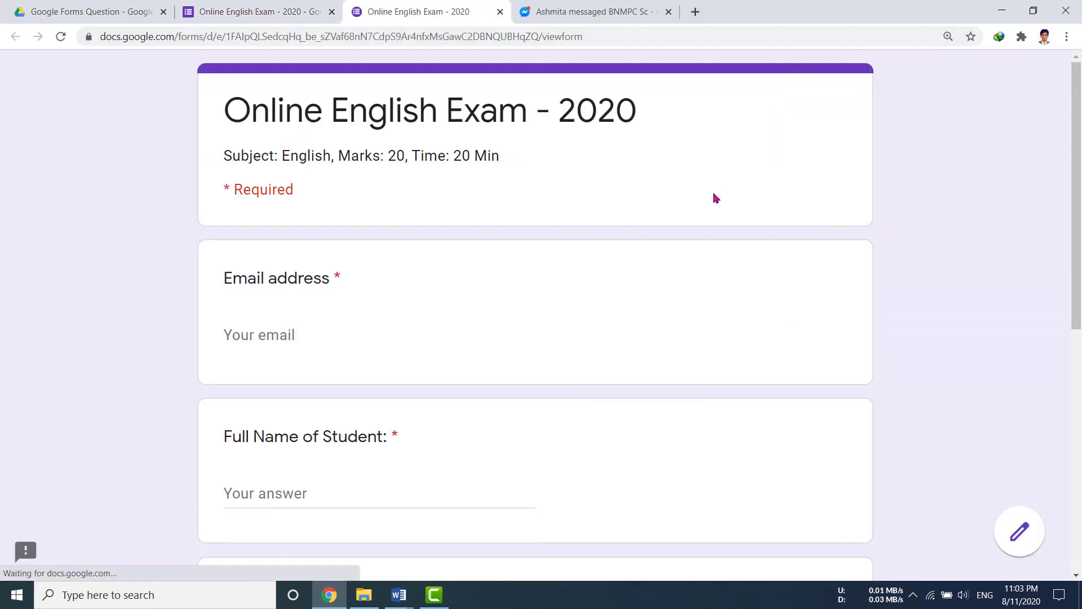
click(278, 338)
key(ctrl+v)
scroll(312, 466, down, 2)
click(278, 383)
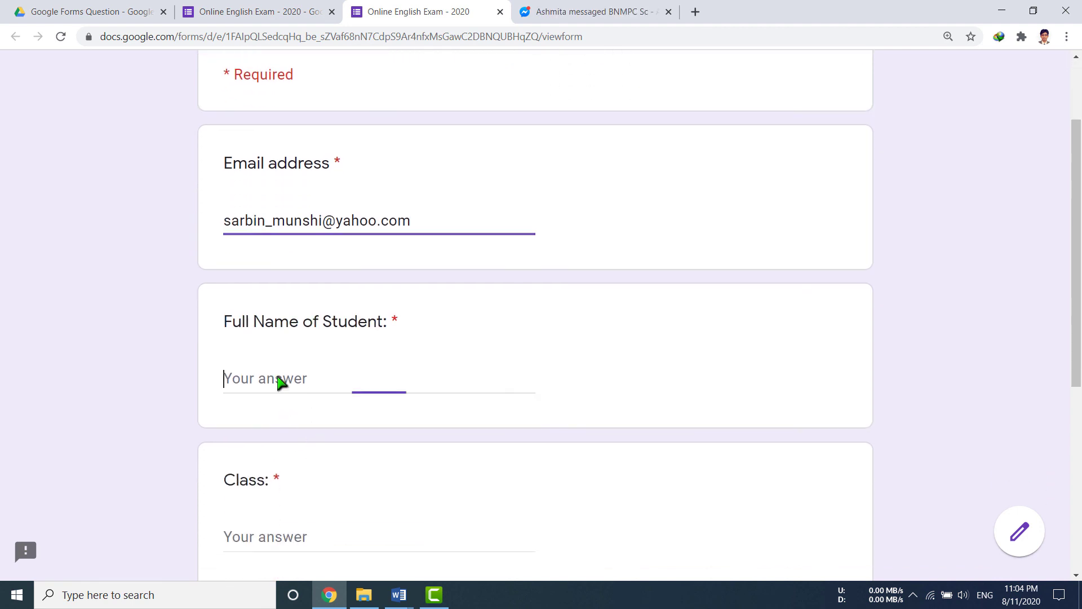
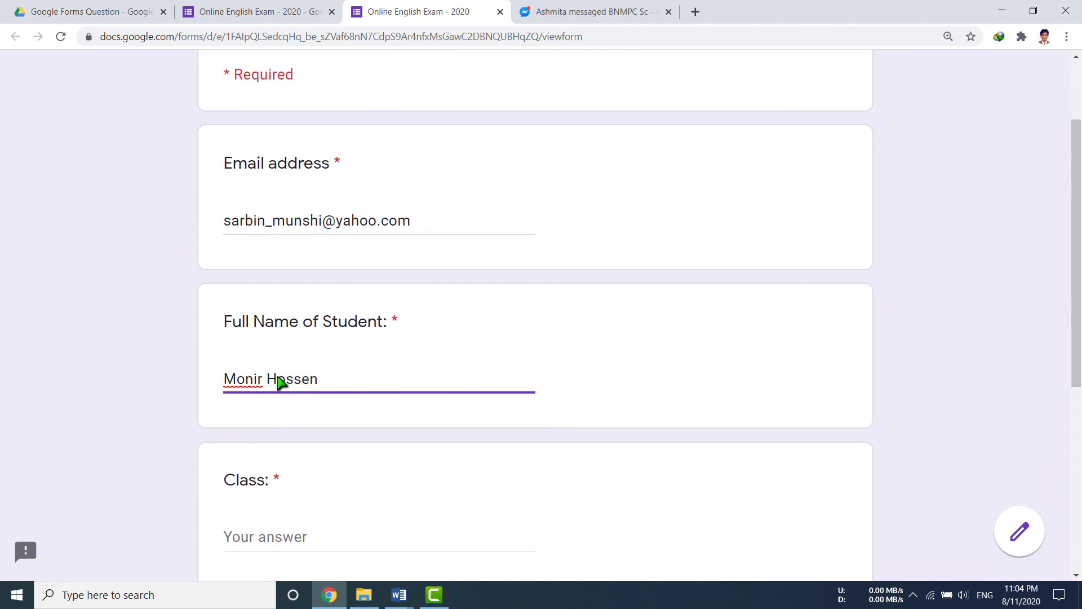
click(278, 536)
text(Twelve)
scroll(278, 538, down, 4)
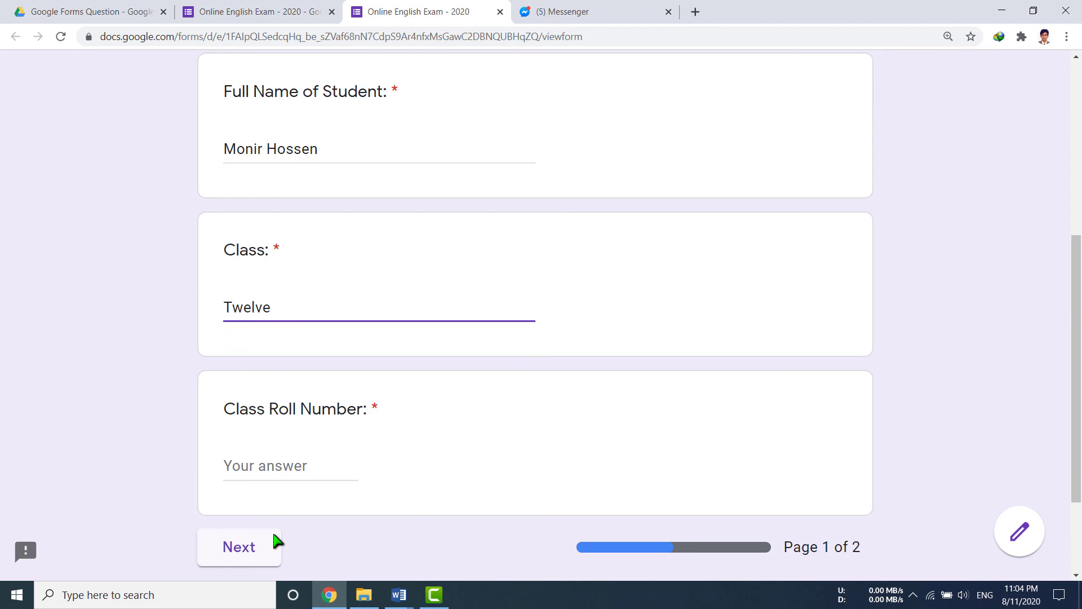
click(278, 470)
click(259, 548)
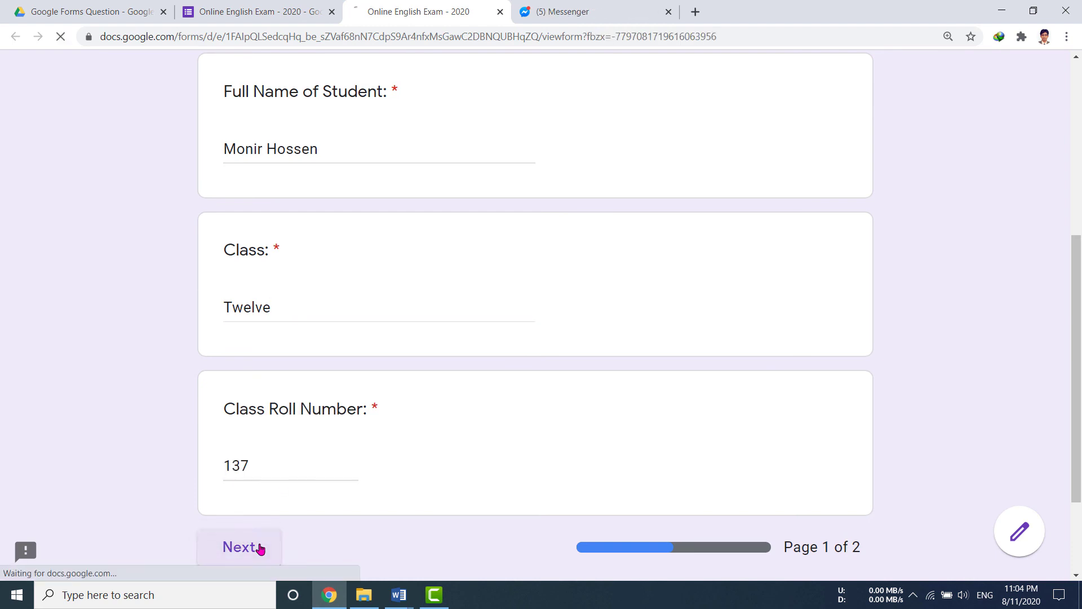
Answer questions 9 and 10, clear question 11's answer, and submit the response.
click(286, 442)
scroll(377, 454, down, 3)
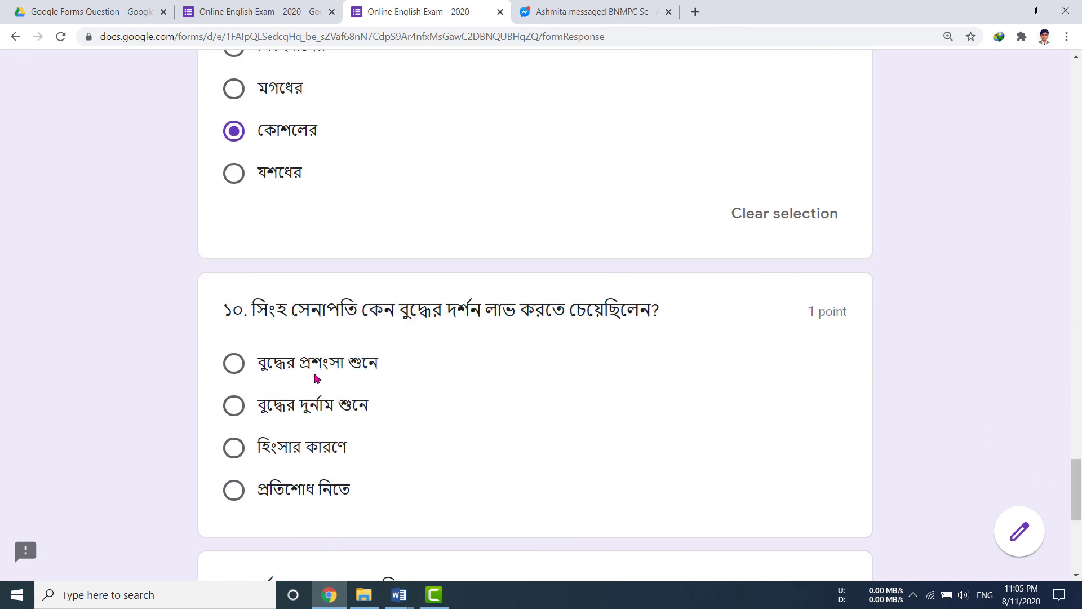
click(311, 447)
scroll(365, 454, down, 7)
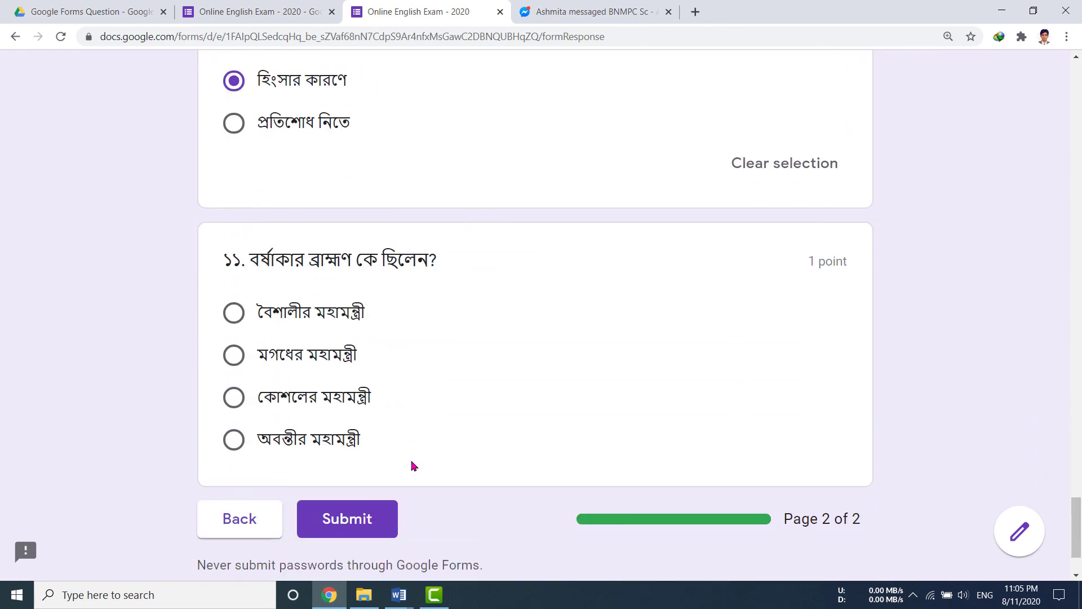
click(314, 373)
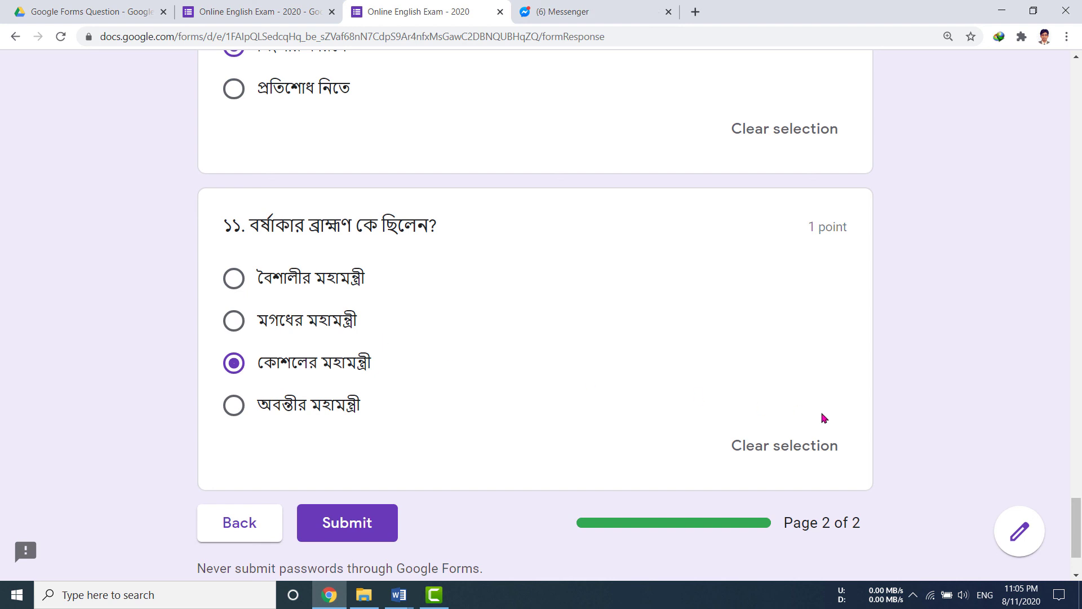
click(822, 446)
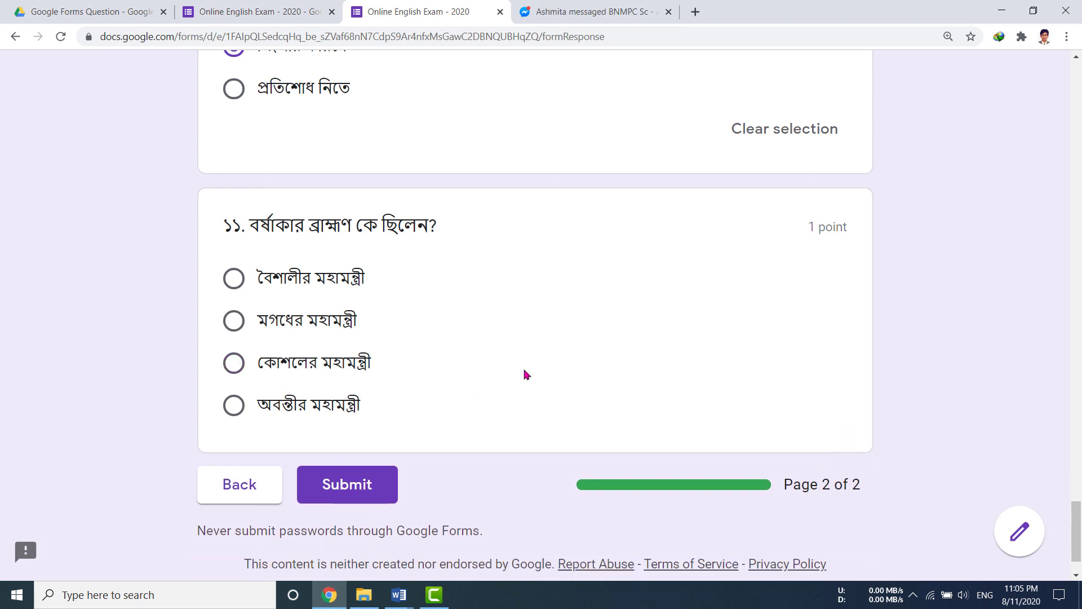
click(371, 486)
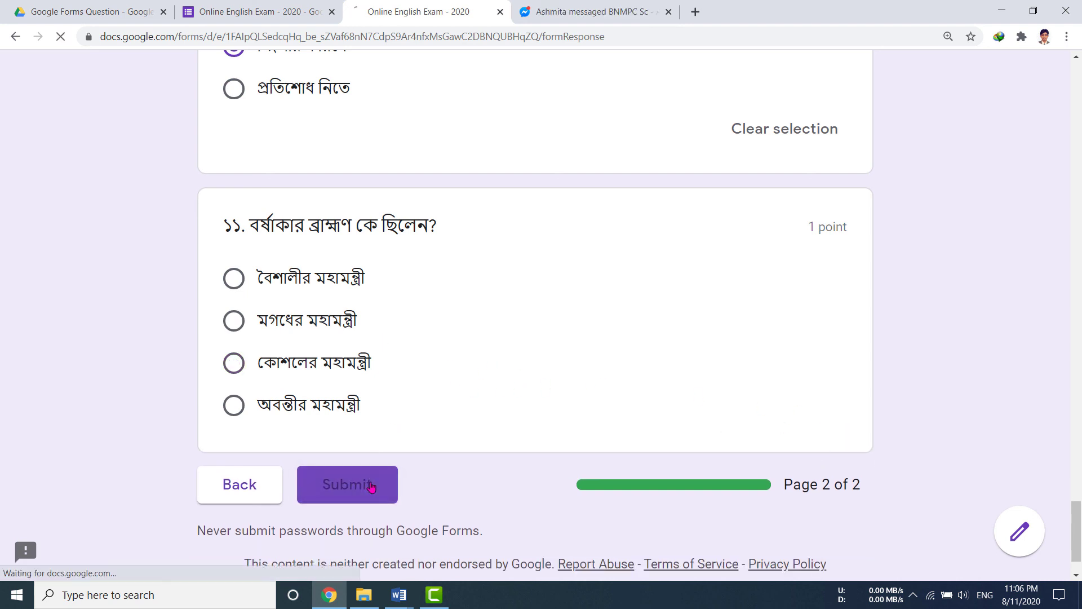
View response 3 of 3 in the editor's Individual responses, scored 7 of 11 and not released.
click(299, 14)
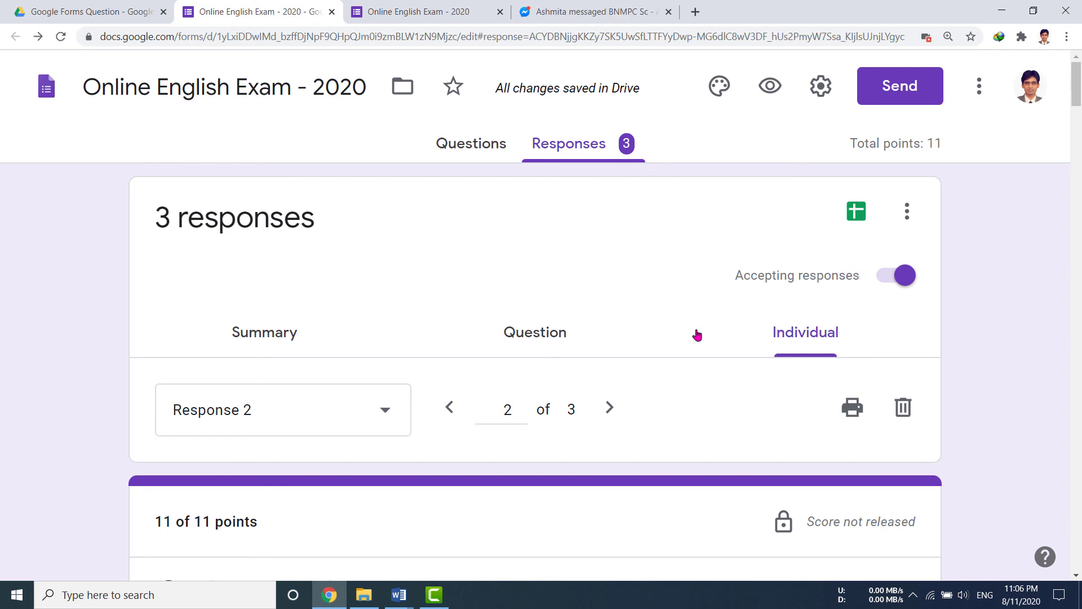
scroll(680, 357, down, 3)
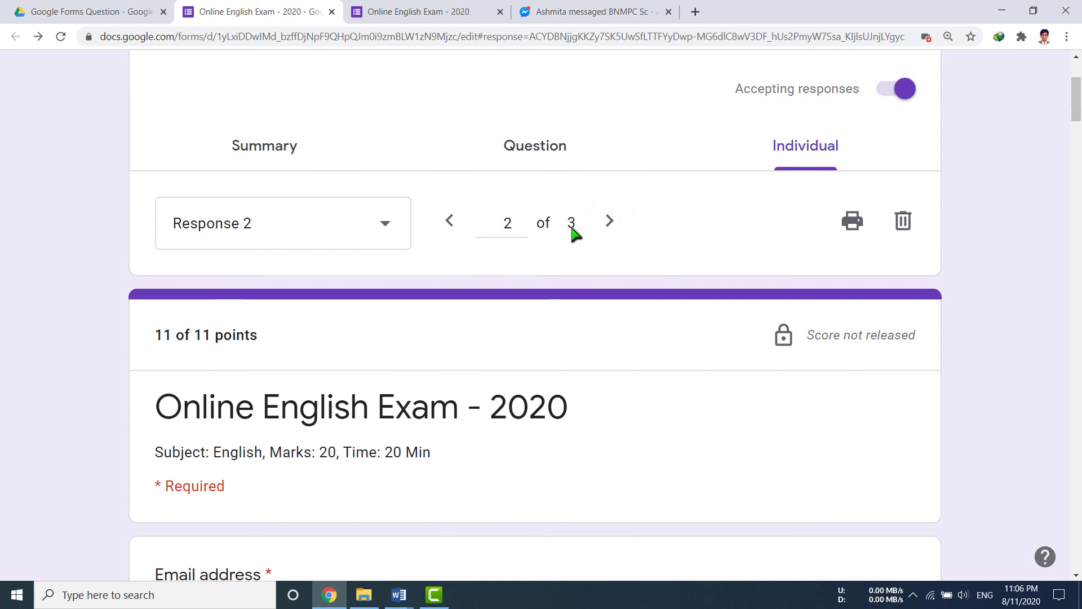
scroll(515, 423, down, 7)
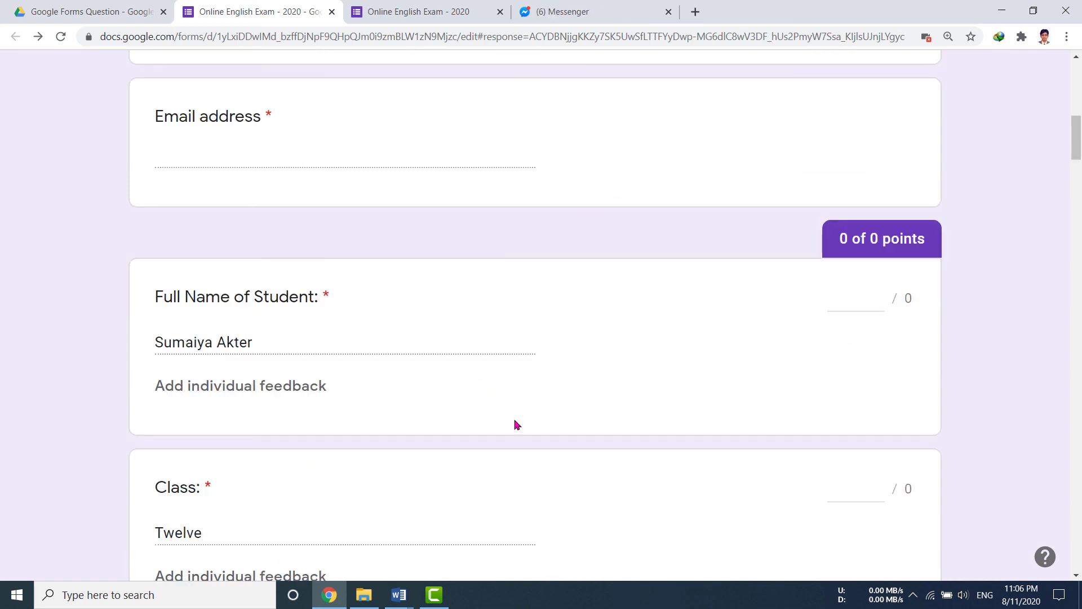
scroll(516, 424, up, 4)
scroll(516, 426, up, 4)
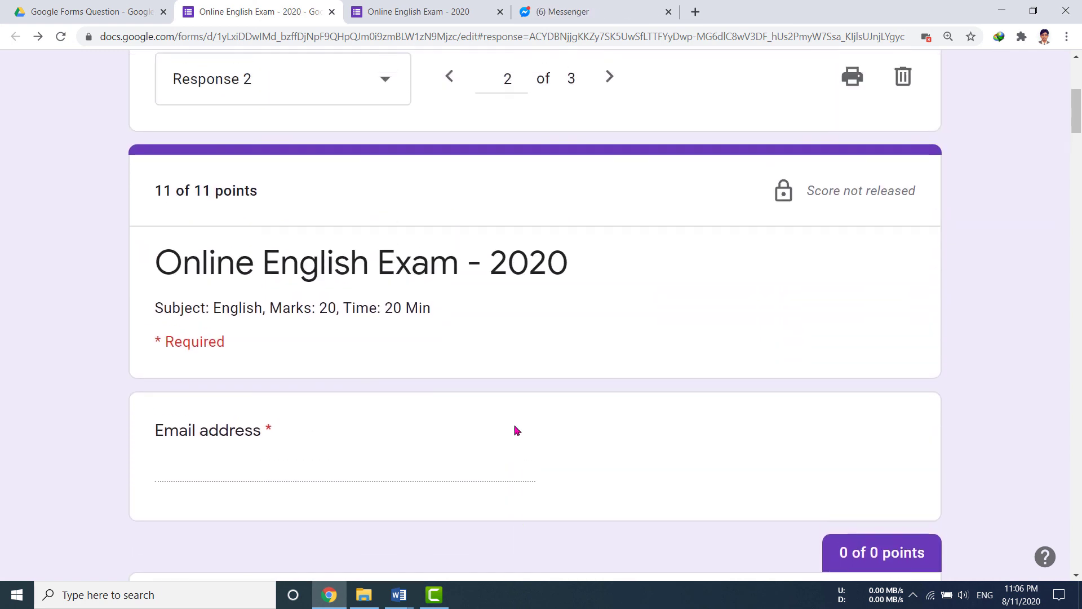
click(610, 218)
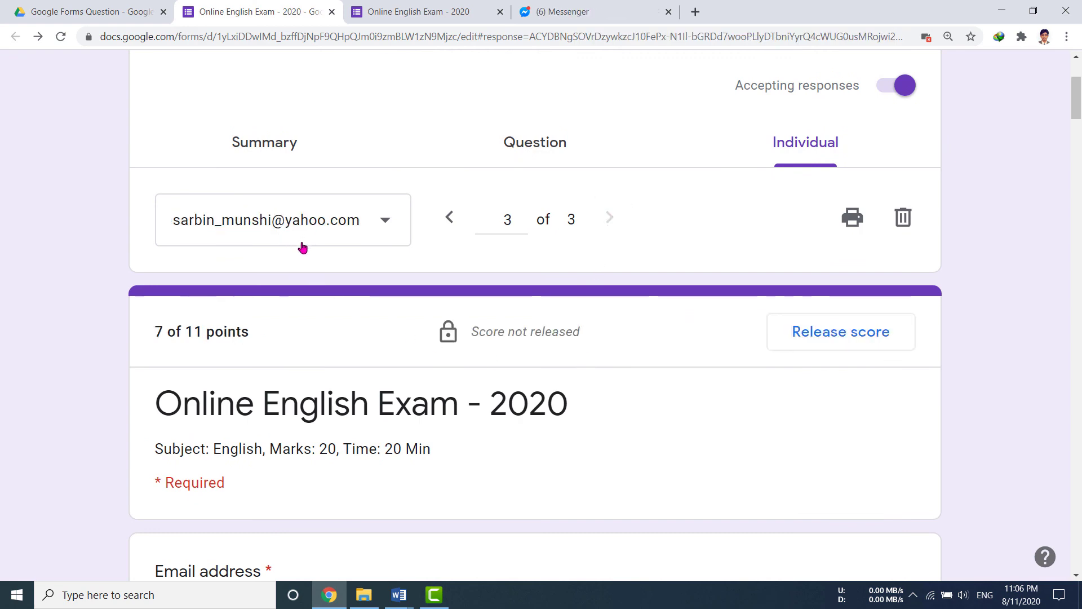
scroll(307, 248, down, 7)
scroll(476, 427, down, 10)
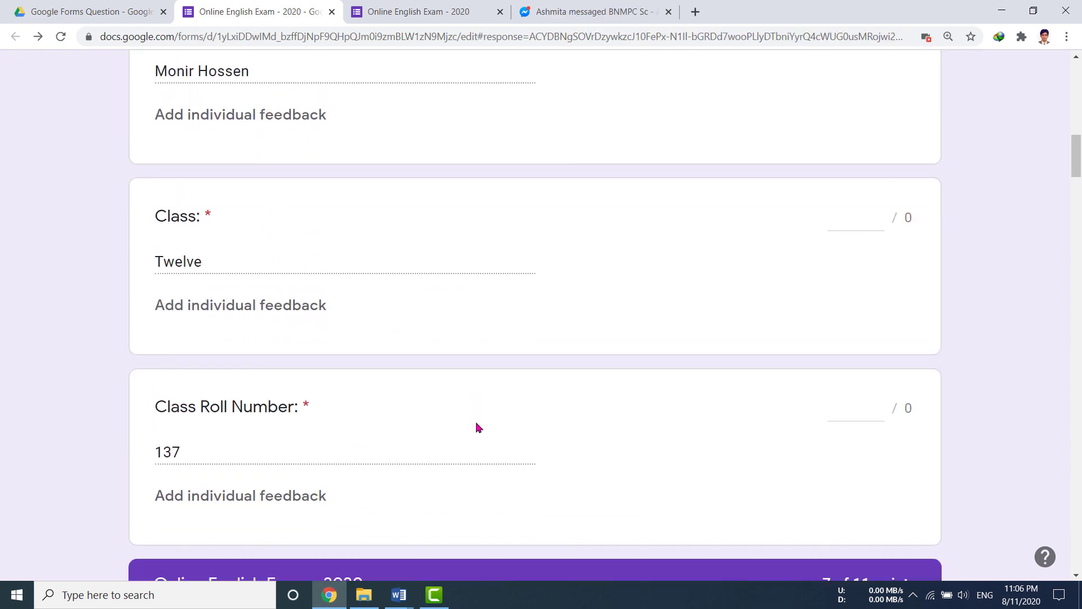
scroll(477, 426, up, 15)
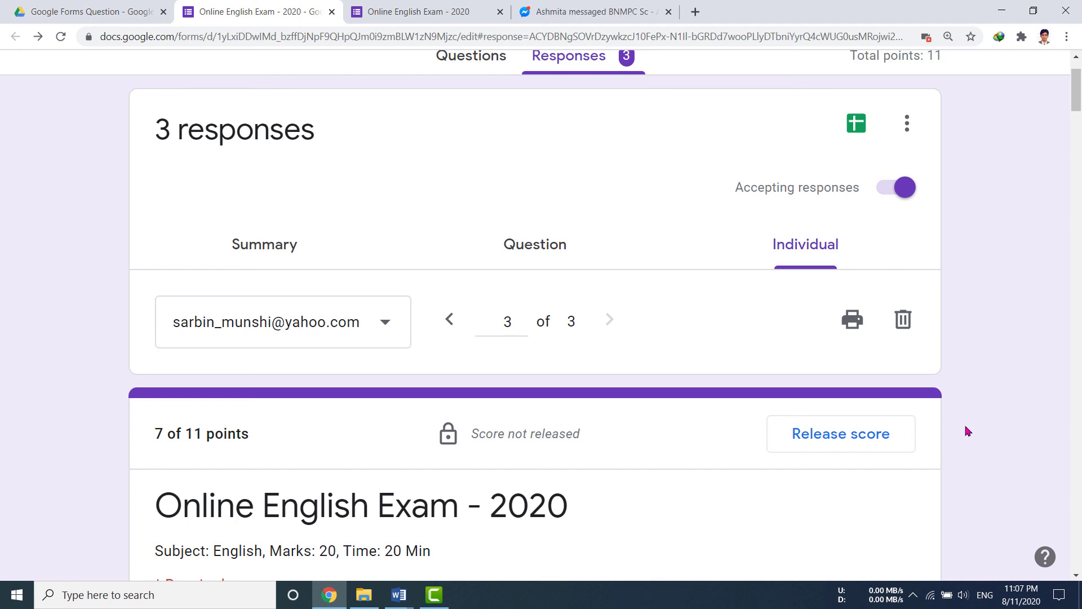
scroll(968, 431, down, 2)
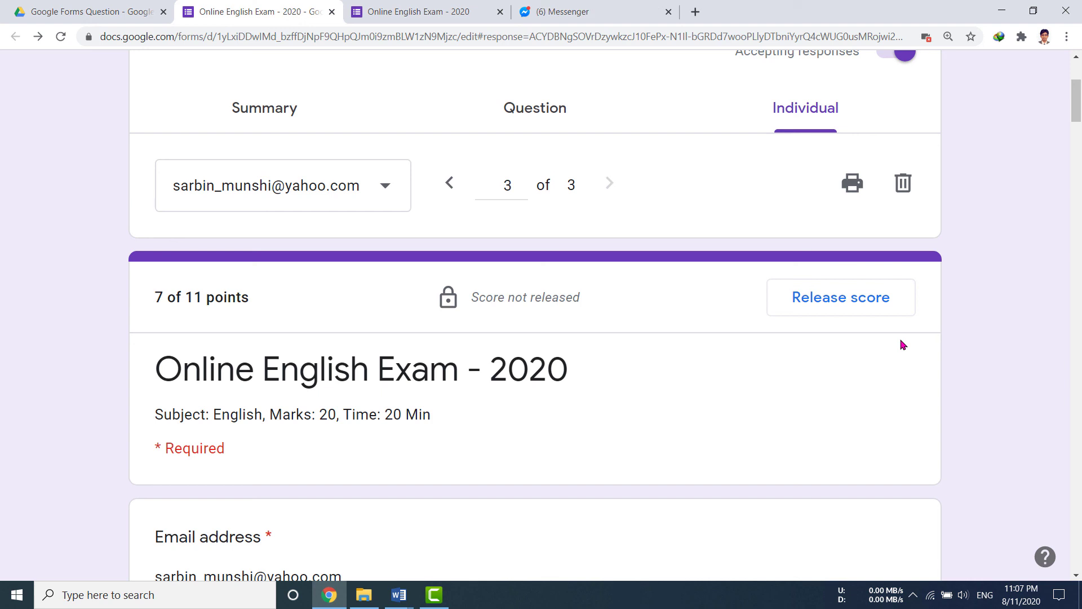
Release the new student's score by email to all respondents, then bring the Word outline forward.
click(850, 306)
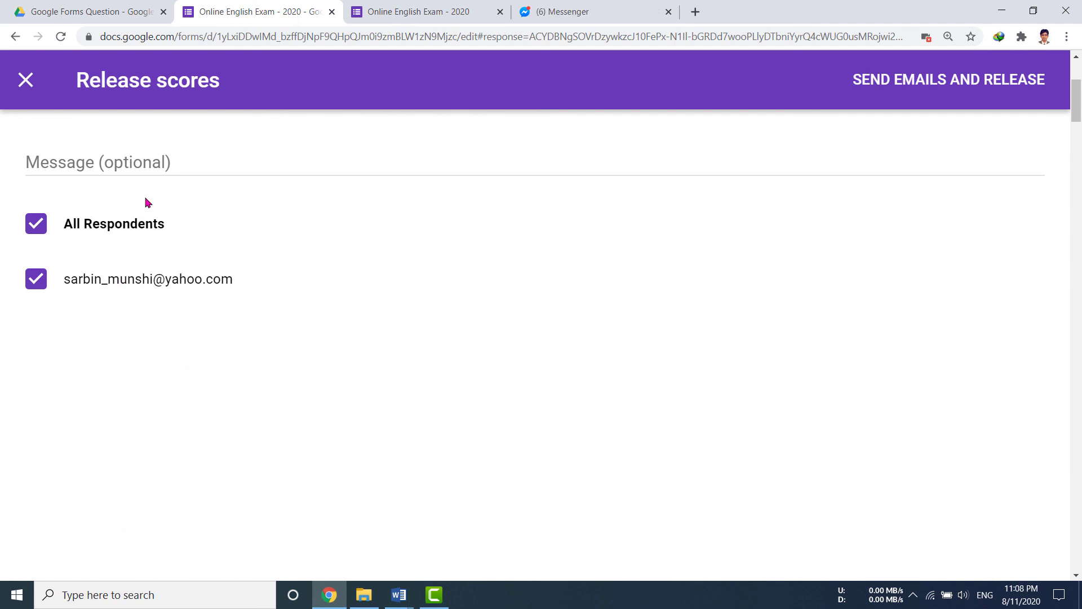
click(37, 230)
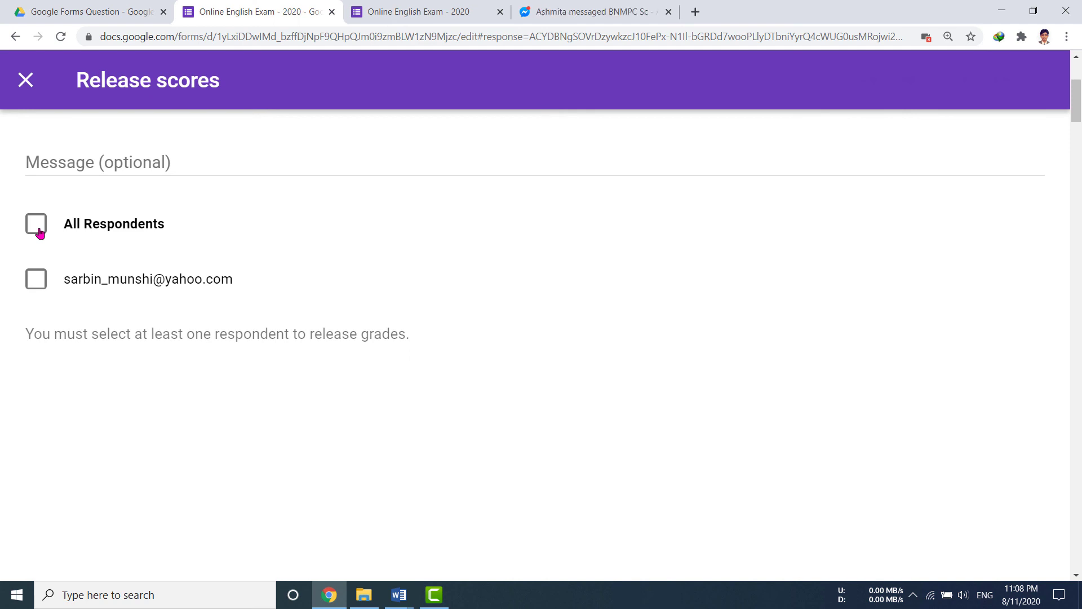
click(40, 285)
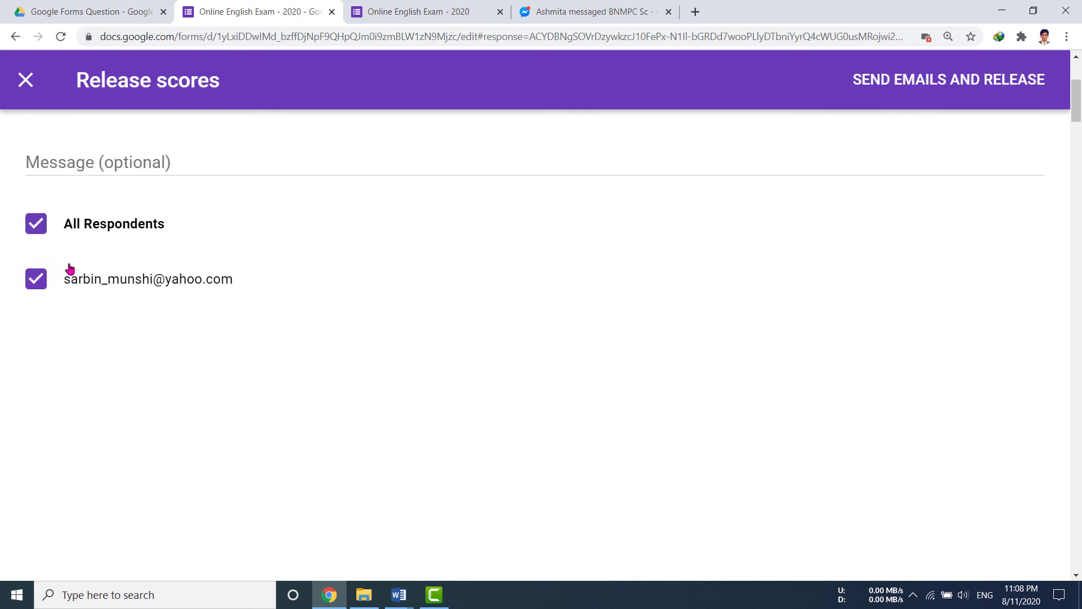
click(44, 224)
click(43, 225)
click(958, 91)
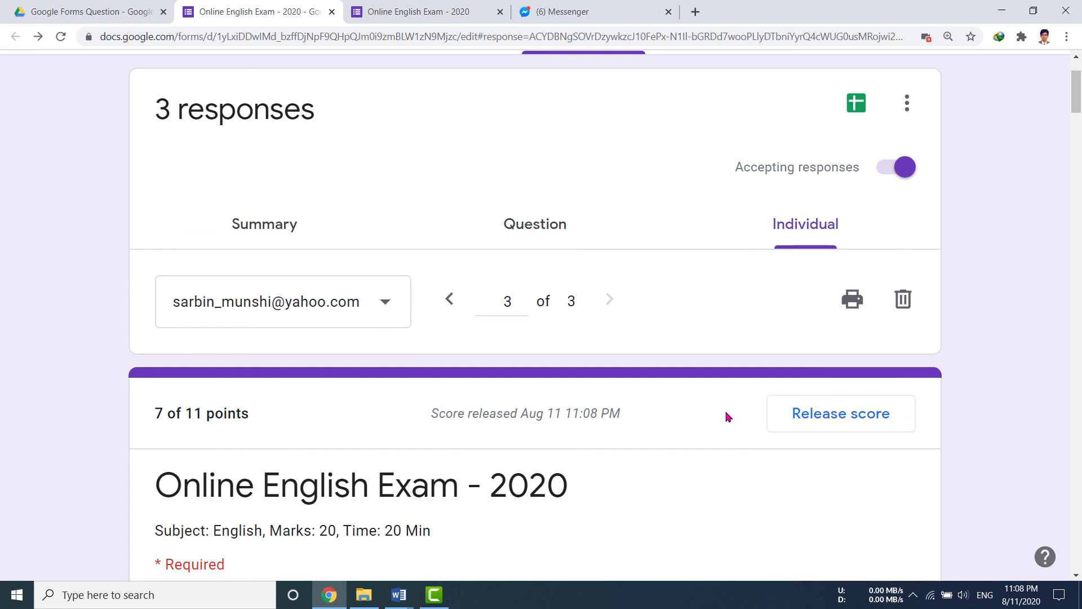
mouse_move(398, 595)
click(284, 533)
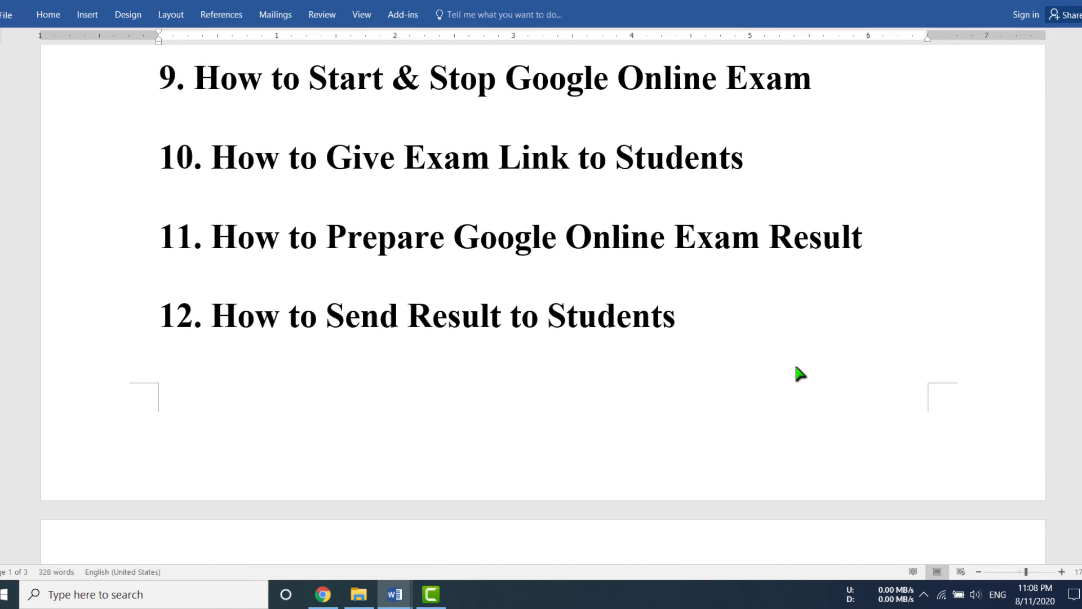